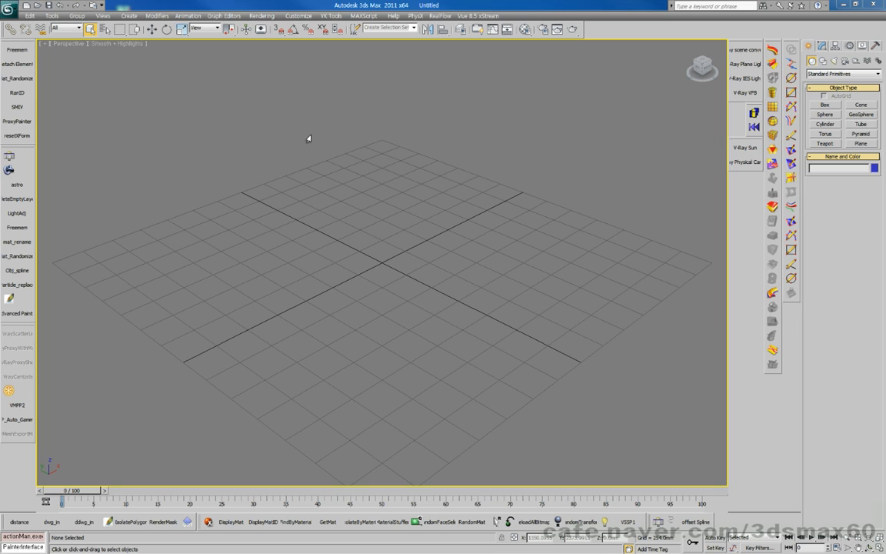
{"action": "key", "text": "ctrl+2"}
{"action": "key", "text": "t"}
{"action": "type", "text": "ploygon "}
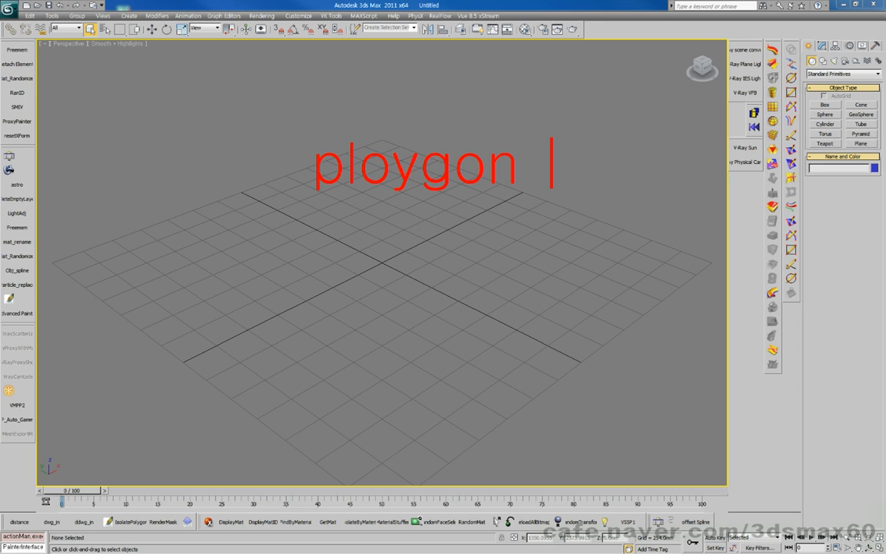
{"action": "type", "text": "(mesh"}
{"action": "key", "text": "BackSpace"}
{"action": "type", "text": ")"}
{"action": "key", "text": "Return"}
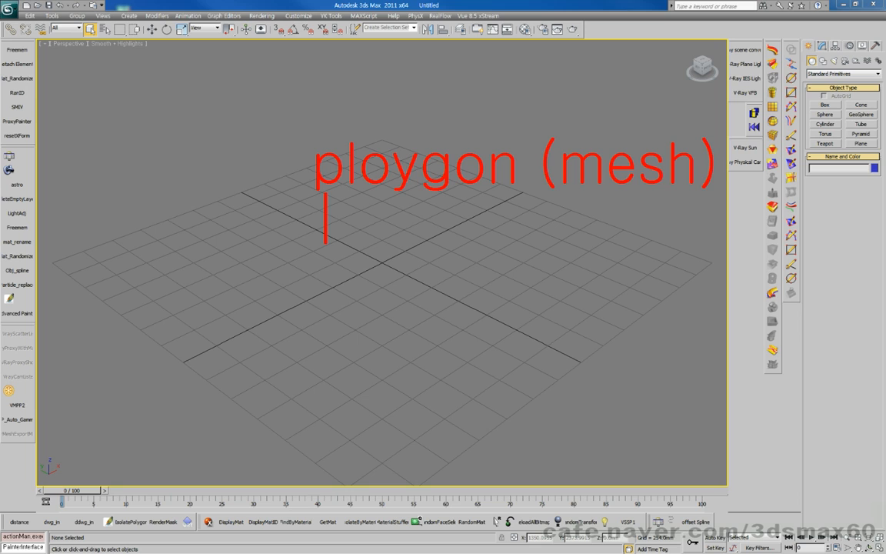
{"action": "key", "text": "BackSpace"}
{"action": "key", "text": "BackSpace"}
{"action": "key", "text": "BackSpace"}
{"action": "key", "text": "BackSpace"}
{"action": "key", "text": "BackSpace"}
{"action": "key", "text": "BackSpace"}
{"action": "key", "text": "BackSpace"}
{"action": "key", "text": "BackSpace"}
{"action": "key", "text": "BackSpace"}
{"action": "key", "text": "BackSpace"}
{"action": "key", "text": "BackSpace"}
{"action": "key", "text": "BackSpace"}
{"action": "key", "text": "BackSpace"}
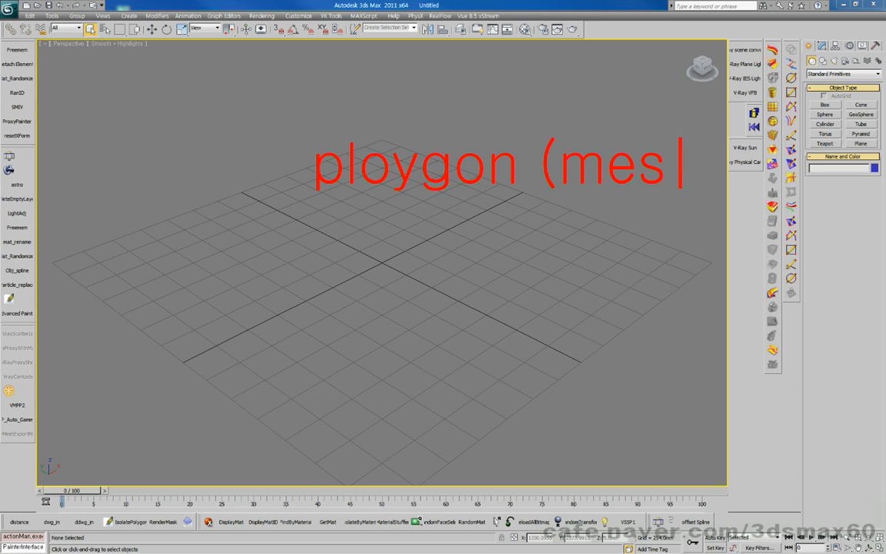
{"action": "key", "text": "BackSpace"}
{"action": "key", "text": "BackSpace"}
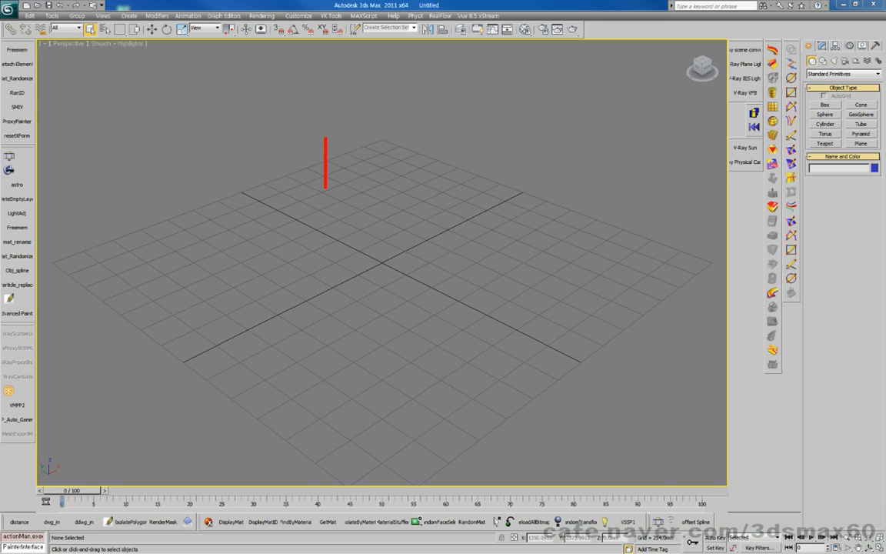
Write "polygon(mesh)" as the first line of the text annotation over the viewport
{"action": "type", "text": "polygon"}
{"action": "key", "text": "BackSpace"}
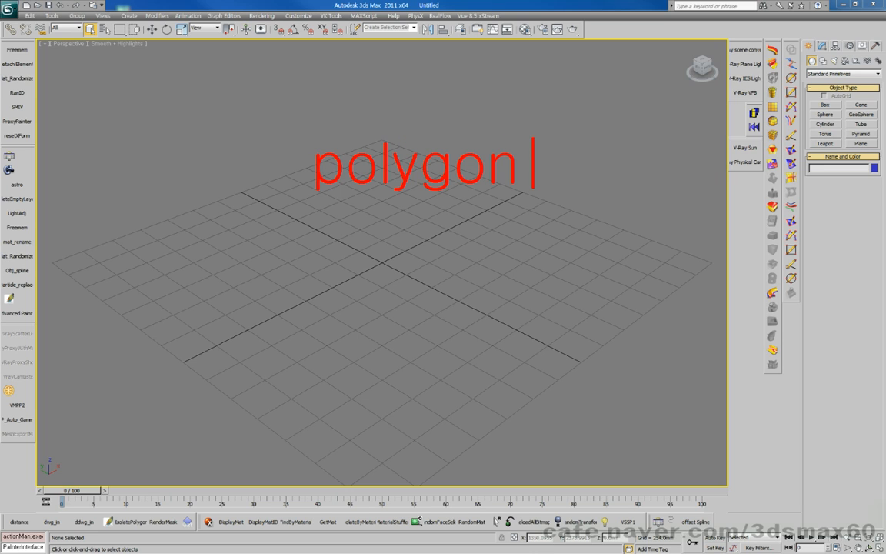
{"action": "type", "text": "(mesh)"}
{"action": "key", "text": "Return"}
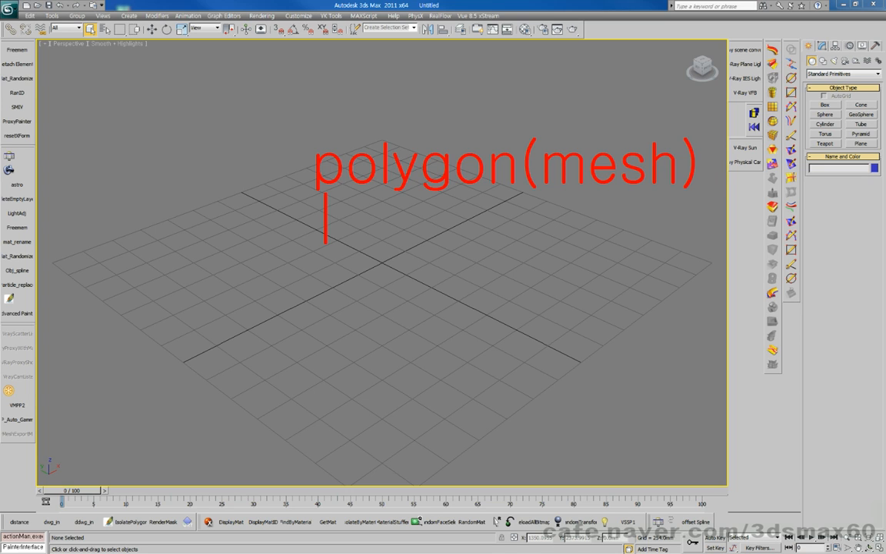
{"action": "key", "text": "Return"}
{"action": "key", "text": "BackSpace"}
{"action": "key", "text": "BackSpace"}
{"action": "key", "text": "BackSpace"}
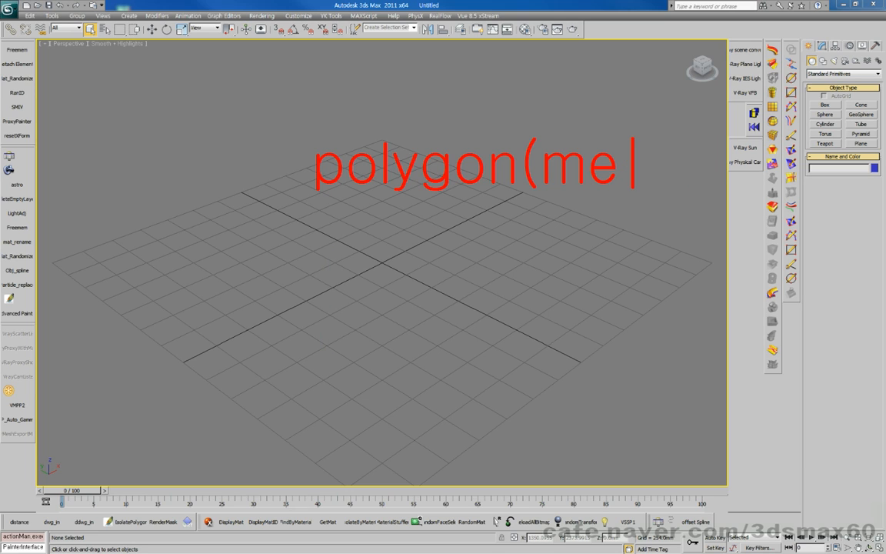
{"action": "type", "text": "sh)"}
{"action": "key", "text": "Return"}
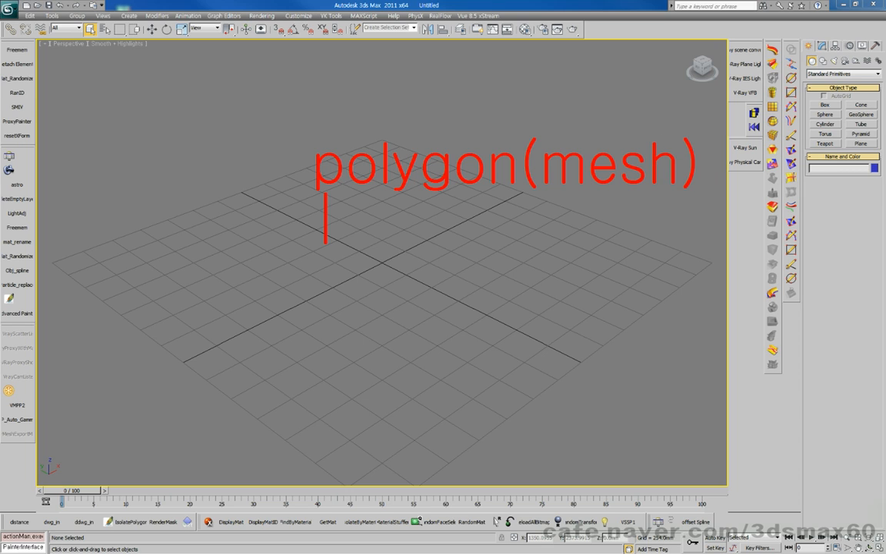
Add the annotation lines "Nurbs(Non uniform rational b-spline)" and "Solid" below "polygon(mesh)"
{"action": "type", "text": "n"}
{"action": "key", "text": "BackSpace"}
{"action": "type", "text": "Nurbs"}
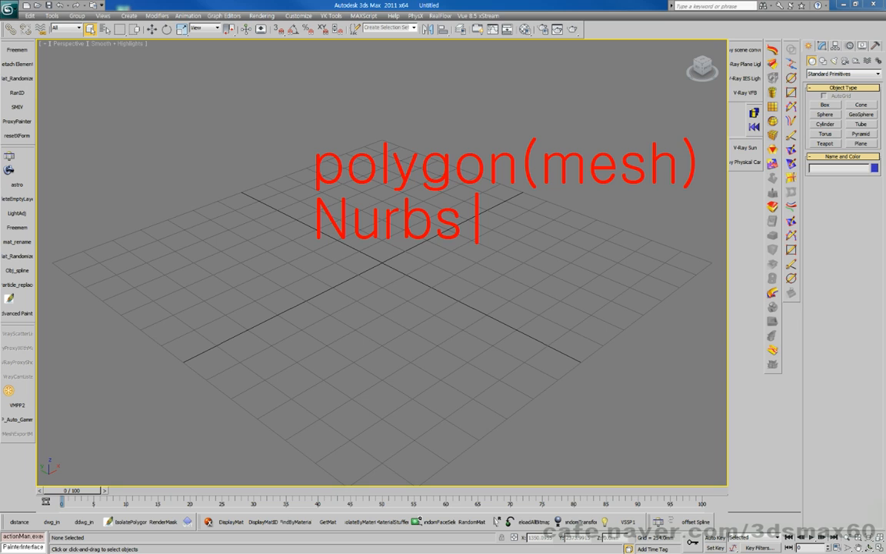
{"action": "type", "text": "(N"}
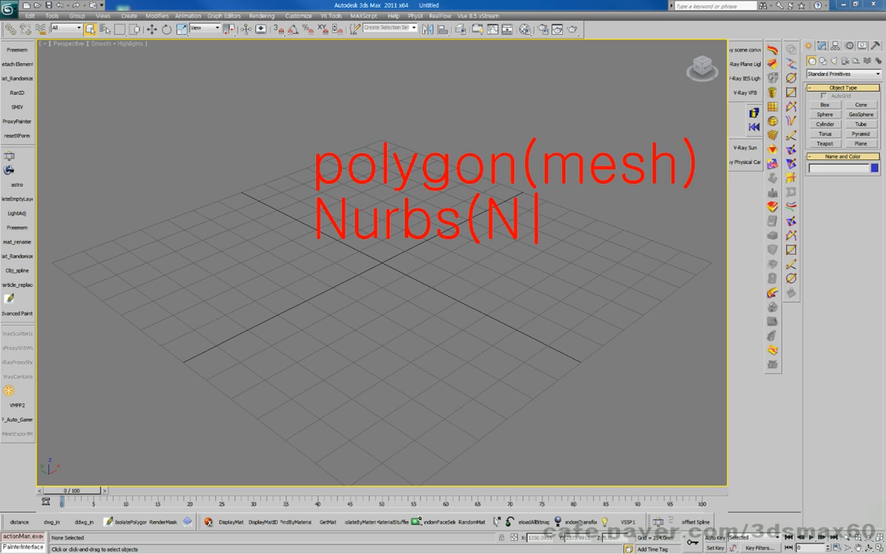
{"action": "type", "text": "on uniform"}
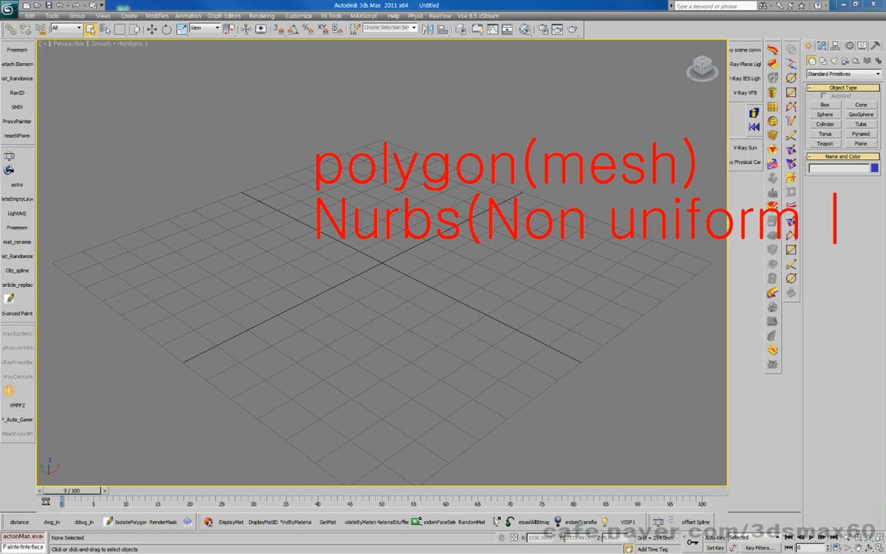
{"action": "key", "text": "Return"}
{"action": "type", "text": "ration"}
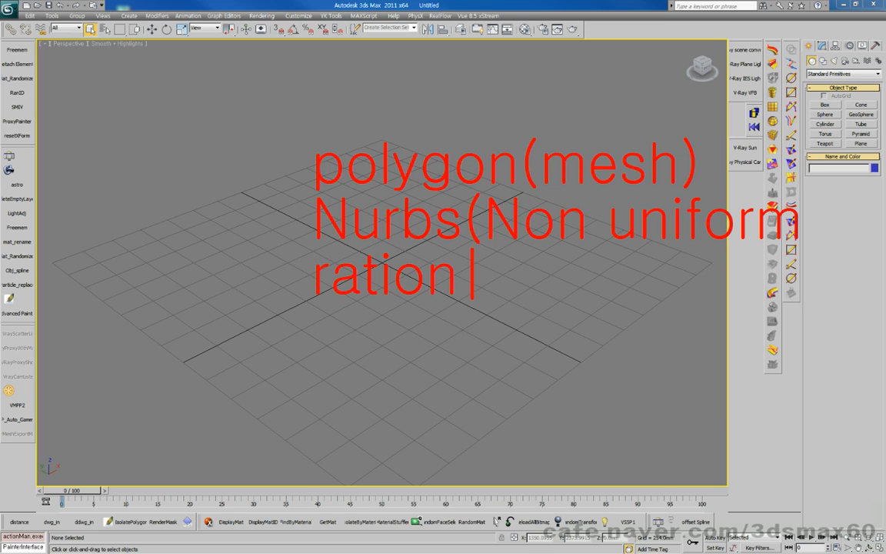
{"action": "type", "text": "al b"}
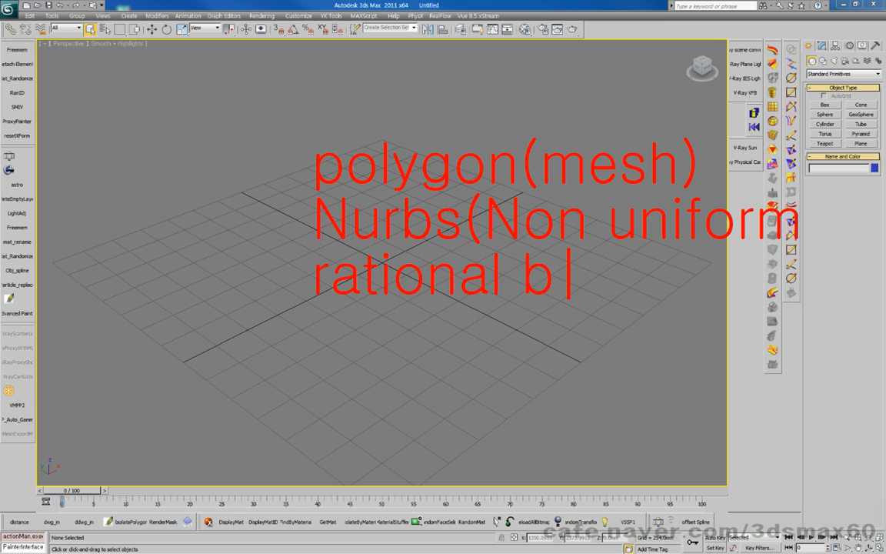
{"action": "type", "text": "-spline)"}
{"action": "key", "text": "Return"}
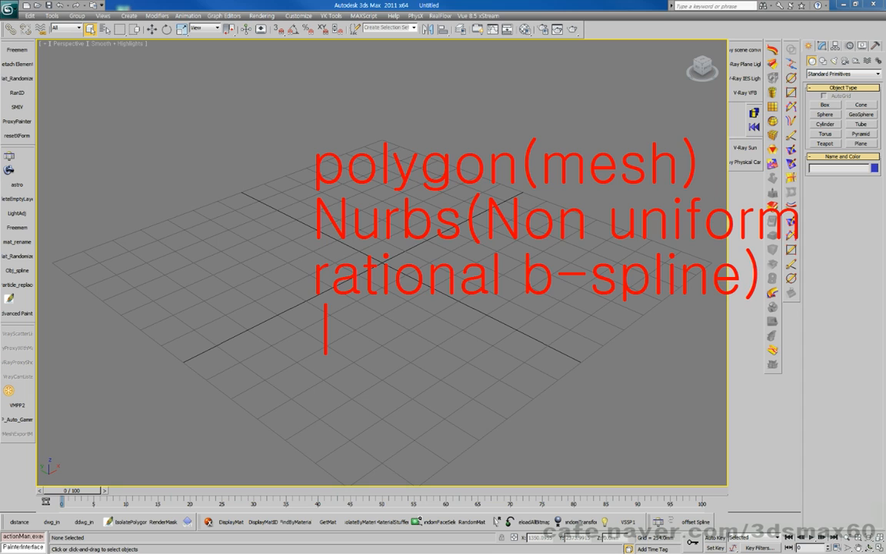
{"action": "type", "text": "Solid"}
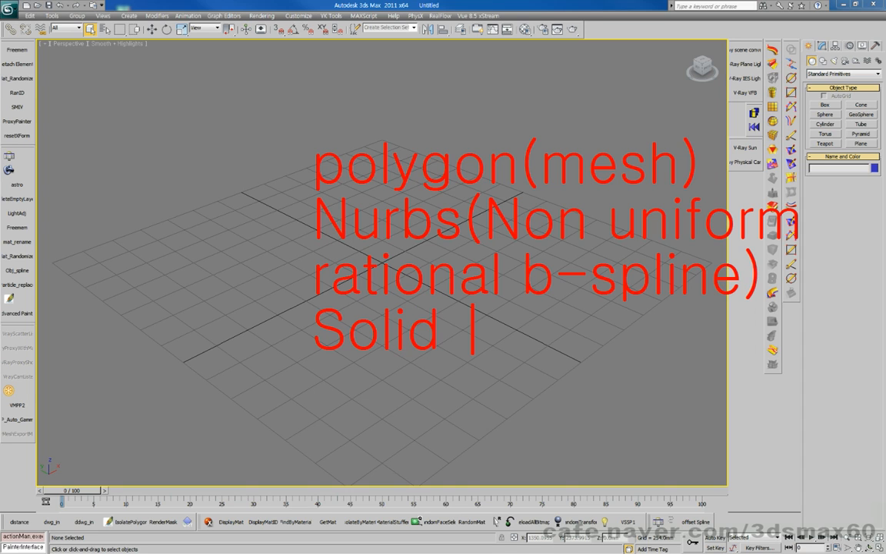
{"action": "key", "text": "Return"}
Erase all of the annotation text over the viewport
{"action": "key", "text": "BackSpace"}
{"action": "key", "text": "BackSpace"}
{"action": "key", "text": "BackSpace"}
{"action": "key", "text": "BackSpace"}
{"action": "key", "text": "BackSpace"}
{"action": "key", "text": "BackSpace"}
{"action": "key", "text": "BackSpace"}
{"action": "key", "text": "BackSpace"}
{"action": "key", "text": "BackSpace"}
{"action": "key", "text": "BackSpace"}
{"action": "key", "text": "BackSpace"}
{"action": "key", "text": "BackSpace"}
{"action": "key", "text": "BackSpace"}
{"action": "key", "text": "BackSpace"}
{"action": "key", "text": "BackSpace"}
{"action": "key", "text": "BackSpace"}
{"action": "key", "text": "BackSpace"}
{"action": "key", "text": "BackSpace"}
{"action": "key", "text": "BackSpace"}
{"action": "key", "text": "BackSpace"}
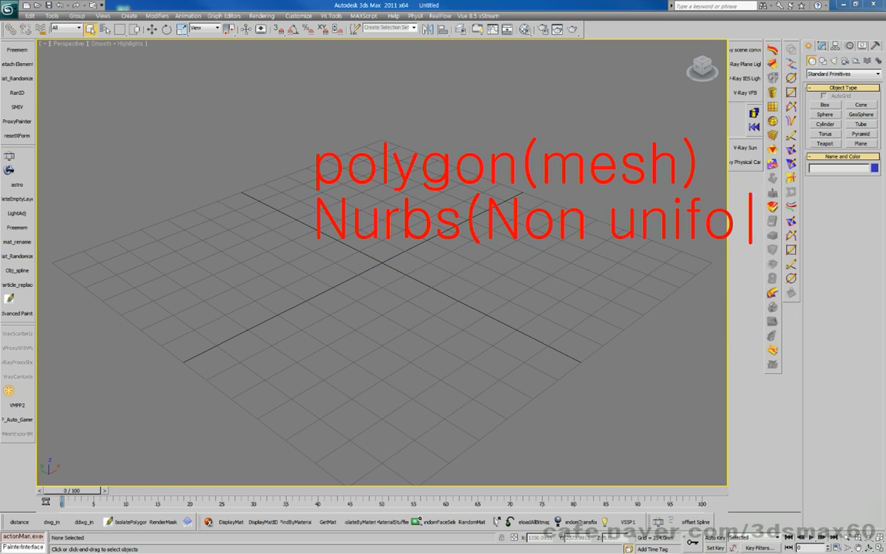
{"action": "key", "text": "BackSpace"}
{"action": "key", "text": "BackSpace"}
{"action": "key", "text": "BackSpace"}
{"action": "key", "text": "BackSpace"}
{"action": "key", "text": "BackSpace"}
{"action": "key", "text": "BackSpace"}
{"action": "key", "text": "BackSpace"}
{"action": "key", "text": "BackSpace"}
{"action": "key", "text": "BackSpace"}
{"action": "key", "text": "BackSpace"}
{"action": "key", "text": "BackSpace"}
{"action": "key", "text": "BackSpace"}
{"action": "key", "text": "BackSpace"}
{"action": "key", "text": "BackSpace"}
{"action": "key", "text": "BackSpace"}
{"action": "key", "text": "BackSpace"}
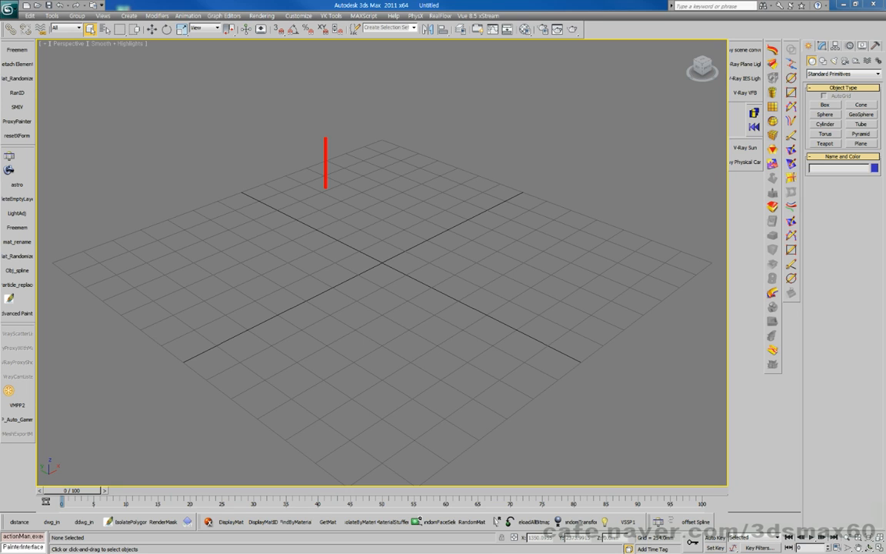
Write "surface", "solid" and "polygon" as annotation lines separated by blank lines over the viewport
{"action": "type", "text": "tj"}
{"action": "key", "text": "BackSpace"}
{"action": "key", "text": "BackSpace"}
{"action": "type", "text": "su"}
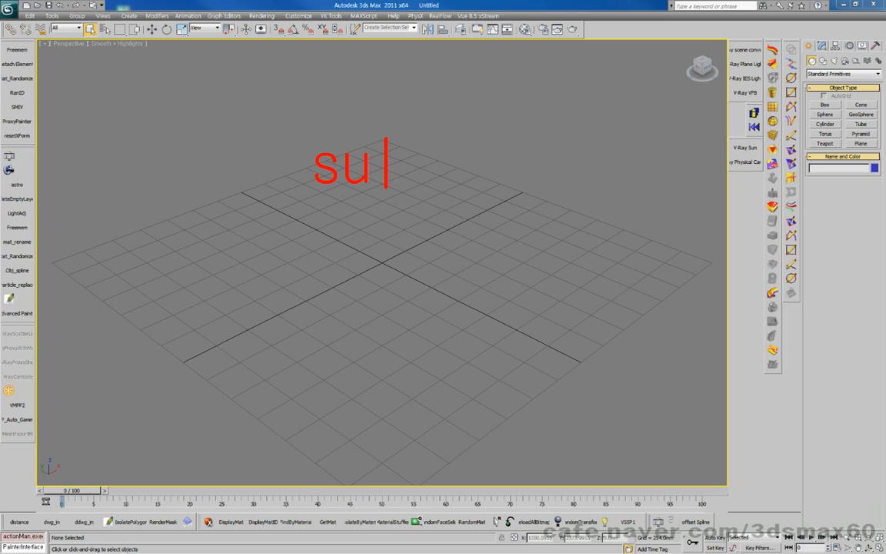
{"action": "type", "text": "rface"}
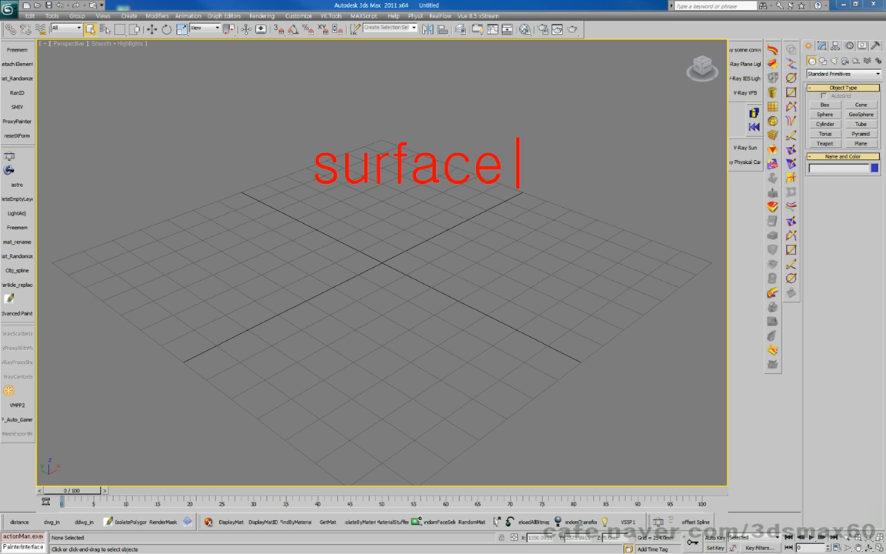
{"action": "key", "text": "Return"}
{"action": "key", "text": "Return"}
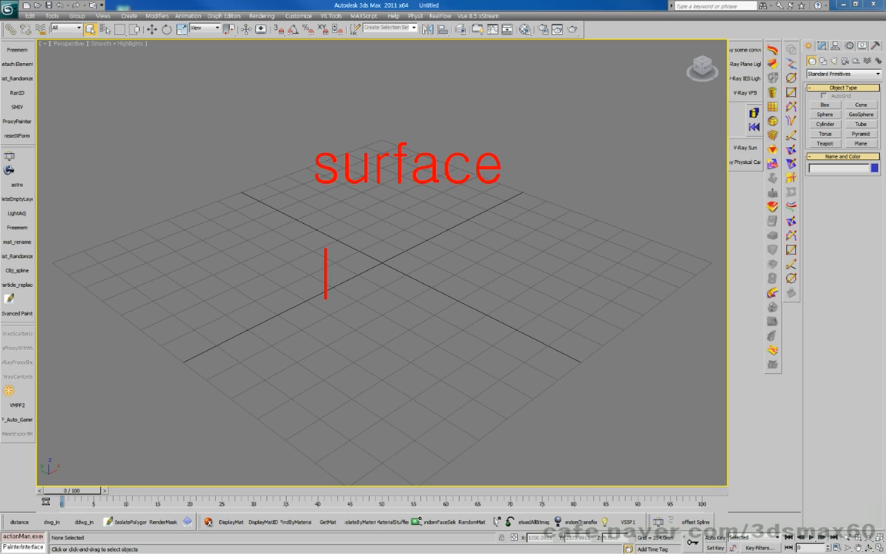
{"action": "type", "text": "solid"}
{"action": "key", "text": "Return"}
{"action": "key", "text": "Return"}
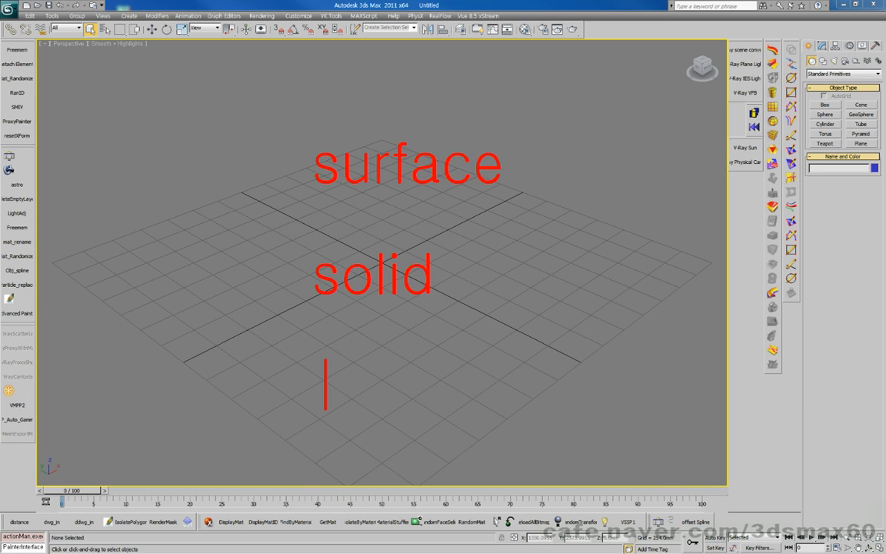
{"action": "type", "text": "pl"}
{"action": "type", "text": "olygon"}
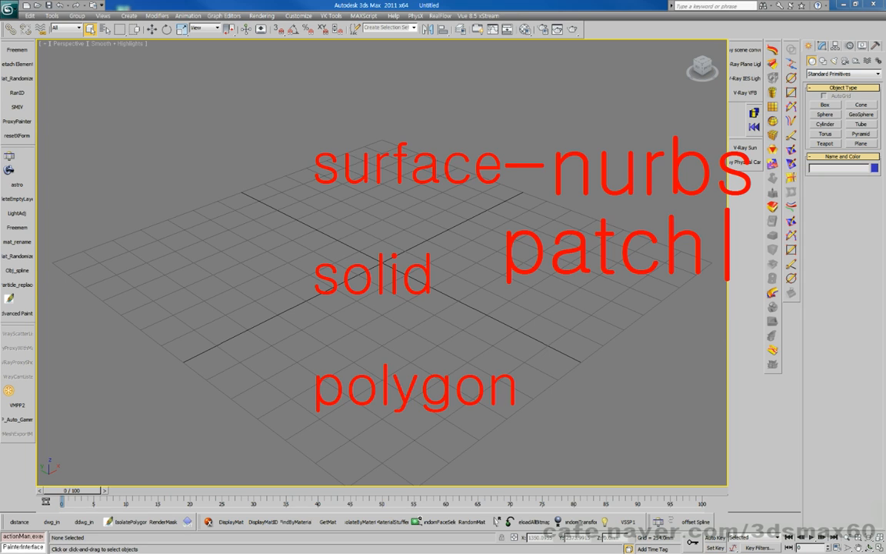
Add "loft" and "plane" below "patch" in the annotation, and dismiss the annotation overlay
{"action": "key", "text": "Return"}
{"action": "type", "text": "loft"}
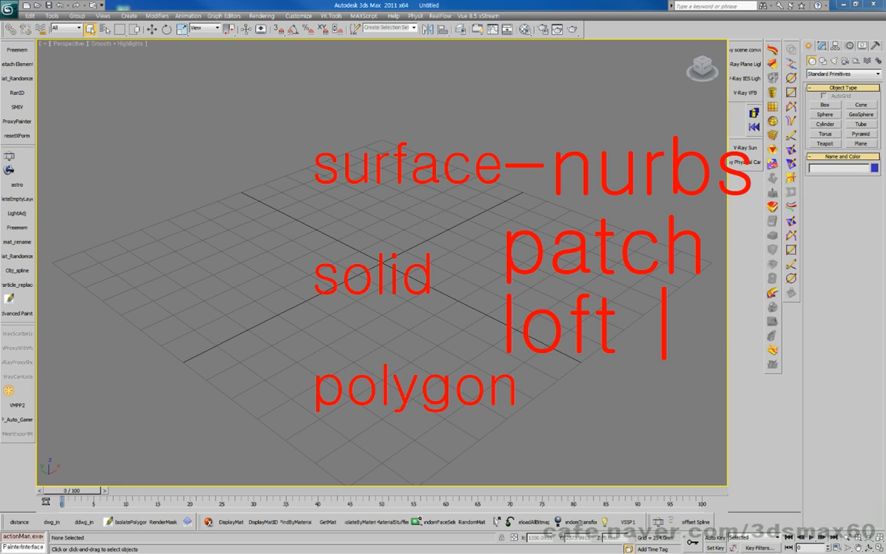
{"action": "key", "text": "Return"}
{"action": "type", "text": "plane"}
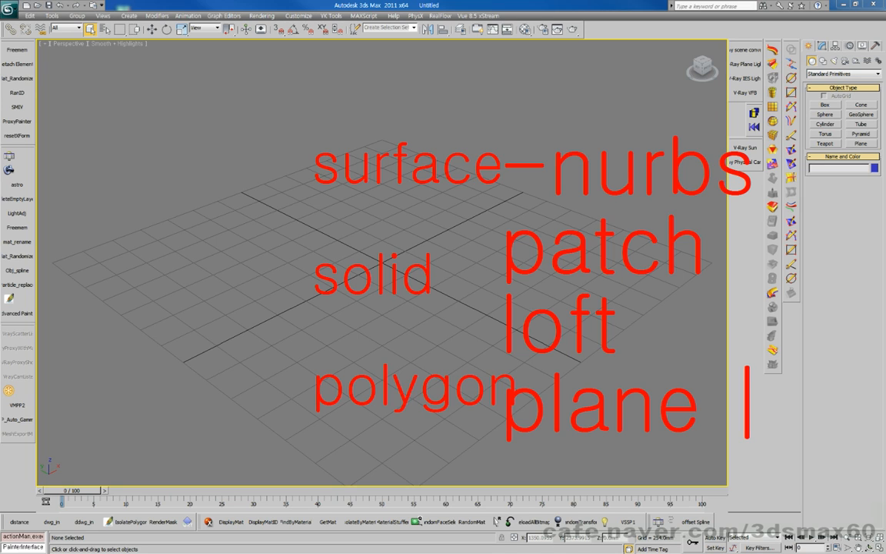
{"action": "key", "text": "Escape"}
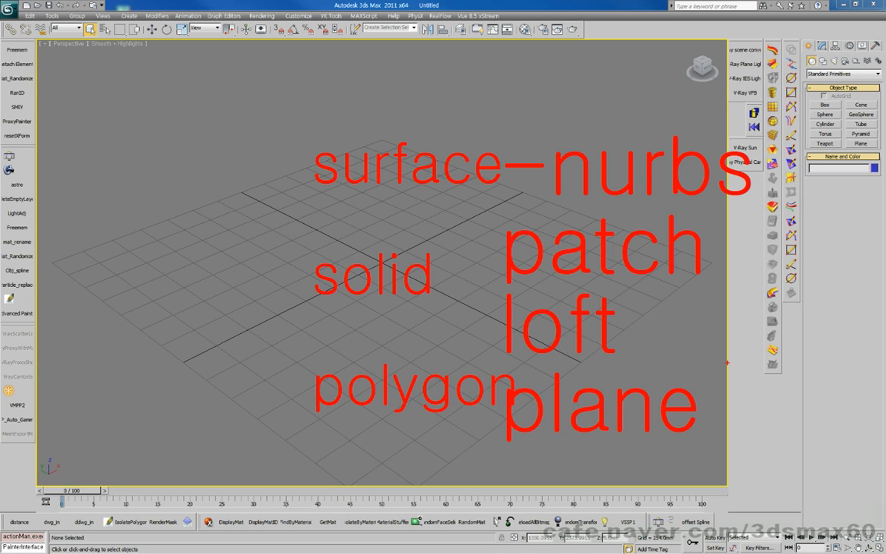
{"action": "key", "text": "Escape"}
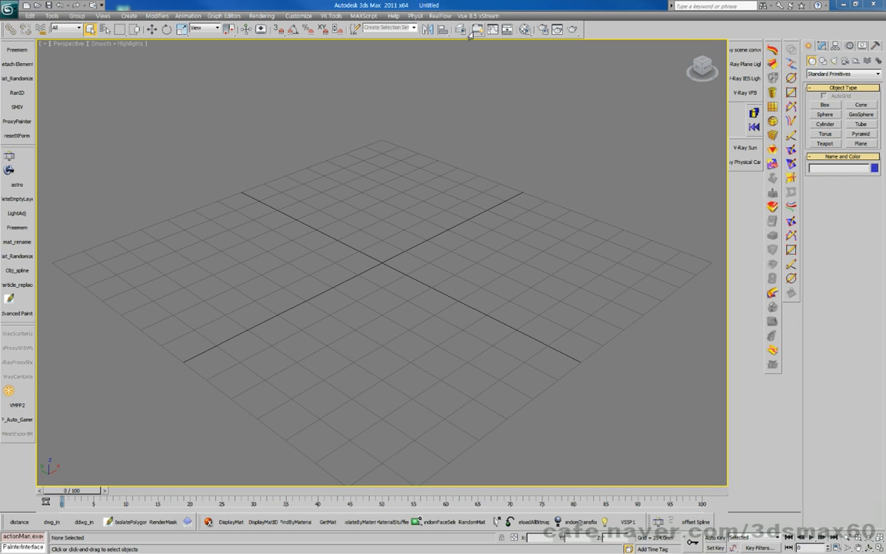
Set the shape creation category to NURBS Curves and choose the CV Curve tool
{"action": "left_click", "coordinate": [822, 74]}
{"action": "left_click", "coordinate": [821, 74]}
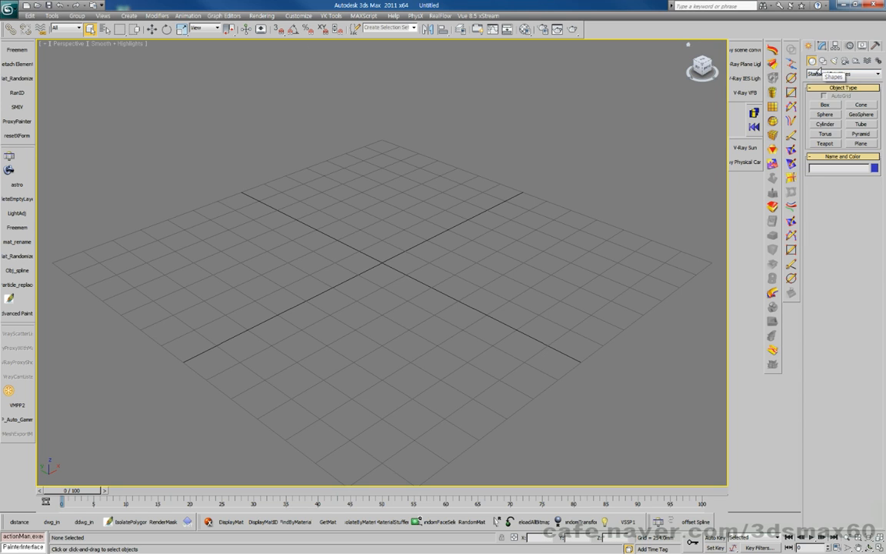
{"action": "left_click", "coordinate": [821, 74]}
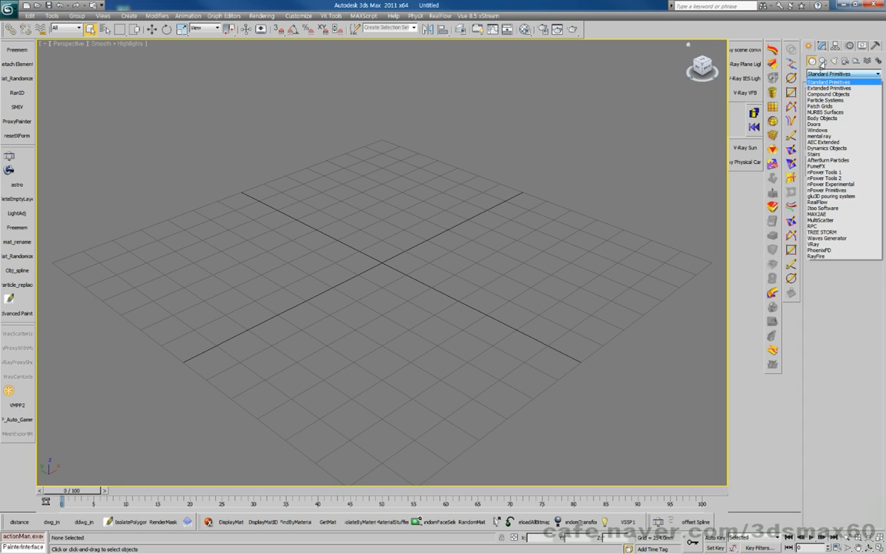
{"action": "left_click", "coordinate": [829, 82]}
{"action": "left_click", "coordinate": [822, 62]}
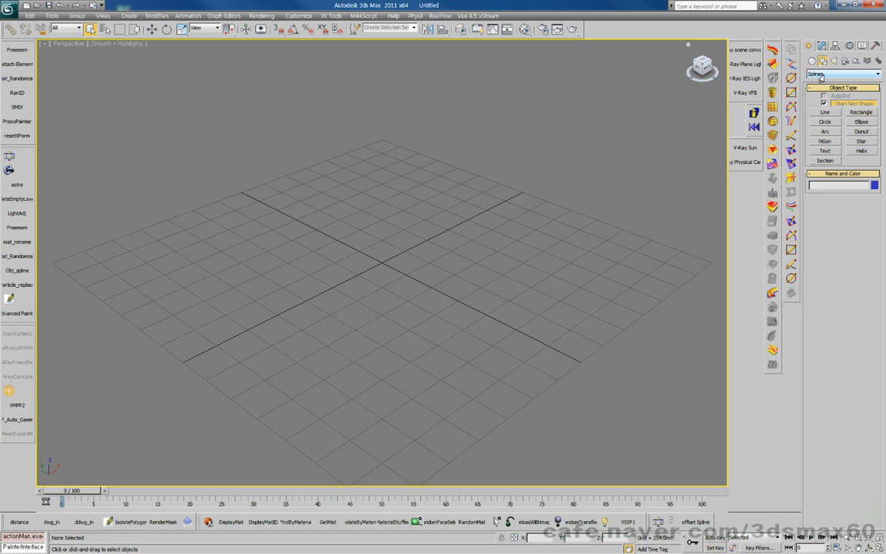
{"action": "left_click", "coordinate": [821, 74]}
{"action": "left_click", "coordinate": [827, 86]}
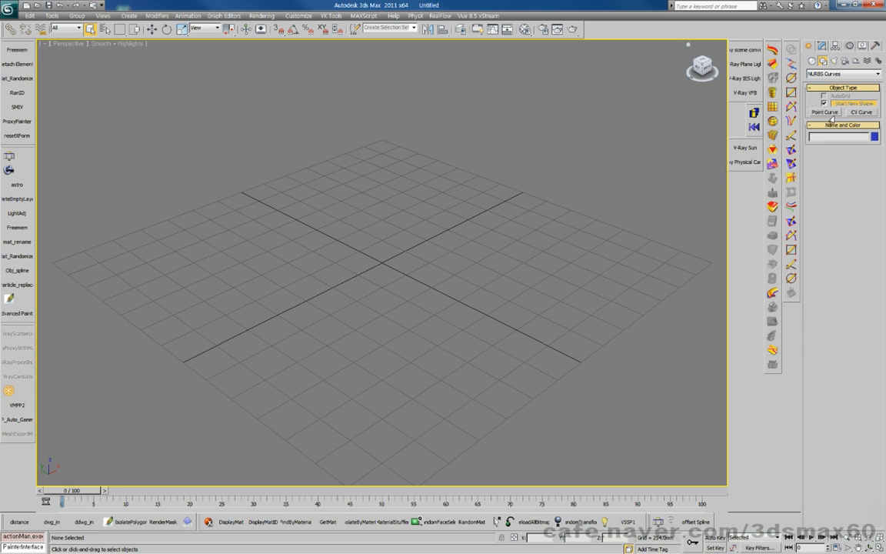
{"action": "left_click", "coordinate": [861, 113]}
{"action": "left_click", "coordinate": [233, 270]}
{"action": "left_click", "coordinate": [302, 368]}
{"action": "left_click", "coordinate": [496, 422]}
{"action": "right_click", "coordinate": [497, 422]}
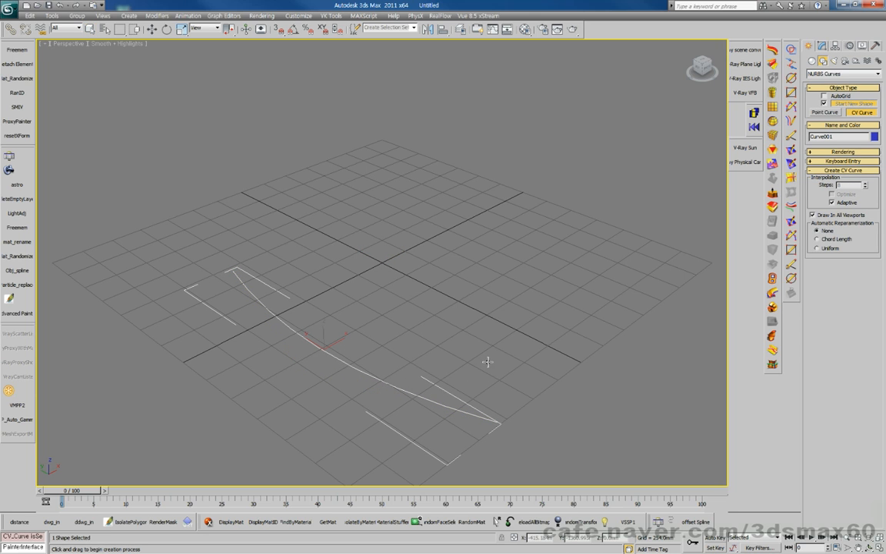
{"action": "key", "text": "Delete"}
Draw a wide bowl-shaped CV curve in the Top view below the horizontal axis, with a shallow bulge at its middle
{"action": "key", "text": "t"}
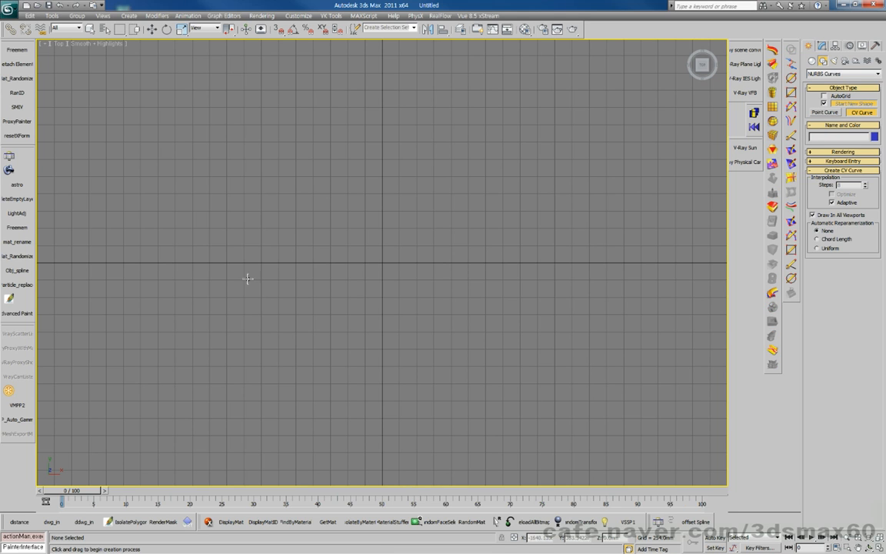
{"action": "left_click", "coordinate": [205, 304]}
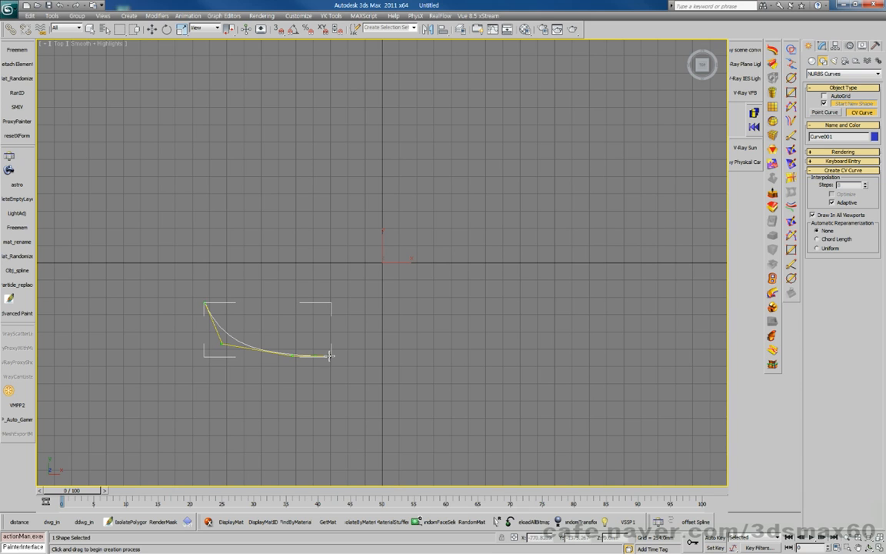
{"action": "left_click", "coordinate": [330, 357]}
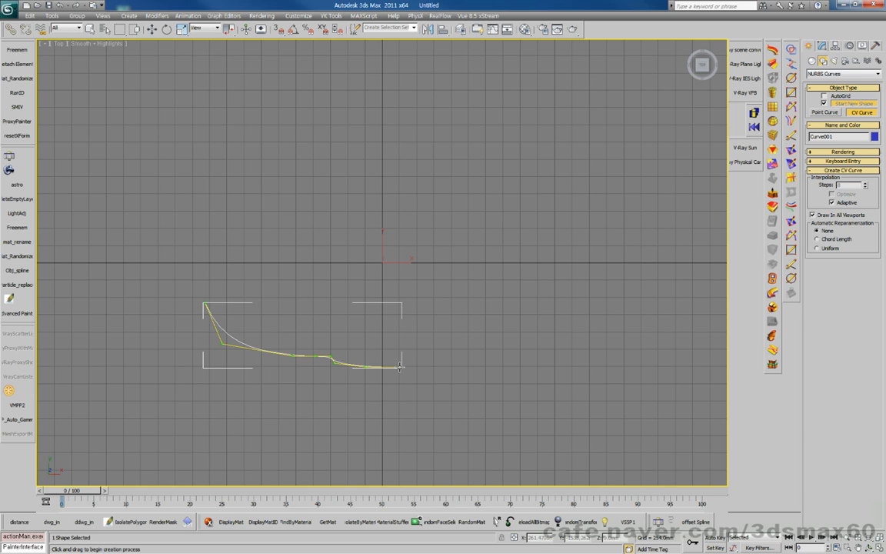
{"action": "left_click", "coordinate": [399, 367]}
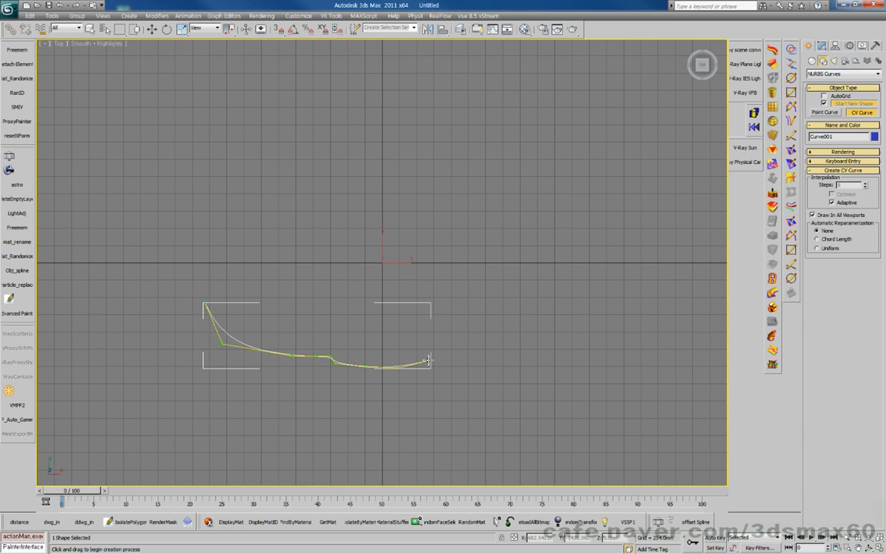
{"action": "left_click", "coordinate": [431, 355]}
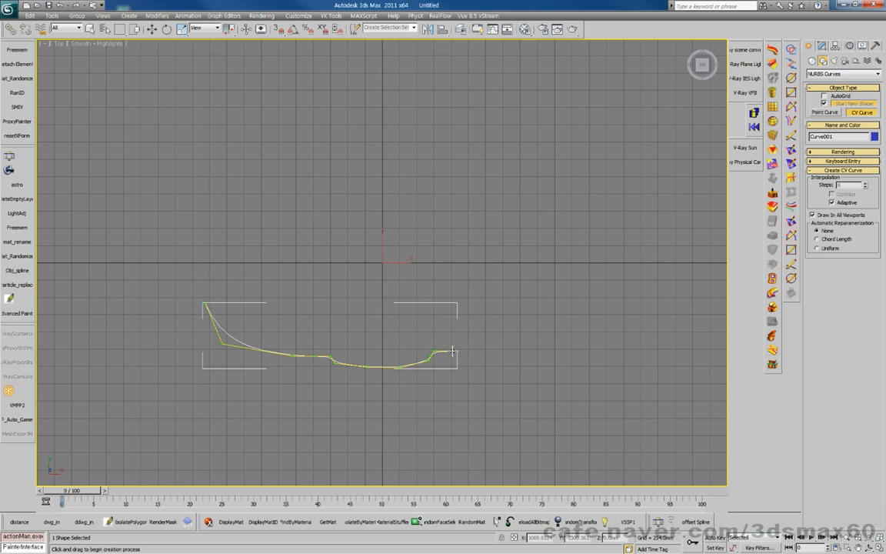
{"action": "left_click", "coordinate": [542, 348]}
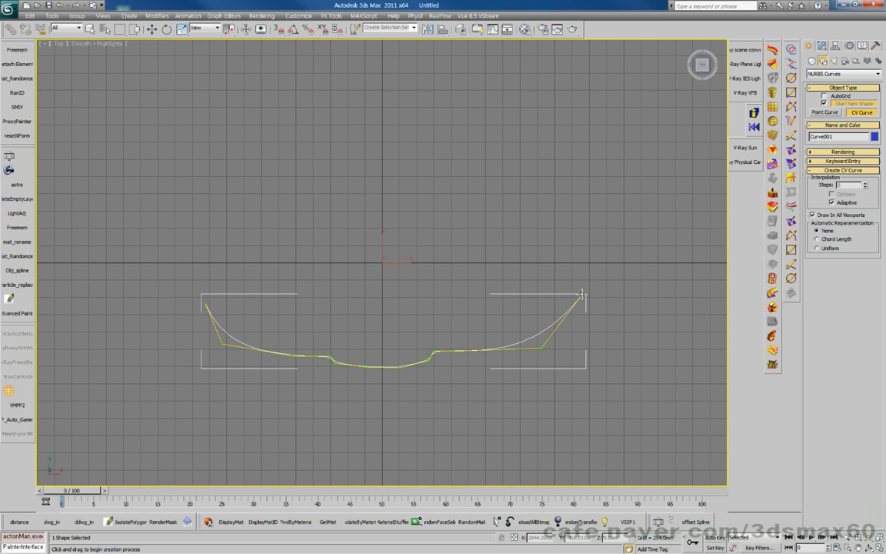
{"action": "left_click", "coordinate": [581, 294]}
{"action": "right_click", "coordinate": [582, 295]}
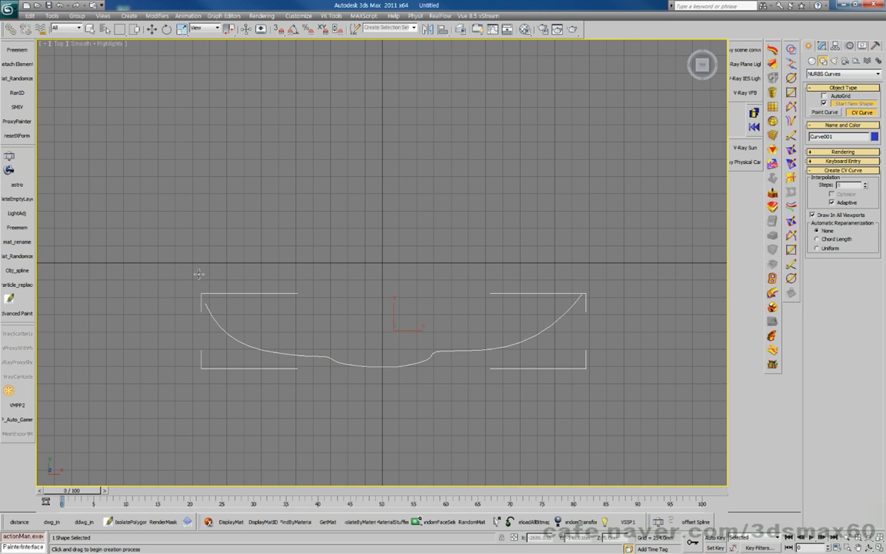
Clone the bowl-shaped curve straight up along Y as one independent copy
{"action": "middle_click_drag", "start_coordinate": [239, 232], "coordinate": [273, 346]}
{"action": "right_click", "coordinate": [331, 327]}
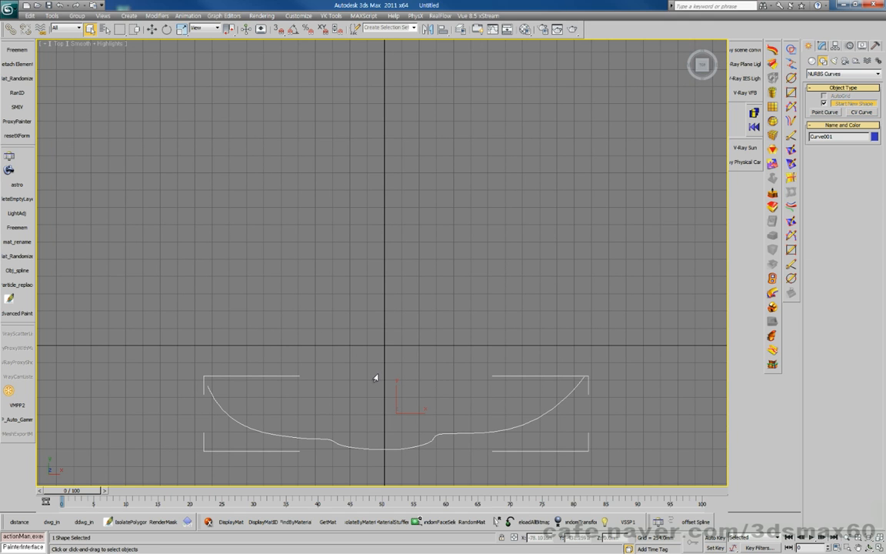
{"action": "right_click", "coordinate": [376, 374]}
{"action": "left_click", "coordinate": [389, 382]}
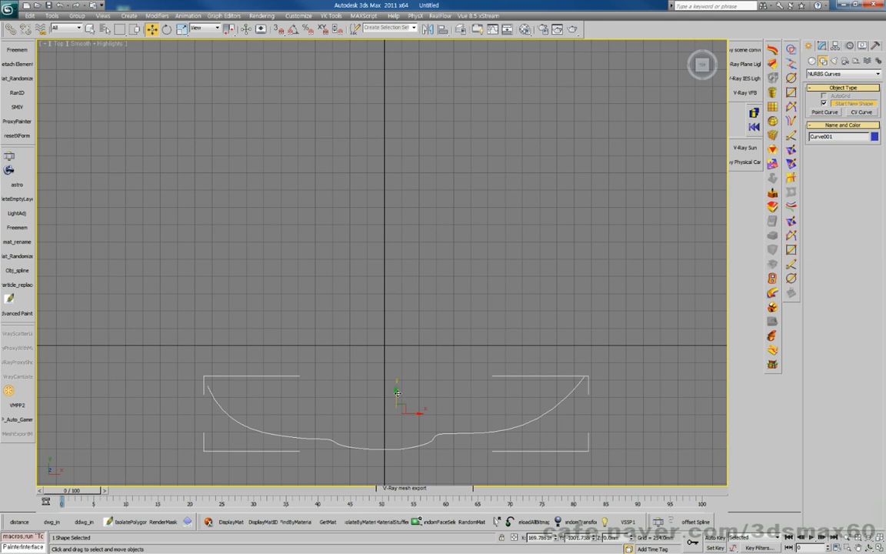
{"action": "left_click_drag", "start_coordinate": [396, 396], "coordinate": [396, 144], "text": "shift"}
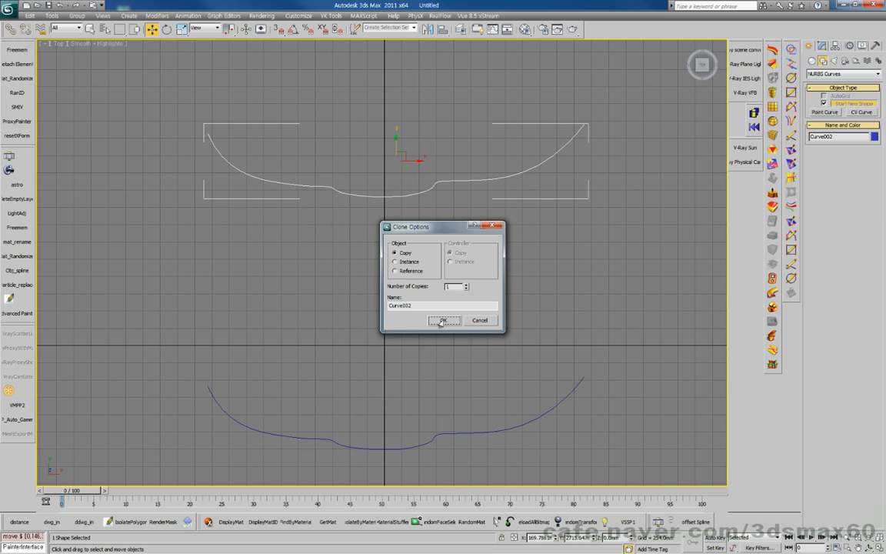
{"action": "left_click", "coordinate": [444, 321]}
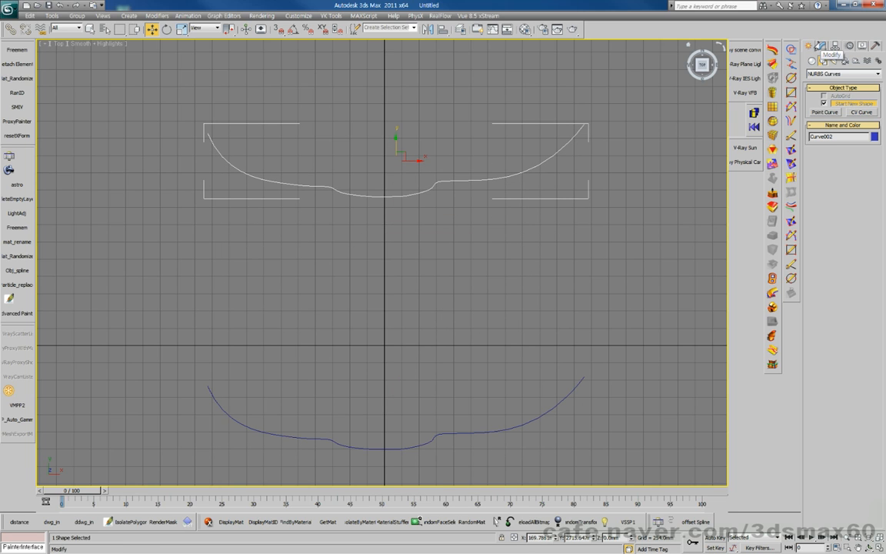
Flatten the upper curve's 12 inner CVs along Y with non-uniform scaling and move them up towards the curve's ends
{"action": "left_click", "coordinate": [819, 45]}
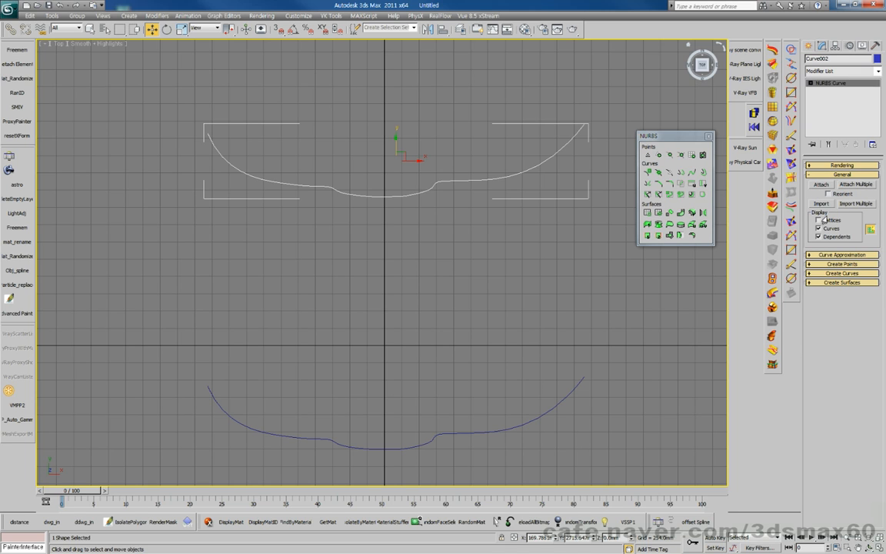
{"action": "left_click", "coordinate": [810, 83]}
{"action": "left_click", "coordinate": [829, 91]}
{"action": "left_click_drag", "start_coordinate": [479, 226], "coordinate": [270, 114]}
{"action": "left_click_drag", "start_coordinate": [553, 140], "coordinate": [185, 203]}
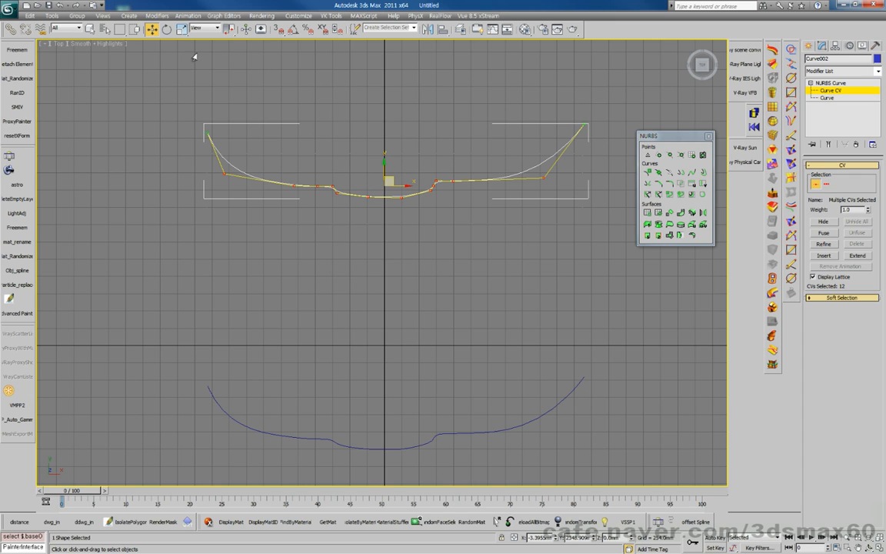
{"action": "left_click_drag", "start_coordinate": [182, 30], "coordinate": [183, 58]}
{"action": "left_click_drag", "start_coordinate": [383, 159], "coordinate": [409, 470]}
{"action": "right_click", "coordinate": [386, 205]}
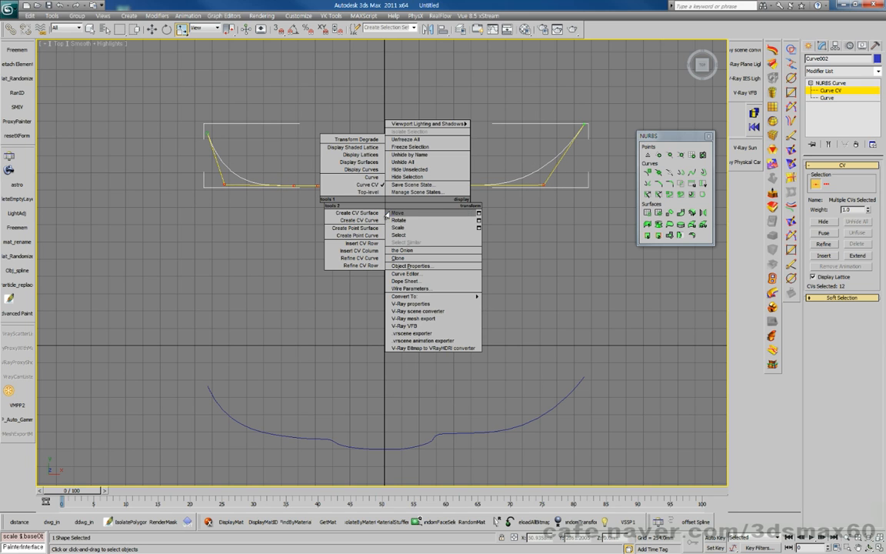
{"action": "left_click", "coordinate": [397, 212]}
{"action": "left_click_drag", "start_coordinate": [380, 150], "coordinate": [397, 281]}
{"action": "left_click", "coordinate": [180, 32]}
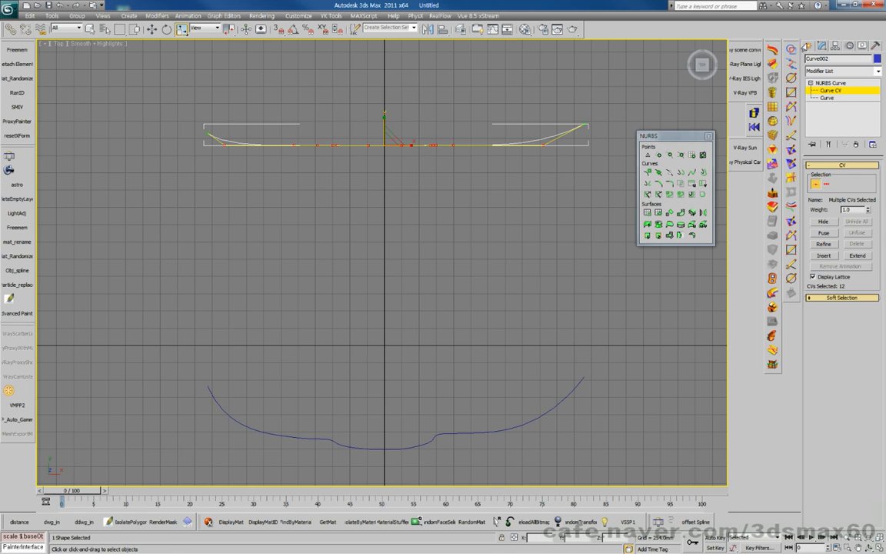
Draw a vertical CV curve joining the left ends of the upper and lower curves
{"action": "left_click", "coordinate": [808, 47]}
{"action": "left_click", "coordinate": [860, 112]}
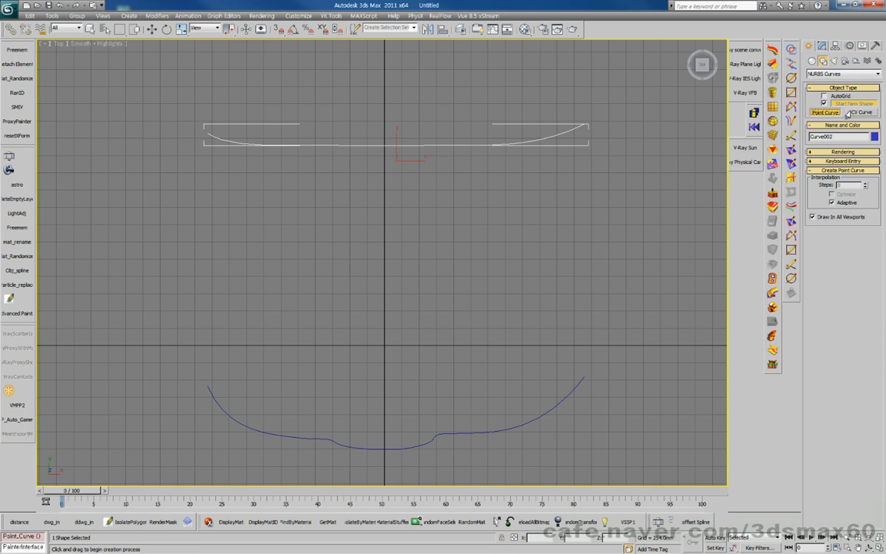
{"action": "left_click", "coordinate": [207, 132]}
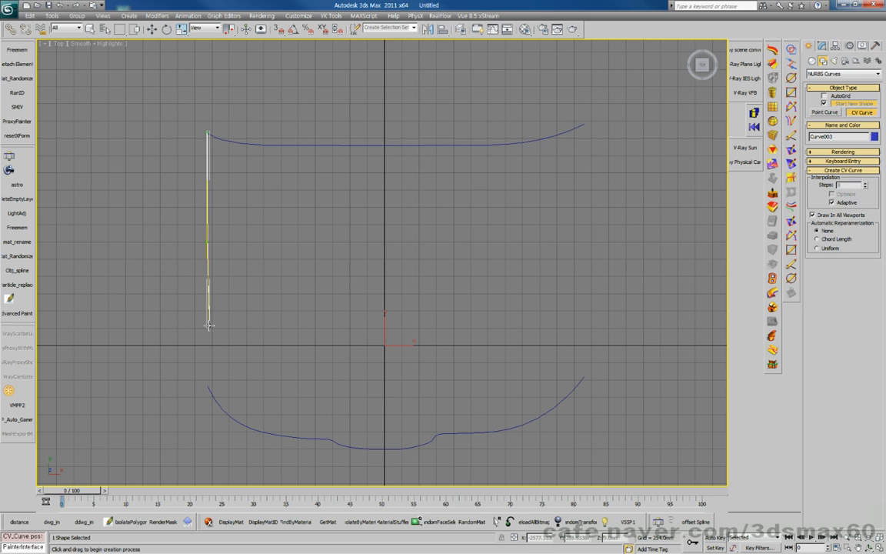
{"action": "right_click", "coordinate": [207, 387]}
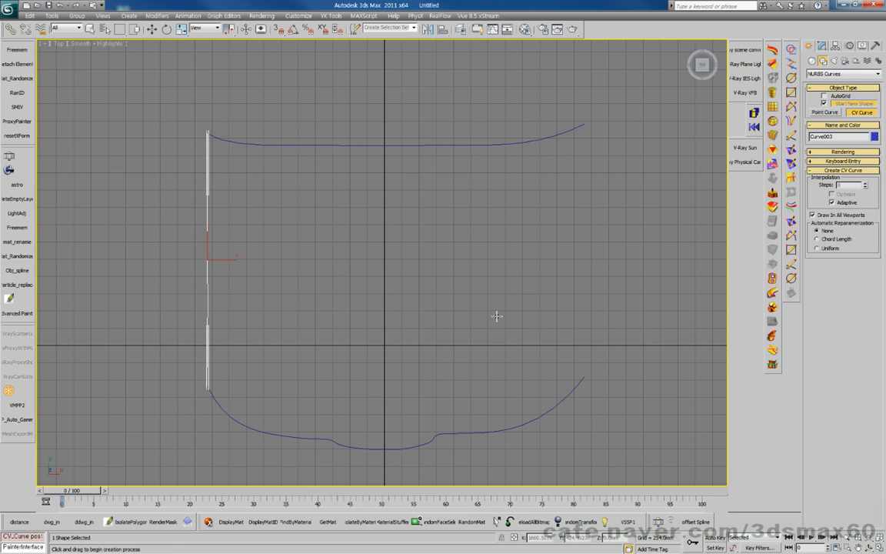
Clone the vertical side curve along X to the right ends of the two horizontal curves
{"action": "right_click", "coordinate": [213, 260]}
{"action": "left_click", "coordinate": [227, 266]}
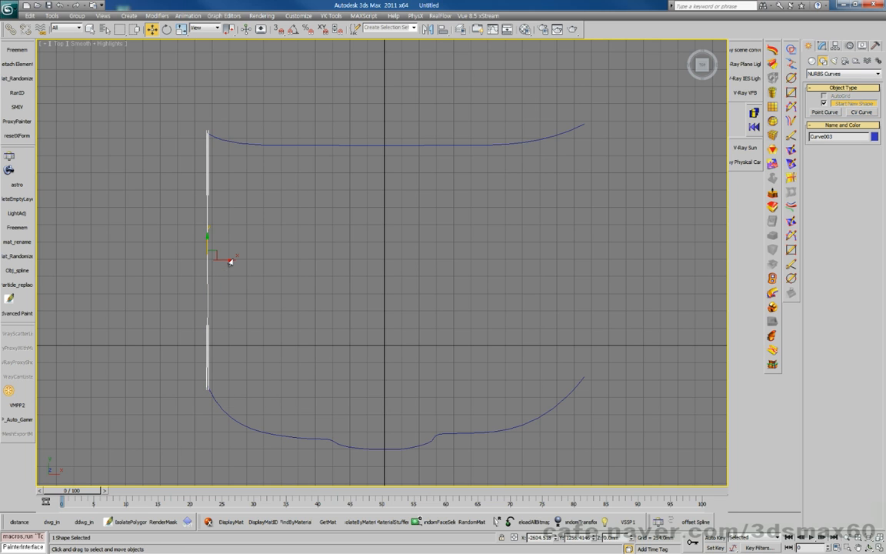
{"action": "left_click_drag", "start_coordinate": [230, 260], "coordinate": [608, 266], "text": "shift"}
{"action": "left_click", "coordinate": [444, 321]}
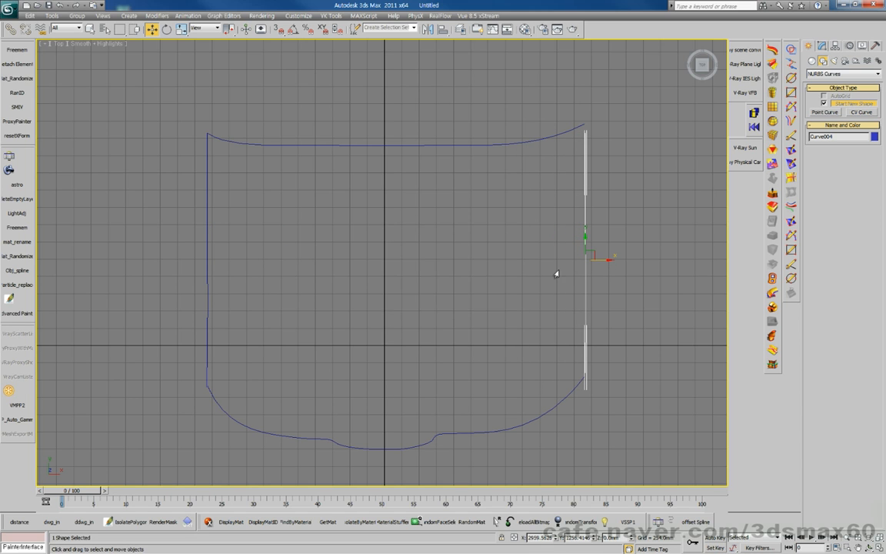
Attach the left side curve, the upper curve and the lower curve to the right side curve as one NURBS object
{"action": "middle_click_drag", "start_coordinate": [499, 238], "coordinate": [506, 238]}
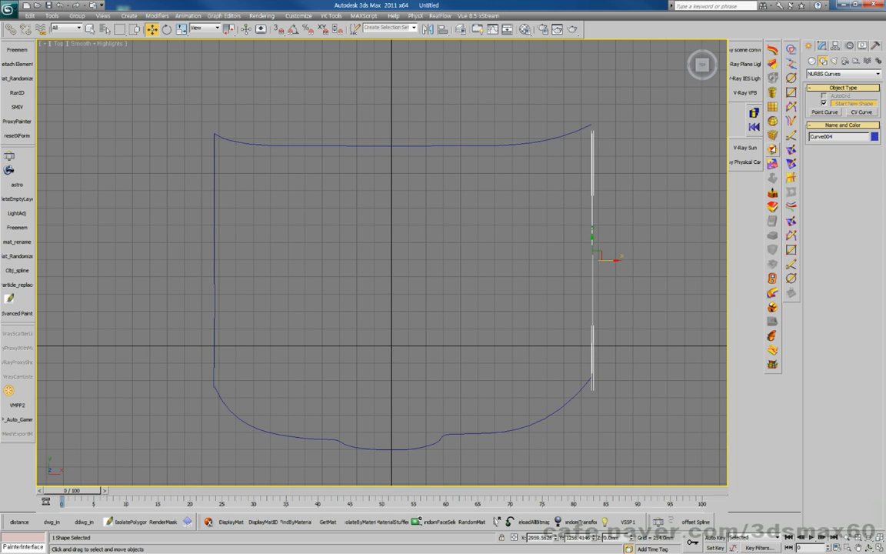
{"action": "left_click", "coordinate": [821, 46]}
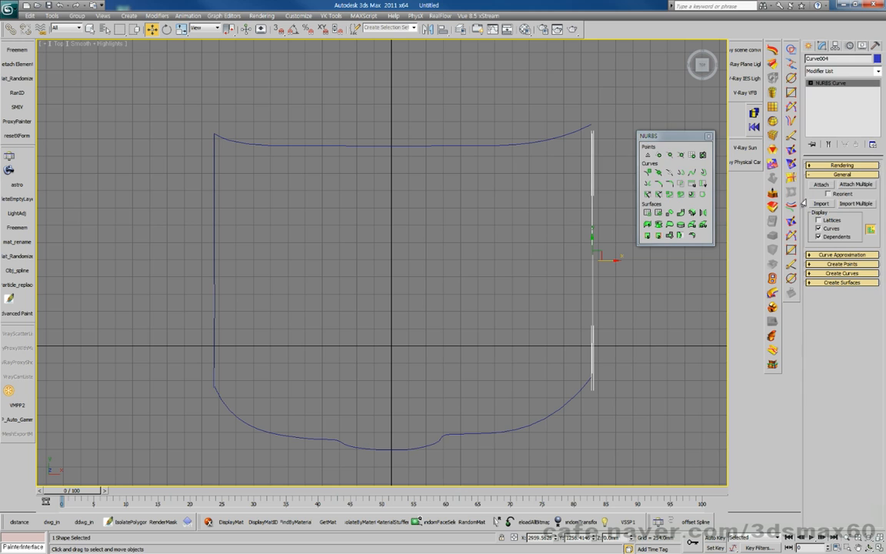
{"action": "left_click", "coordinate": [822, 184]}
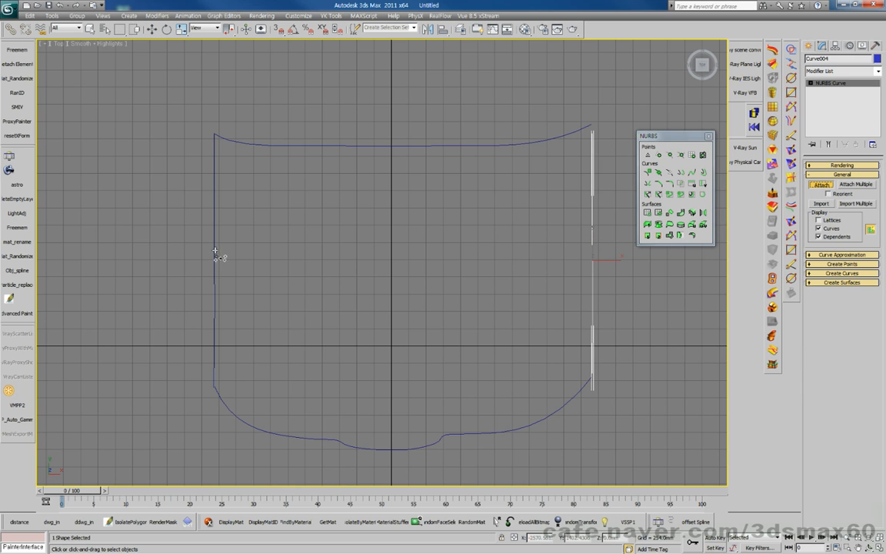
{"action": "left_click", "coordinate": [214, 201]}
{"action": "left_click", "coordinate": [310, 145]}
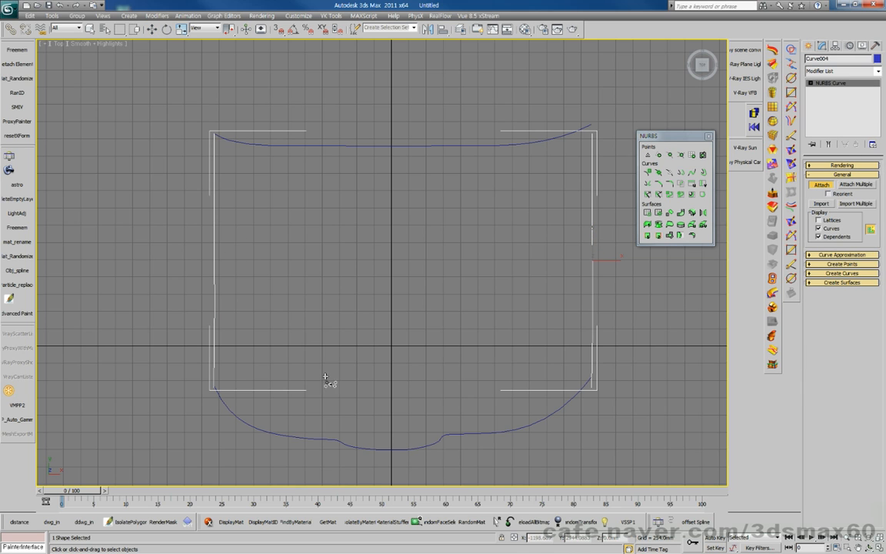
{"action": "left_click", "coordinate": [356, 448]}
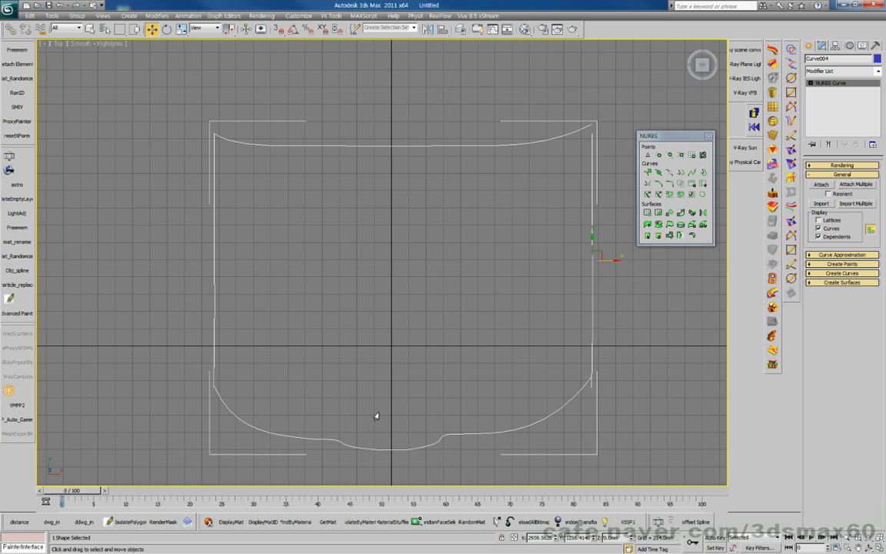
Hide the grid and raise the eight CVs in the middle of the outline in the Left view
{"action": "key", "text": "g"}
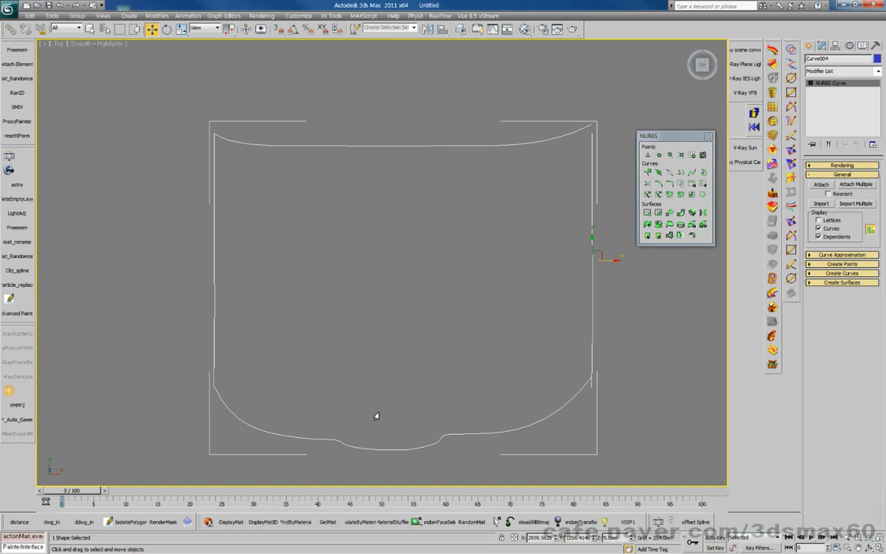
{"action": "key", "text": "l"}
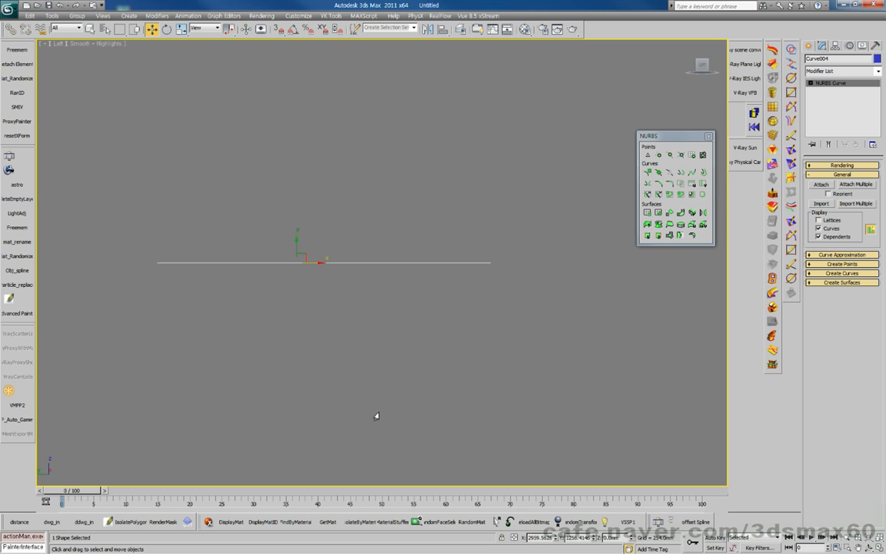
{"action": "left_click", "coordinate": [809, 83]}
{"action": "key", "text": "1"}
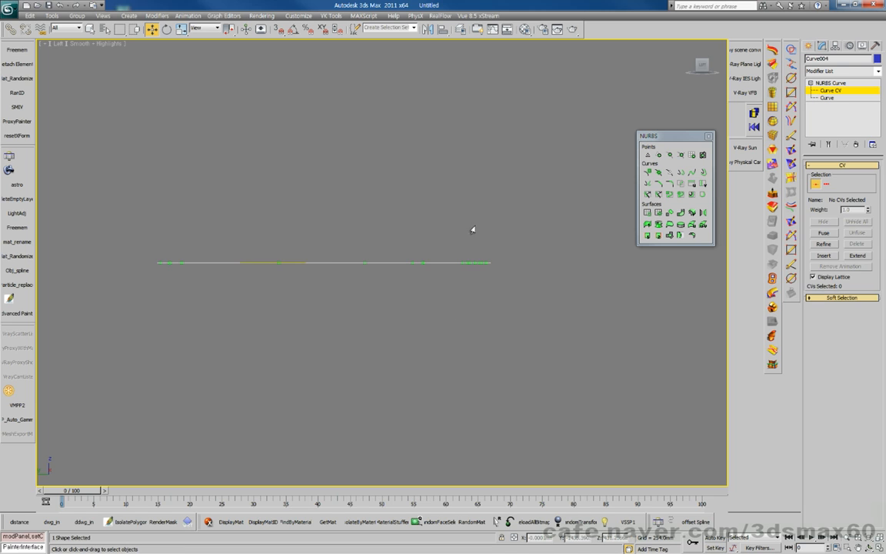
{"action": "left_click_drag", "start_coordinate": [225, 202], "coordinate": [437, 304]}
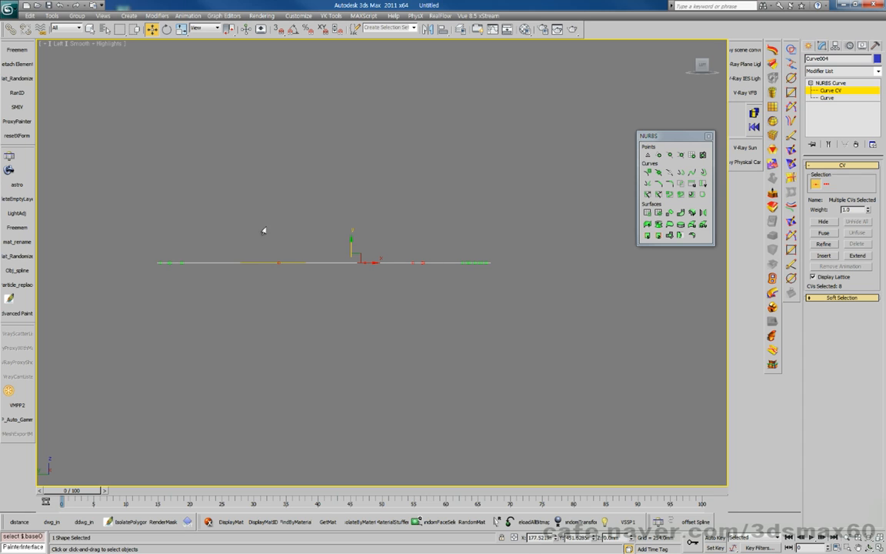
{"action": "left_click_drag", "start_coordinate": [350, 241], "coordinate": [343, 195]}
{"action": "left_click", "coordinate": [269, 259]}
{"action": "key", "text": "ctrl+r"}
{"action": "mouse_move", "coordinate": [325, 311]}
{"action": "left_mouse_down"}
{"action": "mouse_move", "coordinate": [322, 321]}
{"action": "mouse_move", "coordinate": [325, 301]}
{"action": "left_mouse_up"}
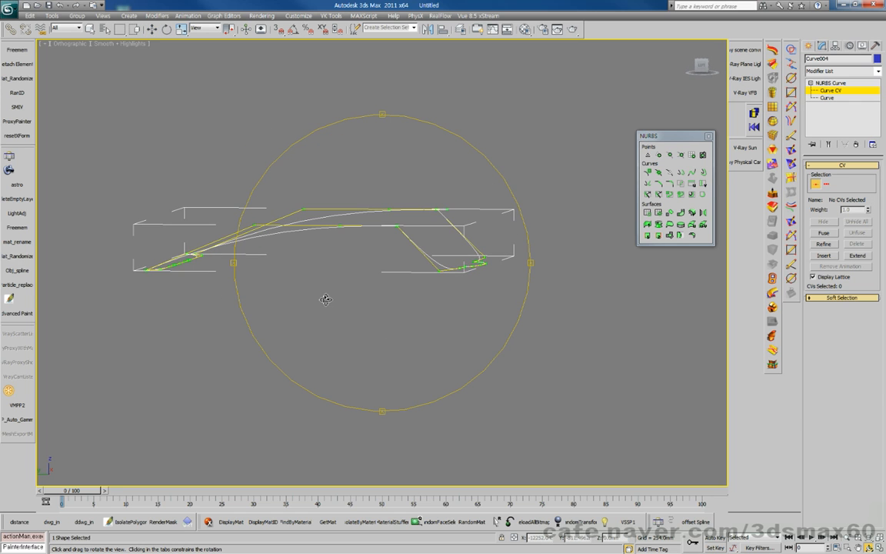
Raise all the CVs at the rear end of the outline in the Left view to the height of the middle ones
{"action": "key", "text": "l"}
{"action": "right_click", "coordinate": [313, 300]}
{"action": "left_click_drag", "start_coordinate": [131, 207], "coordinate": [209, 267]}
{"action": "left_click_drag", "start_coordinate": [170, 241], "coordinate": [145, 156]}
Raise the remaining middle CVs group by group so the side profile curves gently down to the front, and check it in 3D
{"action": "left_click", "coordinate": [281, 219]}
{"action": "left_click_drag", "start_coordinate": [278, 189], "coordinate": [277, 153]}
{"action": "left_click_drag", "start_coordinate": [382, 233], "coordinate": [324, 150]}
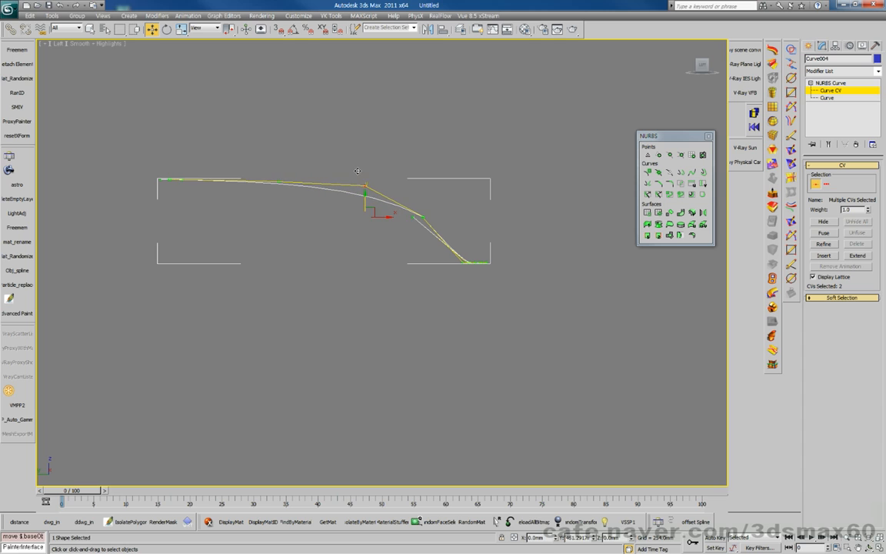
{"action": "left_click_drag", "start_coordinate": [404, 212], "coordinate": [416, 178]}
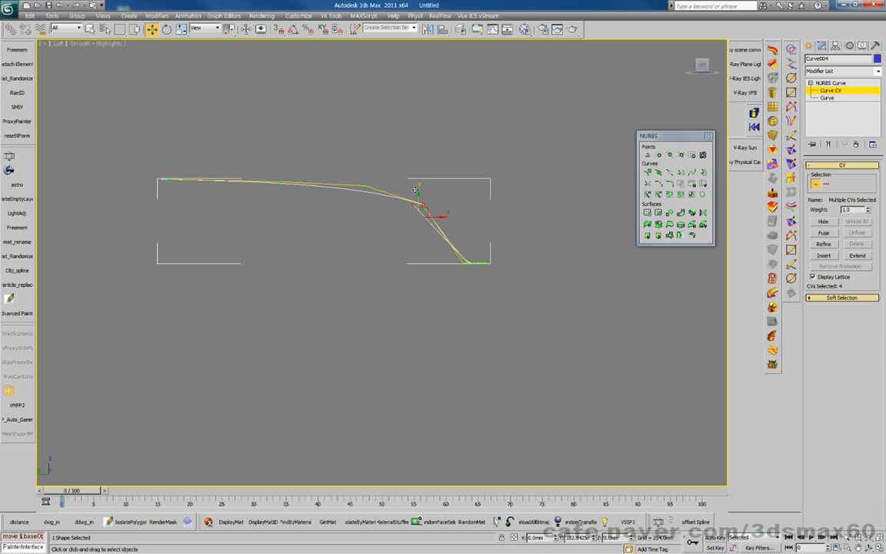
{"action": "key", "text": "ctrl+r"}
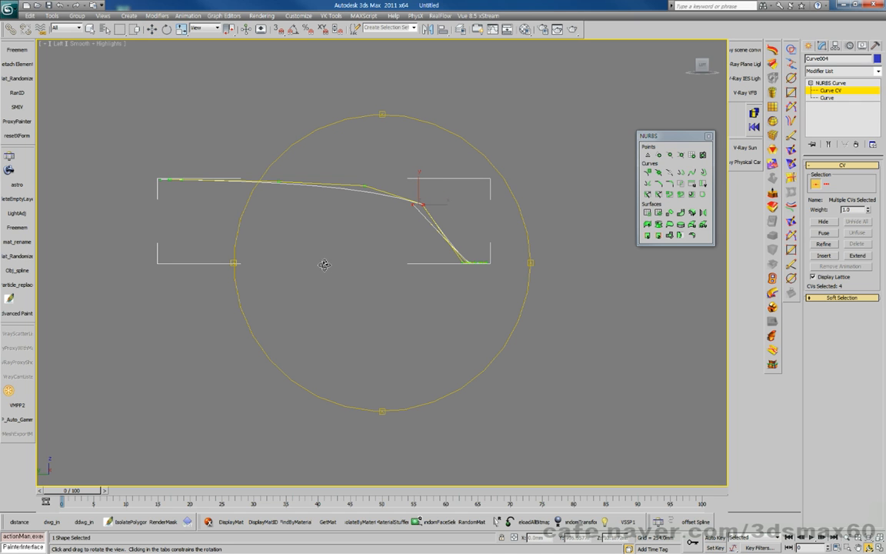
{"action": "left_click_drag", "start_coordinate": [326, 297], "coordinate": [348, 377]}
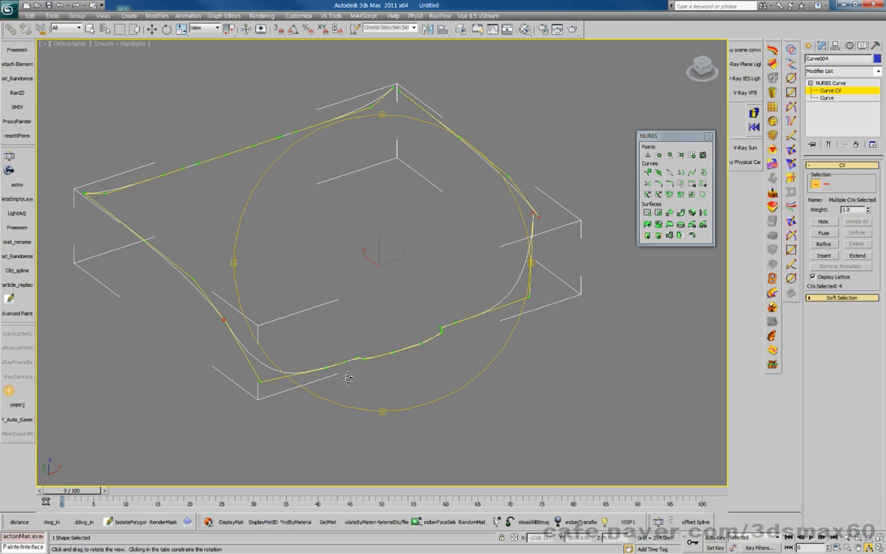
{"action": "key", "text": "w"}
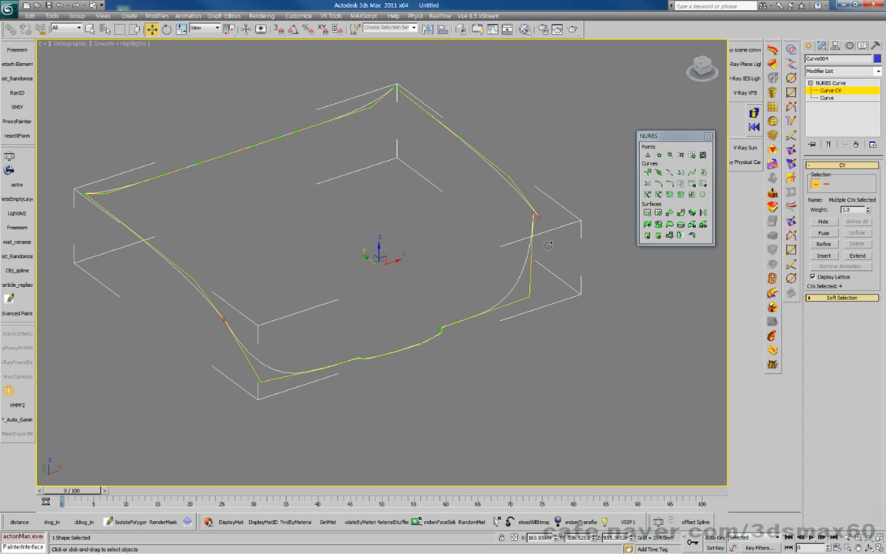
Move the front curve's end CV at the right front corner slightly outward to meet the right side curve
{"action": "left_click", "coordinate": [530, 215]}
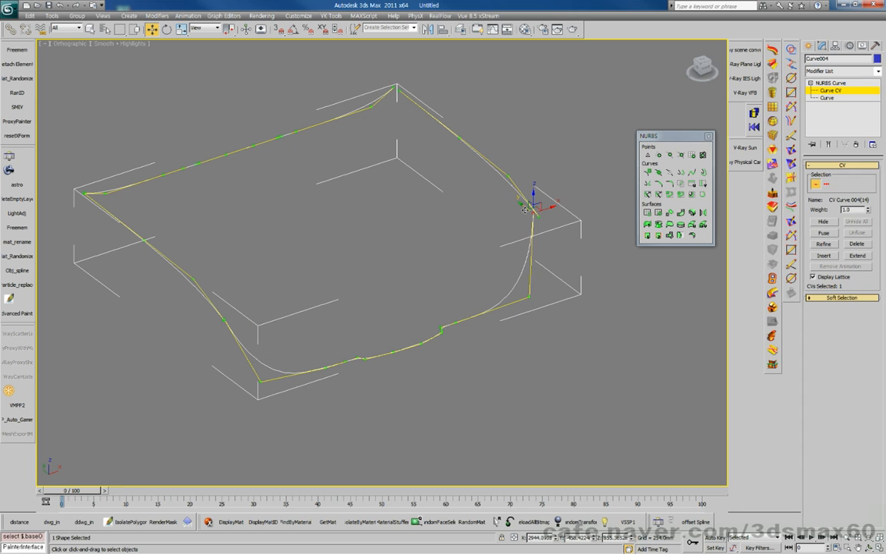
{"action": "left_click_drag", "start_coordinate": [524, 205], "coordinate": [535, 211]}
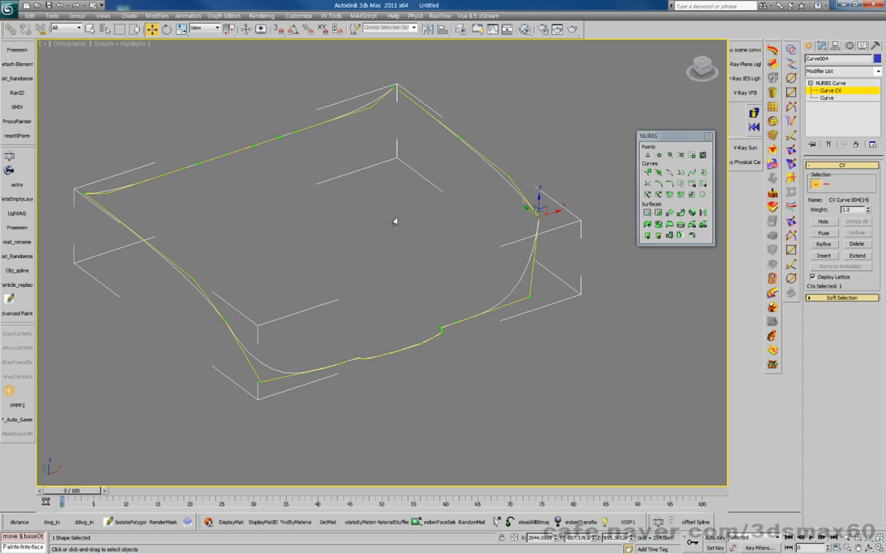
Arch the rear curve upward by raising its 12 inner CVs, and adjust the height of the middle 10 CVs for a smooth bulge
{"action": "left_click_drag", "start_coordinate": [368, 201], "coordinate": [85, 90]}
{"action": "left_click_drag", "start_coordinate": [239, 131], "coordinate": [232, 105]}
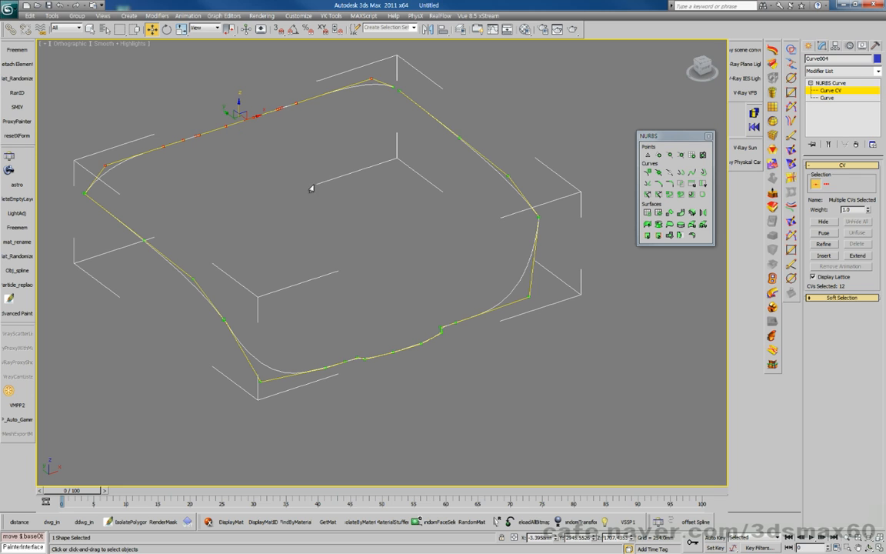
{"action": "left_click_drag", "start_coordinate": [302, 169], "coordinate": [137, 82]}
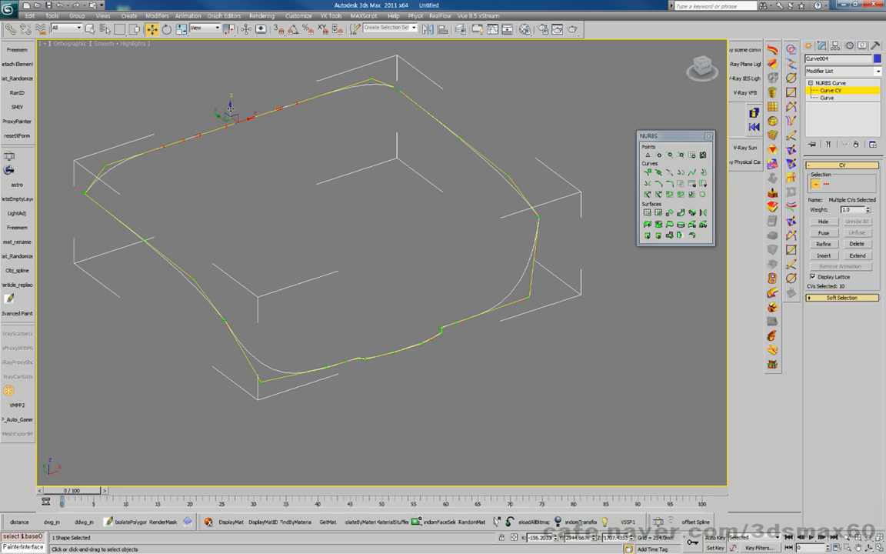
{"action": "left_click_drag", "start_coordinate": [226, 92], "coordinate": [224, 83]}
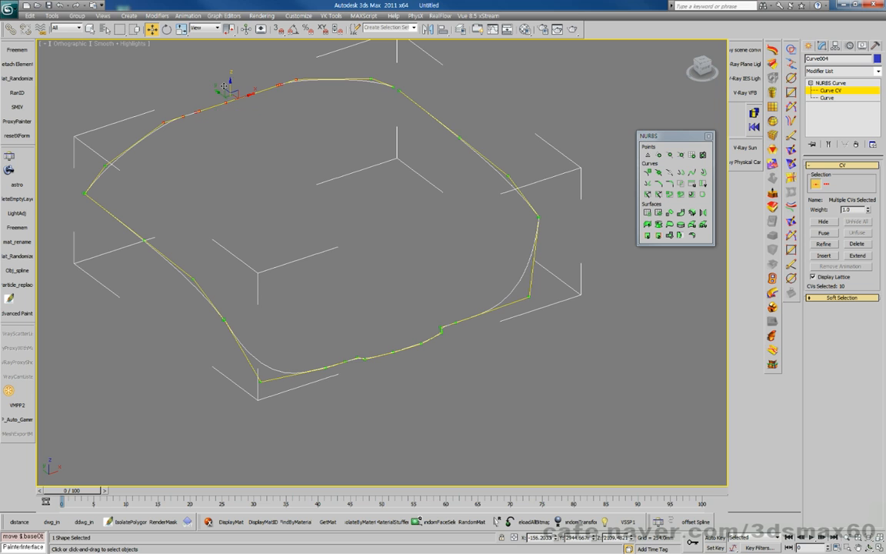
{"action": "key", "text": "p"}
{"action": "middle_click_drag", "start_coordinate": [223, 86], "coordinate": [324, 177], "text": "alt"}
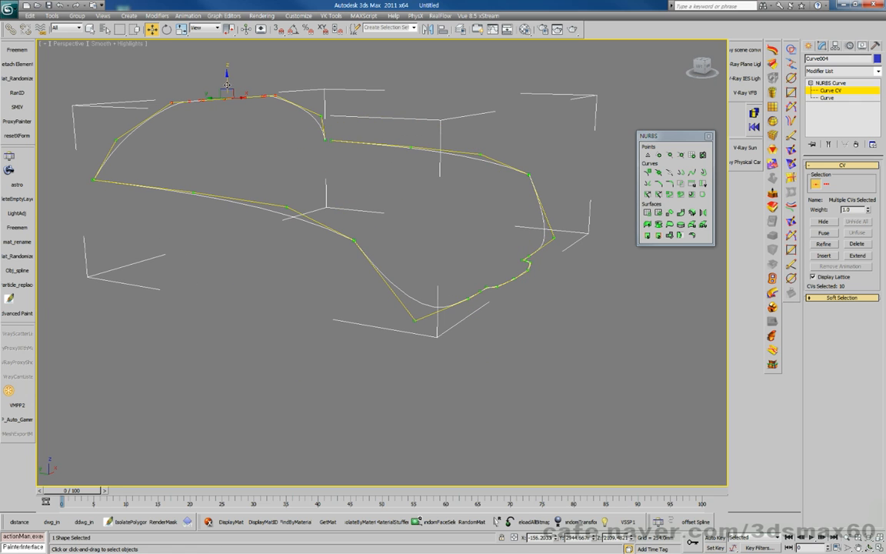
{"action": "left_click_drag", "start_coordinate": [224, 90], "coordinate": [277, 143]}
Move the right side curve's rear end CV along Y onto the end of the rear curve, and hold the scene
{"action": "left_click", "coordinate": [312, 173]}
{"action": "left_click", "coordinate": [327, 138]}
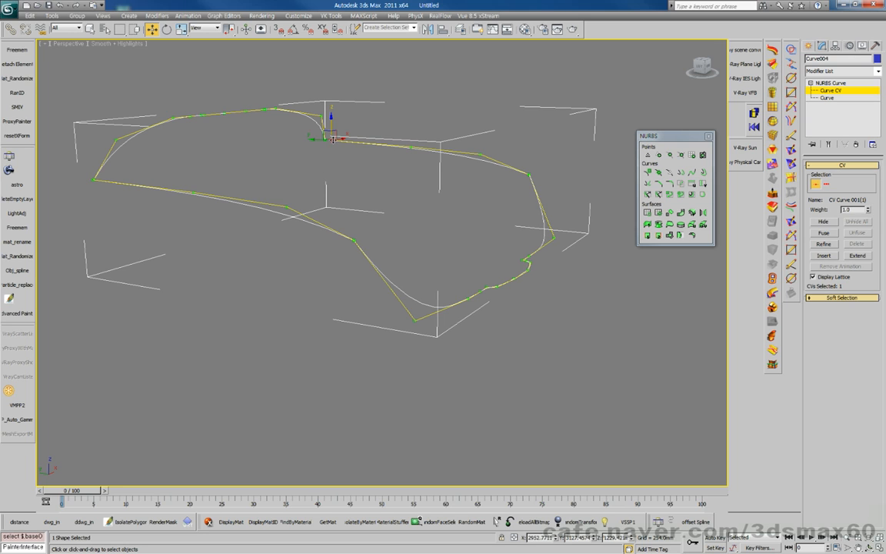
{"action": "left_click_drag", "start_coordinate": [317, 139], "coordinate": [309, 139]}
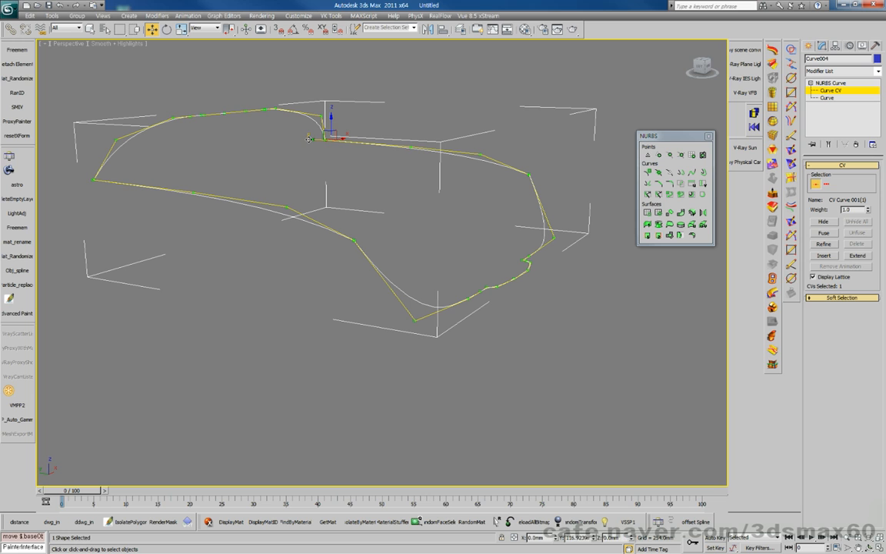
{"action": "middle_click_drag", "start_coordinate": [575, 239], "coordinate": [557, 302], "text": "alt"}
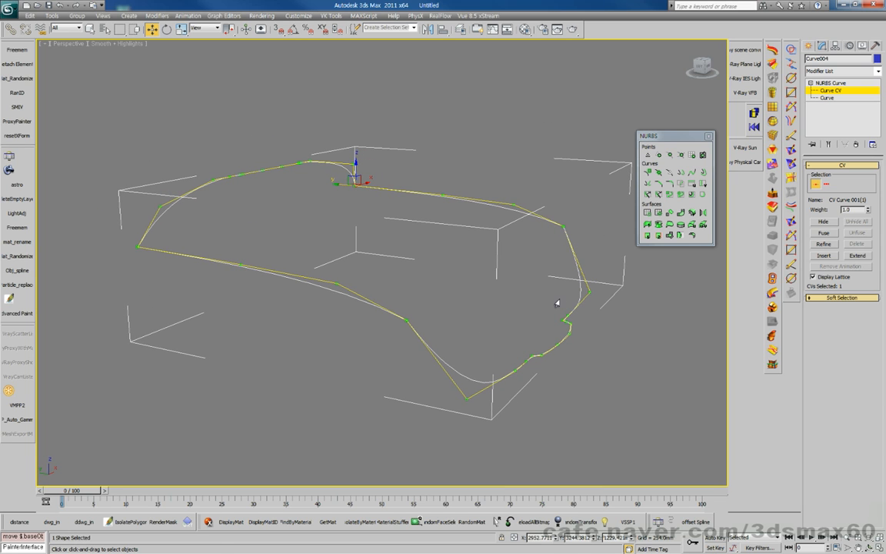
{"action": "middle_click_drag", "start_coordinate": [435, 293], "coordinate": [522, 279], "text": "alt"}
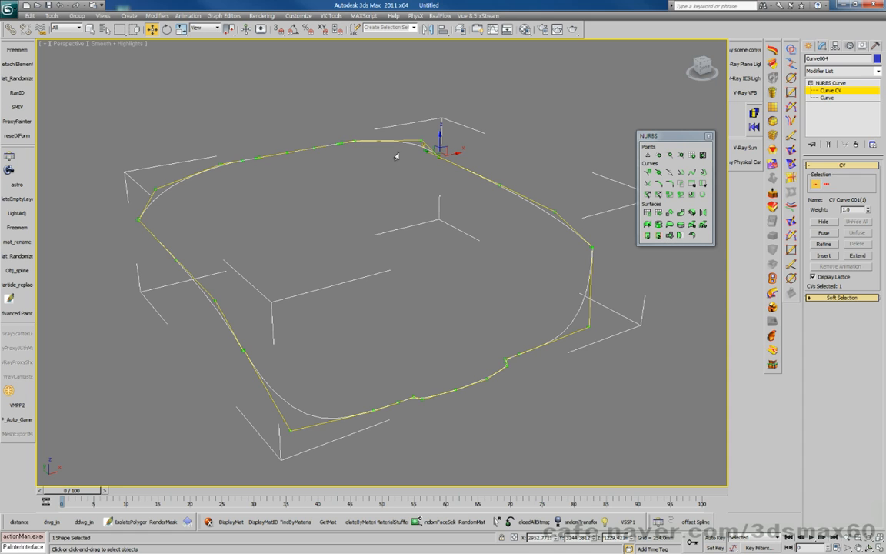
{"action": "left_click", "coordinate": [30, 16]}
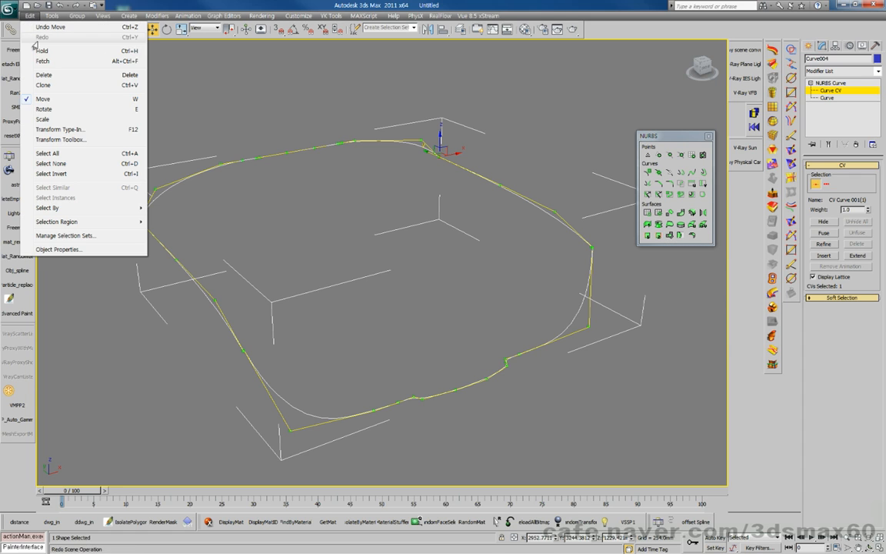
{"action": "left_click", "coordinate": [34, 48]}
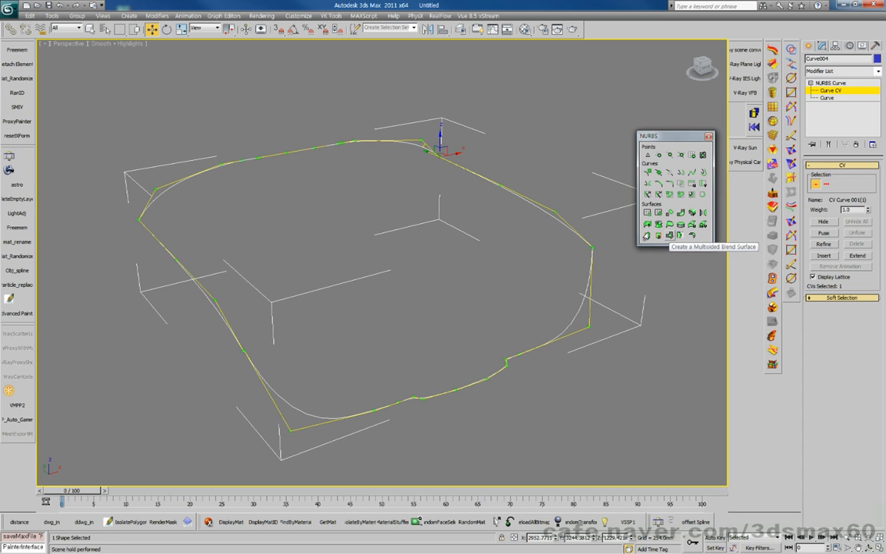
Create a Multisided Blend Surface from the right, rear, left and front curves with its normals flipped
{"action": "left_click", "coordinate": [669, 236]}
{"action": "left_click", "coordinate": [504, 190]}
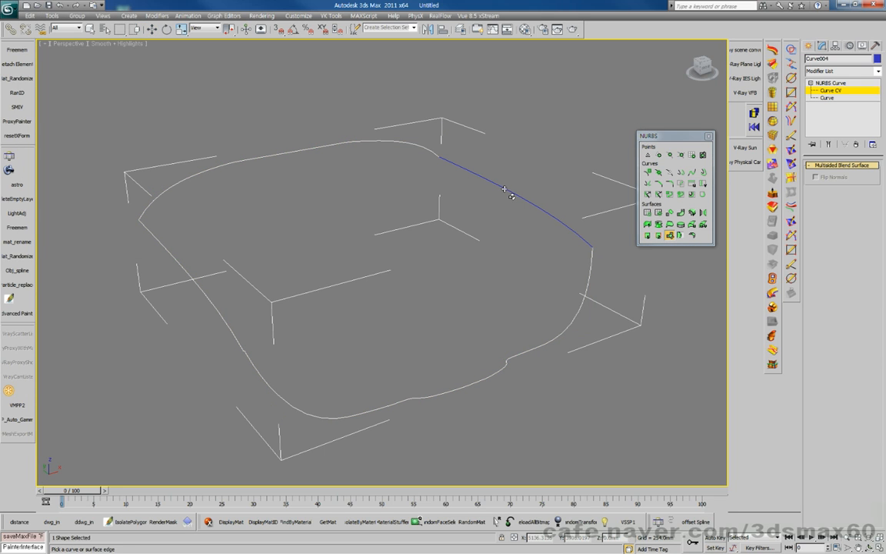
{"action": "left_click", "coordinate": [505, 190]}
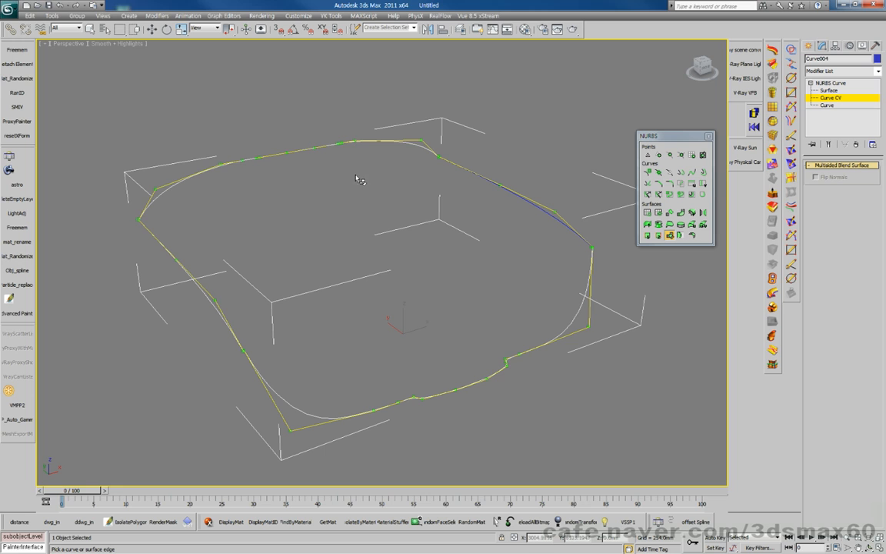
{"action": "left_click", "coordinate": [328, 148]}
{"action": "left_click", "coordinate": [201, 286]}
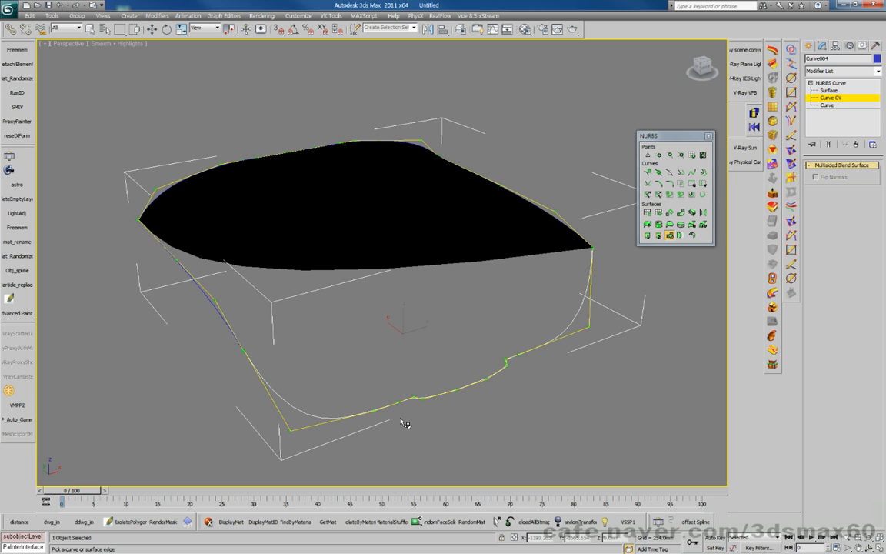
{"action": "left_click", "coordinate": [430, 397]}
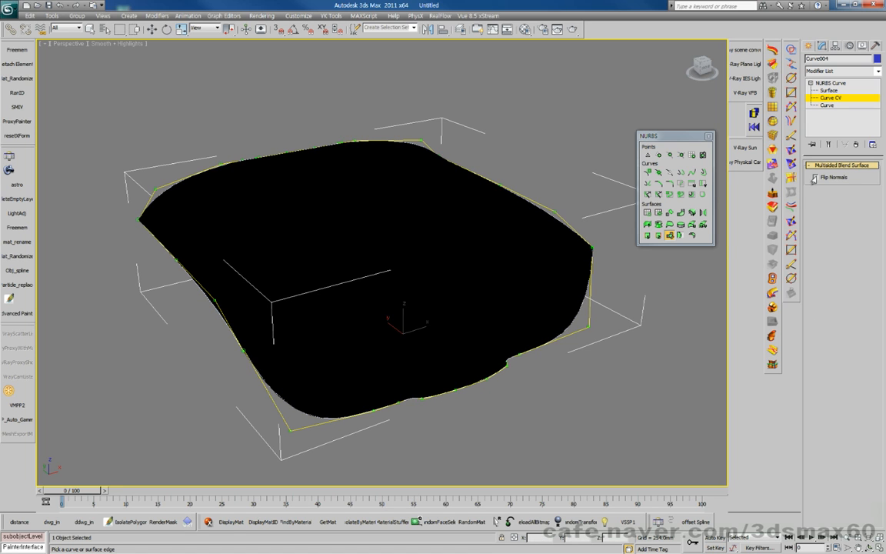
{"action": "middle_click_drag", "start_coordinate": [504, 320], "coordinate": [435, 350], "text": "alt"}
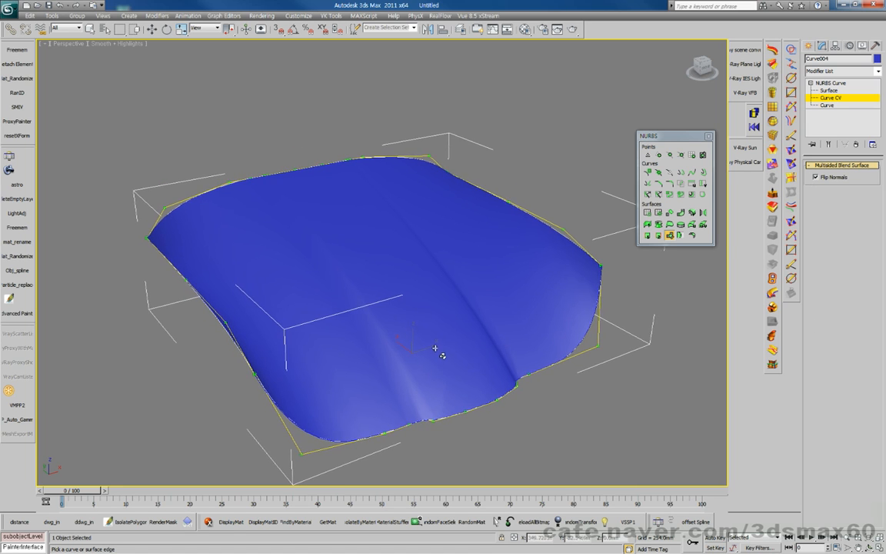
Inspect the blended hood surface from the side and delete it at the Surface sub-object level
{"action": "key", "text": "ctrl+r"}
{"action": "left_click_drag", "start_coordinate": [411, 339], "coordinate": [435, 323]}
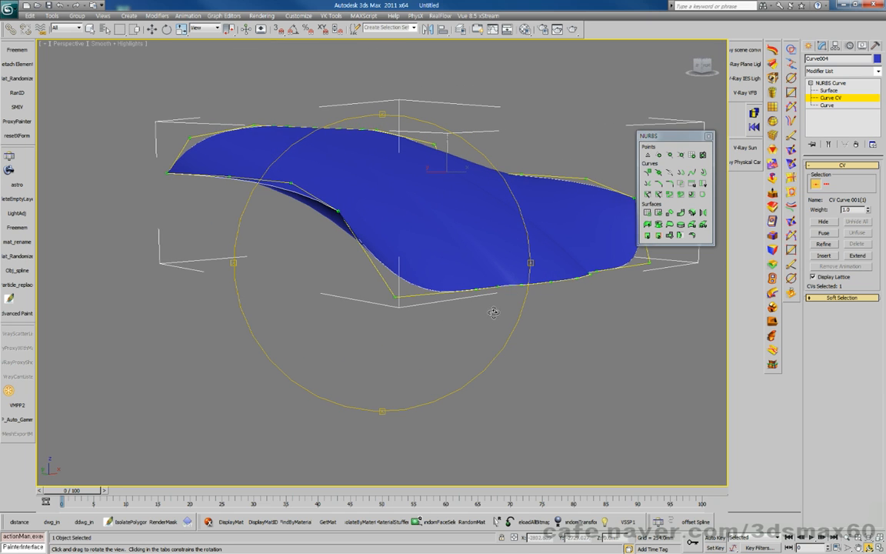
{"action": "left_click", "coordinate": [670, 235]}
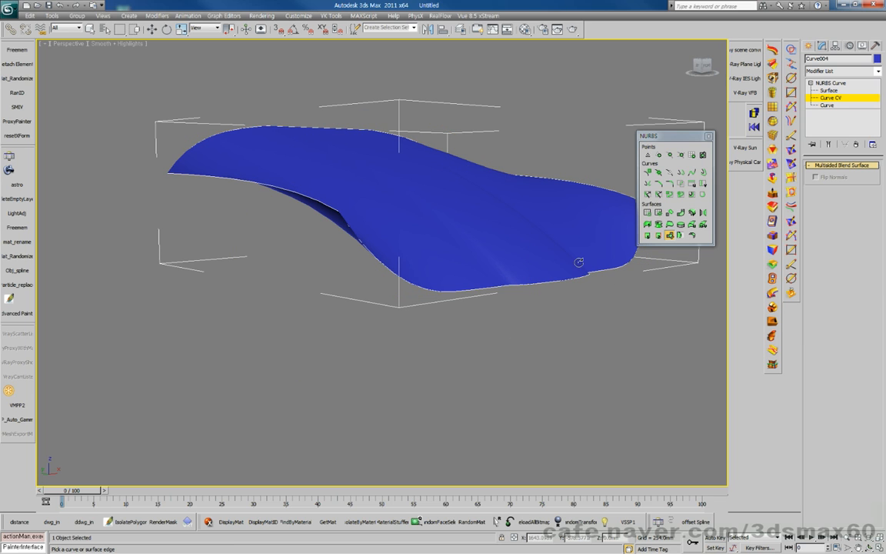
{"action": "left_click", "coordinate": [832, 90]}
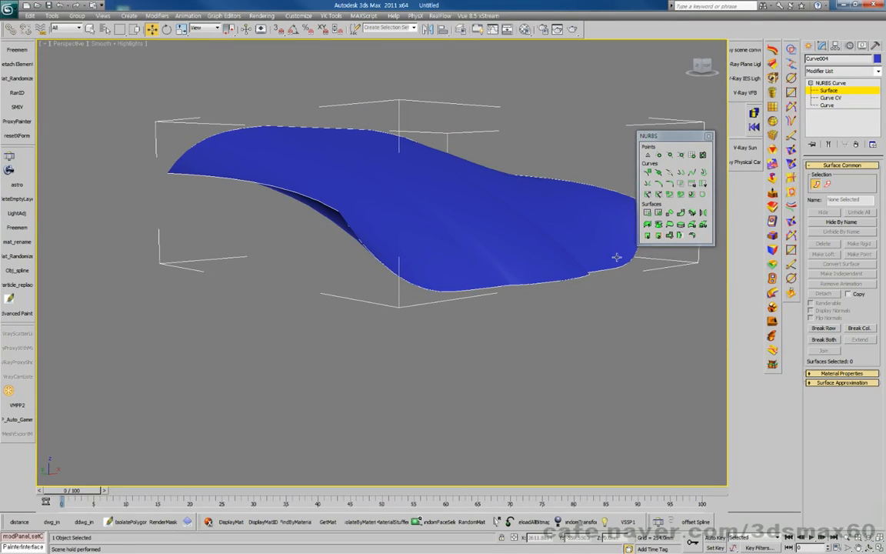
{"action": "left_click", "coordinate": [533, 241]}
{"action": "key", "text": "Delete"}
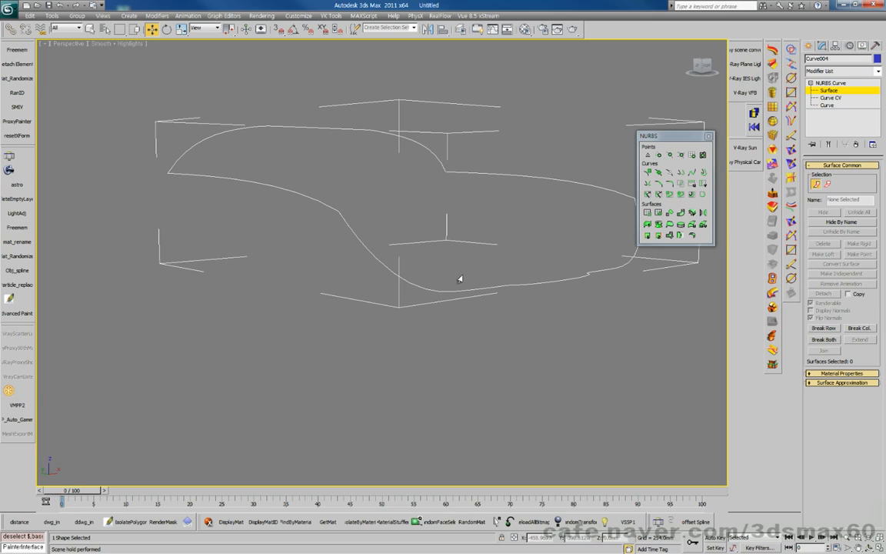
Try raising the front curve's right corner CV, and compare both front corner CVs in the Top view
{"action": "left_click", "coordinate": [827, 98]}
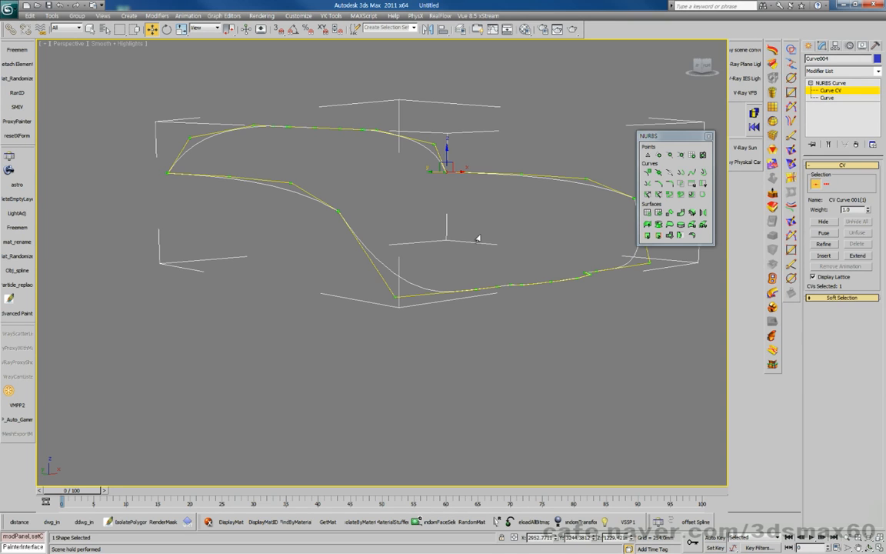
{"action": "left_click_drag", "start_coordinate": [378, 275], "coordinate": [433, 327]}
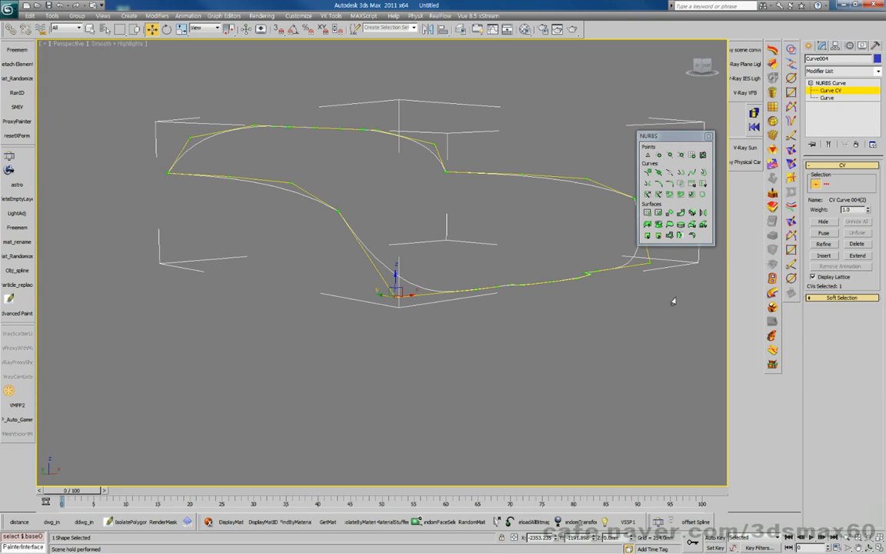
{"action": "left_click", "coordinate": [643, 258]}
{"action": "middle_click_drag", "start_coordinate": [584, 269], "coordinate": [530, 311]}
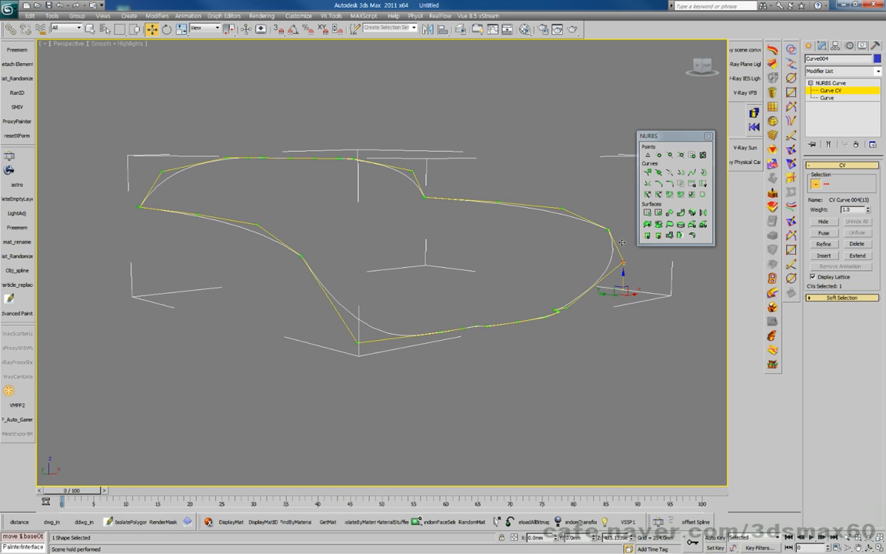
{"action": "left_click", "coordinate": [356, 340], "text": "ctrl"}
{"action": "mouse_move", "coordinate": [509, 294]}
{"action": "left_mouse_down"}
{"action": "mouse_move", "coordinate": [508, 253]}
{"action": "mouse_move", "coordinate": [502, 292]}
{"action": "left_mouse_up"}
{"action": "key", "text": "t"}
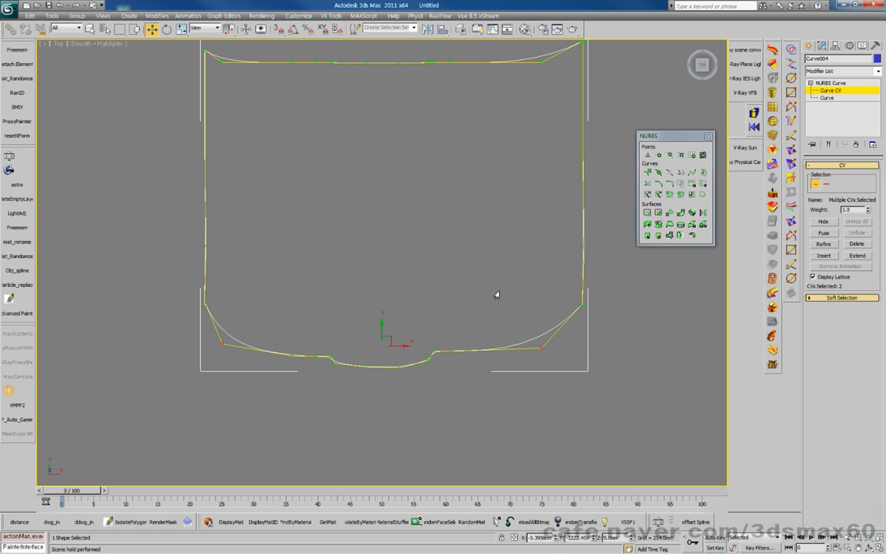
{"action": "left_click", "coordinate": [218, 366]}
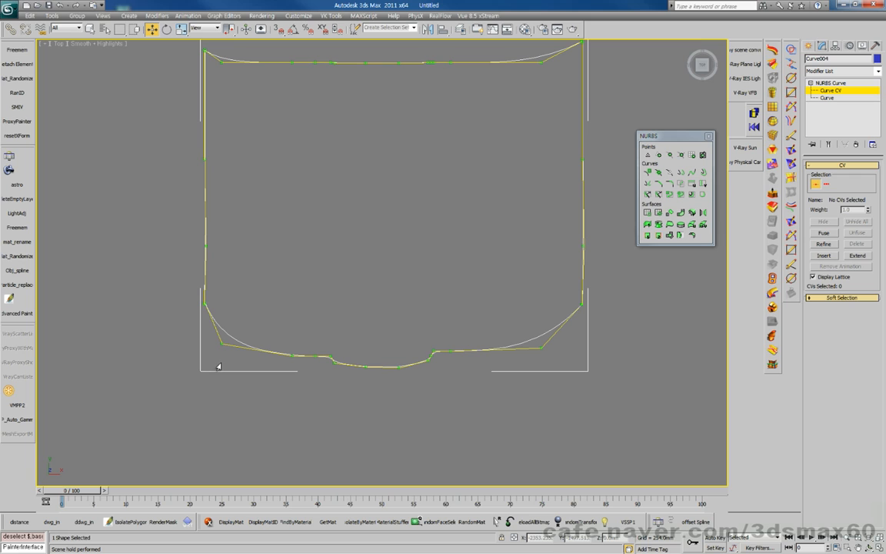
Try moving the end CVs at both front corners together in a 3D view
{"action": "left_click", "coordinate": [204, 308]}
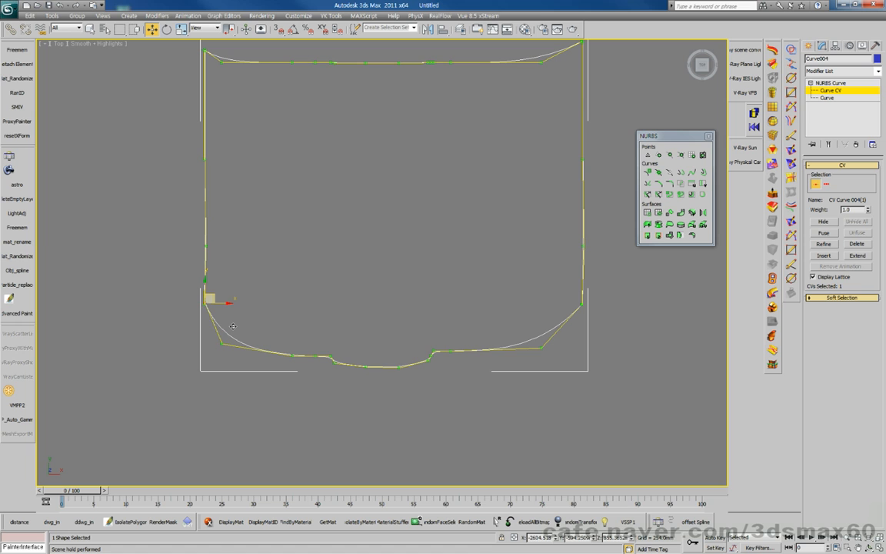
{"action": "key", "text": "ctrl+r"}
{"action": "left_click_drag", "start_coordinate": [370, 287], "coordinate": [362, 267]}
{"action": "key", "text": "w"}
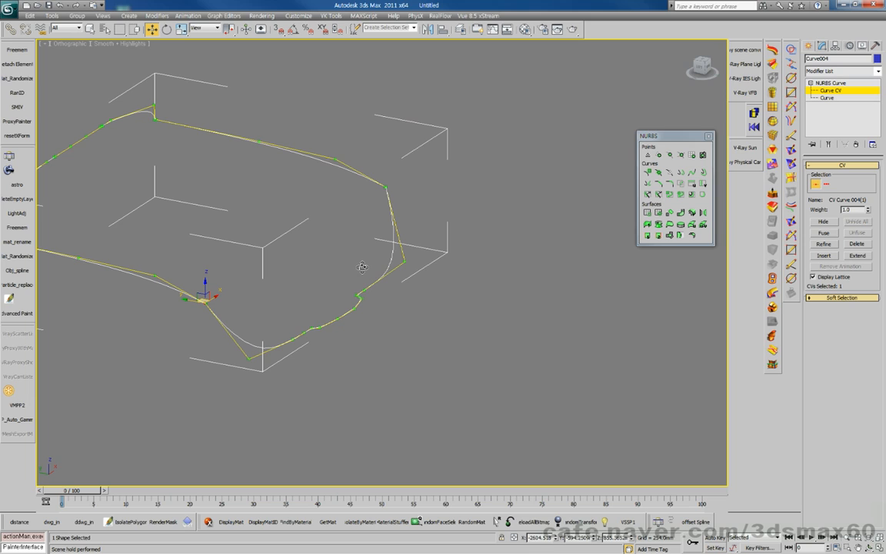
{"action": "left_click", "coordinate": [387, 188], "text": "ctrl"}
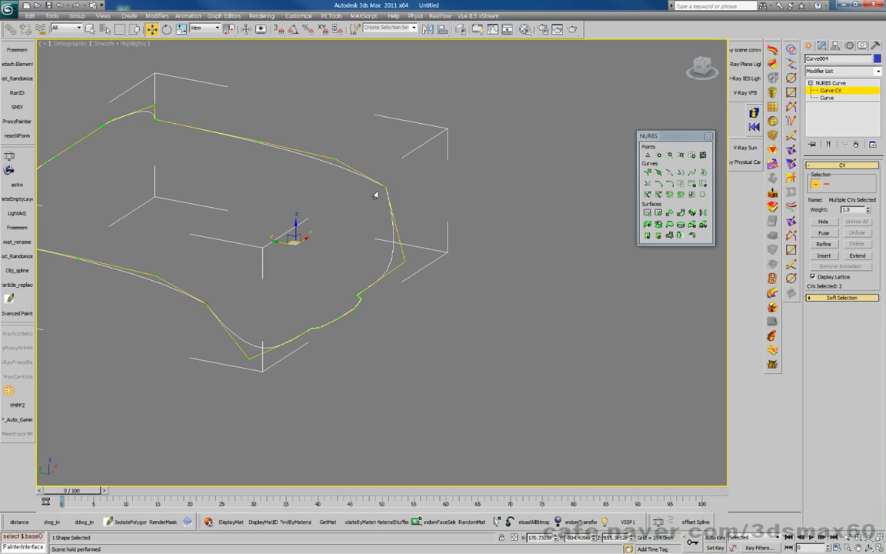
{"action": "left_click_drag", "start_coordinate": [290, 243], "coordinate": [286, 278]}
{"action": "right_click", "coordinate": [286, 278]}
Raise the right side curve's front end CV slightly and lower the front curve's right end CV well below it along Z
{"action": "left_click", "coordinate": [384, 194]}
{"action": "left_click", "coordinate": [386, 187]}
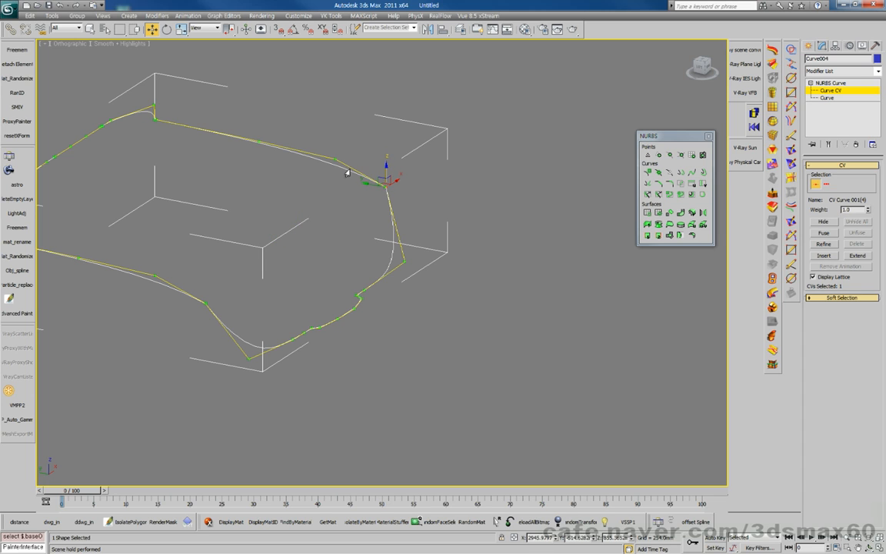
{"action": "mouse_move", "coordinate": [387, 167]}
{"action": "left_mouse_down"}
{"action": "mouse_move", "coordinate": [388, 189]}
{"action": "mouse_move", "coordinate": [388, 165]}
{"action": "left_mouse_up"}
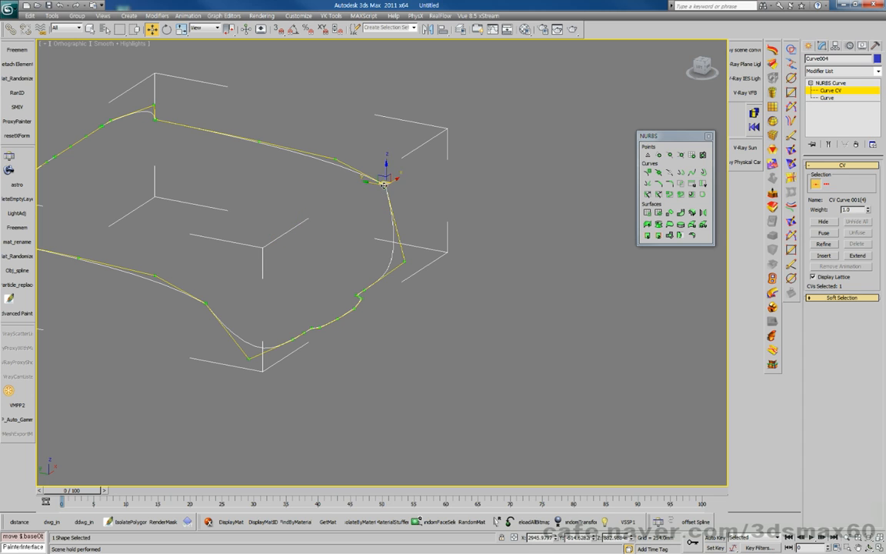
{"action": "left_click", "coordinate": [386, 185]}
{"action": "left_click_drag", "start_coordinate": [387, 166], "coordinate": [387, 214]}
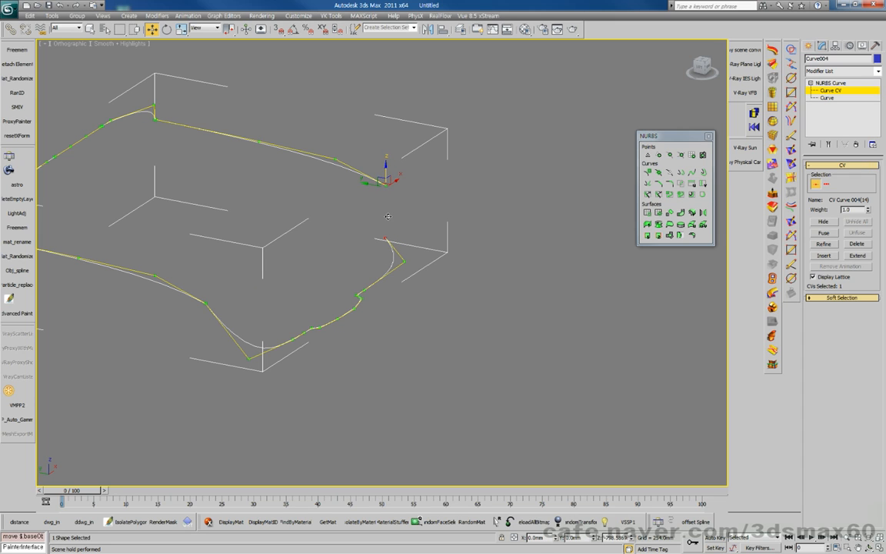
Lower the front curve's left end CV along Z, and level it with the right end CV in the Left view
{"action": "left_click", "coordinate": [205, 300]}
{"action": "mouse_move", "coordinate": [207, 307]}
{"action": "left_mouse_down"}
{"action": "mouse_move", "coordinate": [206, 284]}
{"action": "mouse_move", "coordinate": [205, 300]}
{"action": "left_mouse_up"}
{"action": "left_click", "coordinate": [205, 300]}
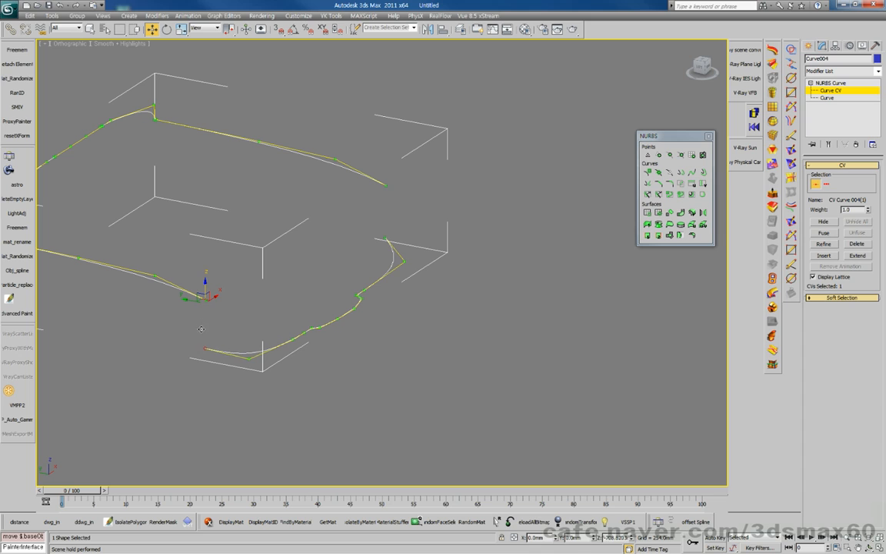
{"action": "key", "text": "l"}
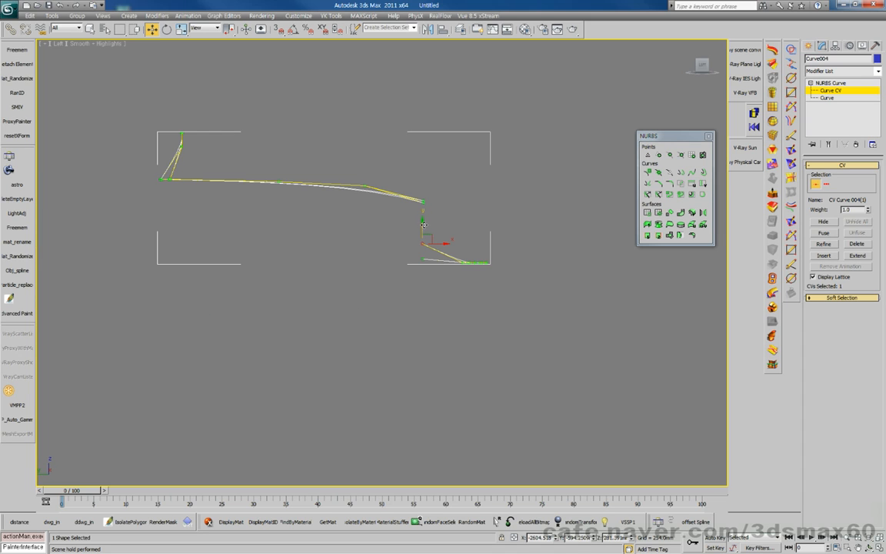
{"action": "left_click_drag", "start_coordinate": [420, 243], "coordinate": [420, 244]}
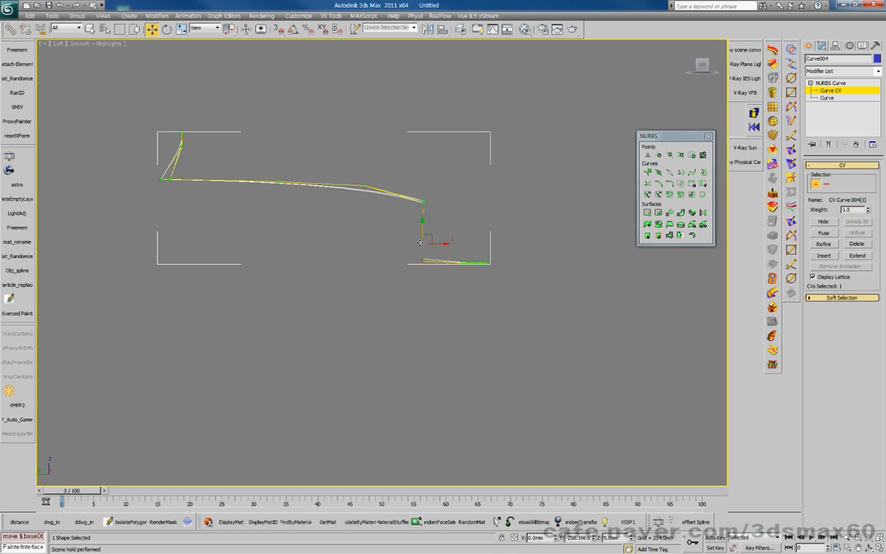
Adjust the front curve's end CV in the Left view, and decline closing the curve
{"action": "scroll", "coordinate": [416, 277], "scroll_direction": "up", "scroll_amount": 3}
{"action": "left_click_drag", "start_coordinate": [410, 232], "coordinate": [433, 243]}
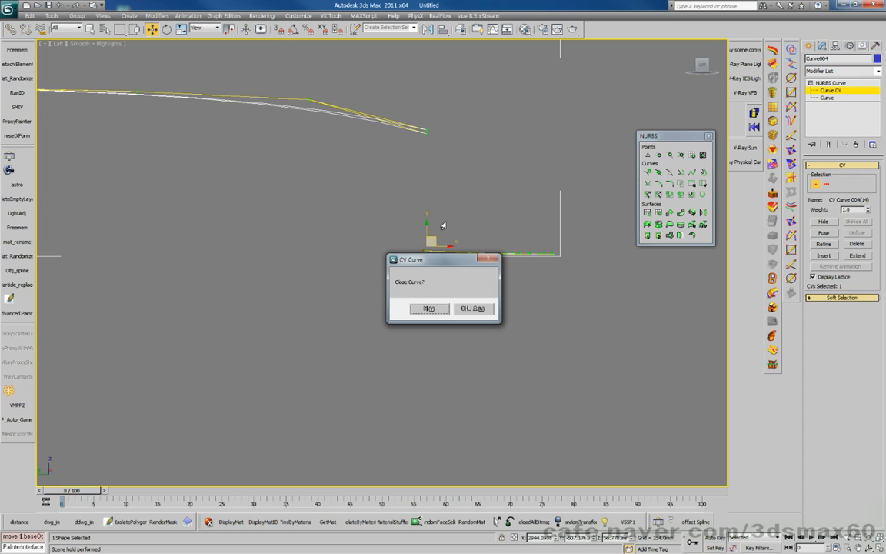
{"action": "left_click", "coordinate": [471, 308]}
Lower both side curves' front end CVs onto the front curve's ends in the Left view, and check the outline in Perspective
{"action": "left_click", "coordinate": [426, 132]}
{"action": "left_click_drag", "start_coordinate": [440, 141], "coordinate": [426, 230]}
{"action": "middle_click_drag", "start_coordinate": [426, 231], "coordinate": [460, 251]}
{"action": "key", "text": "p"}
{"action": "key", "text": "ctrl+r"}
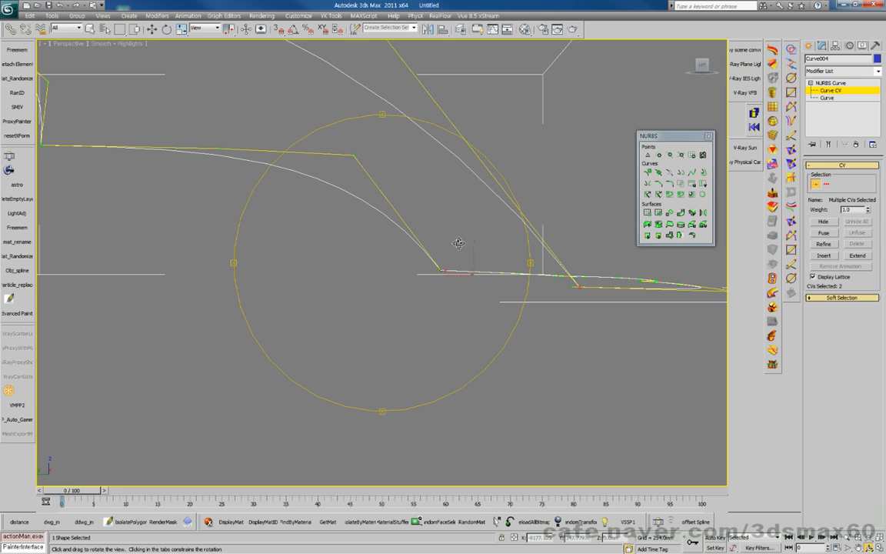
{"action": "left_click_drag", "start_coordinate": [395, 310], "coordinate": [414, 262]}
{"action": "key", "text": "w"}
{"action": "left_click", "coordinate": [440, 314]}
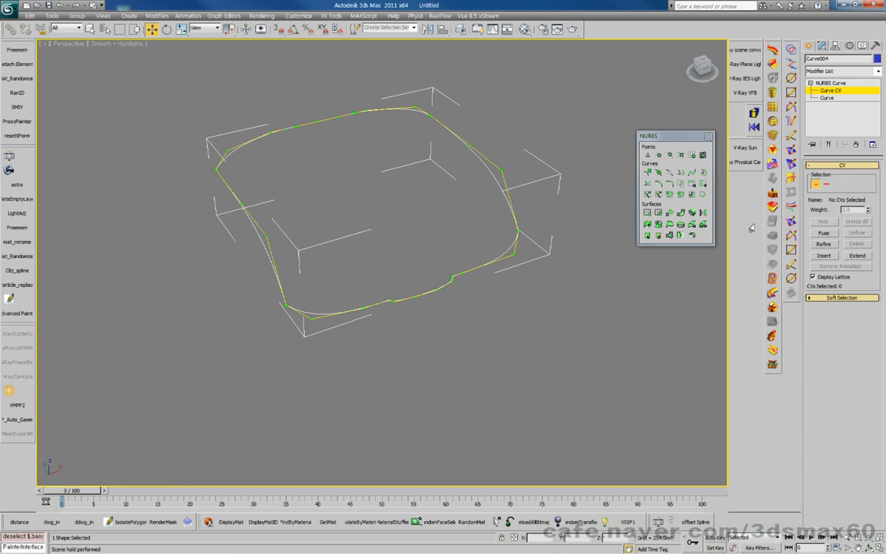
Create a multisided blend surface from the four outline curves and flip its normals
{"action": "left_click", "coordinate": [669, 236]}
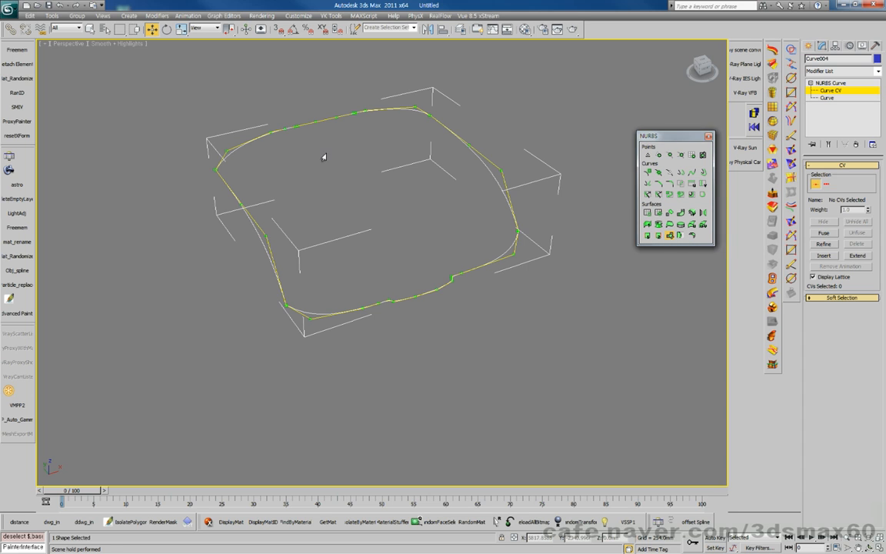
{"action": "left_click", "coordinate": [454, 135]}
{"action": "left_click", "coordinate": [359, 113]}
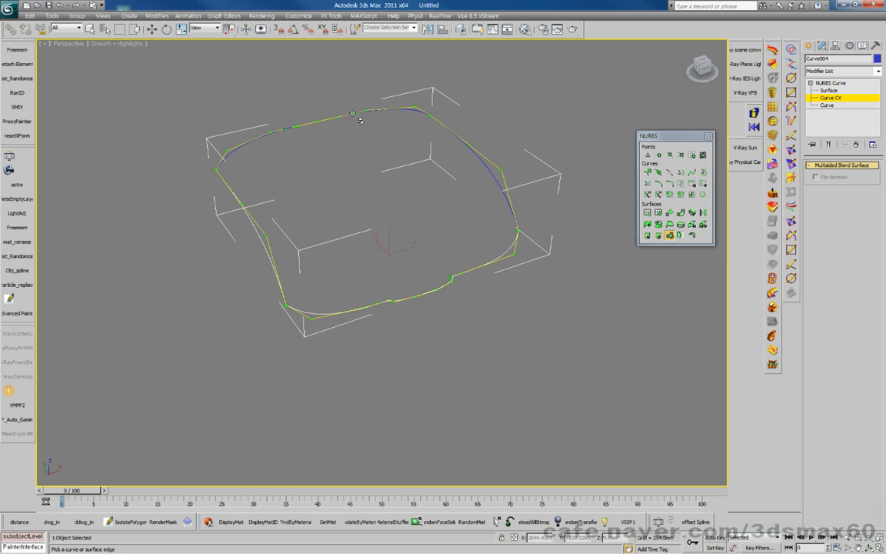
{"action": "left_click", "coordinate": [243, 209]}
{"action": "left_click", "coordinate": [409, 305]}
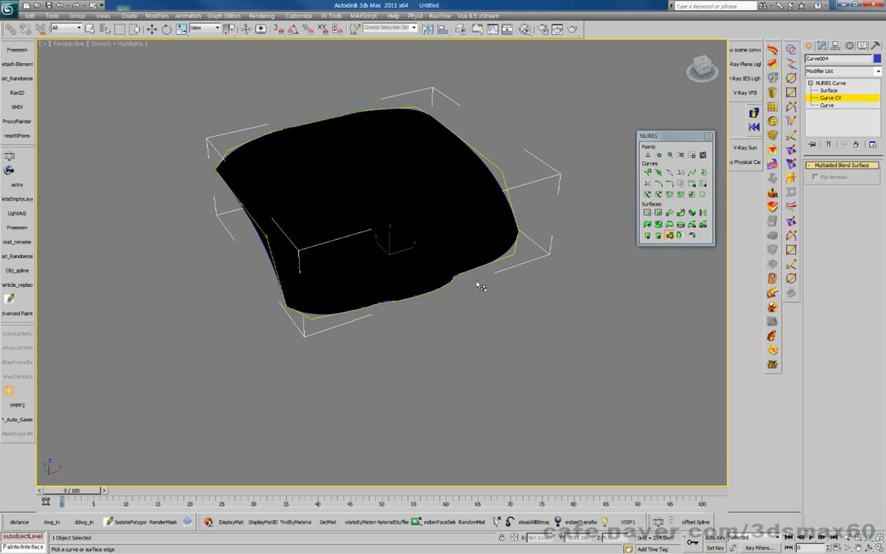
{"action": "left_click", "coordinate": [822, 179]}
{"action": "middle_click_drag", "start_coordinate": [430, 282], "coordinate": [449, 315]}
{"action": "scroll", "coordinate": [449, 315], "scroll_direction": "up", "scroll_amount": 4}
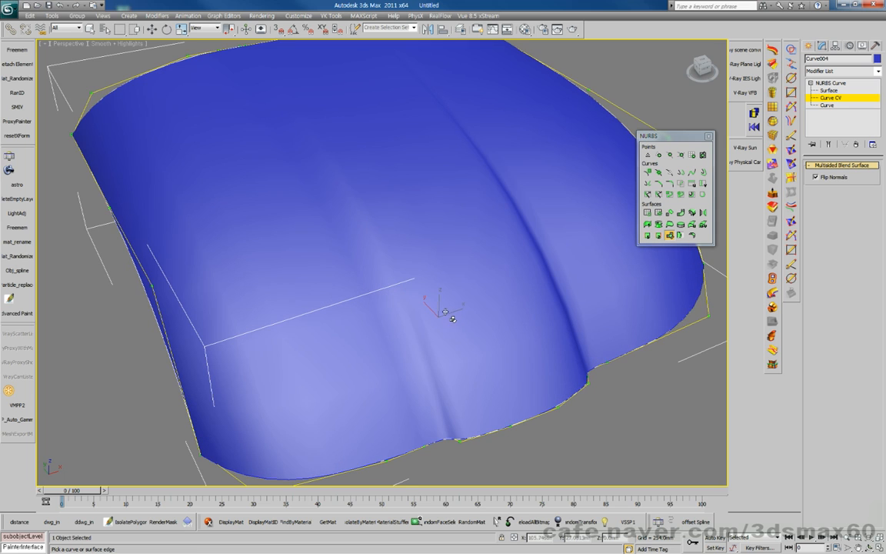
{"action": "scroll", "coordinate": [448, 316], "scroll_direction": "down", "scroll_amount": 3}
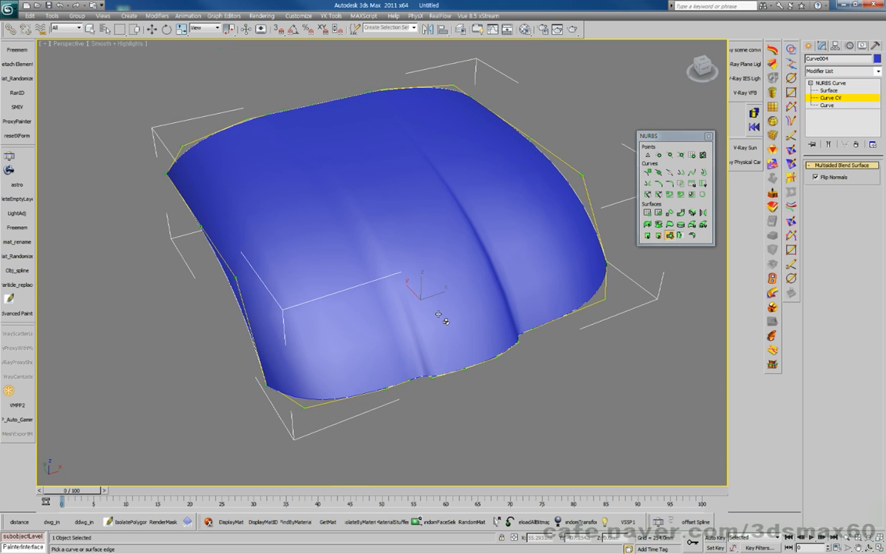
{"action": "right_click", "coordinate": [439, 312]}
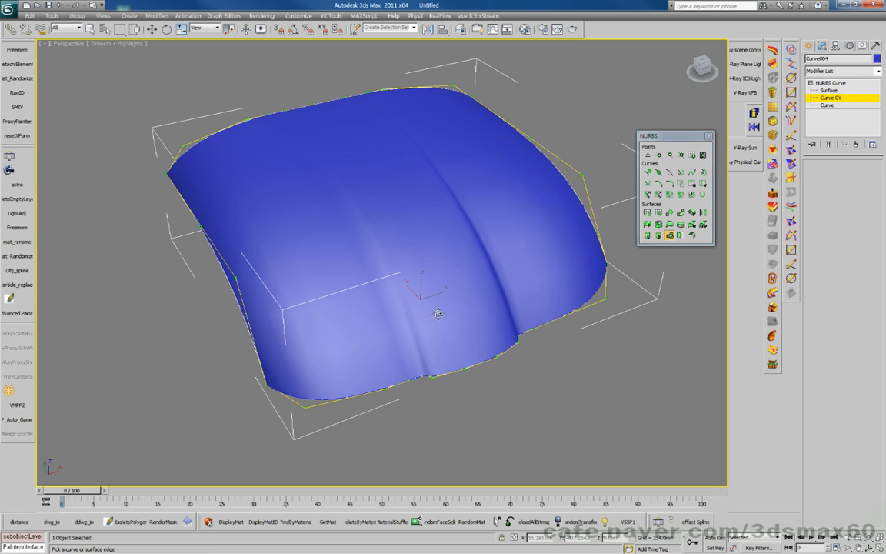
Examine the blended hood surface from several angles, checking its shading and the creases running back from the front edge
{"action": "key", "text": "ctrl+r"}
{"action": "left_click_drag", "start_coordinate": [463, 297], "coordinate": [422, 305]}
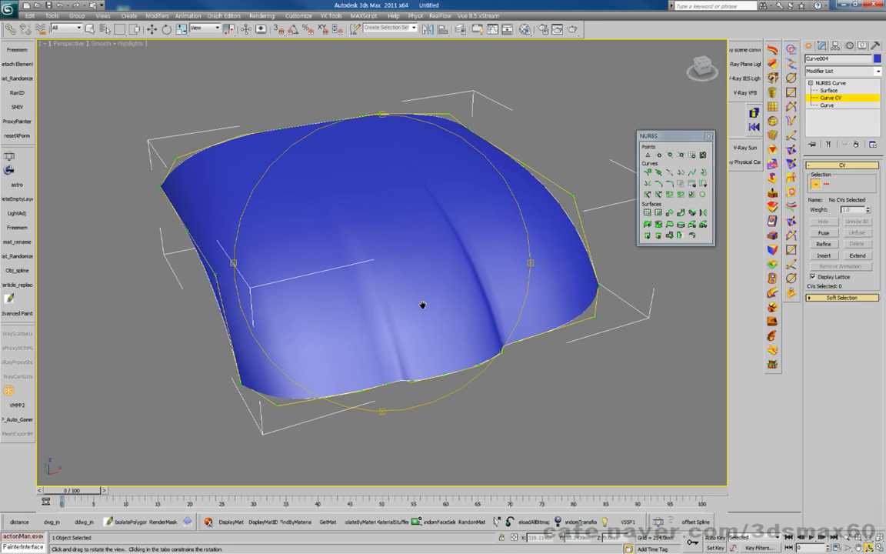
{"action": "mouse_move", "coordinate": [422, 306]}
{"action": "left_mouse_down"}
{"action": "mouse_move", "coordinate": [436, 298]}
{"action": "mouse_move", "coordinate": [447, 310]}
{"action": "mouse_move", "coordinate": [495, 311]}
{"action": "mouse_move", "coordinate": [353, 291]}
{"action": "mouse_move", "coordinate": [433, 306]}
{"action": "left_mouse_up"}
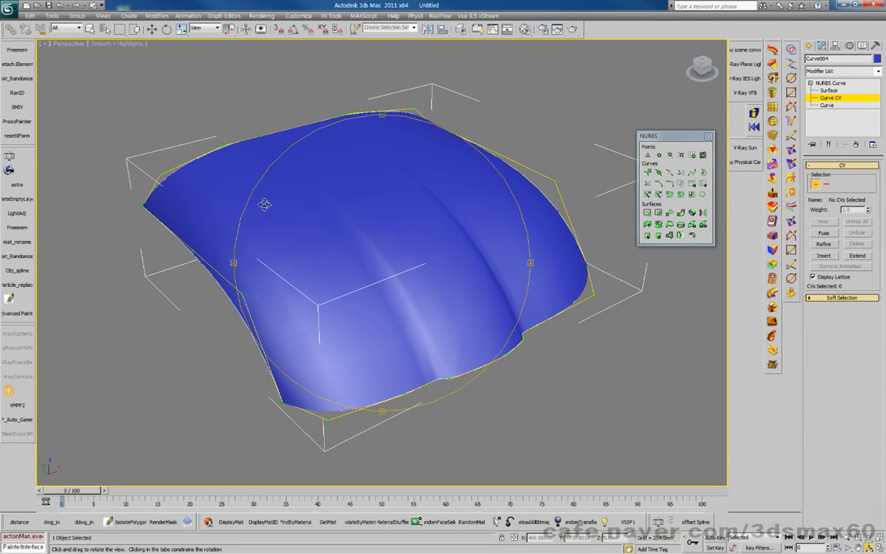
{"action": "left_click_drag", "start_coordinate": [308, 231], "coordinate": [323, 247]}
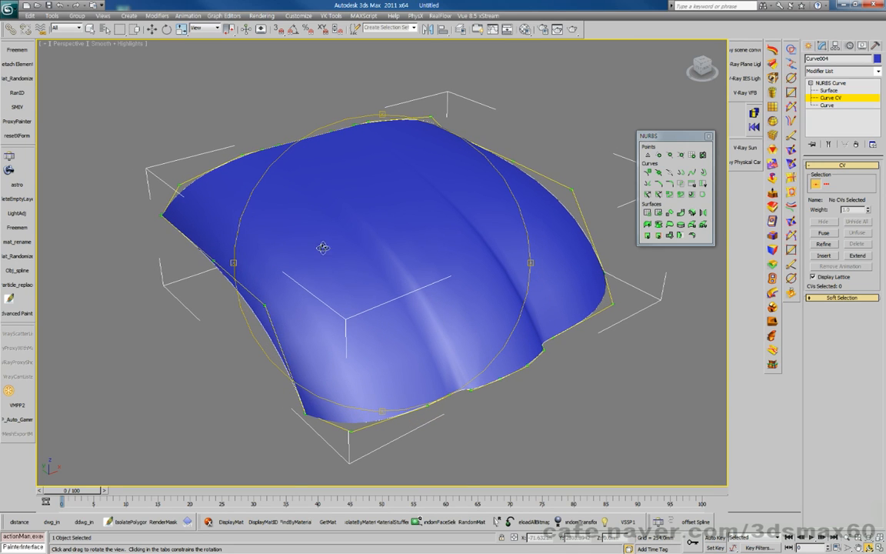
{"action": "scroll", "coordinate": [333, 245], "scroll_direction": "up", "scroll_amount": 3}
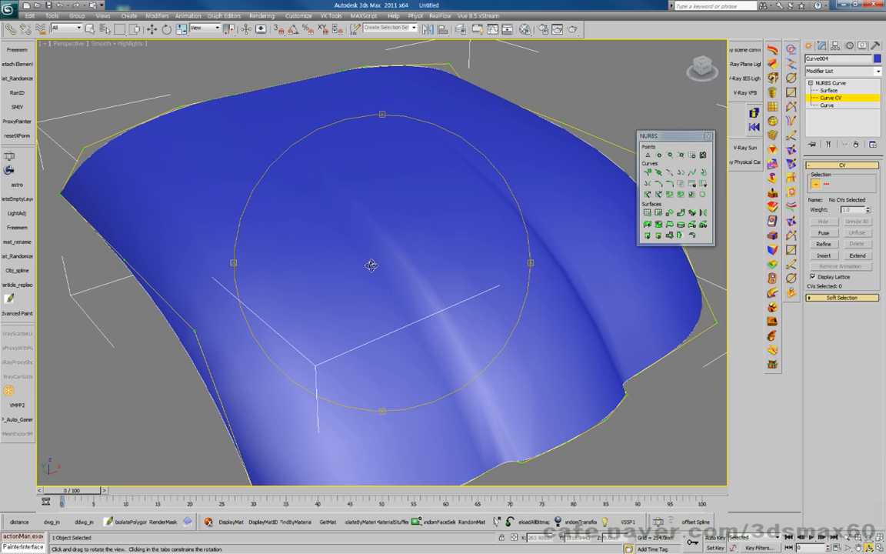
{"action": "scroll", "coordinate": [371, 265], "scroll_direction": "down", "scroll_amount": 3}
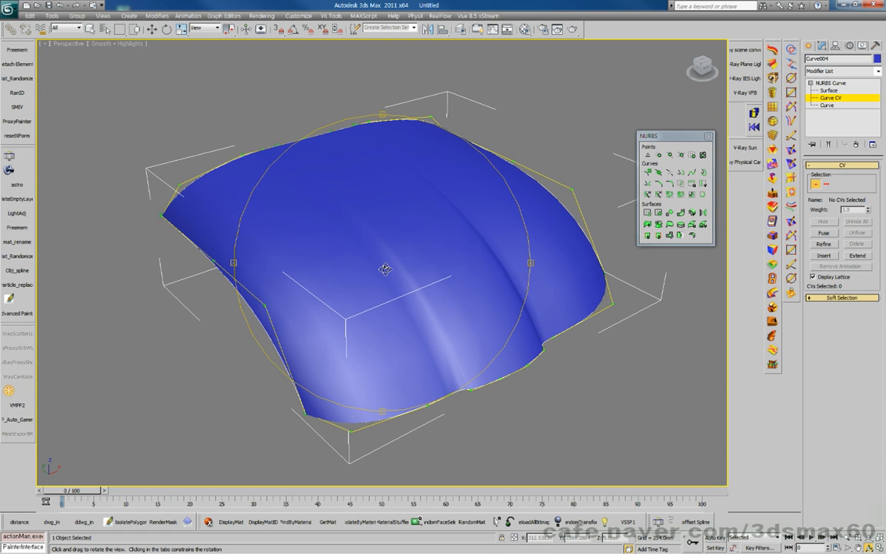
{"action": "left_click_drag", "start_coordinate": [386, 270], "coordinate": [387, 270]}
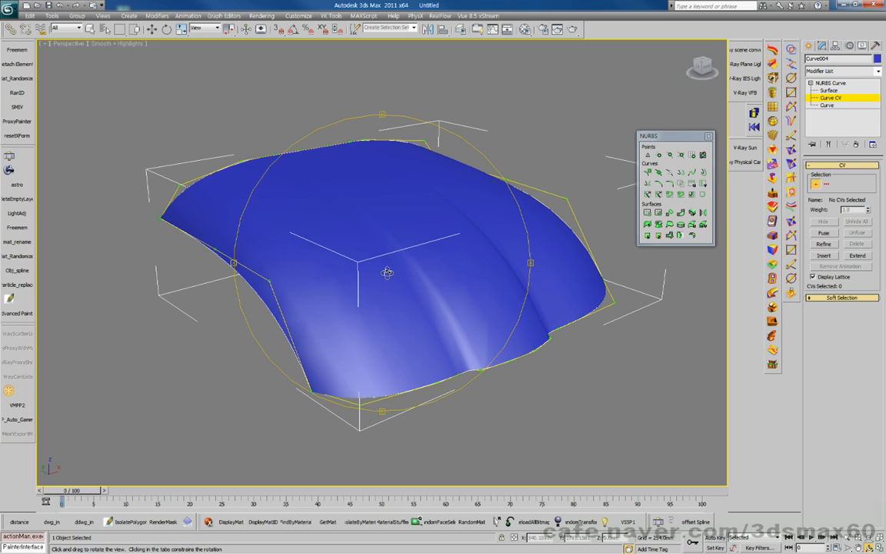
Return to the object level and assign a Checker map to the diffuse channel of Material #1
{"action": "left_click", "coordinate": [823, 84]}
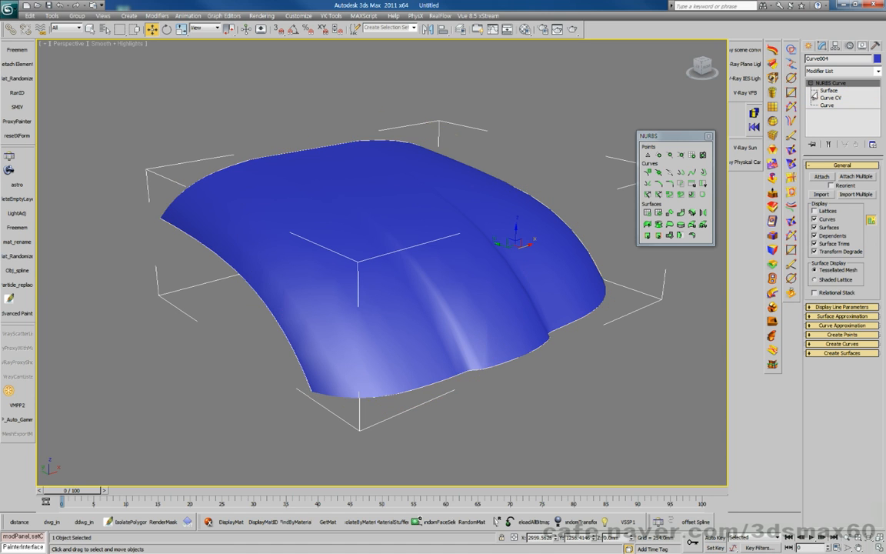
{"action": "middle_click_drag", "start_coordinate": [476, 231], "coordinate": [472, 244]}
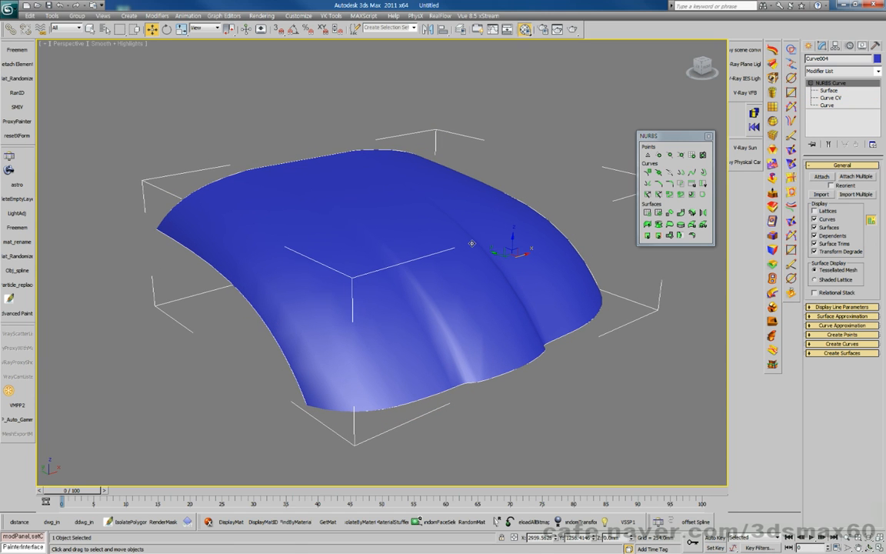
{"action": "key", "text": "m"}
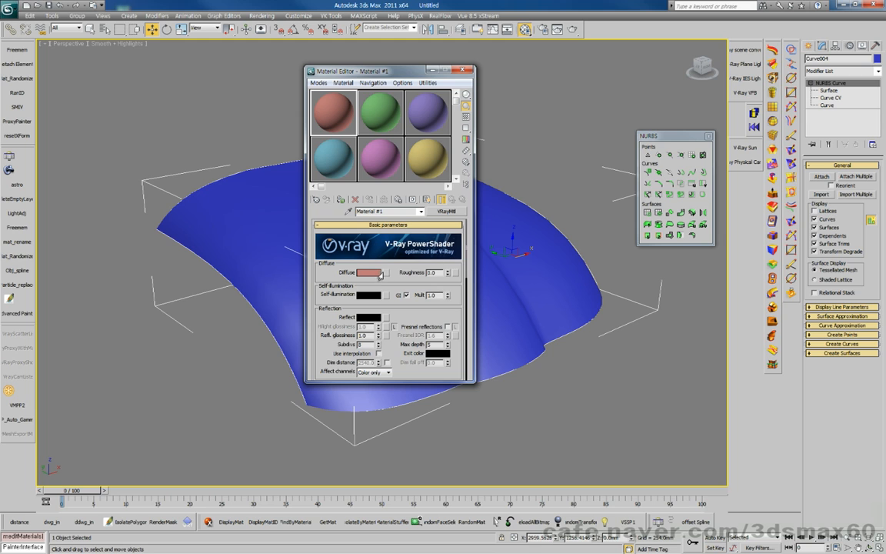
{"action": "left_click", "coordinate": [379, 273]}
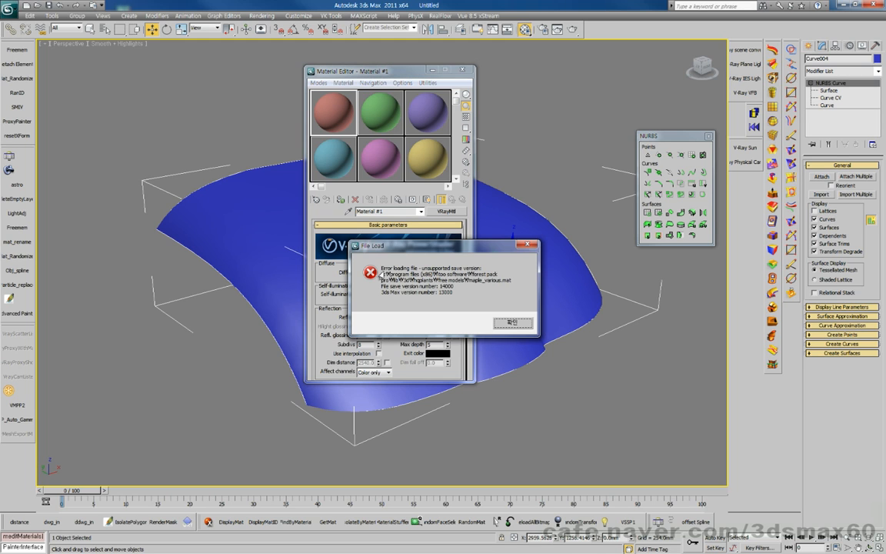
{"action": "left_click", "coordinate": [501, 323]}
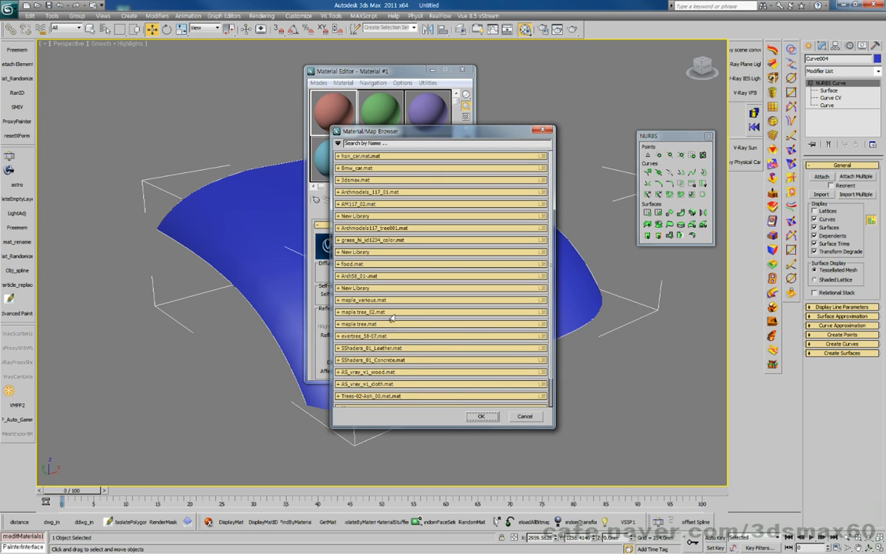
{"action": "scroll", "coordinate": [546, 229], "scroll_direction": "down", "scroll_amount": 1}
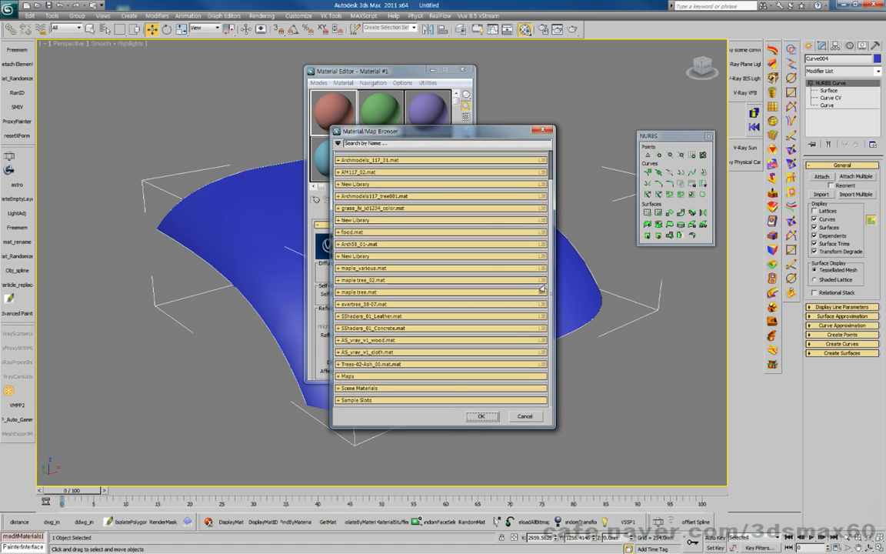
{"action": "left_click", "coordinate": [366, 377]}
{"action": "scroll", "coordinate": [366, 384], "scroll_direction": "down", "scroll_amount": 3}
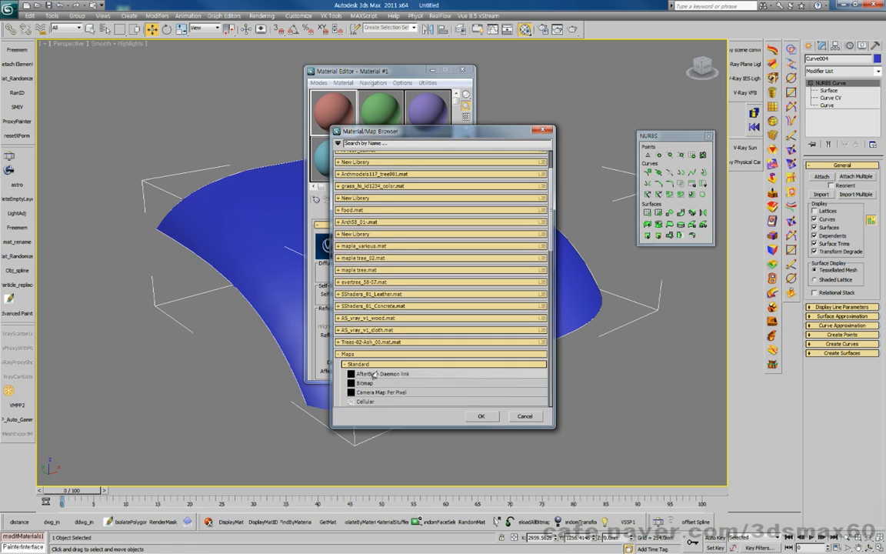
{"action": "double_click", "coordinate": [366, 370]}
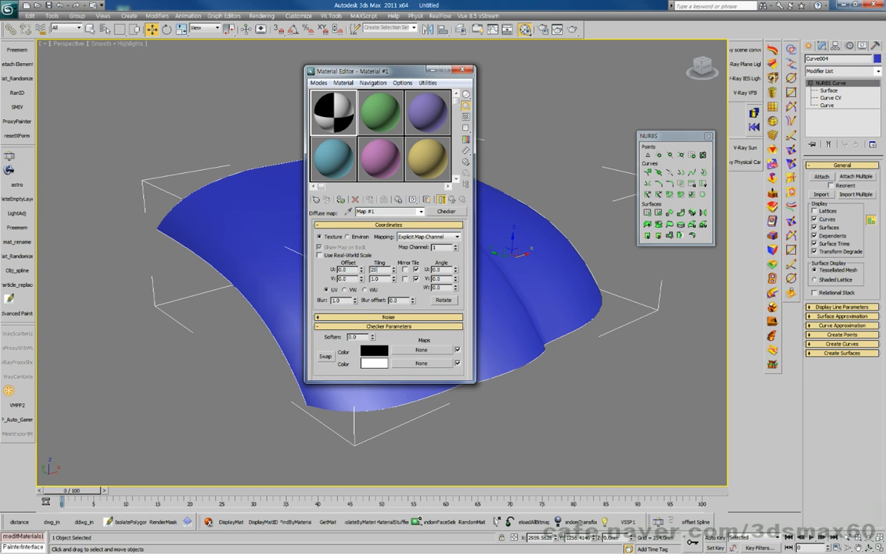
Set the checker's U and V tiling to 20, apply the material to the hood surface, and show the map in the viewport
{"action": "type", "text": "20"}
{"action": "key", "text": "Tab"}
{"action": "type", "text": "20"}
{"action": "key", "text": "Tab"}
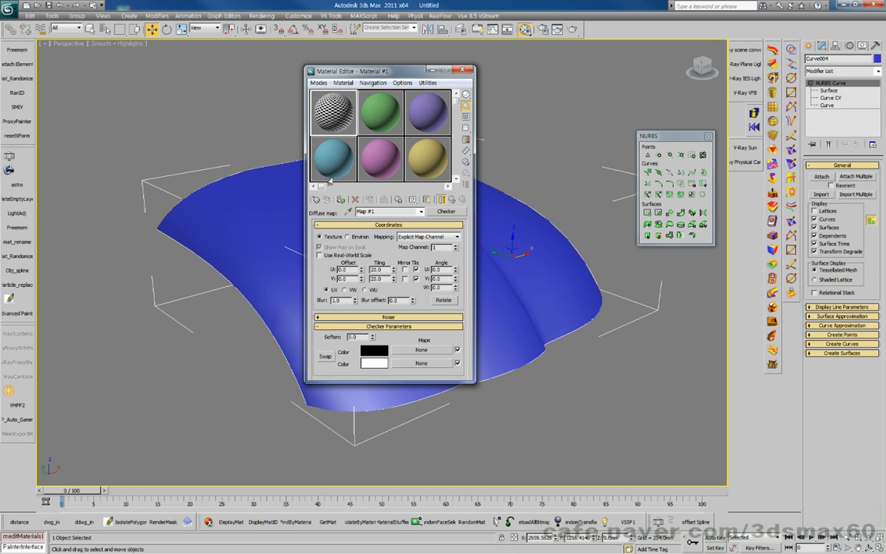
{"action": "left_click", "coordinate": [425, 200]}
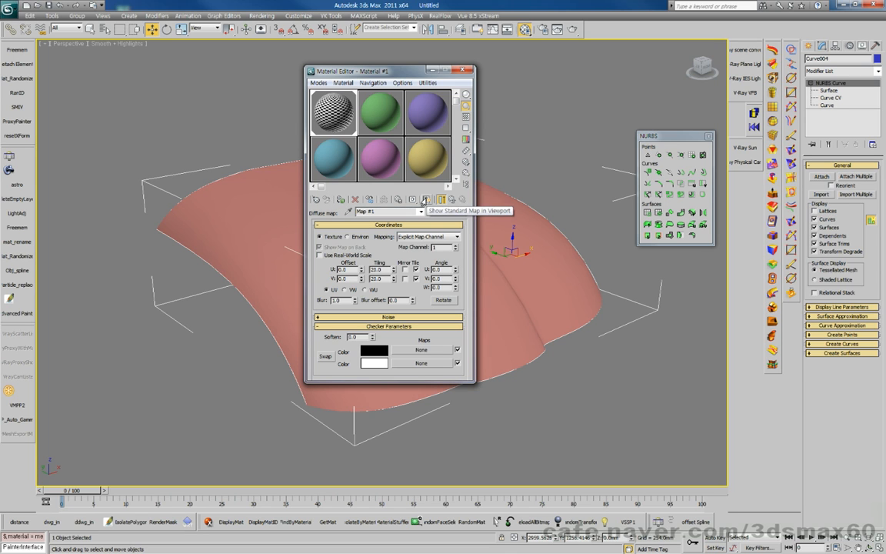
{"action": "left_click", "coordinate": [469, 70]}
Examine how the checker pattern flows across the hood surface up close and from a distance
{"action": "middle_click_drag", "start_coordinate": [400, 258], "coordinate": [382, 319], "text": "alt"}
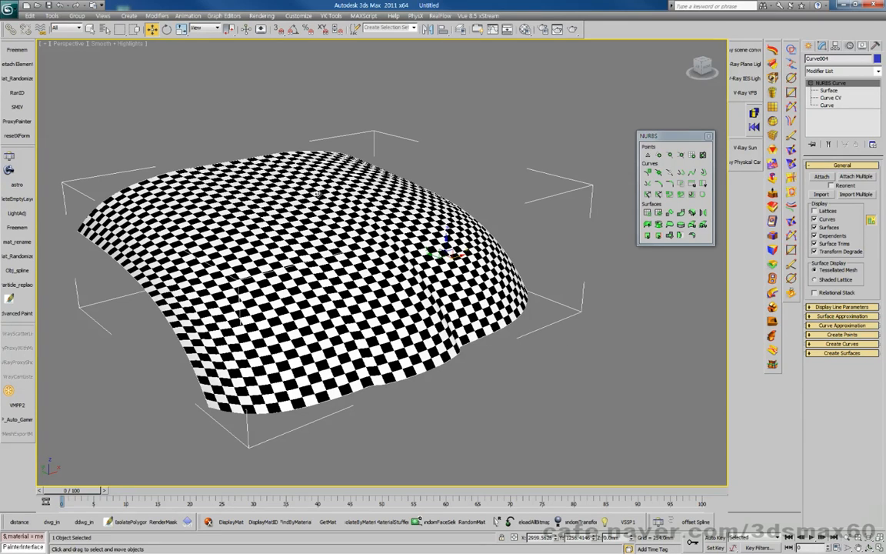
{"action": "scroll", "coordinate": [243, 216], "scroll_direction": "up", "scroll_amount": 4}
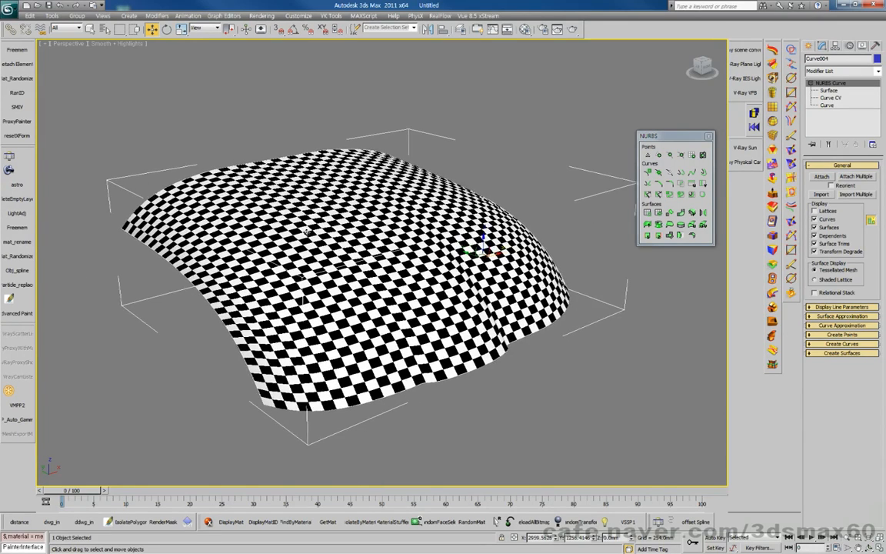
{"action": "scroll", "coordinate": [309, 233], "scroll_direction": "down", "scroll_amount": 1}
{"action": "scroll", "coordinate": [308, 233], "scroll_direction": "down", "scroll_amount": 3}
{"action": "middle_click_drag", "start_coordinate": [523, 269], "coordinate": [345, 263]}
{"action": "scroll", "coordinate": [446, 250], "scroll_direction": "down", "scroll_amount": 3}
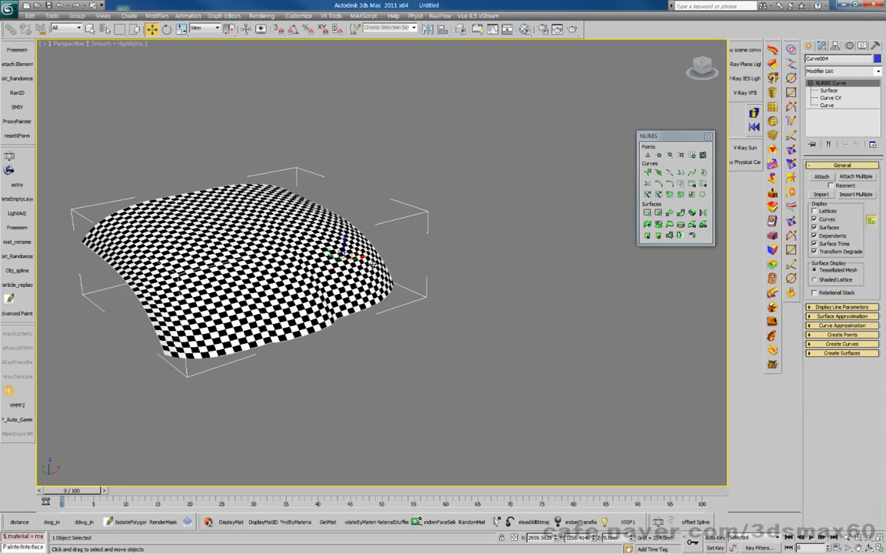
{"action": "left_click", "coordinate": [680, 195]}
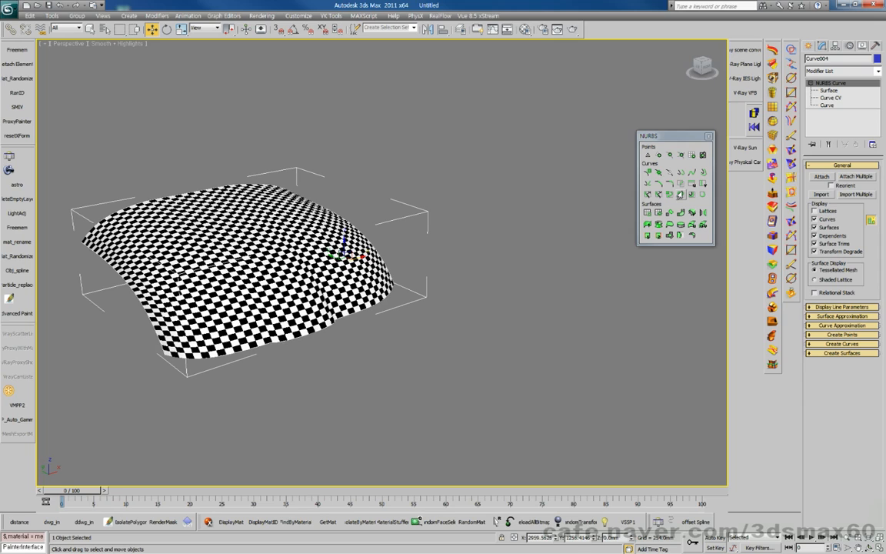
{"action": "left_click", "coordinate": [877, 71]}
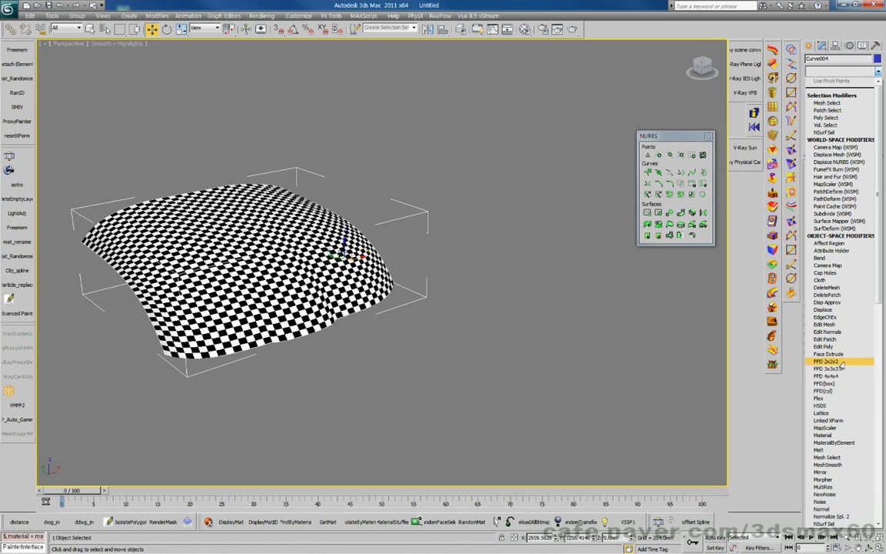
{"action": "left_click", "coordinate": [563, 294]}
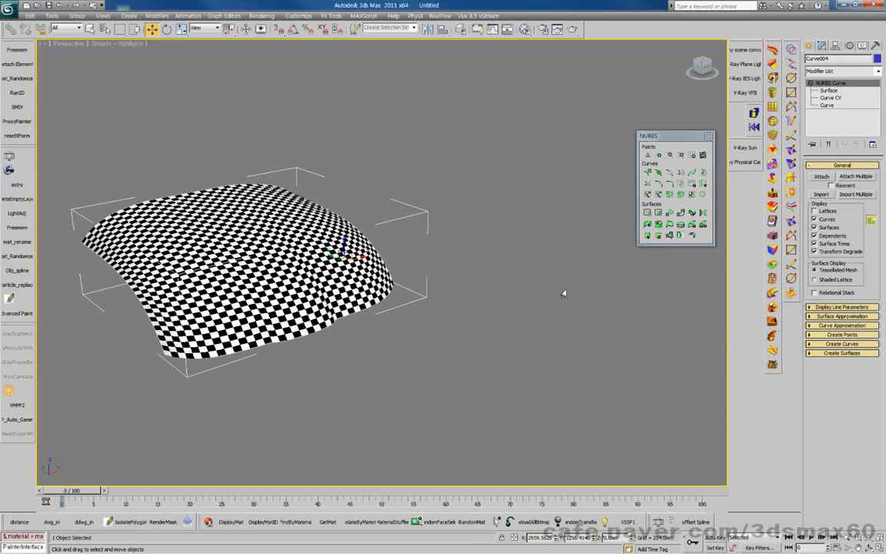
{"action": "middle_click_drag", "start_coordinate": [442, 285], "coordinate": [485, 317]}
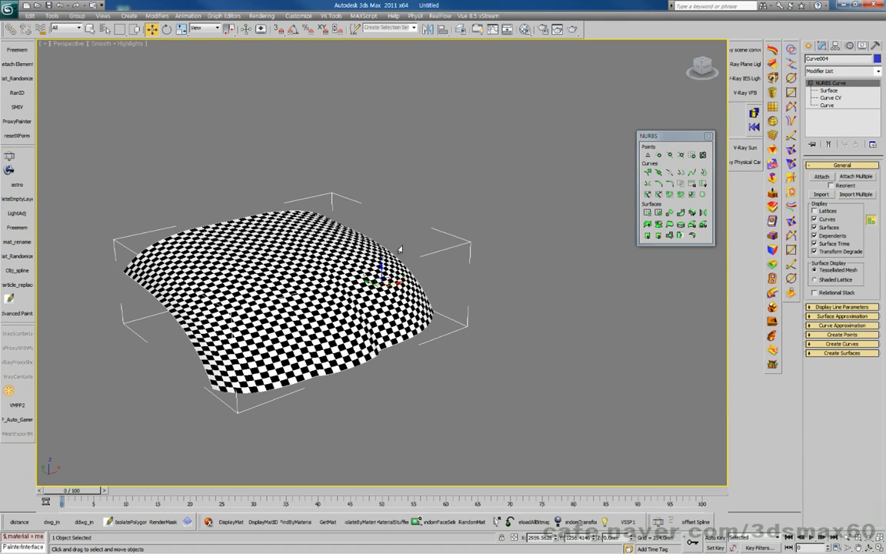
Create a Quad Patch about 6882 mm long and 7739 mm wide on the ground beside the hood surface
{"action": "left_click", "coordinate": [808, 46]}
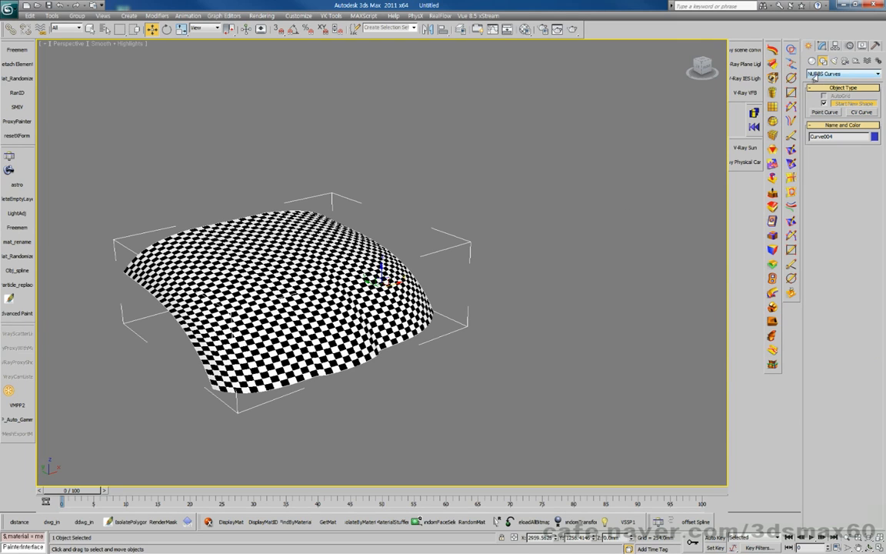
{"action": "left_click", "coordinate": [815, 74]}
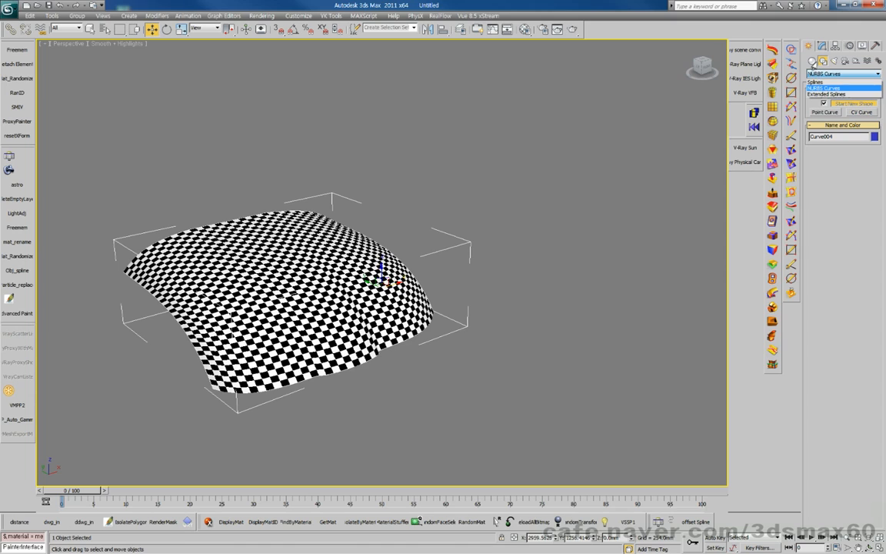
{"action": "left_click", "coordinate": [814, 73]}
{"action": "left_click", "coordinate": [811, 62]}
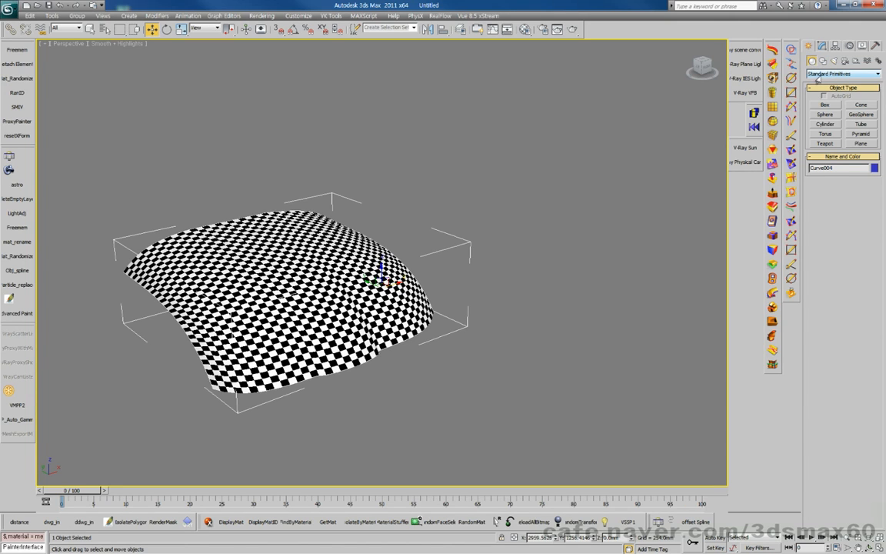
{"action": "left_click", "coordinate": [817, 77]}
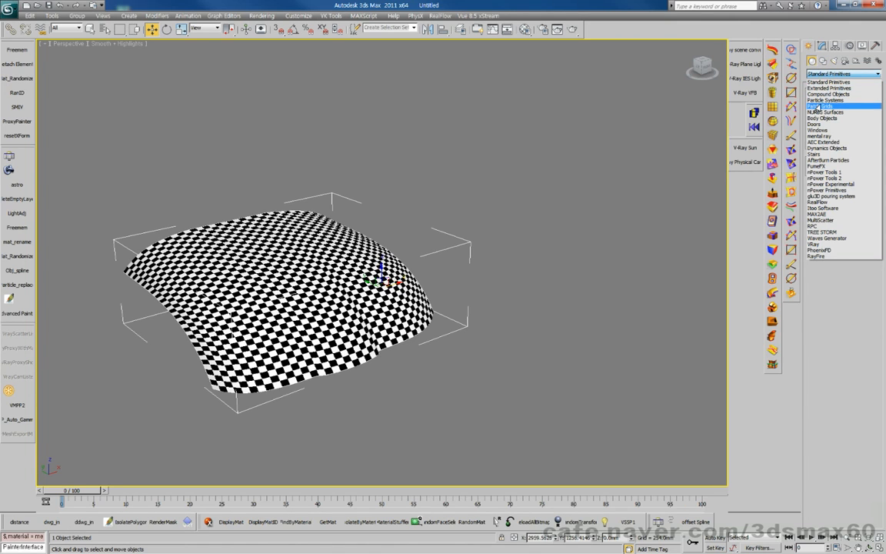
{"action": "left_click", "coordinate": [817, 107]}
{"action": "left_click", "coordinate": [823, 104]}
{"action": "left_click_drag", "start_coordinate": [519, 193], "coordinate": [521, 321]}
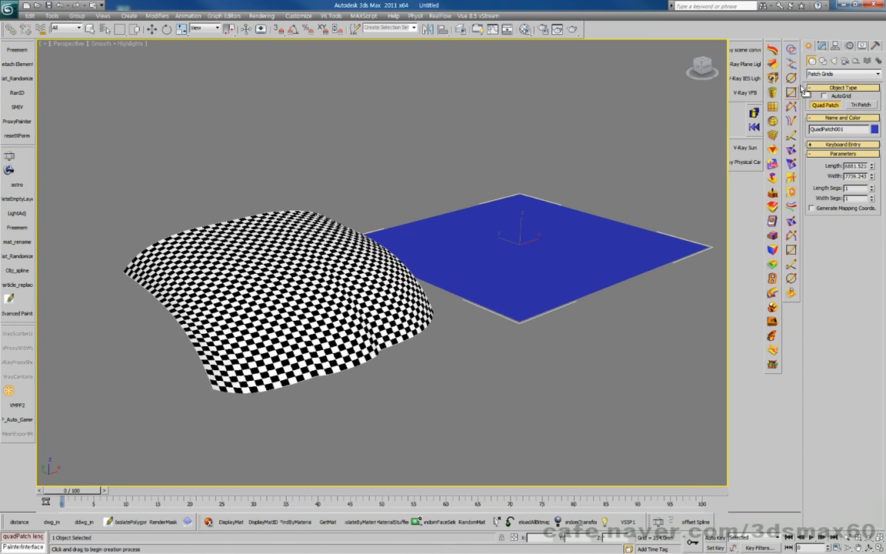
Convert the quad patch to an Editable Patch and enter its vertex level
{"action": "left_click", "coordinate": [821, 46]}
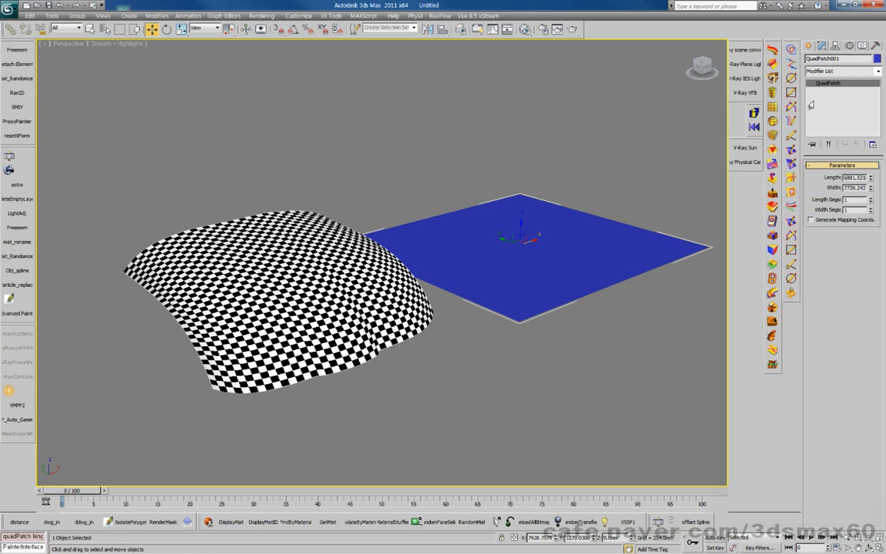
{"action": "right_click", "coordinate": [536, 265]}
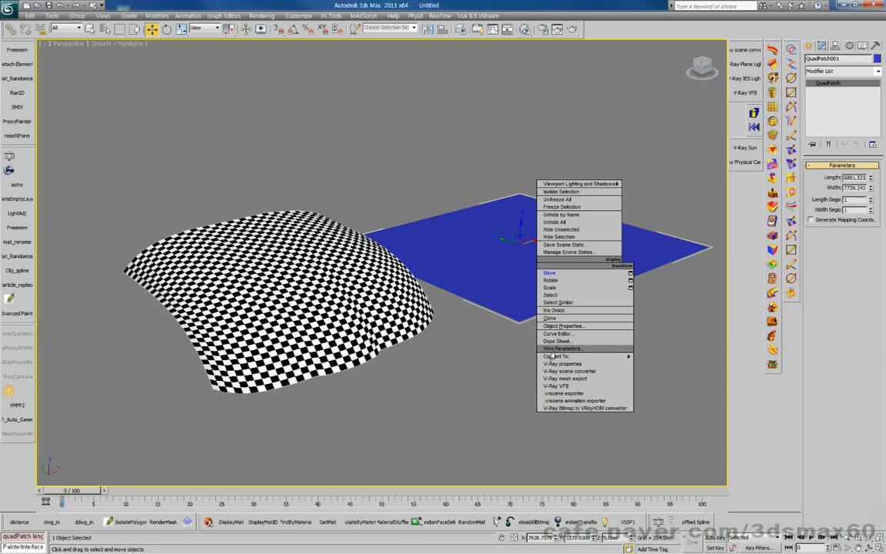
{"action": "mouse_move", "coordinate": [552, 355]}
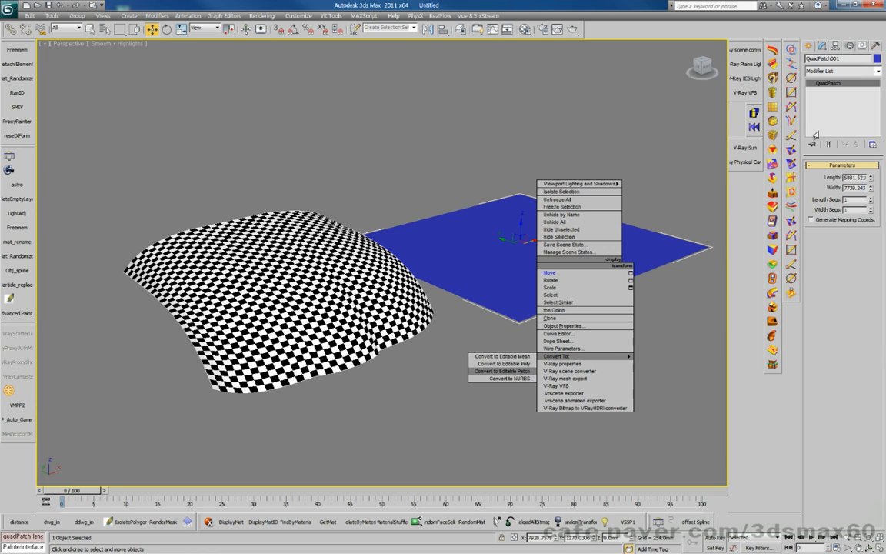
{"action": "left_click", "coordinate": [501, 370]}
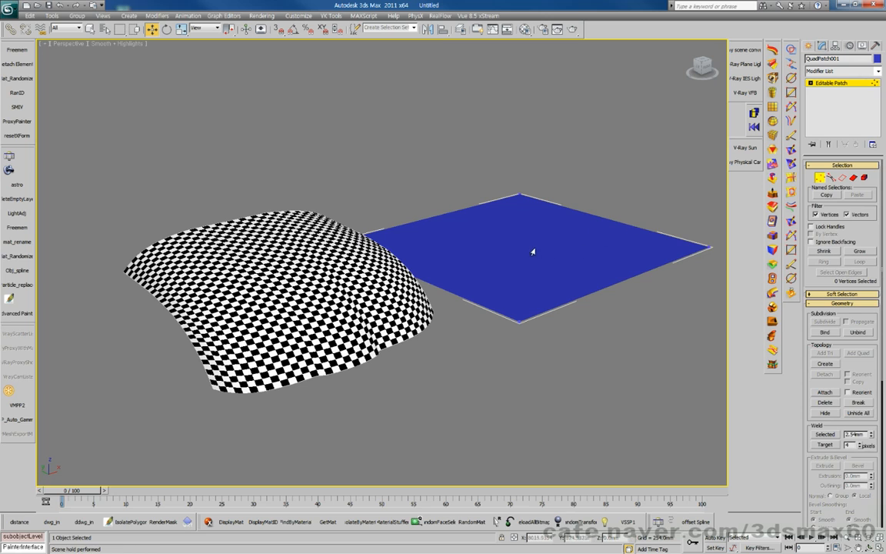
Raise the patch's front corner vertex in wireframe display to bend its surface, and return to shaded display
{"action": "key", "text": "F3"}
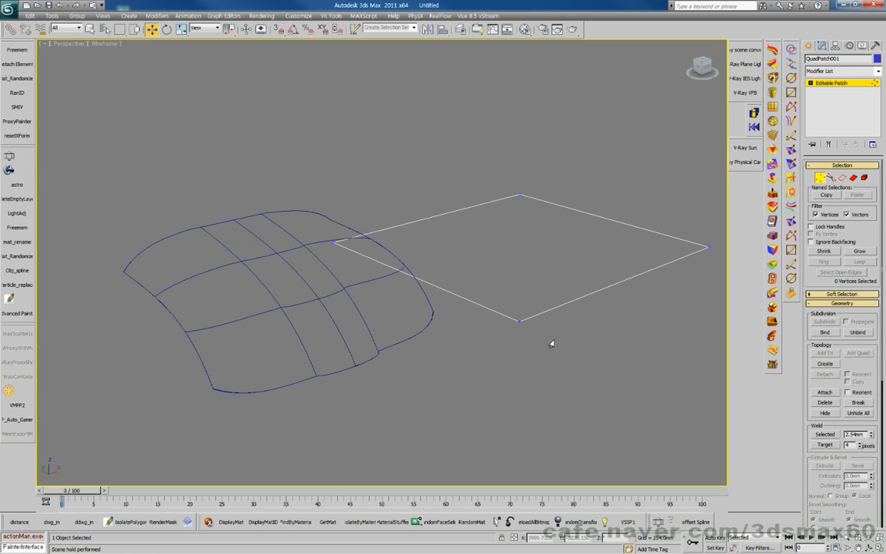
{"action": "left_click", "coordinate": [520, 318]}
{"action": "mouse_move", "coordinate": [531, 224]}
{"action": "left_mouse_down"}
{"action": "mouse_move", "coordinate": [535, 201]}
{"action": "mouse_move", "coordinate": [536, 210]}
{"action": "left_mouse_up"}
{"action": "key", "text": "F3"}
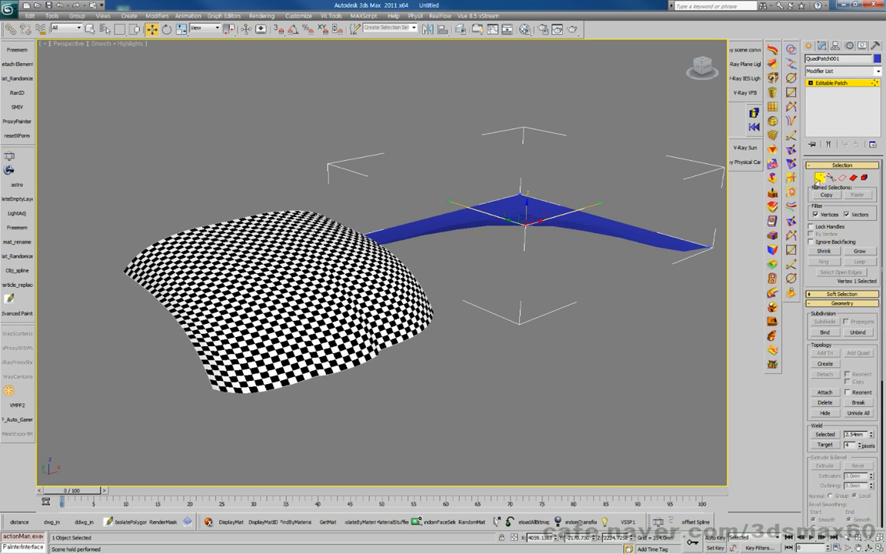
Leave the vertex level, delete the bent patch, and frame the hood surface in the view
{"action": "key", "text": "1"}
{"action": "middle_click_drag", "start_coordinate": [504, 253], "coordinate": [371, 283]}
{"action": "key", "text": "Delete"}
{"action": "key", "text": "z"}
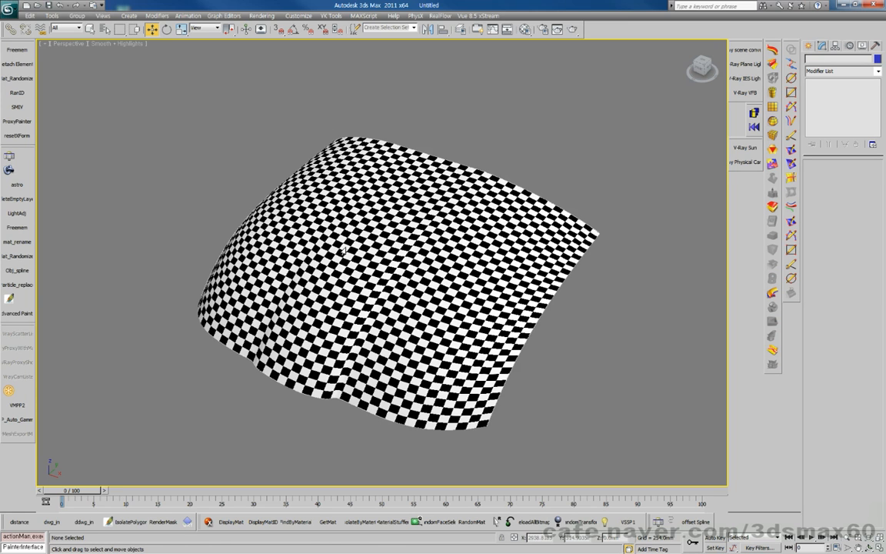
Select the hood surface and close its NURBS toolbox
{"action": "left_click", "coordinate": [377, 217]}
{"action": "middle_click_drag", "start_coordinate": [382, 234], "coordinate": [265, 193]}
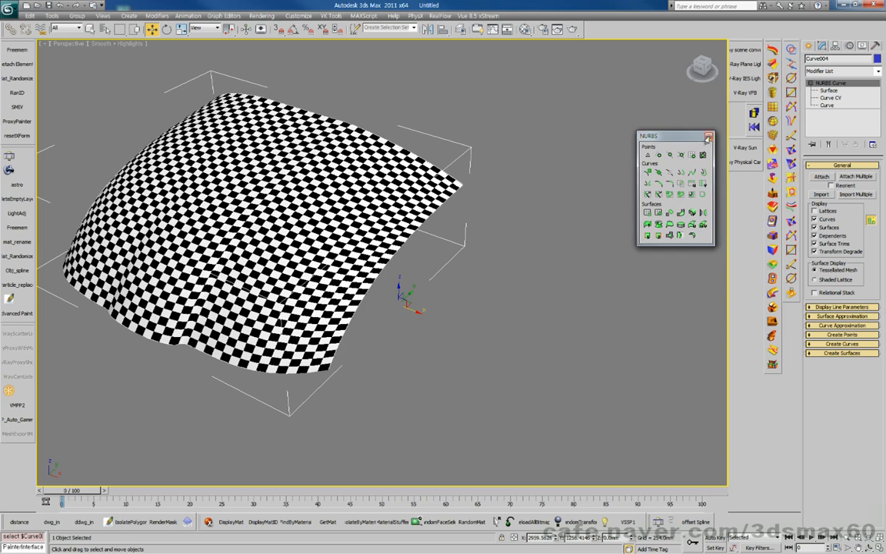
{"action": "left_click", "coordinate": [707, 137]}
Create a standard Plane about 2508 mm long and 1636 mm wide beside the hood surface
{"action": "left_click", "coordinate": [808, 46]}
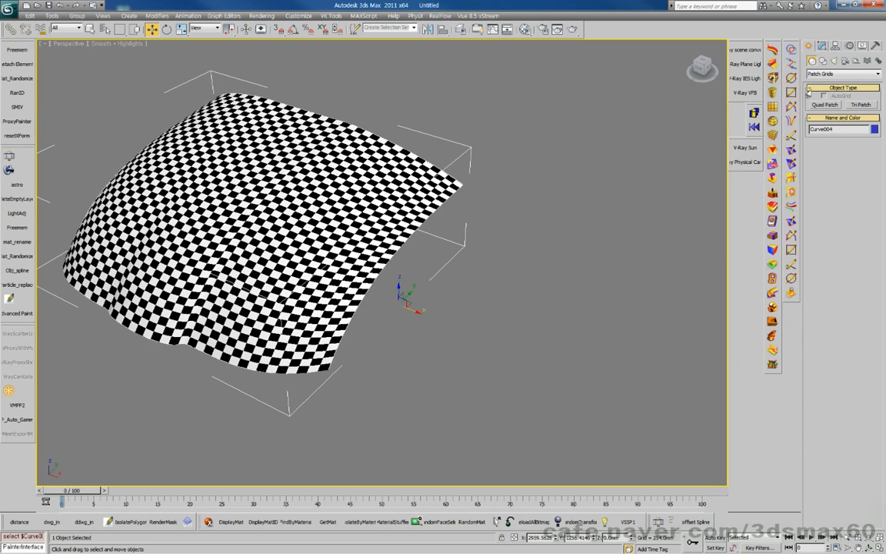
{"action": "left_click", "coordinate": [809, 74]}
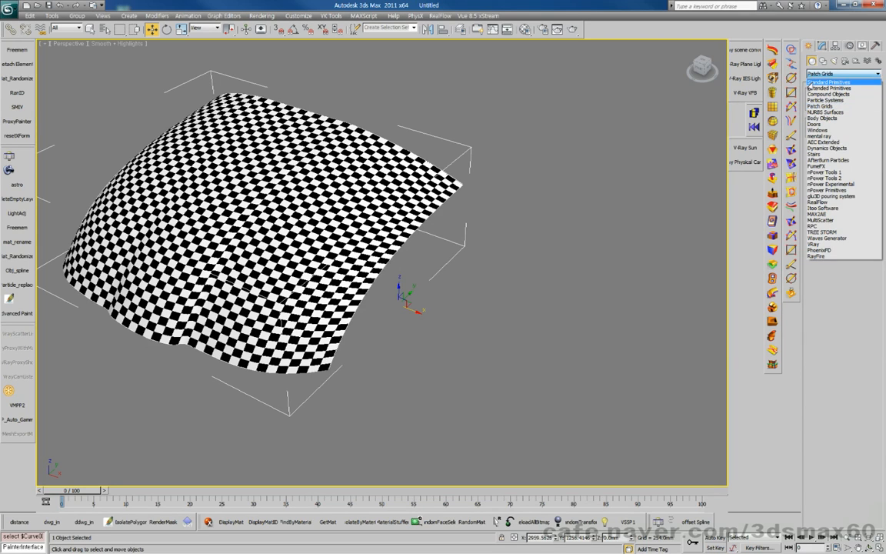
{"action": "left_click", "coordinate": [815, 81]}
{"action": "left_click", "coordinate": [860, 144]}
{"action": "mouse_move", "coordinate": [566, 228]}
{"action": "left_mouse_down"}
{"action": "mouse_move", "coordinate": [512, 321]}
{"action": "mouse_move", "coordinate": [556, 339]}
{"action": "mouse_move", "coordinate": [600, 338]}
{"action": "left_mouse_up"}
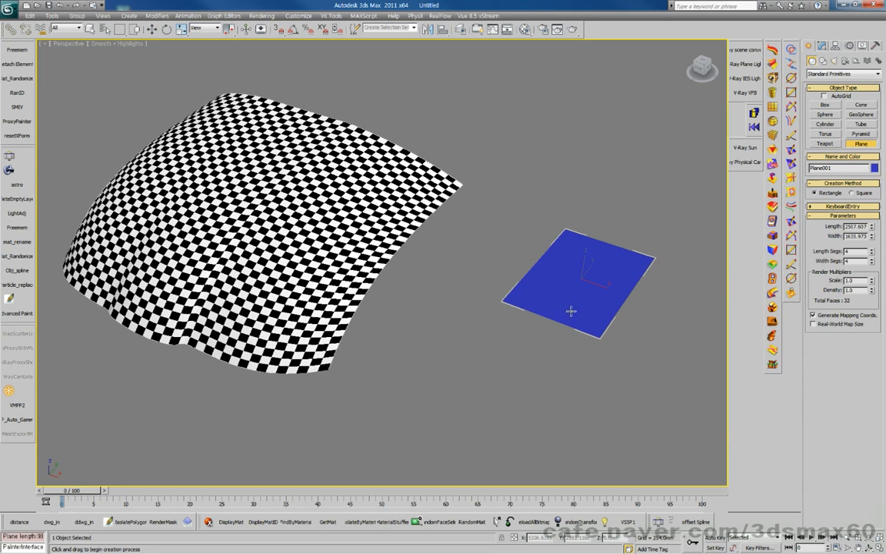
{"action": "key", "text": "w"}
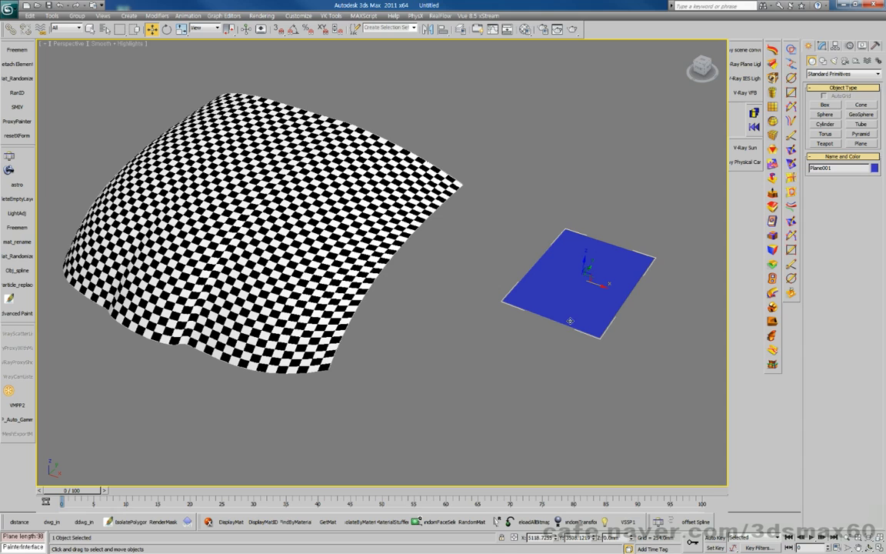
Show edged faces and reduce the plane's length and width segments to 1 each
{"action": "key", "text": "F4"}
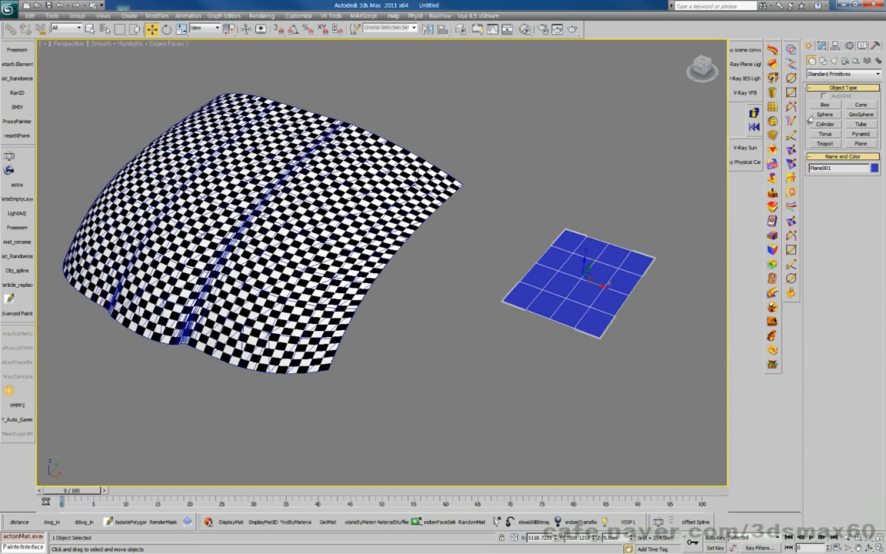
{"action": "left_click", "coordinate": [822, 47]}
{"action": "right_click", "coordinate": [870, 201]}
{"action": "right_click", "coordinate": [870, 215]}
{"action": "right_click", "coordinate": [870, 210]}
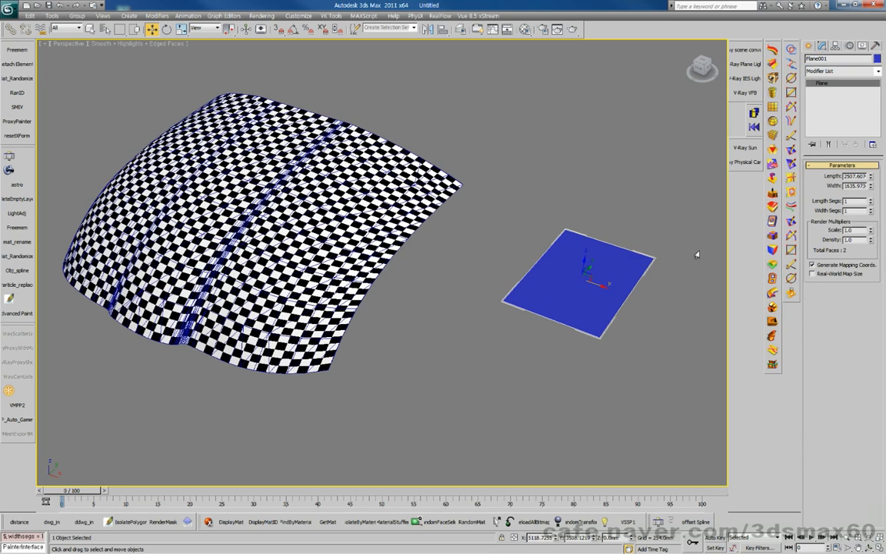
Convert the single-segment plane to an Editable Poly
{"action": "right_click", "coordinate": [569, 275]}
{"action": "mouse_move", "coordinate": [588, 368]}
{"action": "left_click", "coordinate": [560, 375]}
{"action": "middle_click_drag", "start_coordinate": [546, 297], "coordinate": [504, 300]}
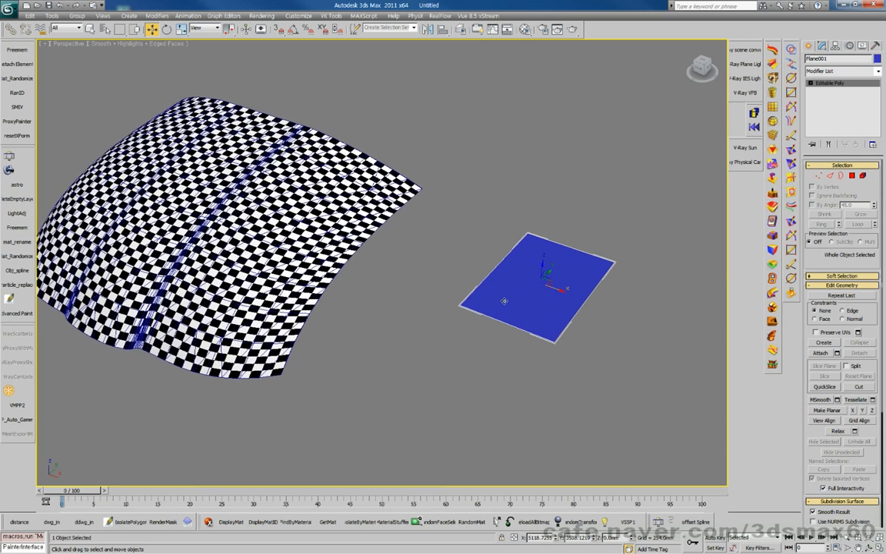
In the Left view, copy out the plane's end edge repeatedly into a strip curving up, around and back underneath
{"action": "key", "text": "l"}
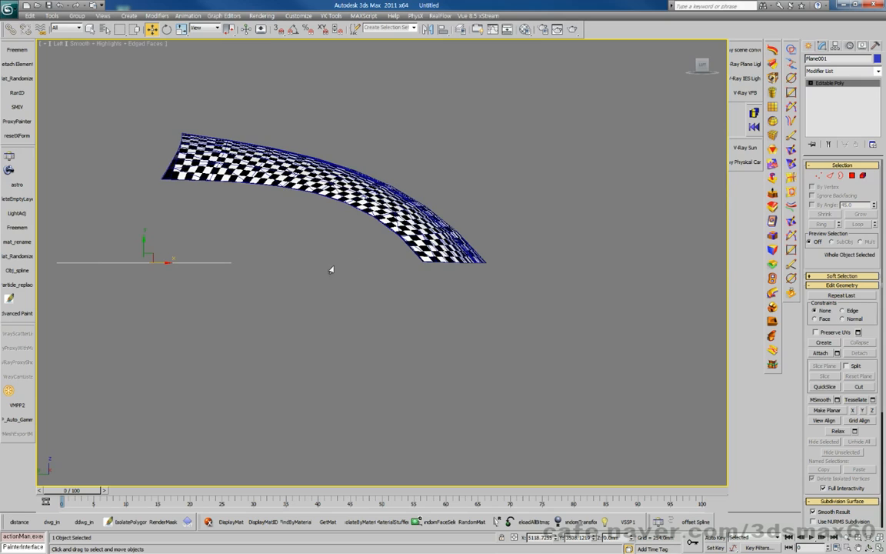
{"action": "middle_click_drag", "start_coordinate": [330, 271], "coordinate": [606, 299]}
{"action": "left_click", "coordinate": [829, 176]}
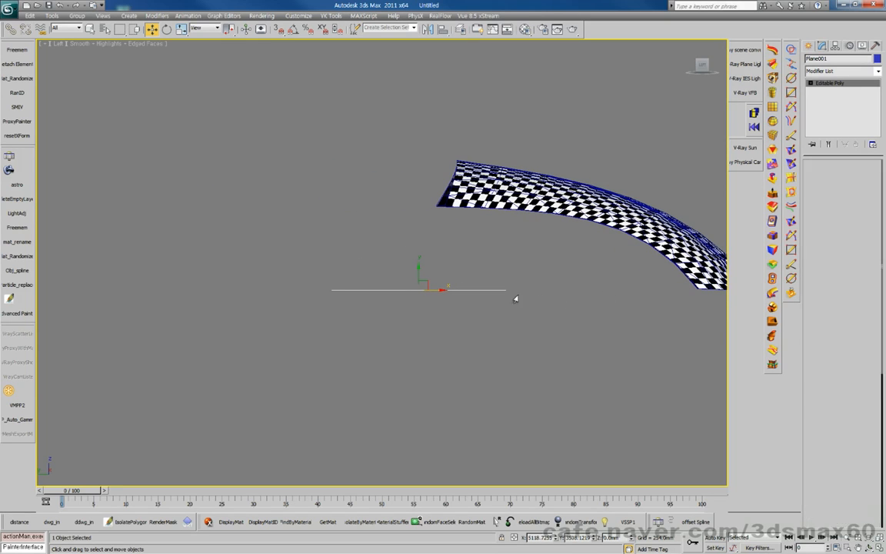
{"action": "left_click_drag", "start_coordinate": [498, 283], "coordinate": [482, 303]}
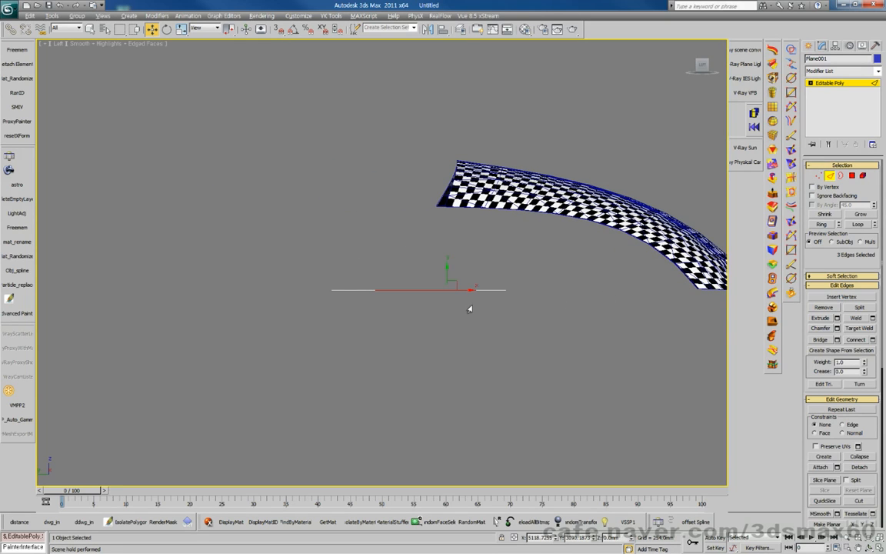
{"action": "left_click", "coordinate": [475, 286]}
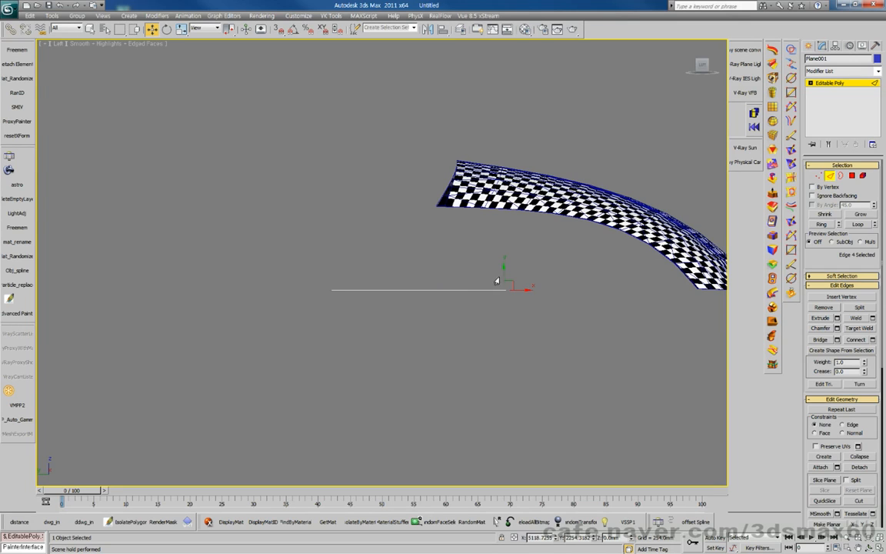
{"action": "left_click_drag", "start_coordinate": [547, 243], "coordinate": [594, 382], "text": "shift"}
{"action": "left_click_drag", "start_coordinate": [523, 362], "coordinate": [519, 364], "text": "shift"}
Extend the lower end edge of the polygon strip with two more faces in an angled view
{"action": "key", "text": "ctrl+r"}
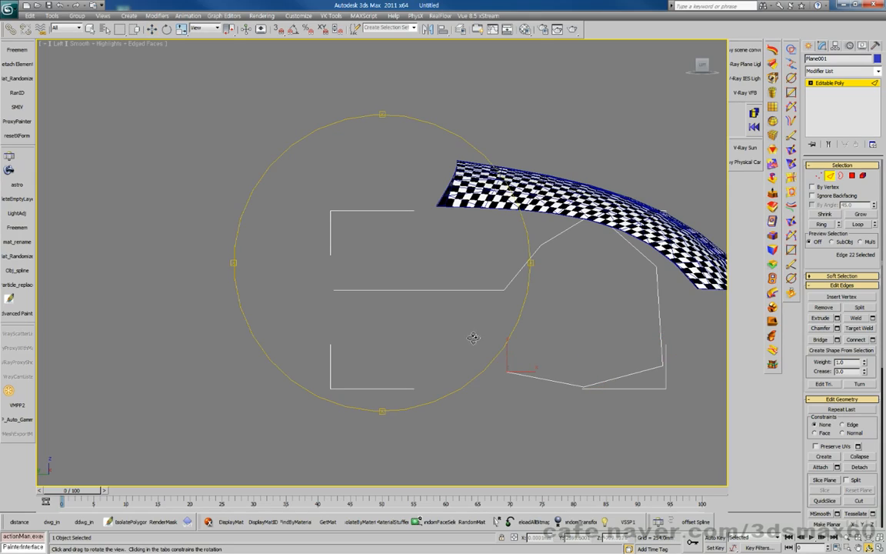
{"action": "left_click_drag", "start_coordinate": [380, 300], "coordinate": [318, 333]}
{"action": "key", "text": "w"}
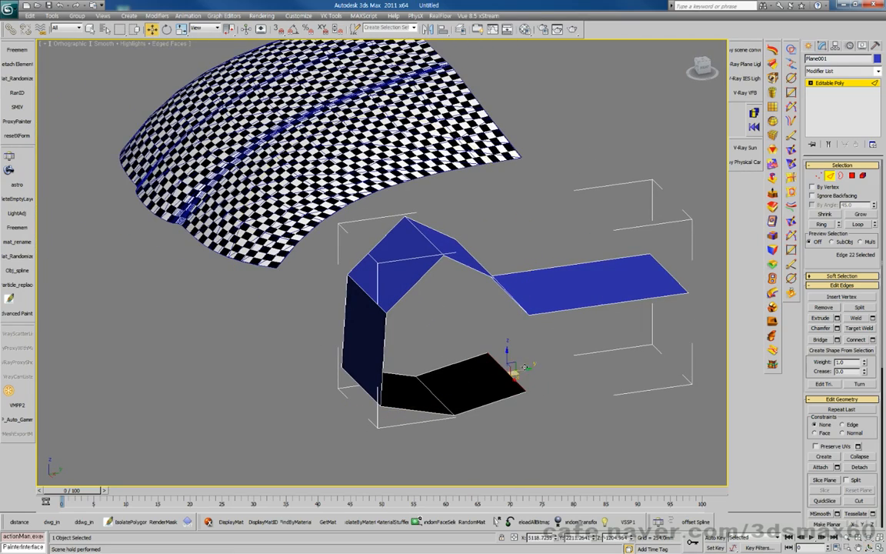
{"action": "left_click_drag", "start_coordinate": [518, 374], "coordinate": [634, 370], "text": "shift"}
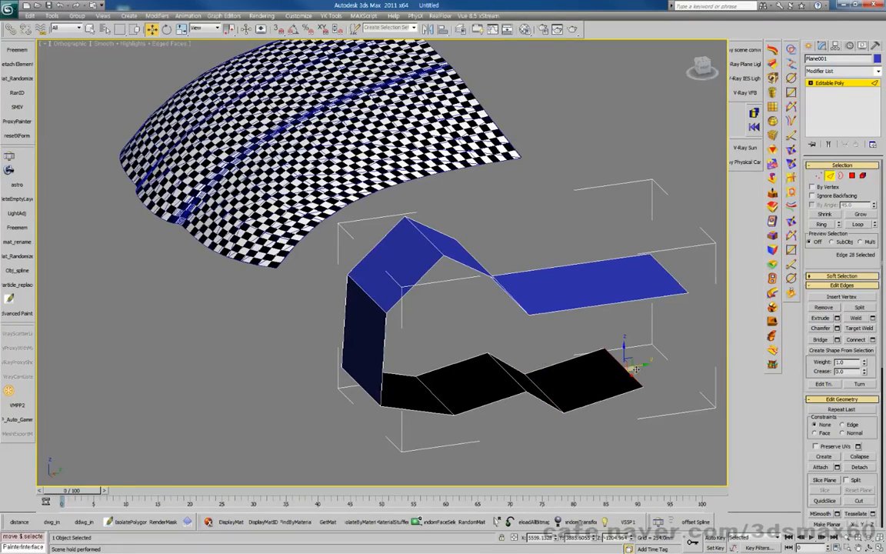
Select the strip's upper and lower open end edges and bridge them to close the loop
{"action": "double_click", "coordinate": [670, 281]}
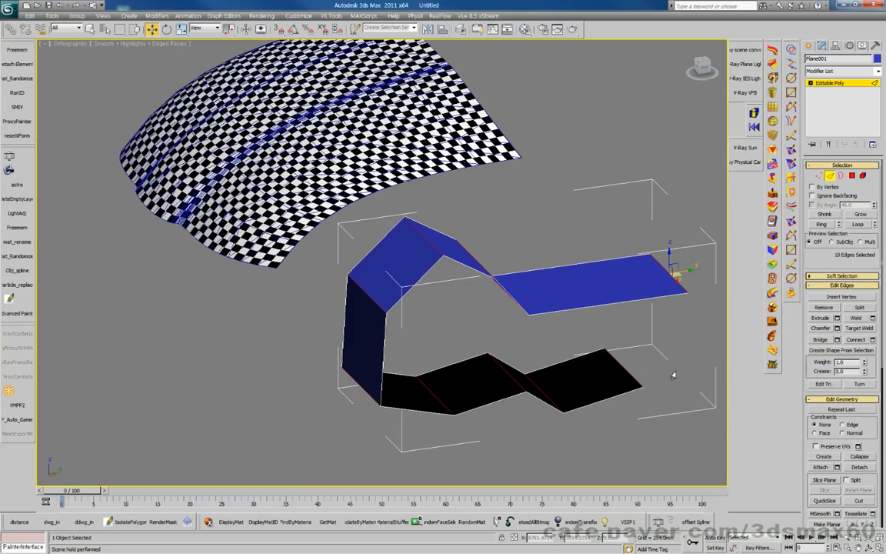
{"action": "left_click", "coordinate": [627, 373]}
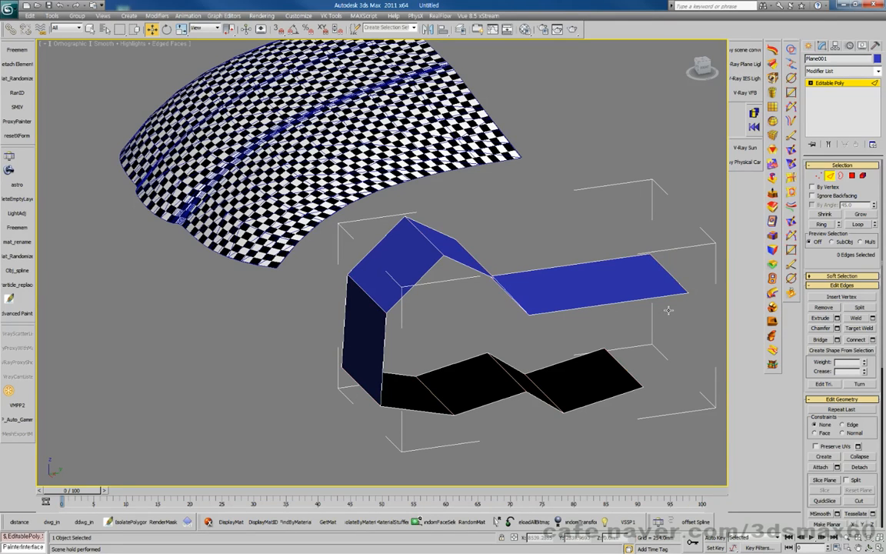
{"action": "left_click", "coordinate": [670, 275], "text": "ctrl"}
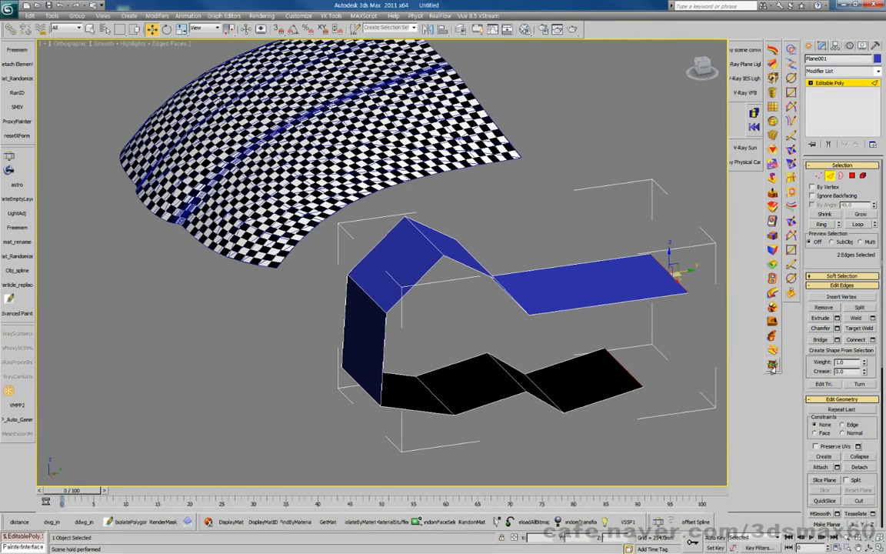
{"action": "scroll", "coordinate": [454, 342], "scroll_direction": "down", "scroll_amount": 5}
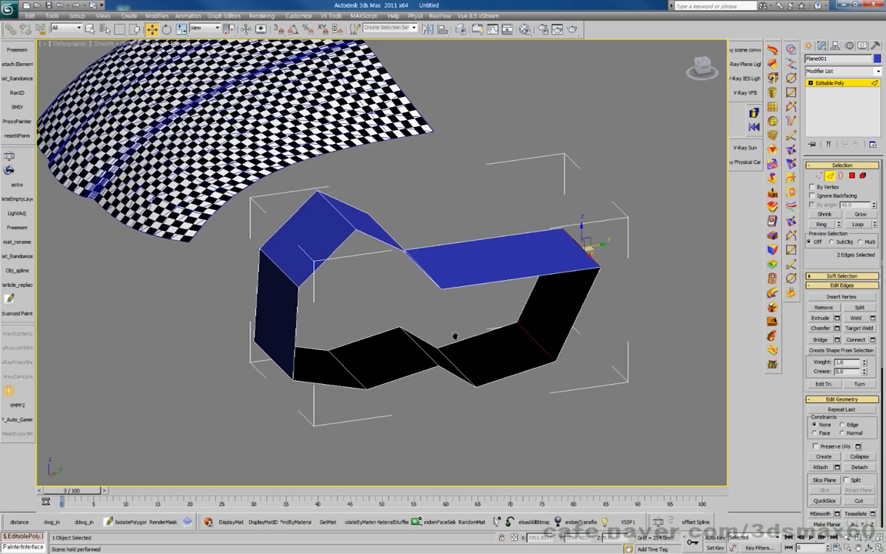
Return to the object level and delete the closed polygon strip
{"action": "middle_click_drag", "start_coordinate": [456, 349], "coordinate": [507, 354]}
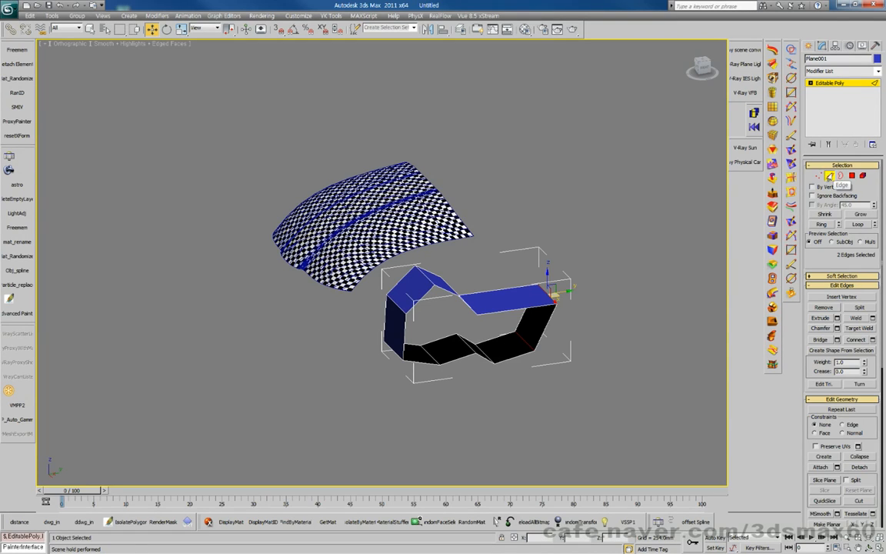
{"action": "left_click", "coordinate": [830, 176]}
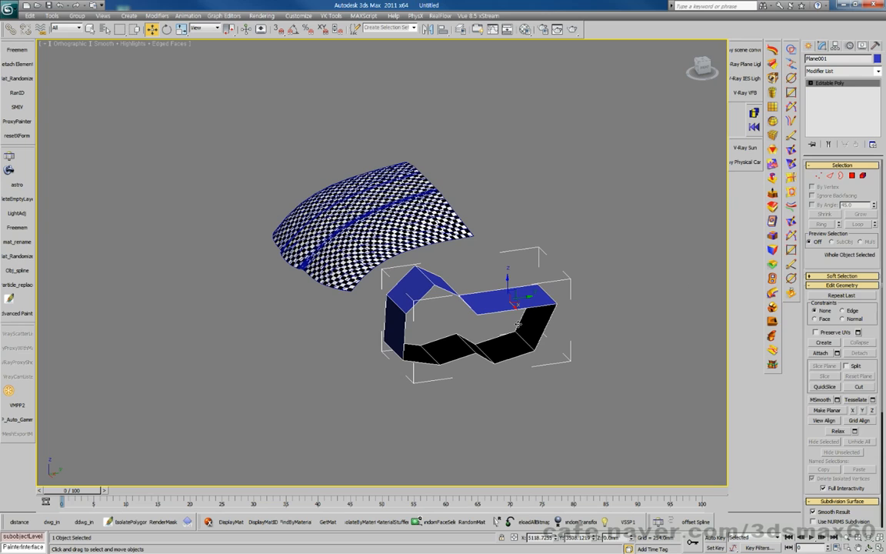
{"action": "key", "text": "Delete"}
Reset the scene to its default empty state without saving the changes
{"action": "key", "text": "alt+f"}
{"action": "key", "text": "r"}
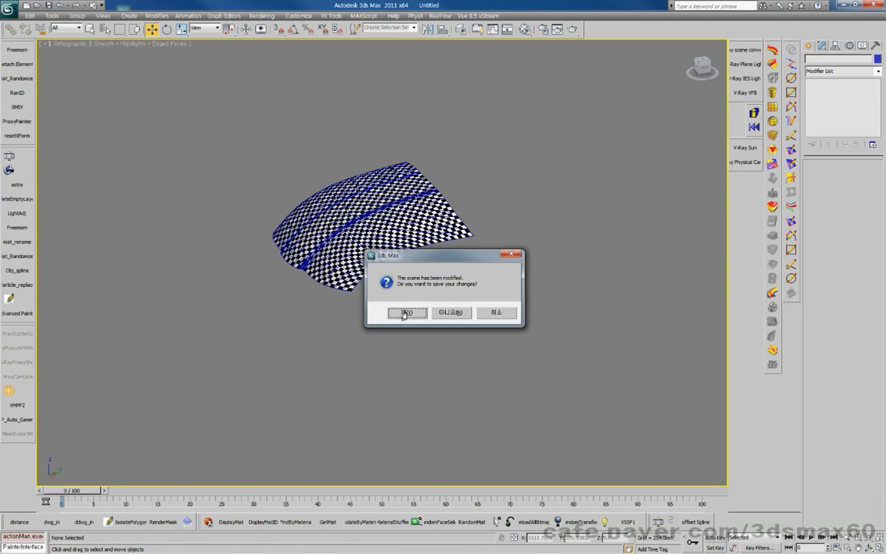
{"action": "left_click", "coordinate": [447, 313]}
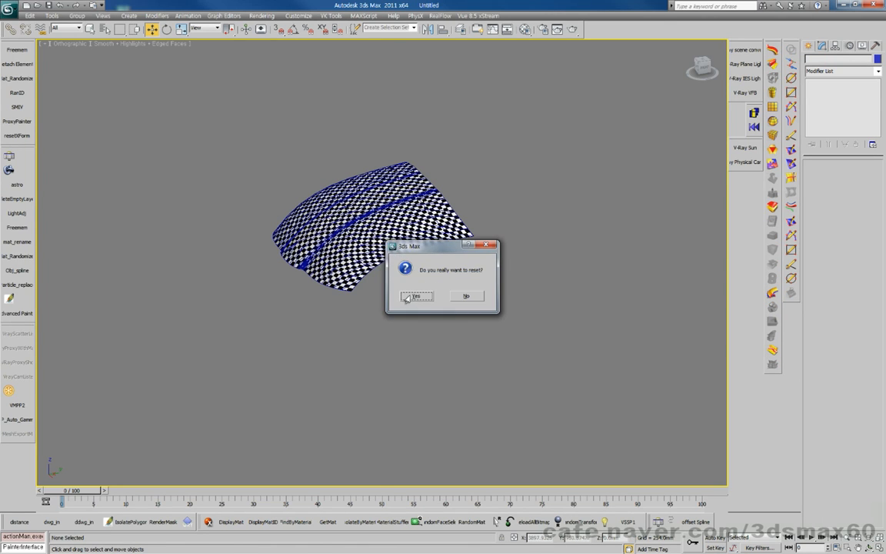
{"action": "left_click", "coordinate": [415, 296]}
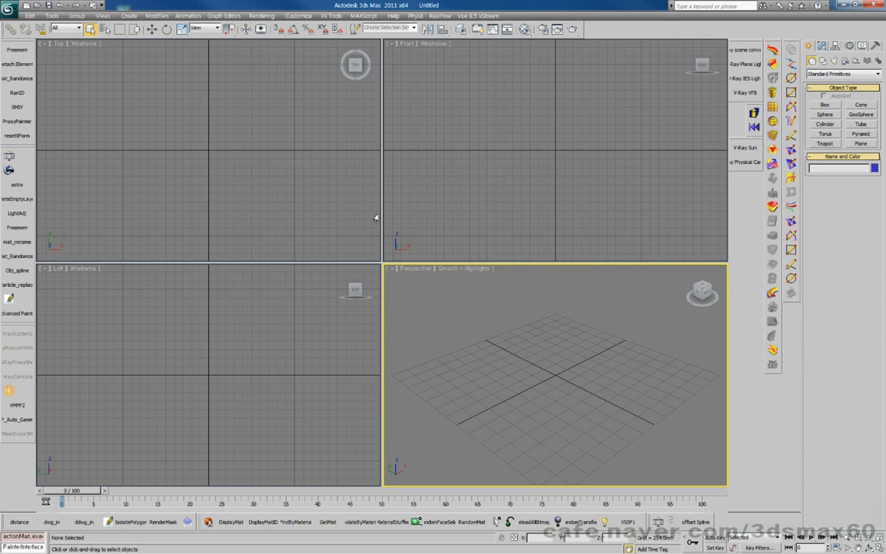
In the Front view, draw a closed seven-sided Line outline, elongated horizontally and made of straight corner segments
{"action": "left_click", "coordinate": [407, 203]}
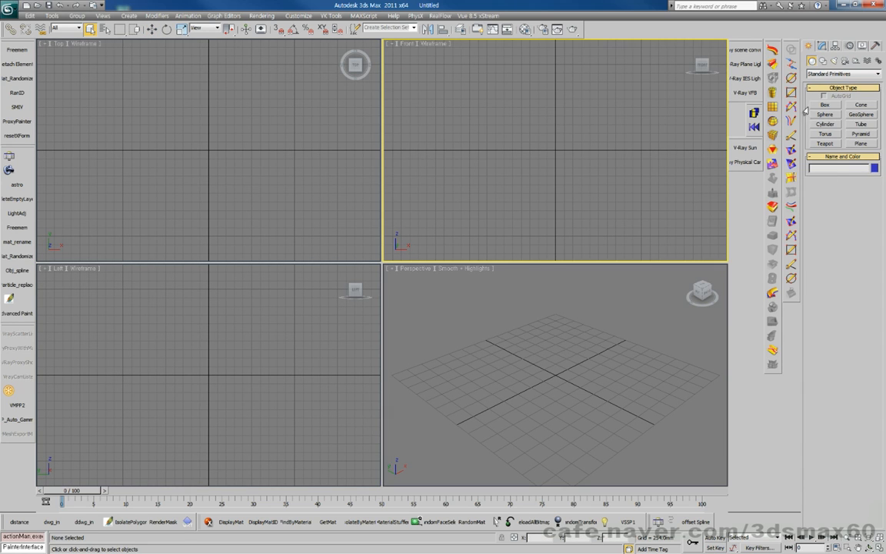
{"action": "left_click", "coordinate": [822, 62]}
{"action": "left_click", "coordinate": [825, 113]}
{"action": "left_click", "coordinate": [609, 94]}
{"action": "left_click", "coordinate": [472, 98]}
{"action": "left_click", "coordinate": [438, 123]}
{"action": "left_click", "coordinate": [452, 175]}
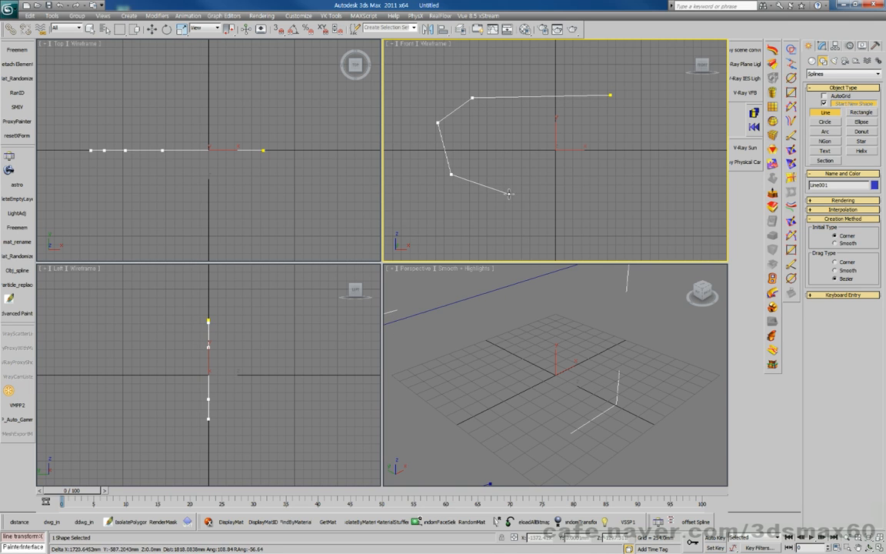
{"action": "left_click", "coordinate": [643, 198]}
{"action": "left_click", "coordinate": [690, 141]}
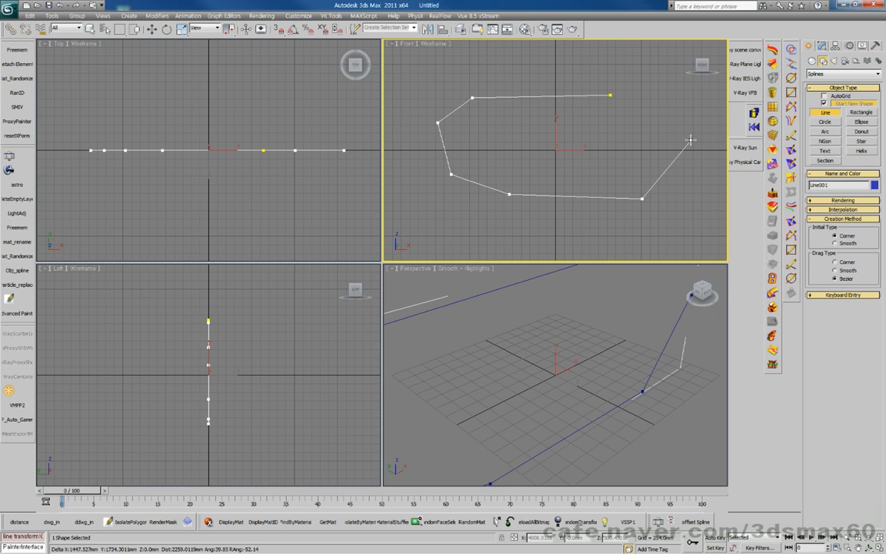
{"action": "left_click", "coordinate": [611, 95]}
{"action": "left_click", "coordinate": [423, 312]}
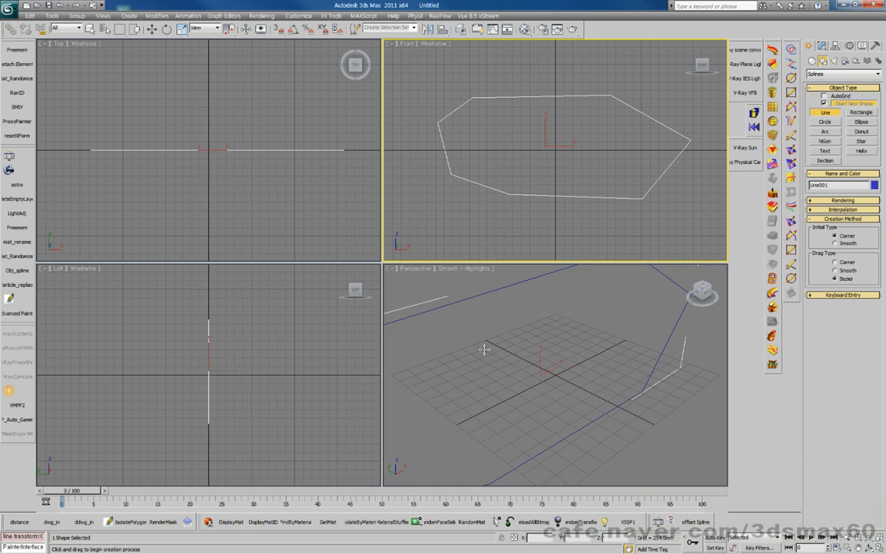
Clone the closed outline along Y in the Perspective view as one independent copy
{"action": "middle_click_drag", "start_coordinate": [484, 348], "coordinate": [510, 366]}
{"action": "scroll", "coordinate": [510, 366], "scroll_direction": "down", "scroll_amount": 5}
{"action": "right_click", "coordinate": [524, 370]}
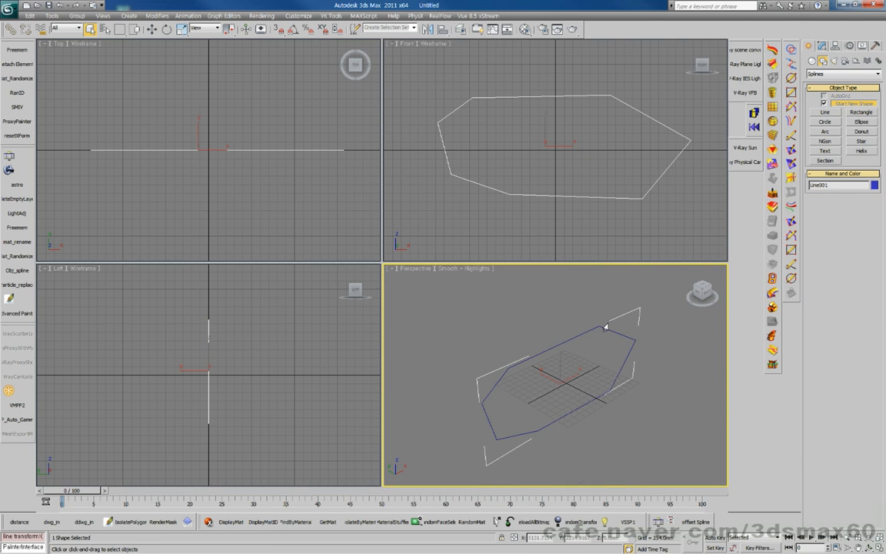
{"action": "right_click", "coordinate": [606, 327]}
{"action": "left_click", "coordinate": [618, 332]}
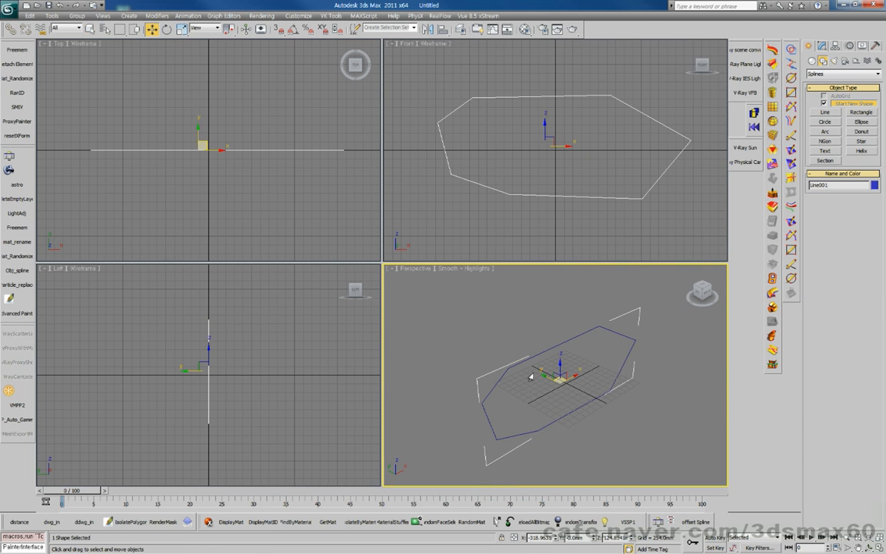
{"action": "mouse_move", "coordinate": [528, 371]}
{"action": "left_mouse_down", "text": "shift"}
{"action": "mouse_move", "coordinate": [459, 331]}
{"action": "mouse_move", "coordinate": [499, 352]}
{"action": "left_mouse_up", "text": "shift"}
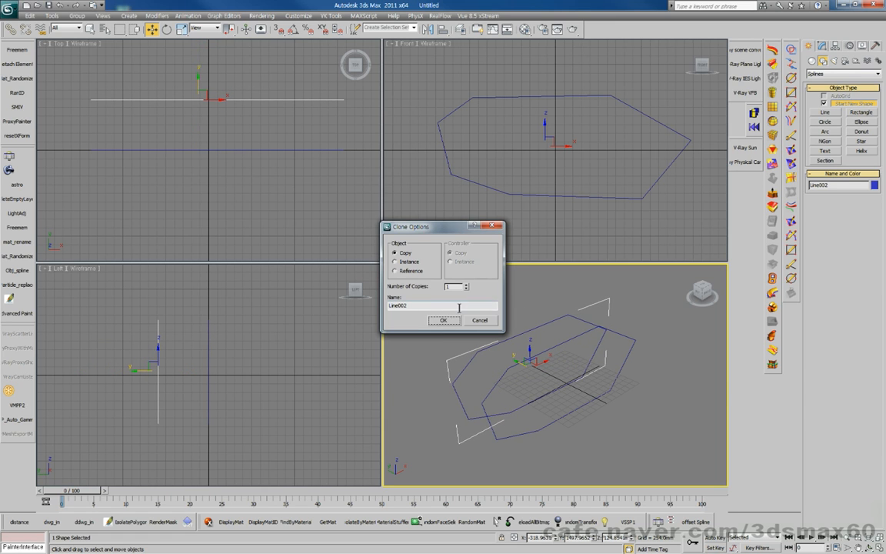
{"action": "left_click", "coordinate": [443, 320]}
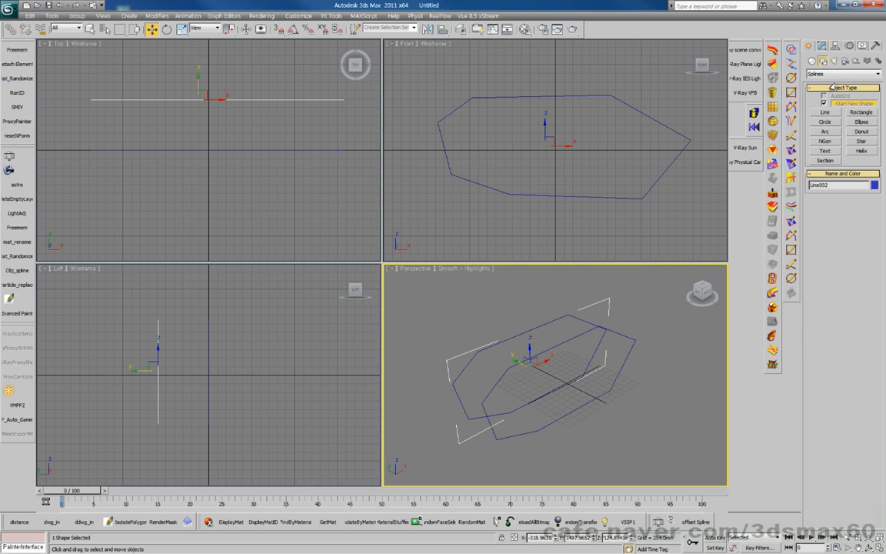
Attach the original outline to the copied one and connect their matching corners with a CrossSection modifier
{"action": "left_click", "coordinate": [821, 46]}
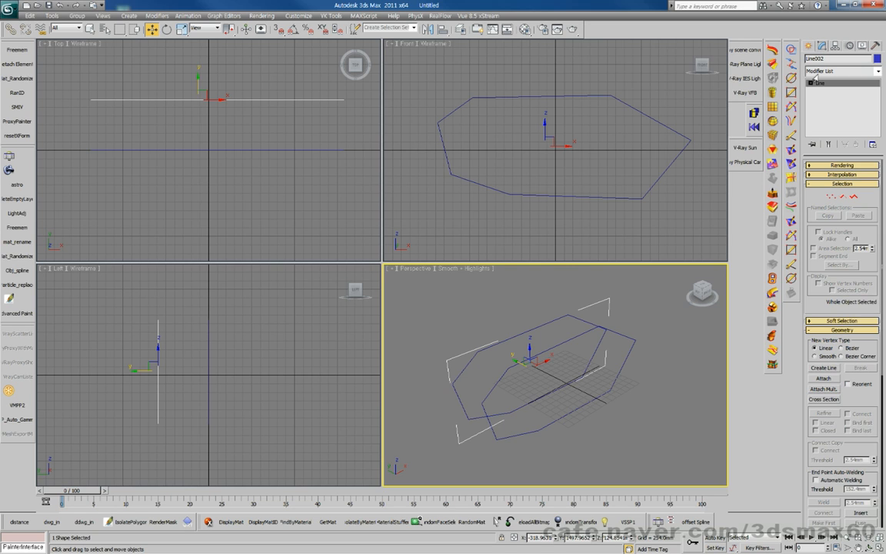
{"action": "left_click", "coordinate": [637, 350]}
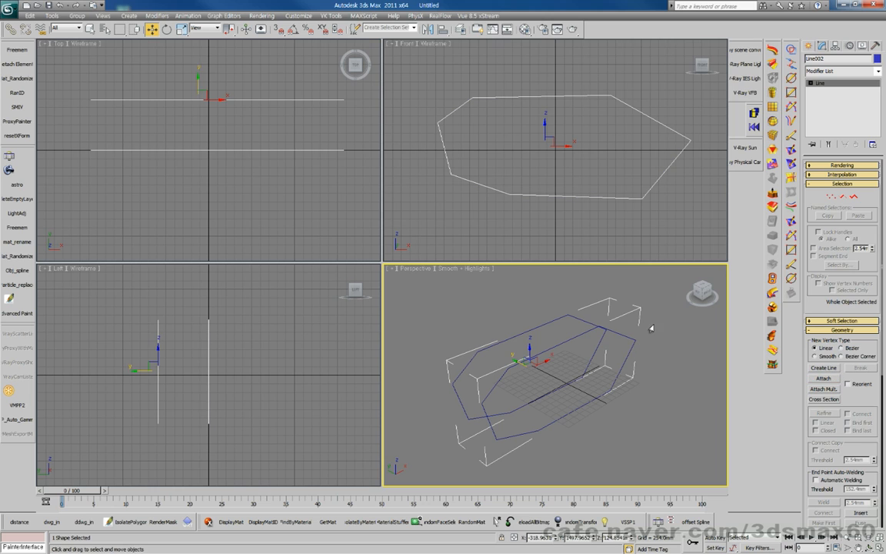
{"action": "left_click", "coordinate": [877, 71]}
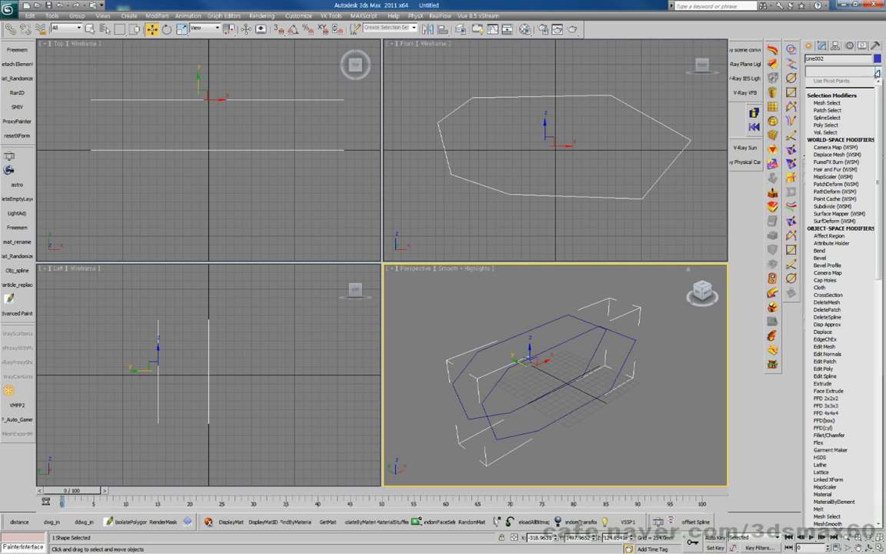
{"action": "scroll", "coordinate": [834, 283], "scroll_direction": "down", "scroll_amount": 9}
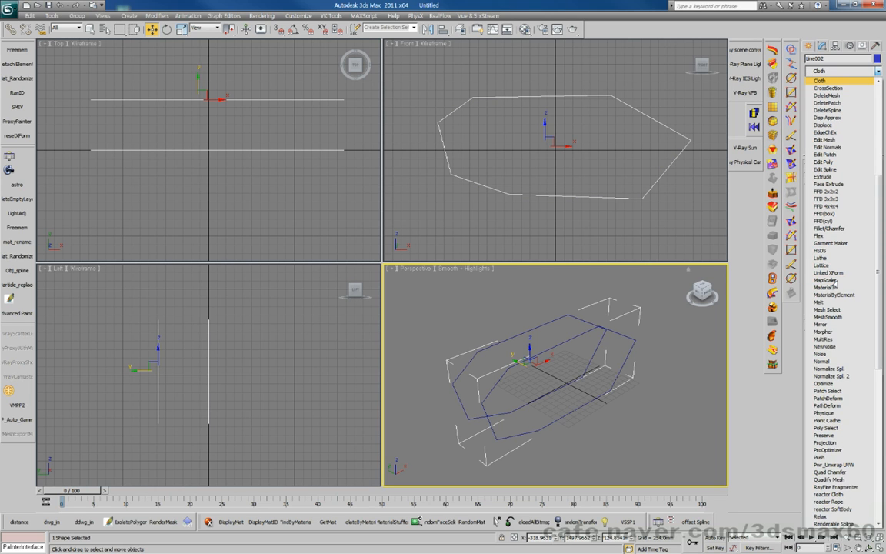
{"action": "left_click", "coordinate": [828, 88]}
{"action": "middle_click_drag", "start_coordinate": [543, 370], "coordinate": [558, 365]}
{"action": "key", "text": "alt+w"}
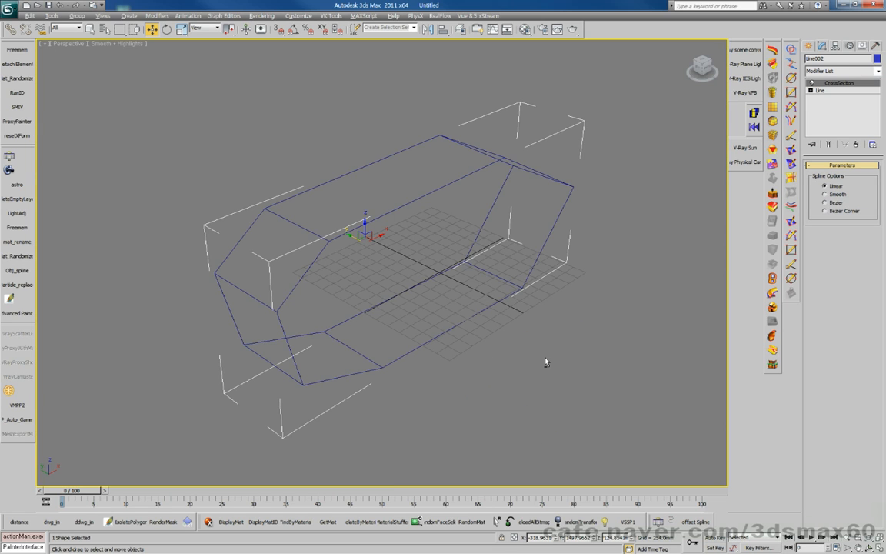
{"action": "key", "text": "F3"}
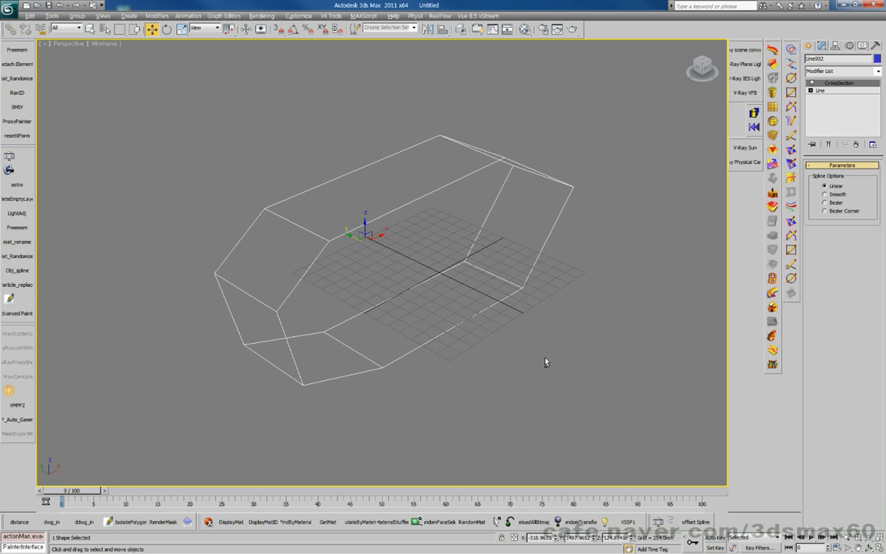
{"action": "key", "text": "F3"}
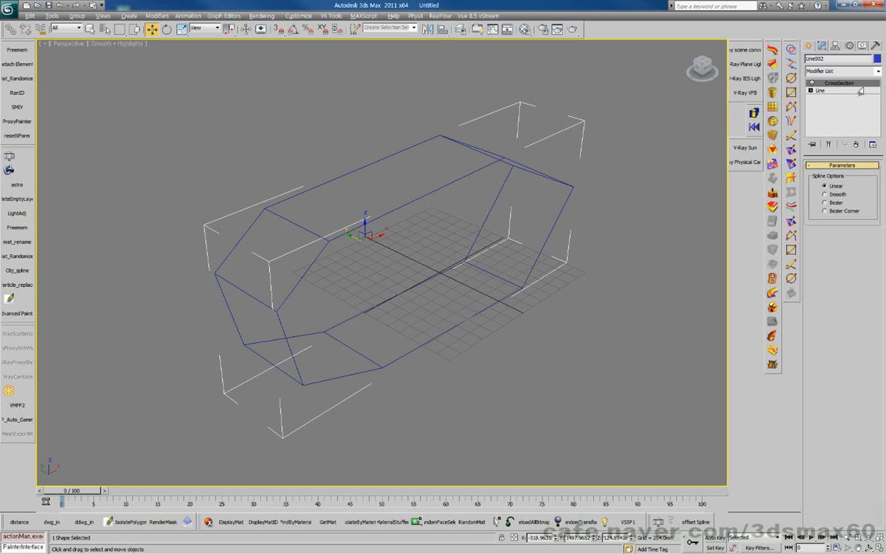
Apply a Surface modifier to skin the cross-sectioned spline cage
{"action": "left_click", "coordinate": [877, 71]}
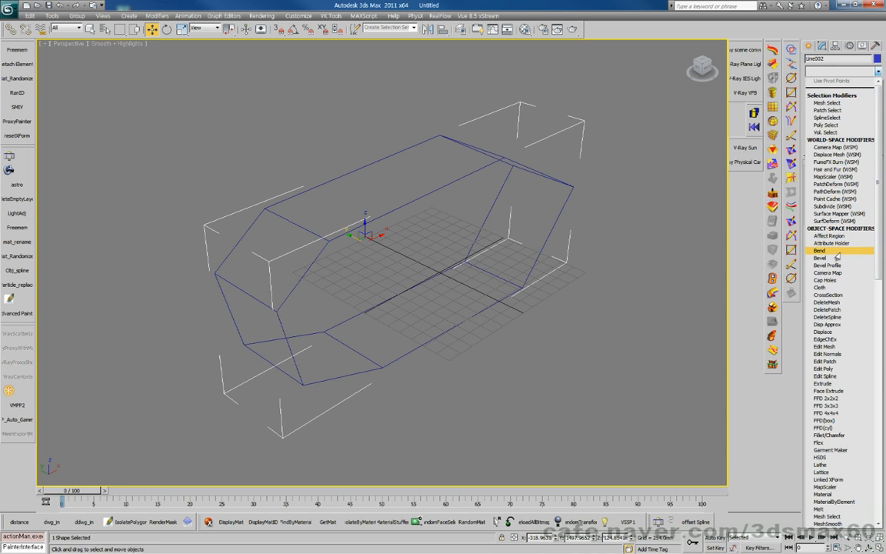
{"action": "type", "text": "su"}
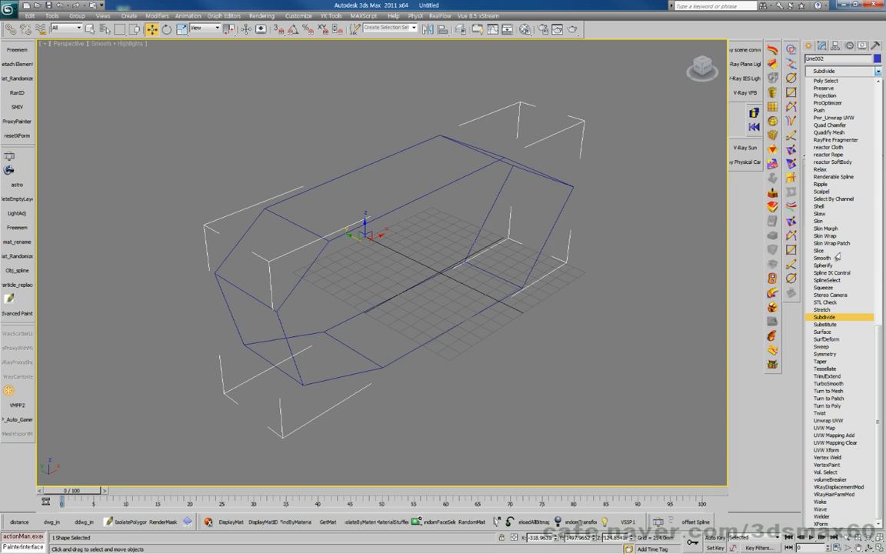
{"action": "key", "text": "Down"}
{"action": "key", "text": "Down"}
{"action": "key", "text": "Return"}
{"action": "middle_click_drag", "start_coordinate": [423, 282], "coordinate": [418, 252]}
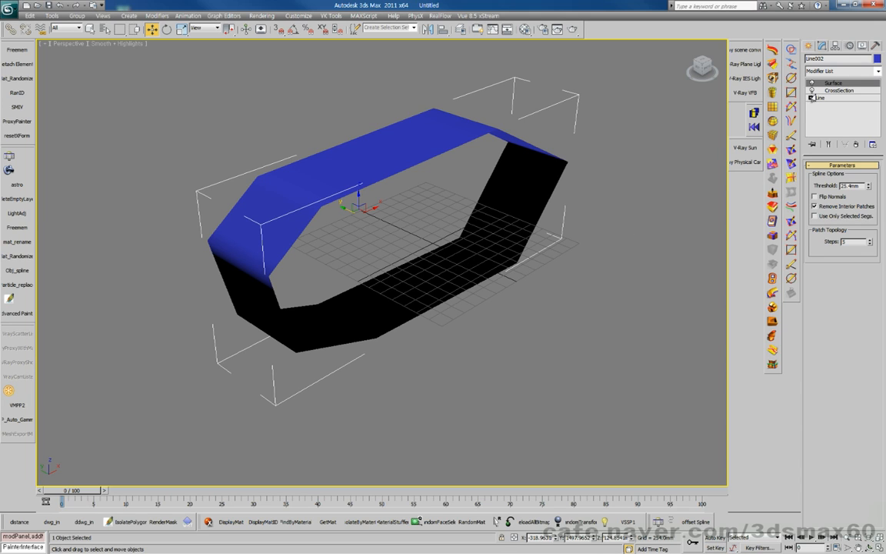
Set the Surface modifier's patch topology steps to 0 and show the edged faces
{"action": "right_click", "coordinate": [870, 242]}
{"action": "middle_click_drag", "start_coordinate": [480, 223], "coordinate": [497, 246]}
{"action": "key", "text": "F4"}
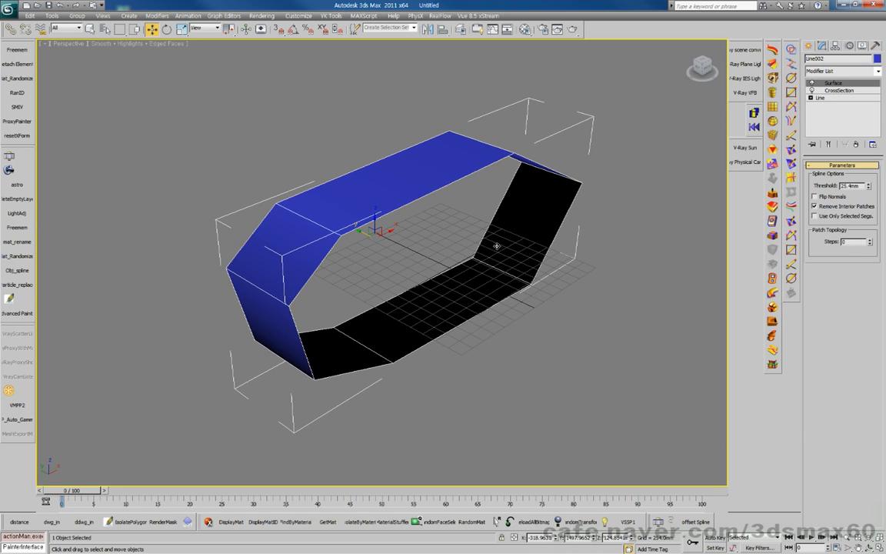
Convert the surfaced spline object to an Editable Poly
{"action": "right_click", "coordinate": [422, 189]}
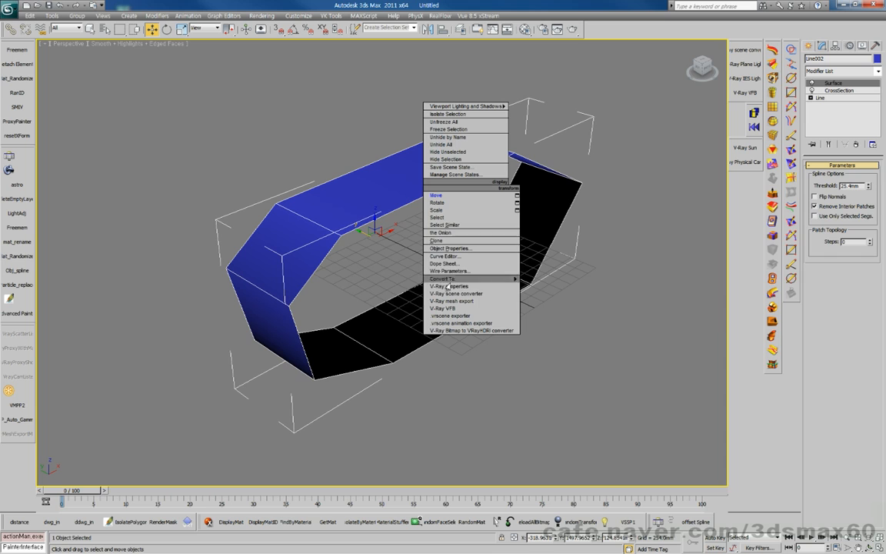
{"action": "mouse_move", "coordinate": [445, 278]}
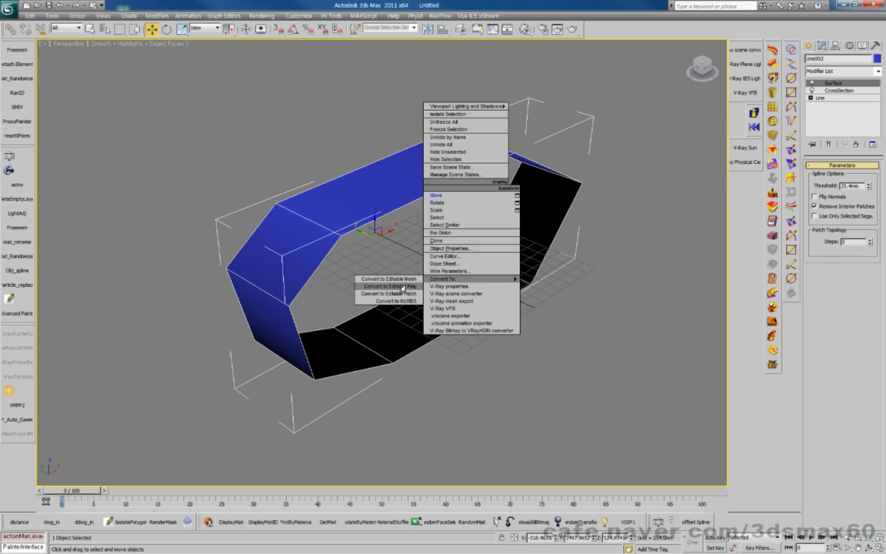
{"action": "left_click", "coordinate": [401, 286]}
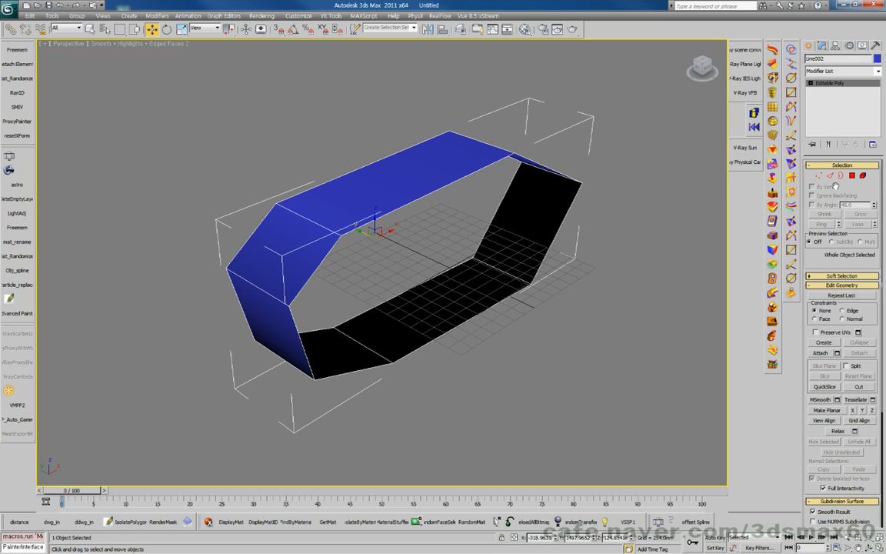
{"action": "left_click", "coordinate": [813, 177]}
{"action": "left_click", "coordinate": [328, 229]}
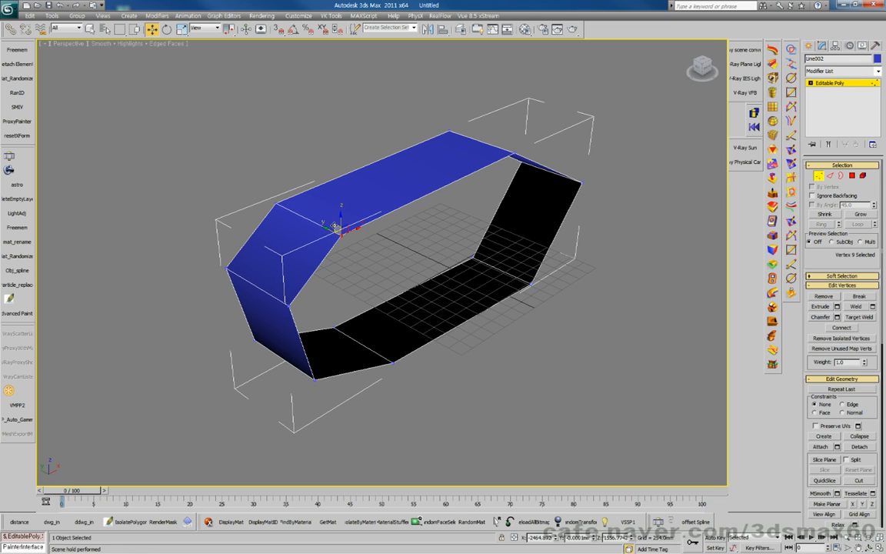
{"action": "left_click_drag", "start_coordinate": [393, 247], "coordinate": [370, 235]}
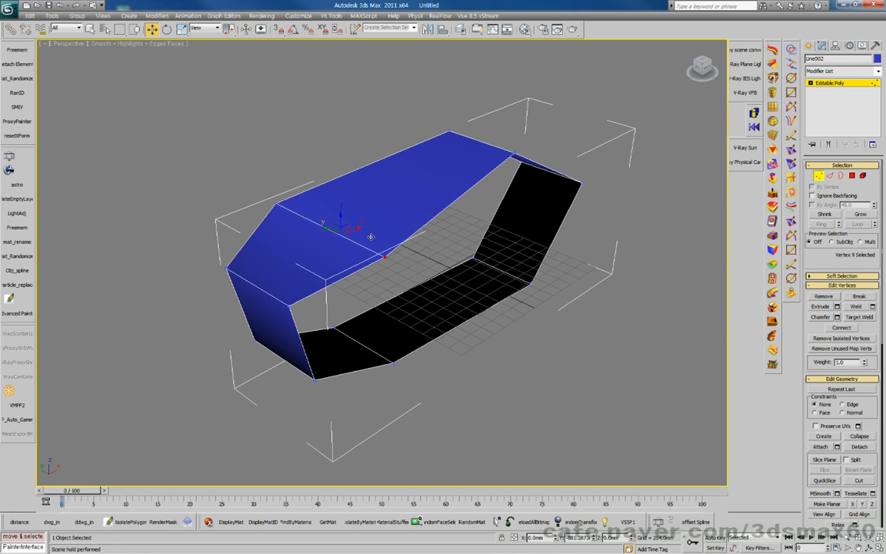
{"action": "right_click", "coordinate": [370, 236]}
Select the front open border of the polygon band and cap it
{"action": "key", "text": "3"}
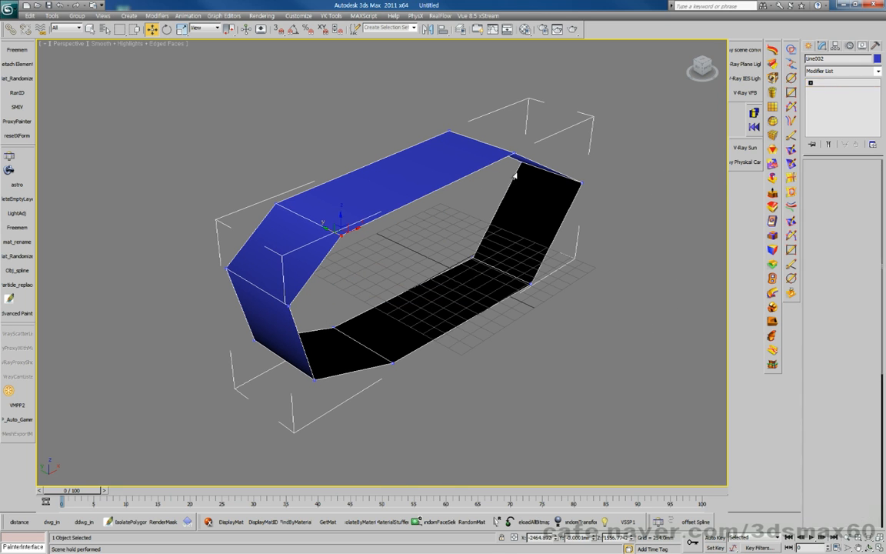
{"action": "left_click", "coordinate": [559, 228]}
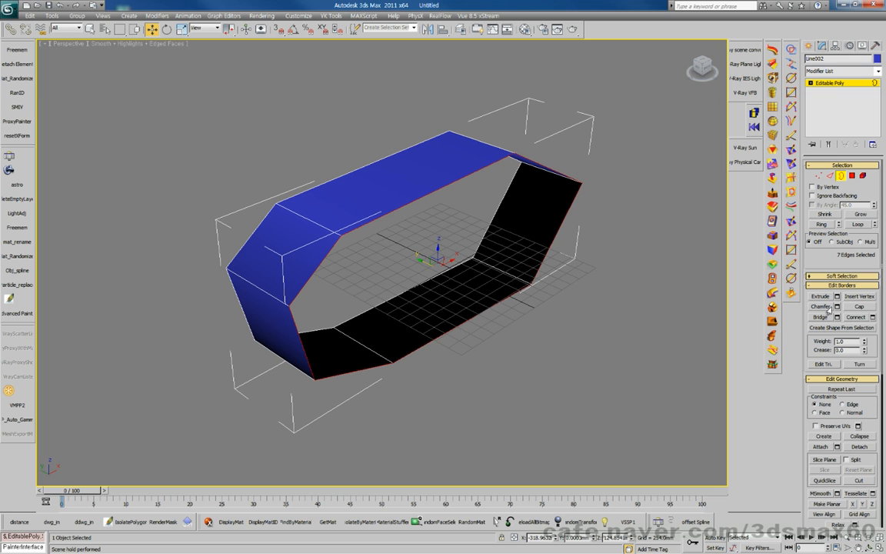
{"action": "key", "text": "alt+p"}
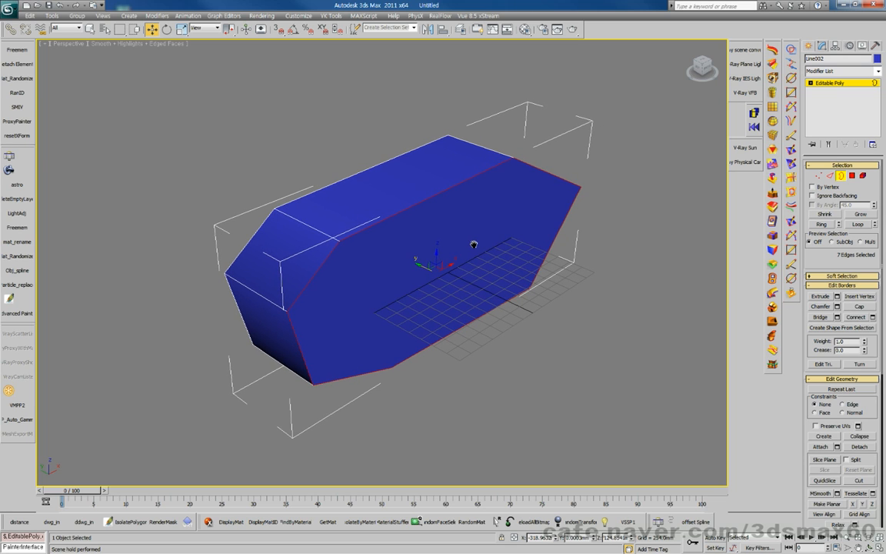
Return to the object level and move the capped shape along Y, viewed from its open side
{"action": "middle_click_drag", "start_coordinate": [474, 245], "coordinate": [590, 205], "text": "alt"}
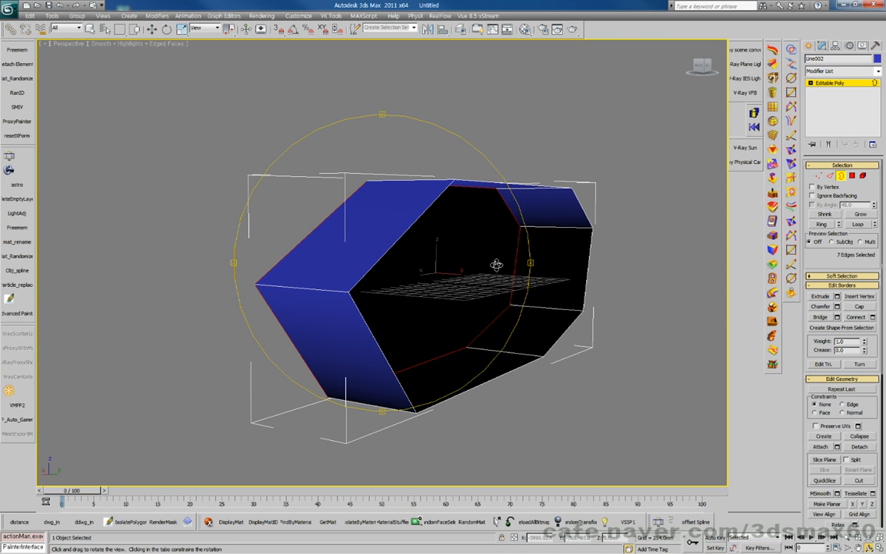
{"action": "key", "text": "w"}
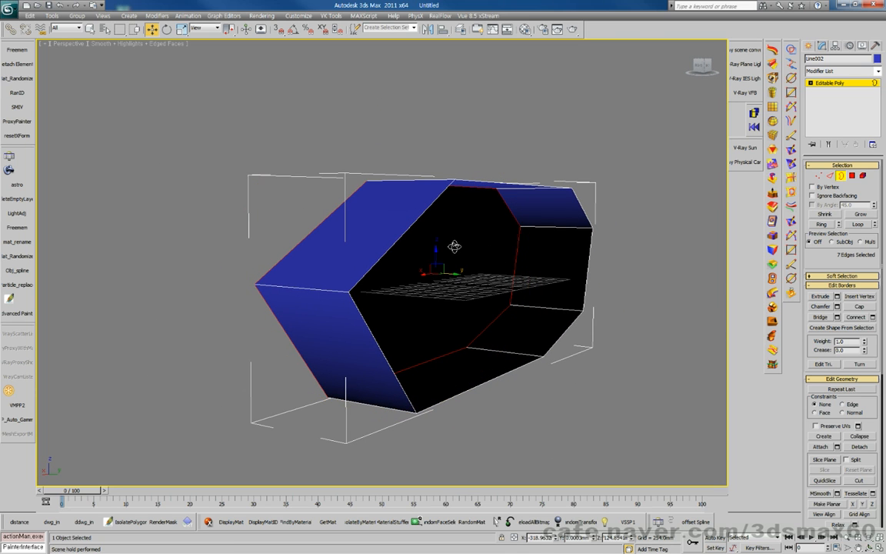
{"action": "left_click", "coordinate": [825, 84]}
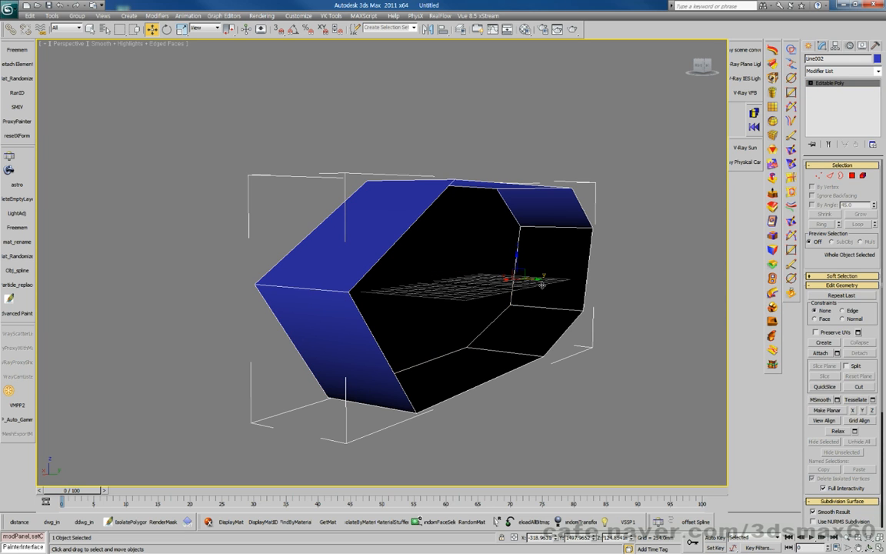
{"action": "left_click_drag", "start_coordinate": [540, 263], "coordinate": [494, 260]}
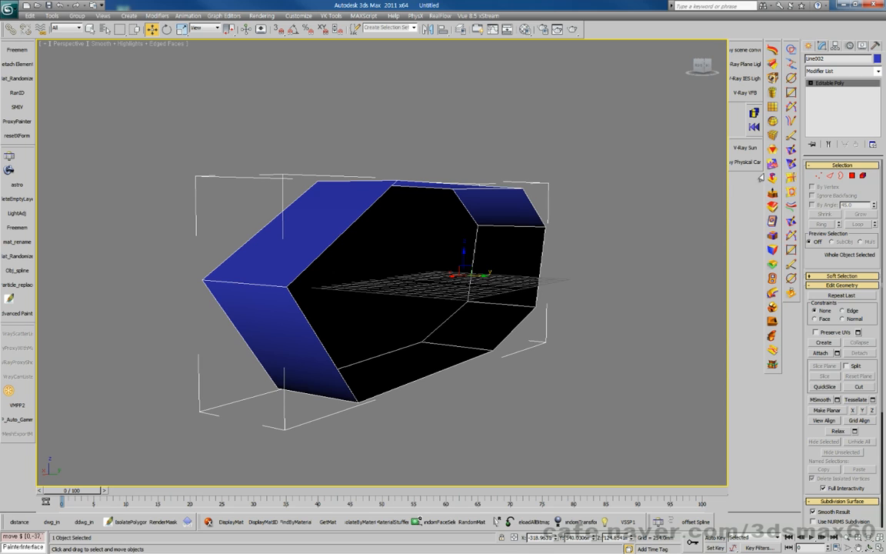
{"action": "left_click", "coordinate": [875, 72]}
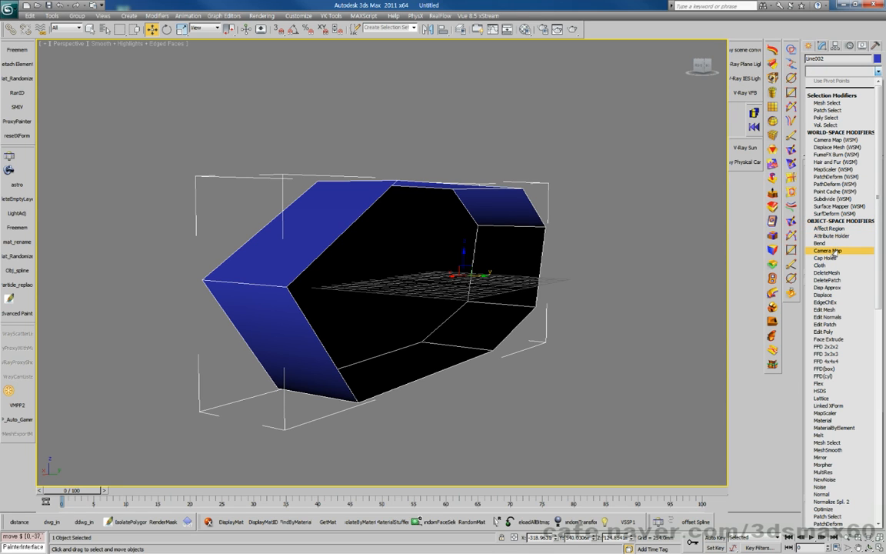
{"action": "left_click", "coordinate": [664, 256]}
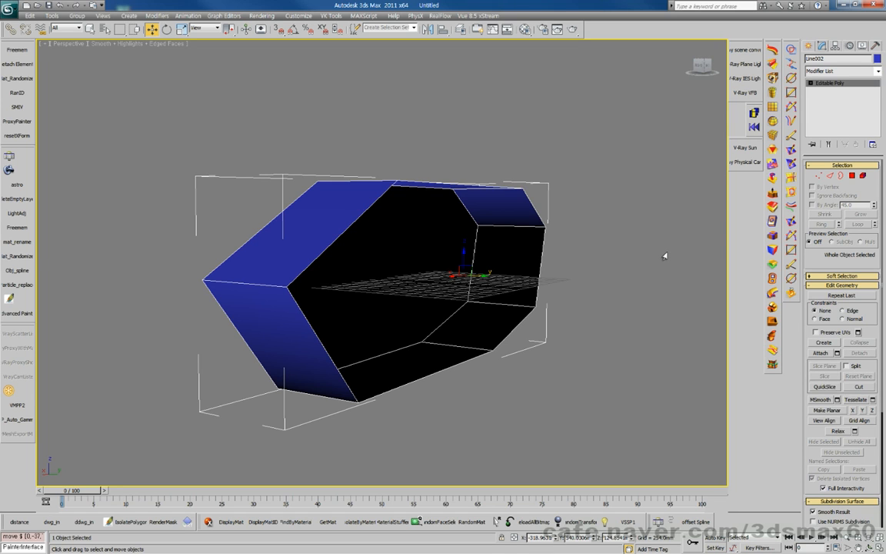
Add a Checker map to the diffuse channel of the first V-Ray material and assign the material to the capped shape
{"action": "key", "text": "m"}
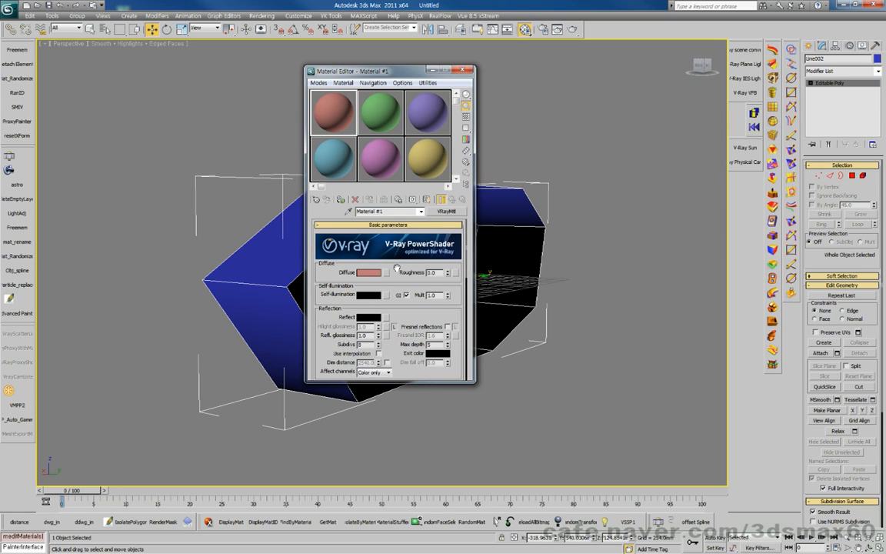
{"action": "left_click", "coordinate": [384, 273]}
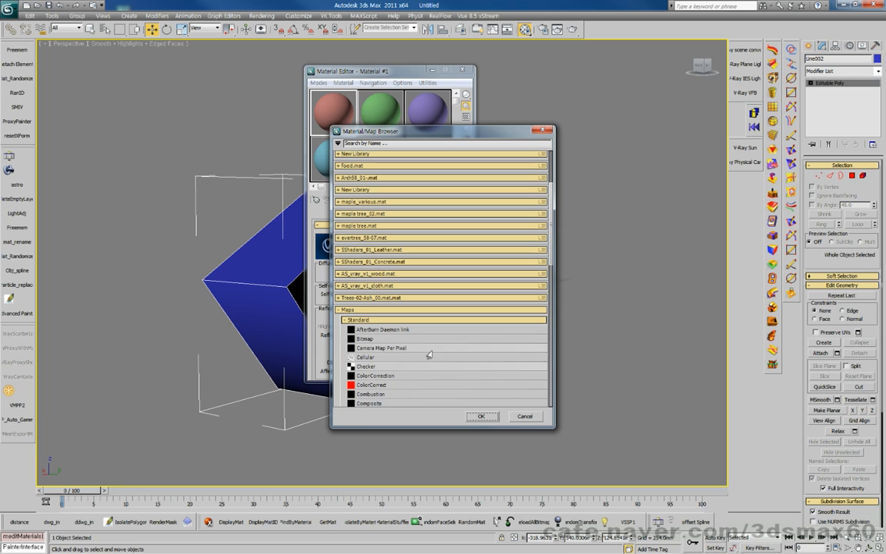
{"action": "double_click", "coordinate": [366, 366]}
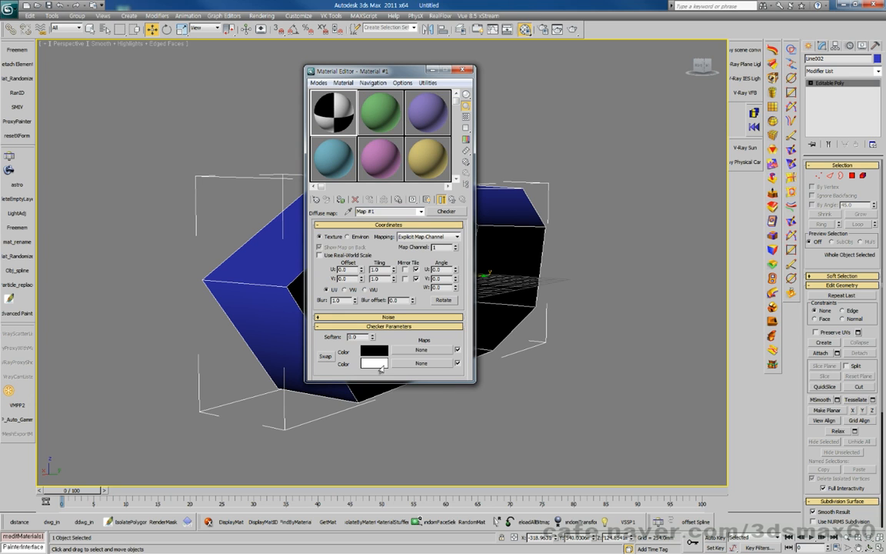
{"action": "left_click", "coordinate": [369, 199]}
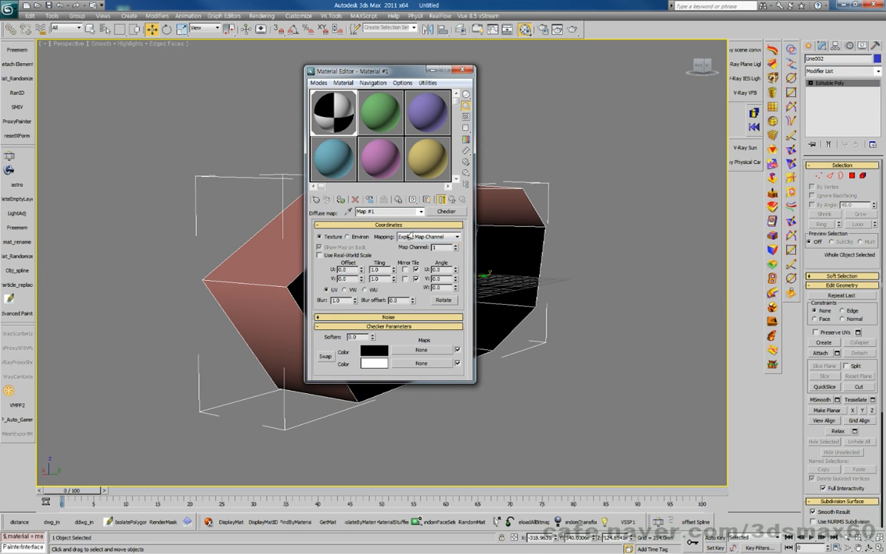
Set the Checker map's U and V tiling to 10 and show the map on the shape in the viewport
{"action": "type", "text": "10"}
{"action": "key", "text": "Return"}
{"action": "left_click_drag", "start_coordinate": [382, 279], "coordinate": [355, 280]}
{"action": "type", "text": "10"}
{"action": "key", "text": "Return"}
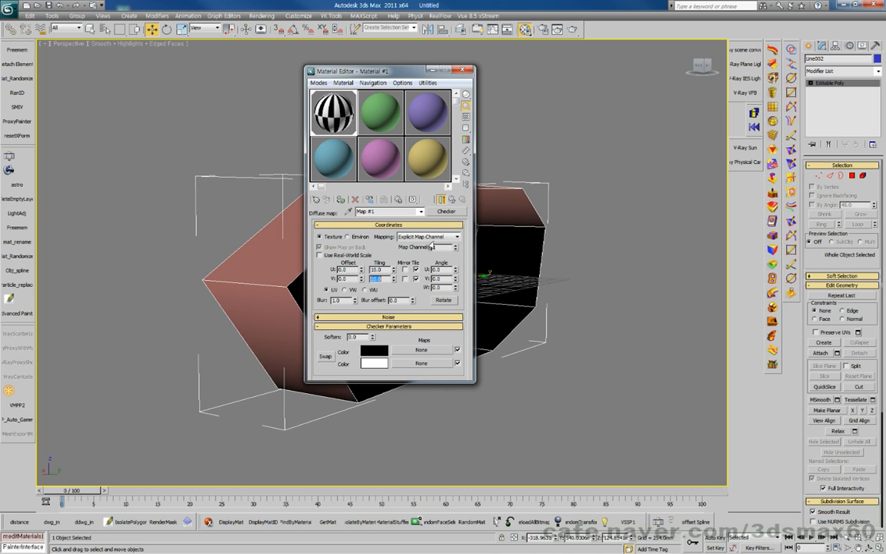
{"action": "left_click", "coordinate": [427, 200]}
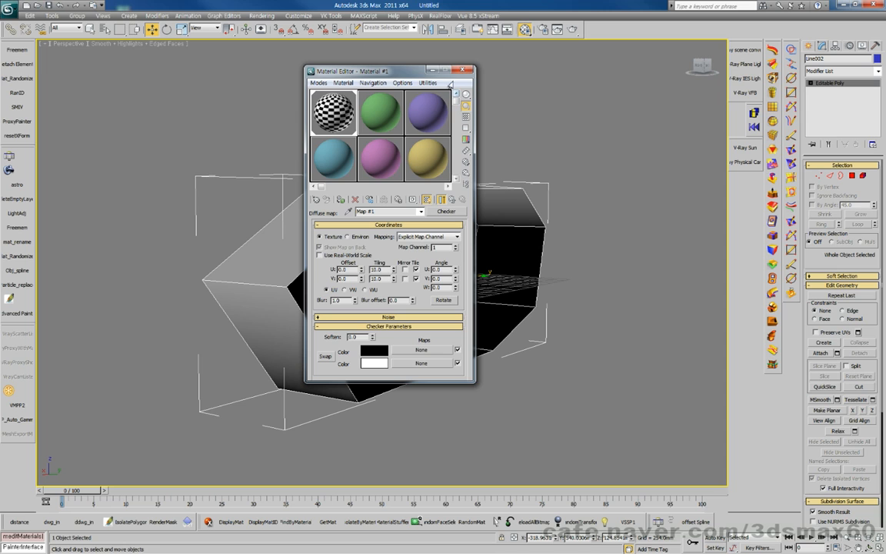
{"action": "left_click", "coordinate": [461, 70]}
Apply a UVW Mapping modifier to the shape with Box mapping
{"action": "middle_click_drag", "start_coordinate": [438, 259], "coordinate": [462, 272]}
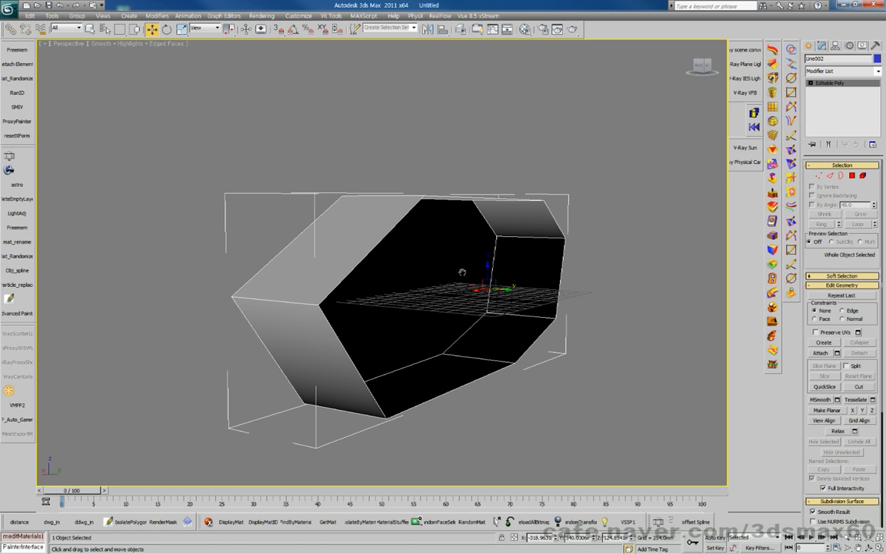
{"action": "key", "text": "alt+u"}
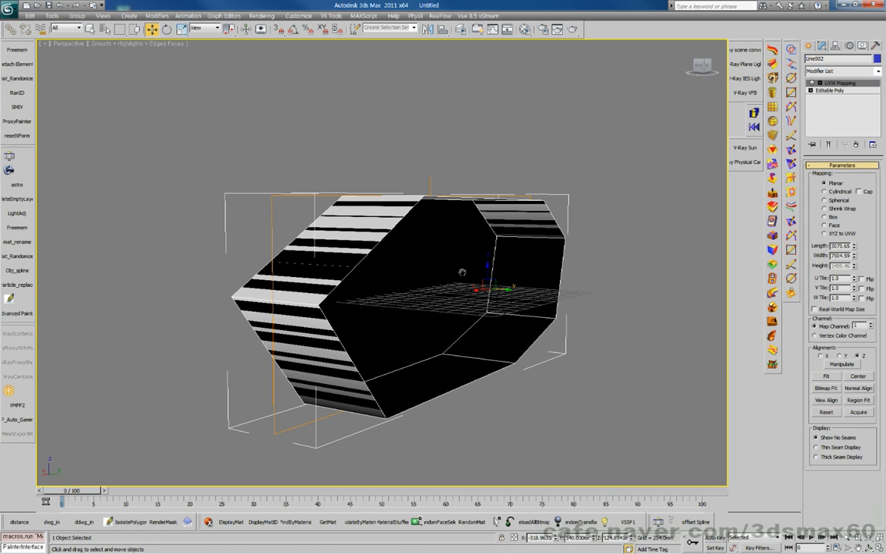
{"action": "left_click", "coordinate": [823, 218]}
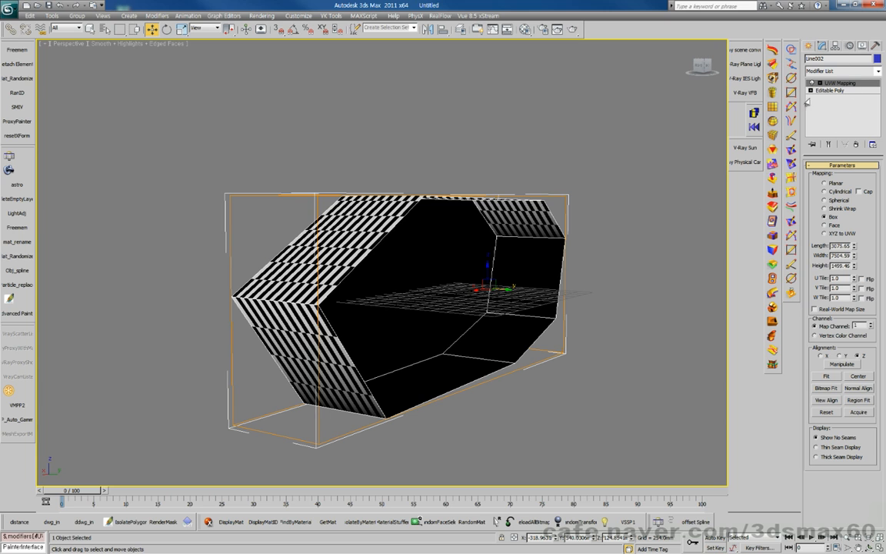
Scale the UVW Mapping gizmo wider across the shape's depth to even out the compressed checks, and leave the gizmo level
{"action": "middle_click_drag", "start_coordinate": [339, 265], "coordinate": [355, 259]}
{"action": "key", "text": "ctrl+r"}
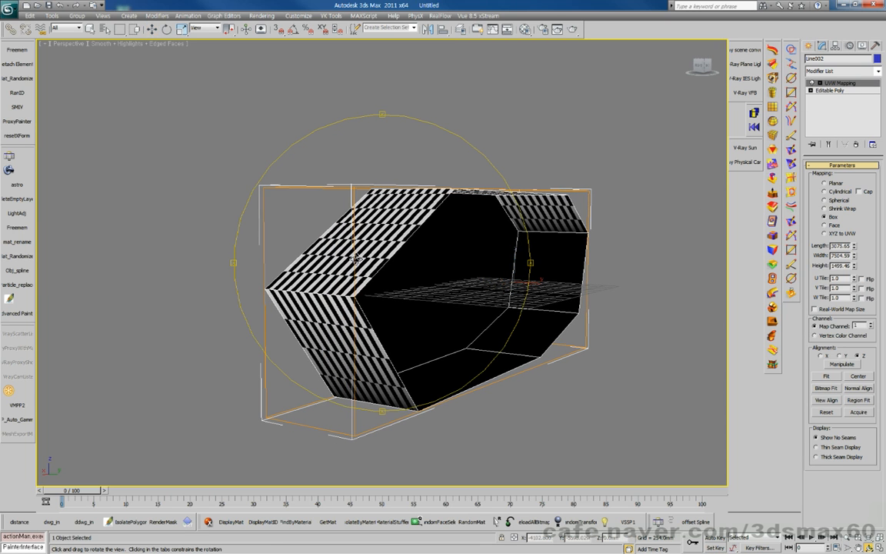
{"action": "left_click_drag", "start_coordinate": [377, 250], "coordinate": [458, 255]}
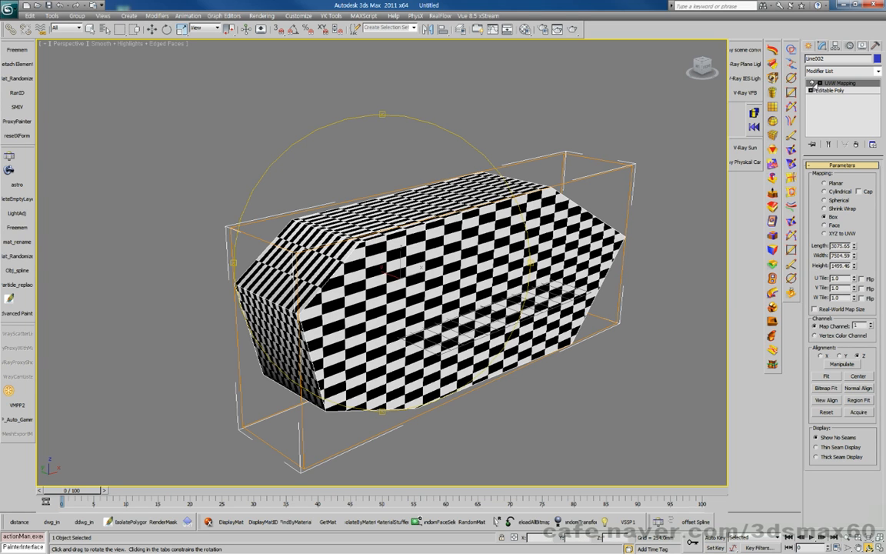
{"action": "left_click", "coordinate": [819, 83]}
{"action": "left_click", "coordinate": [833, 91]}
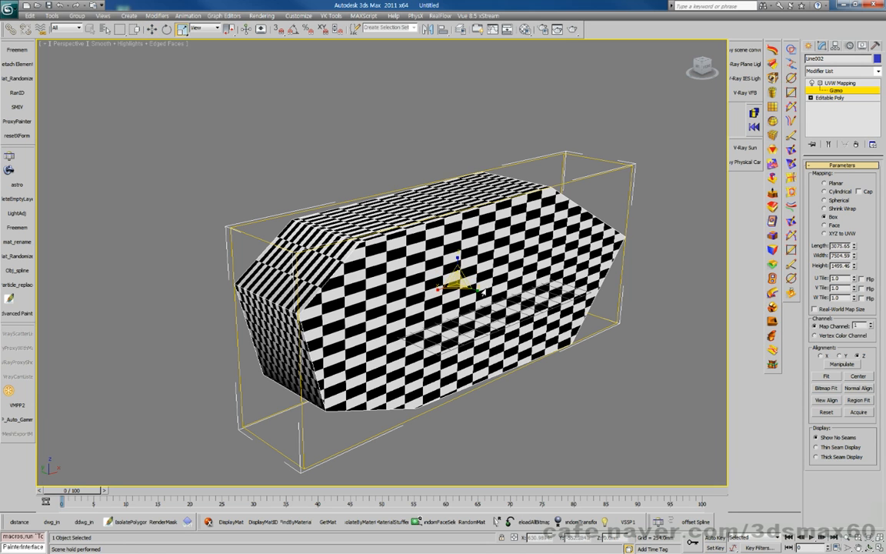
{"action": "key", "text": "r"}
{"action": "left_click_drag", "start_coordinate": [476, 277], "coordinate": [552, 314]}
{"action": "scroll", "coordinate": [360, 225], "scroll_direction": "down", "scroll_amount": 3}
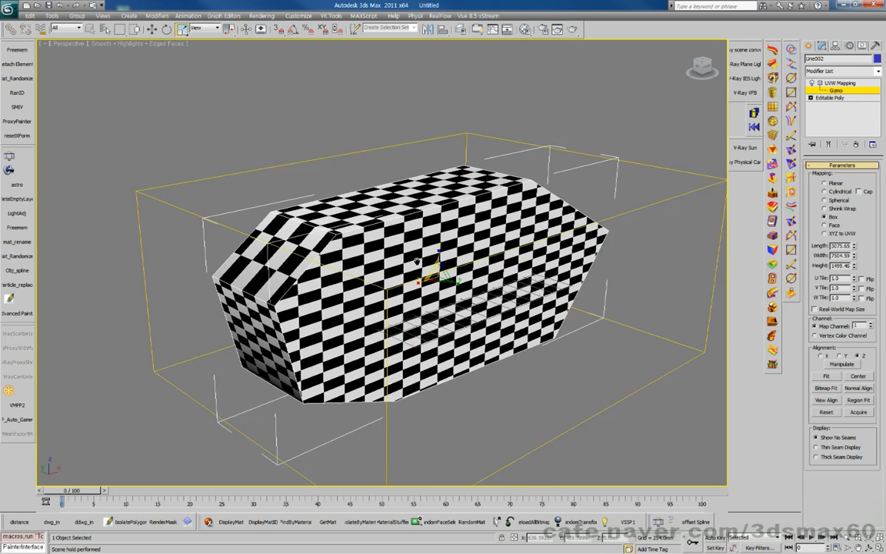
{"action": "left_click", "coordinate": [836, 83]}
Delete the checkered shape and frame the empty scene
{"action": "scroll", "coordinate": [364, 209], "scroll_direction": "up", "scroll_amount": 2}
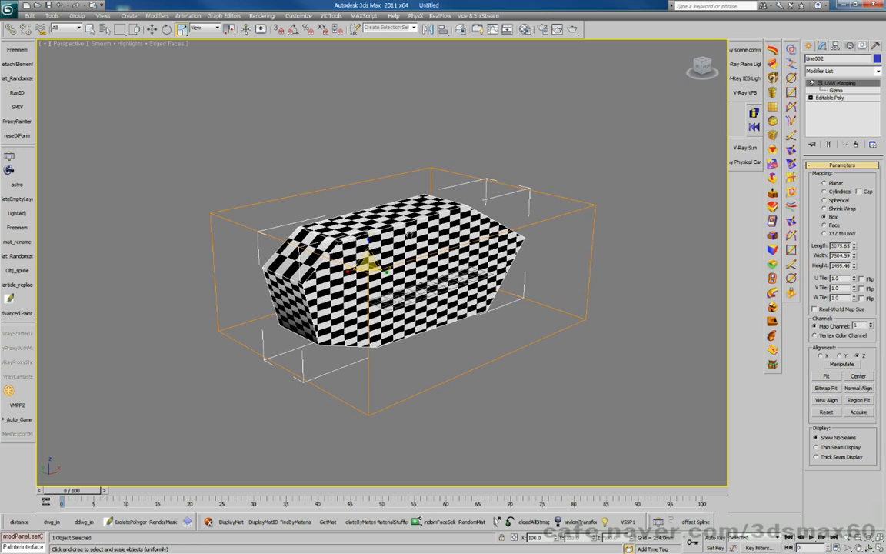
{"action": "key", "text": "Delete"}
{"action": "key", "text": "z"}
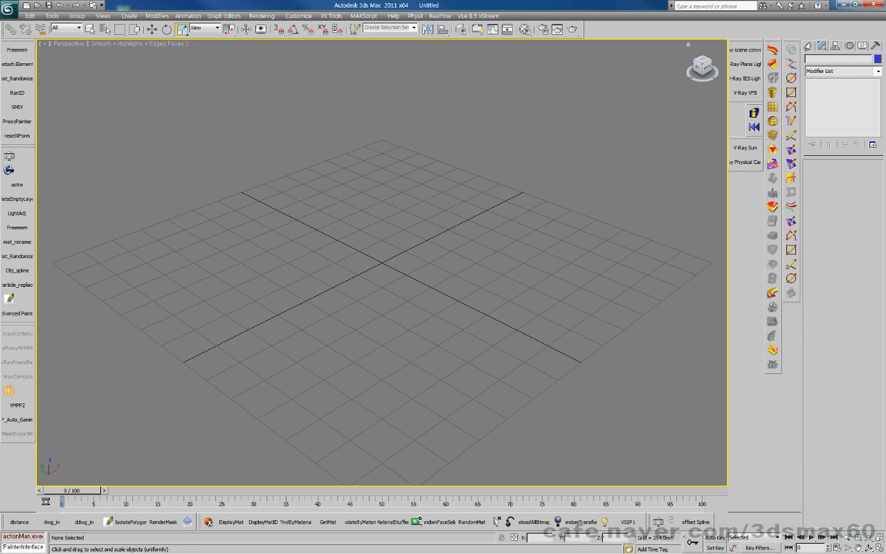
Draw an open S-shaped Bezier curve across the ground grid with the Line tool
{"action": "left_click", "coordinate": [808, 46]}
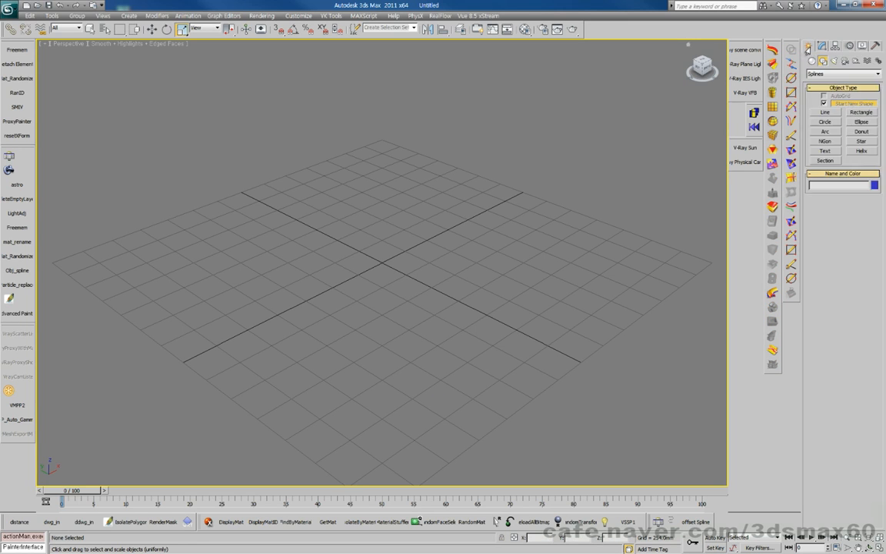
{"action": "left_click", "coordinate": [823, 122]}
{"action": "left_click", "coordinate": [824, 112]}
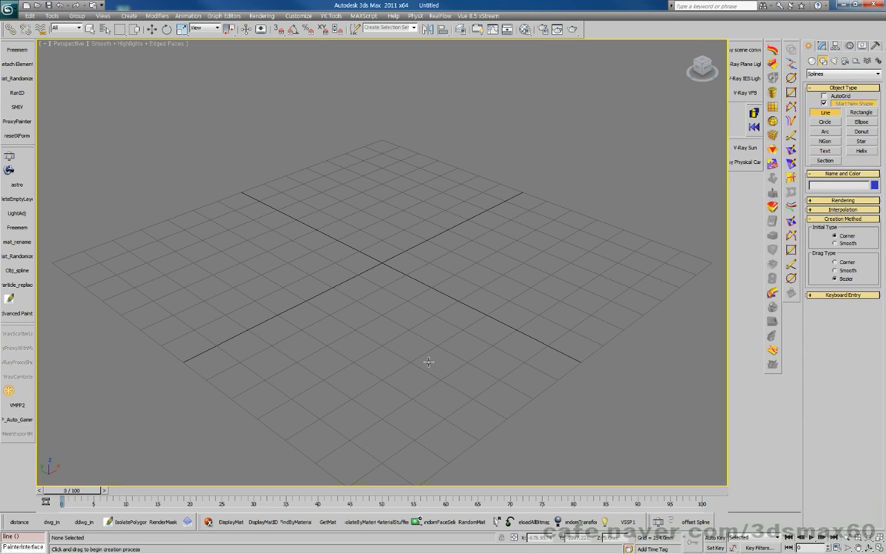
{"action": "left_click_drag", "start_coordinate": [354, 390], "coordinate": [366, 377]}
{"action": "left_click_drag", "start_coordinate": [458, 299], "coordinate": [470, 264]}
{"action": "left_click_drag", "start_coordinate": [401, 170], "coordinate": [423, 120]}
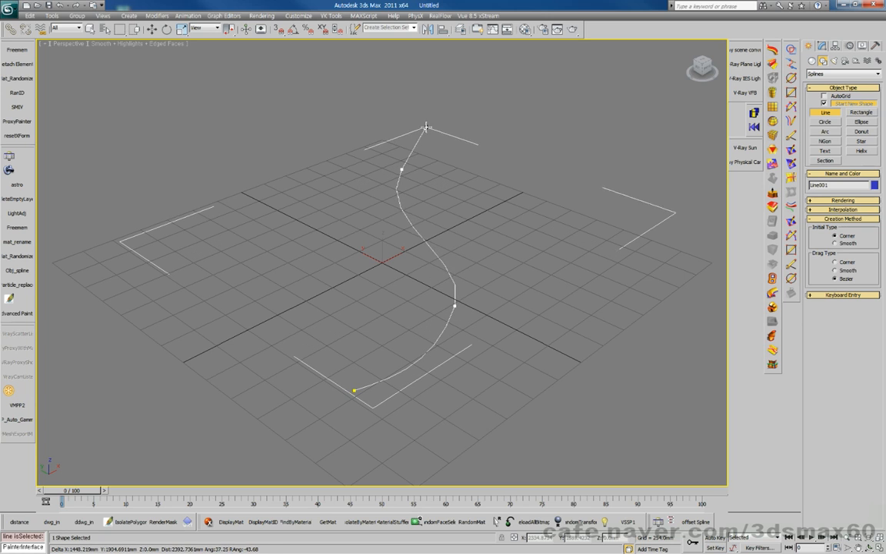
{"action": "left_click", "coordinate": [560, 148]}
{"action": "right_click", "coordinate": [551, 170]}
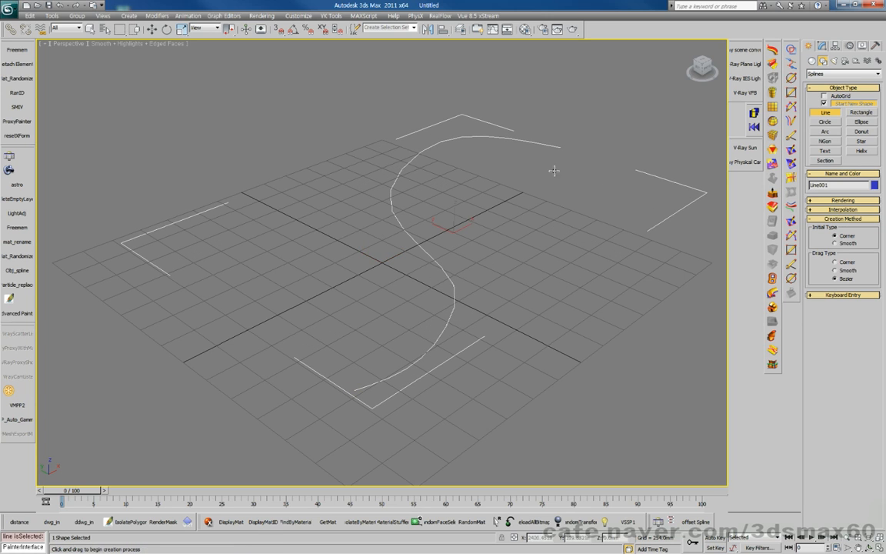
{"action": "key", "text": "r"}
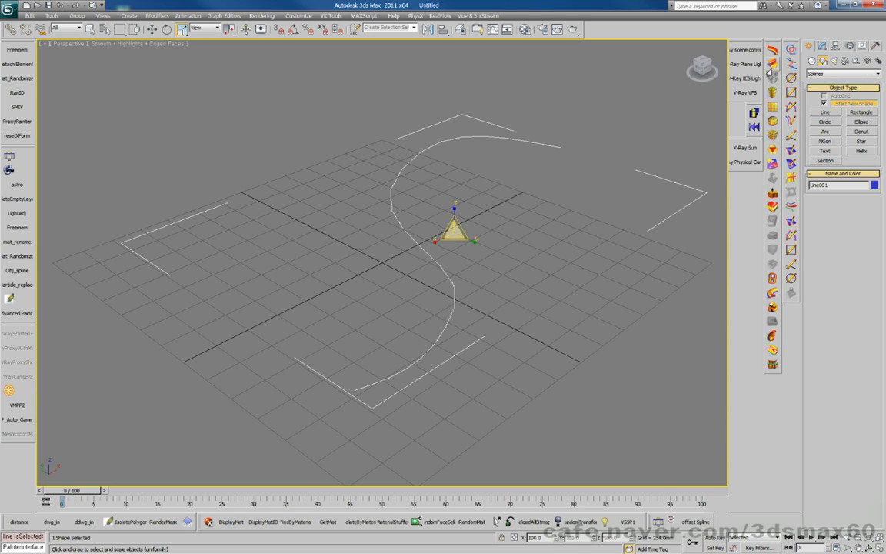
{"action": "left_click", "coordinate": [821, 49]}
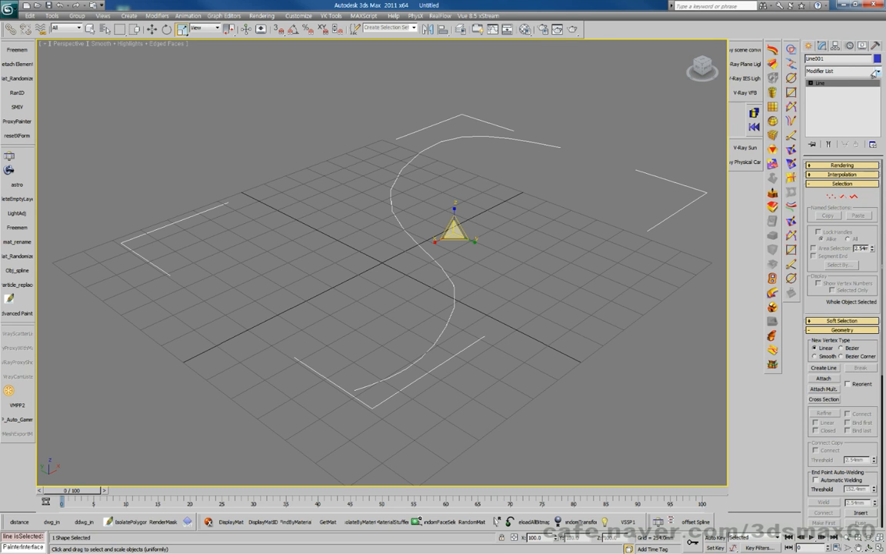
{"action": "left_click", "coordinate": [842, 70]}
{"action": "key", "text": "u"}
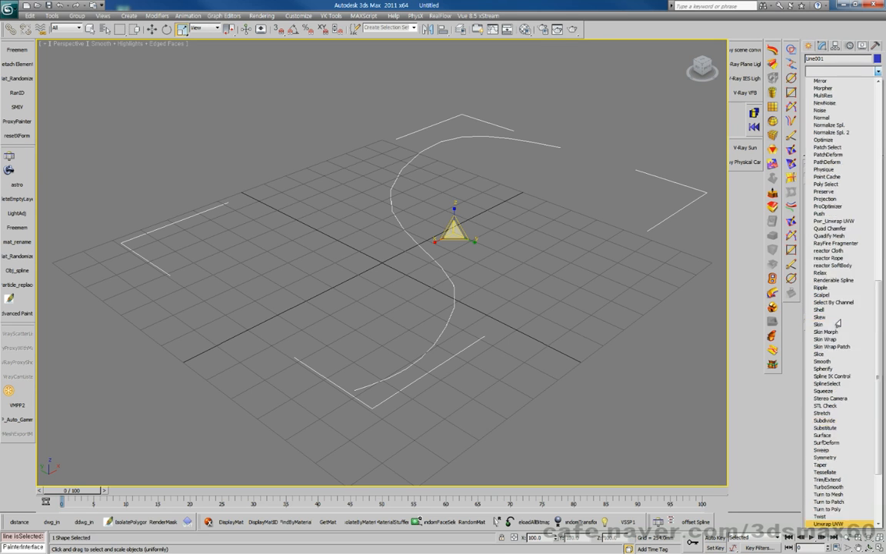
{"action": "scroll", "coordinate": [839, 323], "scroll_direction": "down", "scroll_amount": 5}
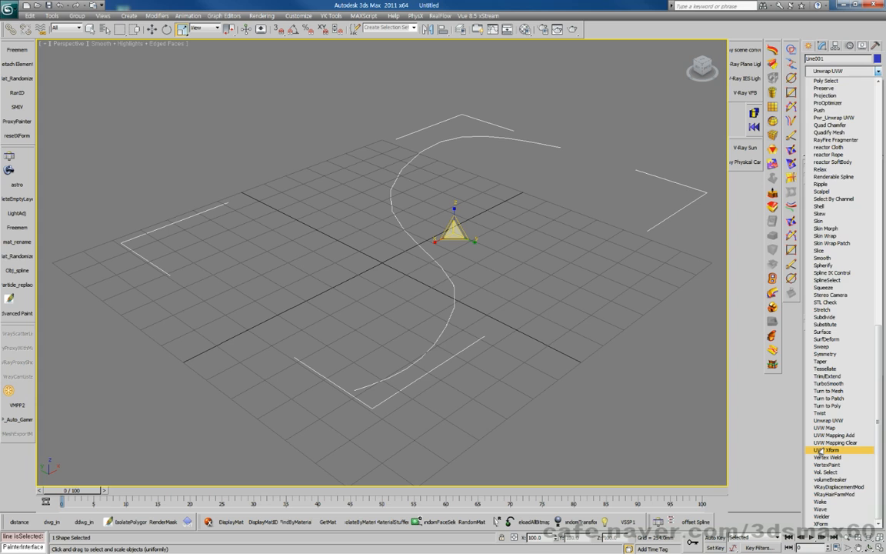
{"action": "left_click", "coordinate": [799, 452]}
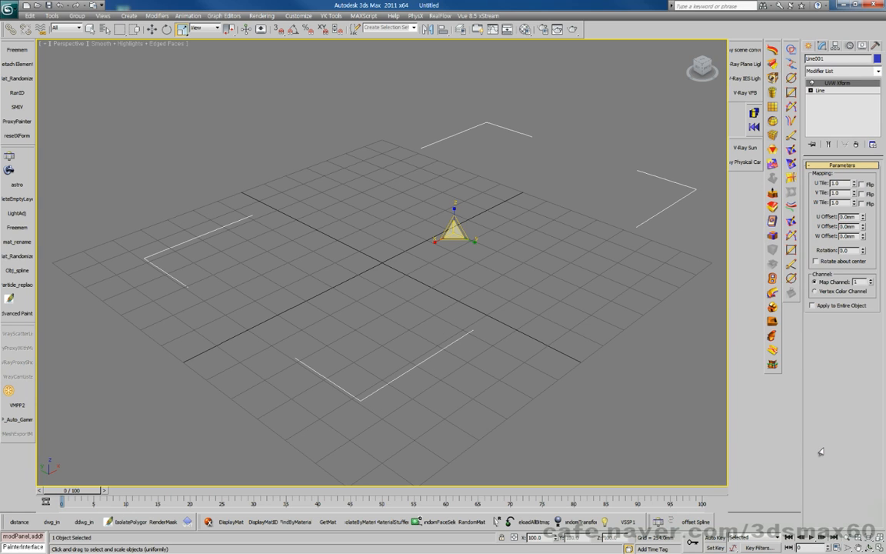
{"action": "left_click", "coordinate": [850, 145]}
{"action": "middle_click_drag", "start_coordinate": [454, 263], "coordinate": [457, 273]}
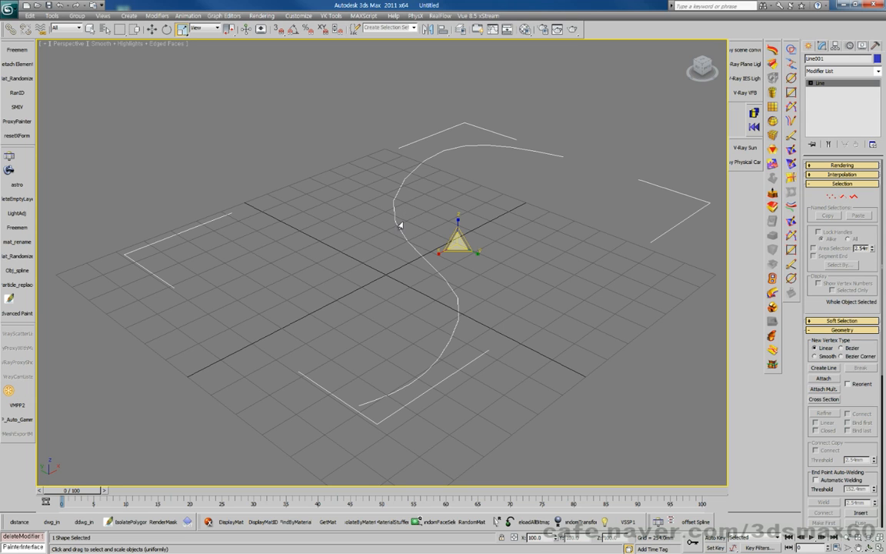
{"action": "middle_click_drag", "start_coordinate": [426, 232], "coordinate": [402, 232]}
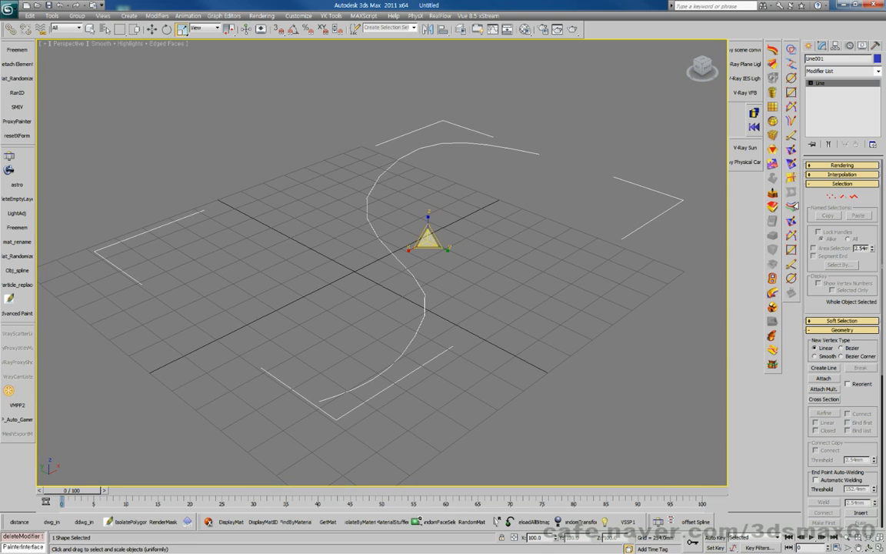
{"action": "left_click_drag", "start_coordinate": [579, 189], "coordinate": [369, 130]}
{"action": "right_click", "coordinate": [404, 248]}
{"action": "left_click", "coordinate": [410, 258]}
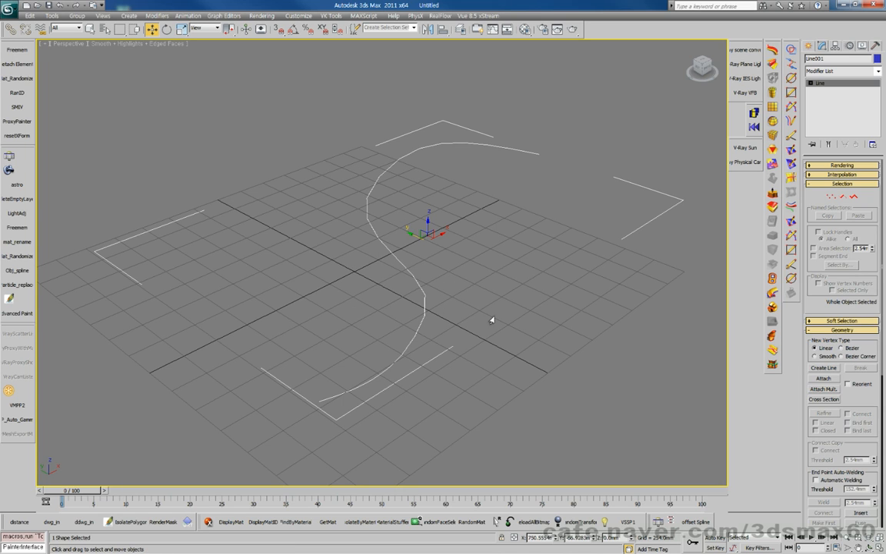
{"action": "mouse_move", "coordinate": [707, 442]}
{"action": "left_mouse_down"}
{"action": "mouse_move", "coordinate": [279, 82]}
{"action": "mouse_move", "coordinate": [243, 81]}
{"action": "left_mouse_up"}
{"action": "middle_click_drag", "start_coordinate": [497, 229], "coordinate": [508, 233]}
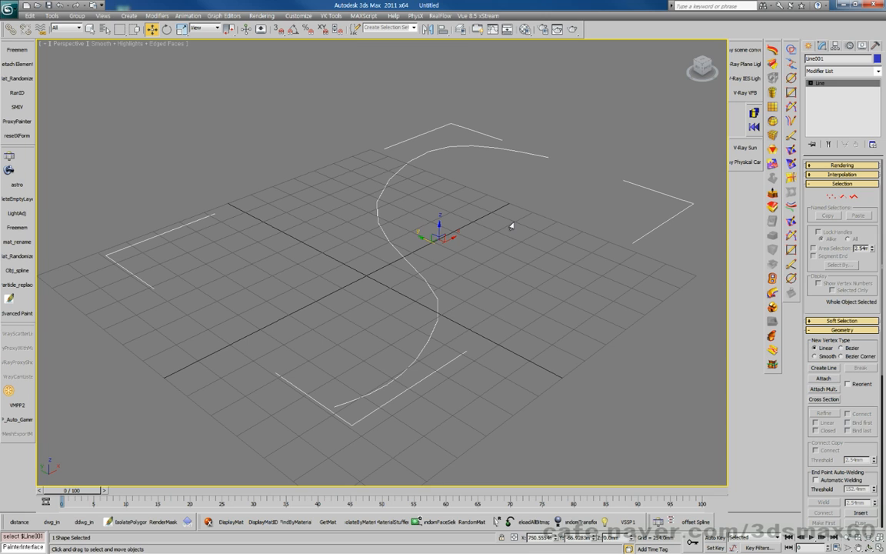
{"action": "key", "text": "j"}
{"action": "scroll", "coordinate": [511, 226], "scroll_direction": "down", "scroll_amount": 3}
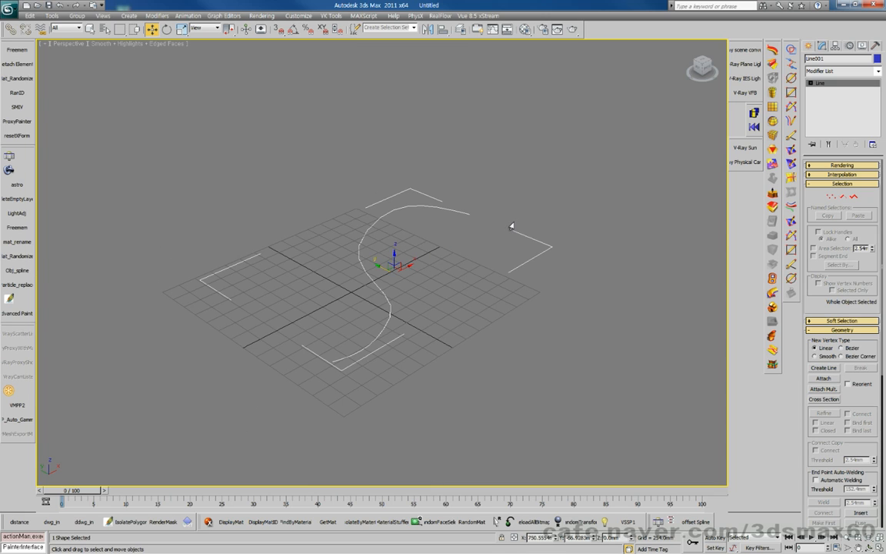
{"action": "scroll", "coordinate": [492, 221], "scroll_direction": "up", "scroll_amount": 5}
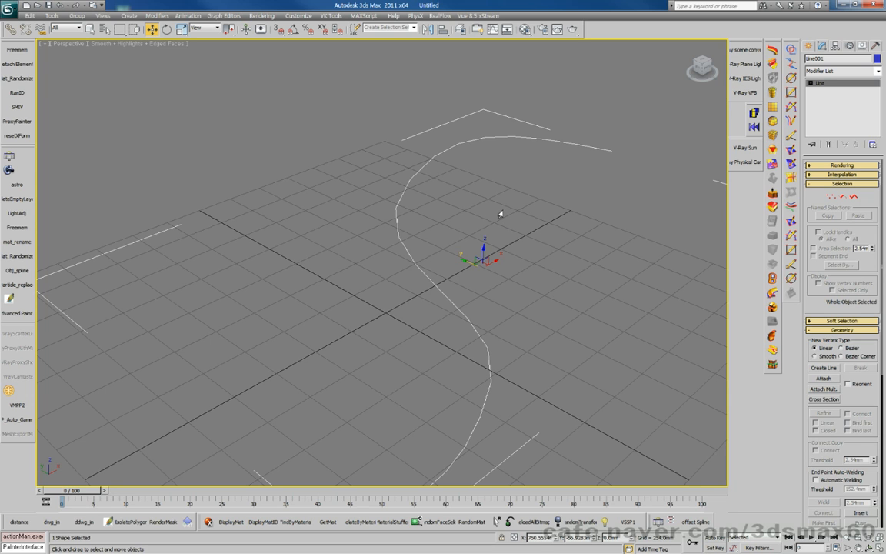
{"action": "middle_click_drag", "start_coordinate": [502, 213], "coordinate": [473, 190]}
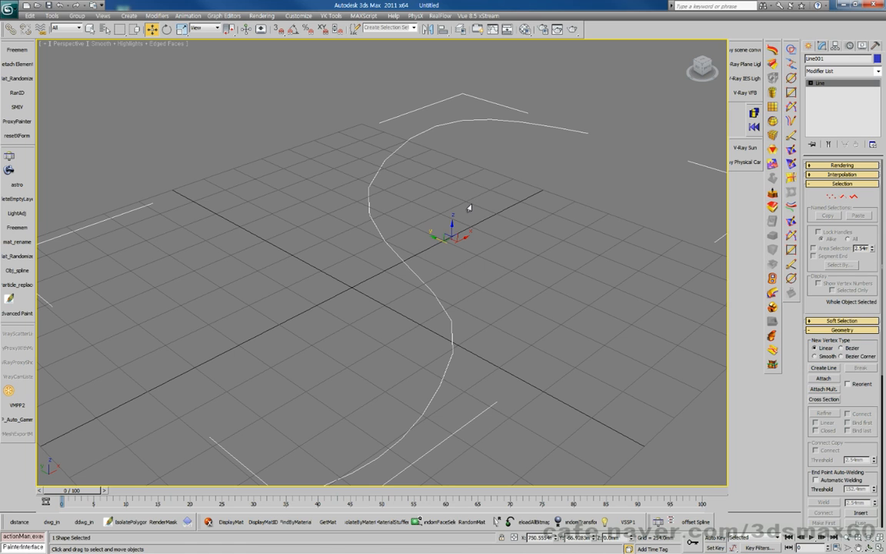
{"action": "scroll", "coordinate": [469, 207], "scroll_direction": "down", "scroll_amount": 2}
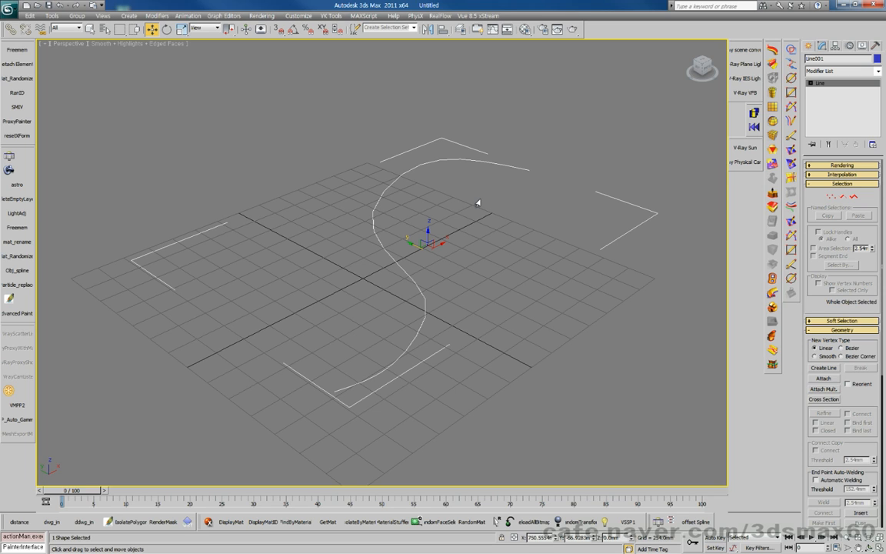
{"action": "scroll", "coordinate": [525, 213], "scroll_direction": "down", "scroll_amount": 5}
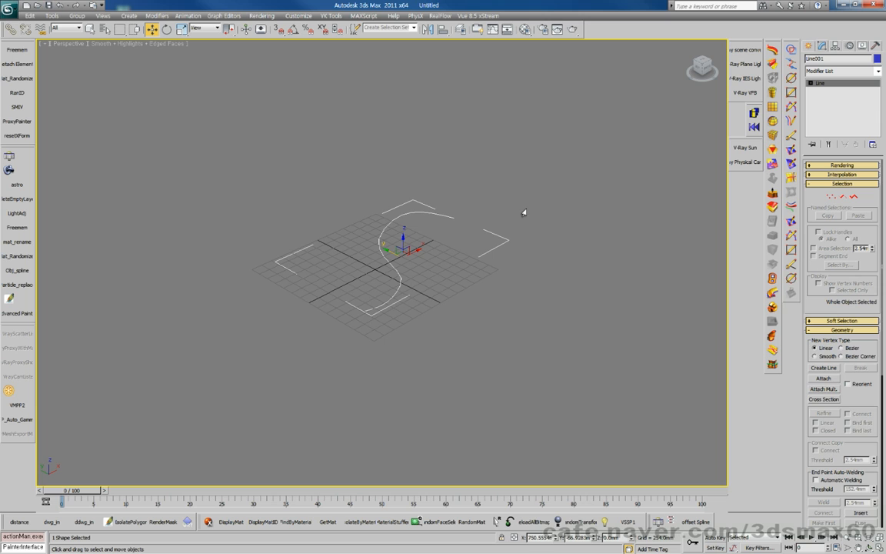
Set the line's Area Selection distance to 0 mm
{"action": "scroll", "coordinate": [526, 213], "scroll_direction": "up", "scroll_amount": 5}
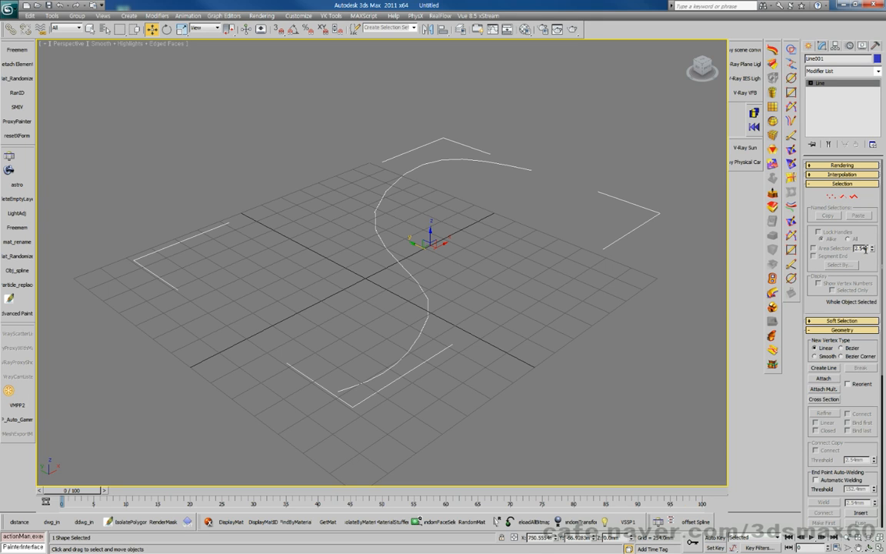
{"action": "double_click", "coordinate": [865, 249]}
{"action": "type", "text": "2020"}
{"action": "key", "text": "Return"}
{"action": "type", "text": "1"}
{"action": "key", "text": "Return"}
{"action": "middle_click_drag", "start_coordinate": [380, 296], "coordinate": [330, 293]}
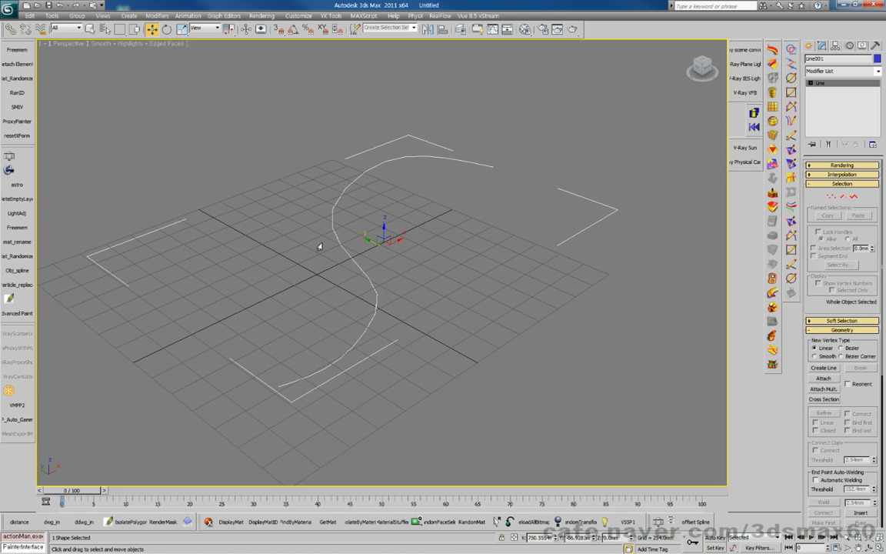
{"action": "scroll", "coordinate": [319, 248], "scroll_direction": "up", "scroll_amount": 1}
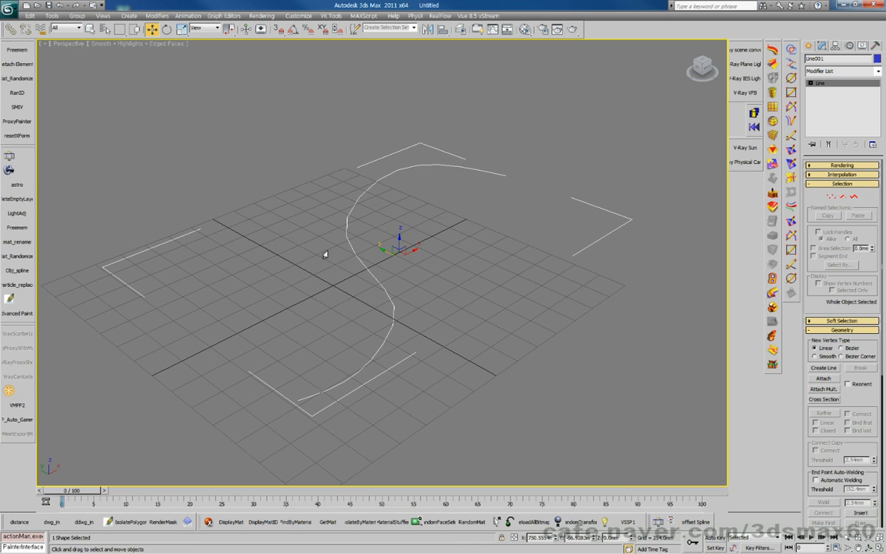
{"action": "scroll", "coordinate": [337, 250], "scroll_direction": "up", "scroll_amount": 1}
{"action": "scroll", "coordinate": [338, 248], "scroll_direction": "down", "scroll_amount": 2}
{"action": "left_click", "coordinate": [857, 248]}
{"action": "scroll", "coordinate": [522, 269], "scroll_direction": "up", "scroll_amount": 1}
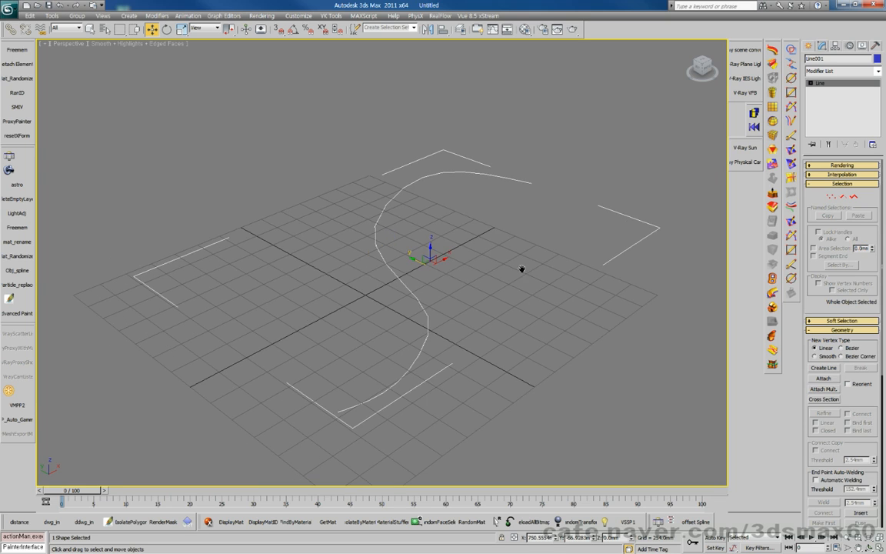
{"action": "scroll", "coordinate": [523, 270], "scroll_direction": "up", "scroll_amount": 1}
{"action": "scroll", "coordinate": [525, 269], "scroll_direction": "down", "scroll_amount": 2}
{"action": "scroll", "coordinate": [526, 268], "scroll_direction": "up", "scroll_amount": 1}
{"action": "scroll", "coordinate": [530, 265], "scroll_direction": "up", "scroll_amount": 1}
{"action": "middle_click_drag", "start_coordinate": [510, 253], "coordinate": [492, 224]}
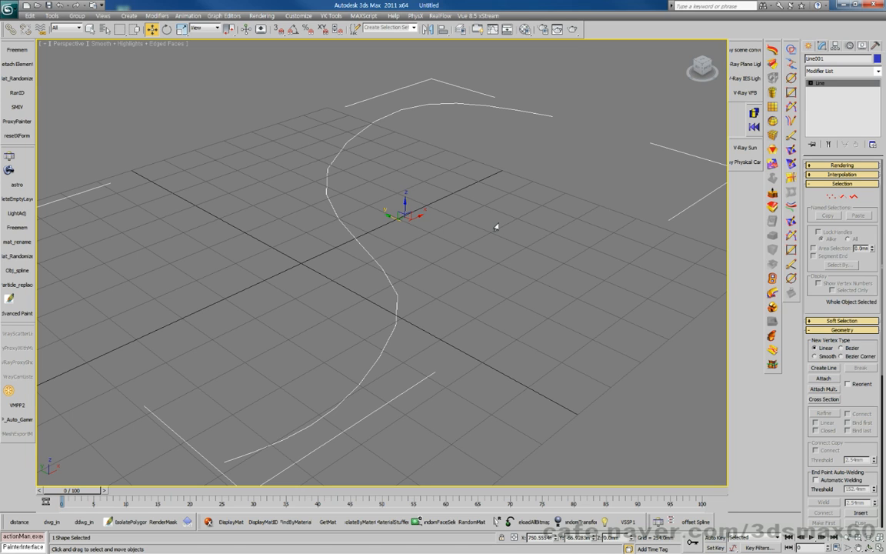
{"action": "middle_click_drag", "start_coordinate": [481, 228], "coordinate": [458, 223]}
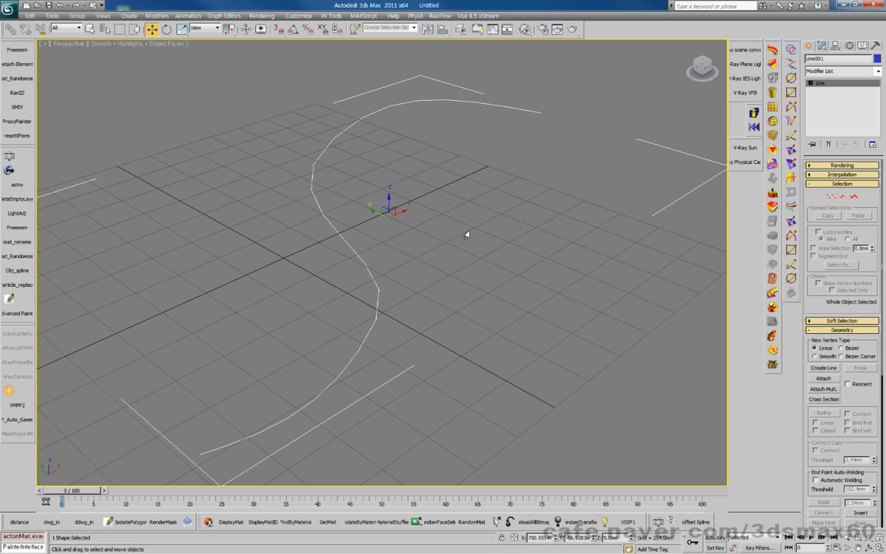
{"action": "middle_click_drag", "start_coordinate": [464, 234], "coordinate": [412, 222]}
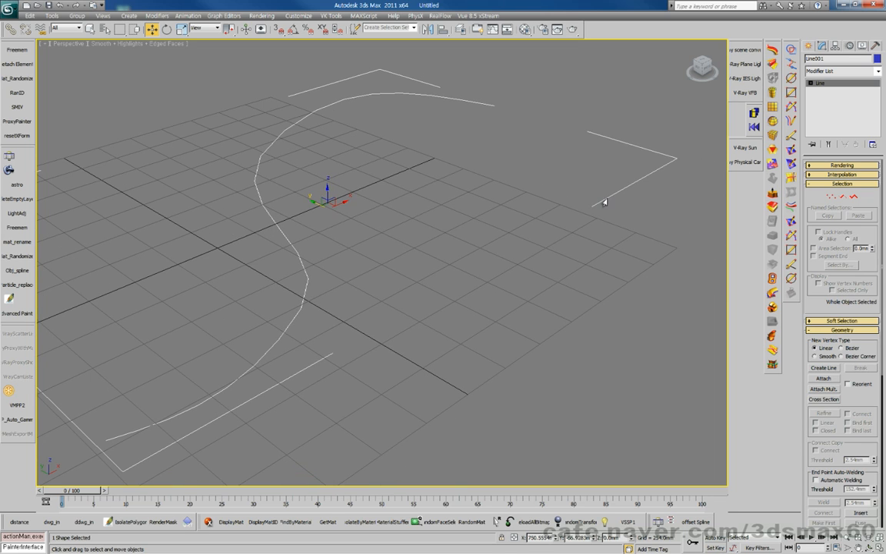
Draw a circle with a radius of about 382 mm on the ground beside the S-shaped curve
{"action": "left_click", "coordinate": [809, 46]}
{"action": "left_click", "coordinate": [824, 122]}
{"action": "left_click_drag", "start_coordinate": [494, 399], "coordinate": [529, 463]}
{"action": "middle_click_drag", "start_coordinate": [481, 344], "coordinate": [465, 306]}
{"action": "scroll", "coordinate": [463, 305], "scroll_direction": "down", "scroll_amount": 3}
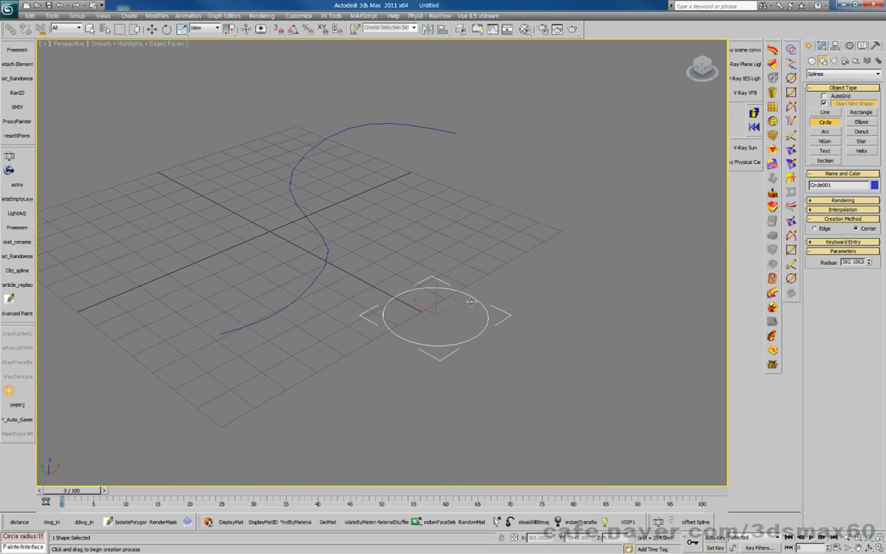
{"action": "right_click", "coordinate": [468, 306]}
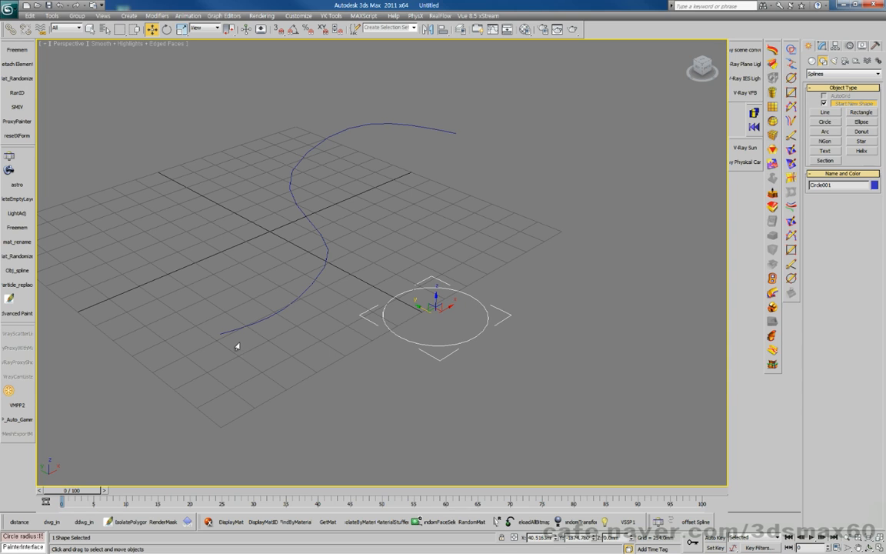
Loft the circle along the S-shaped line as a compound object to form a curved tube, and open its parameters for modification
{"action": "left_click_drag", "start_coordinate": [495, 389], "coordinate": [343, 269]}
{"action": "left_click", "coordinate": [312, 226]}
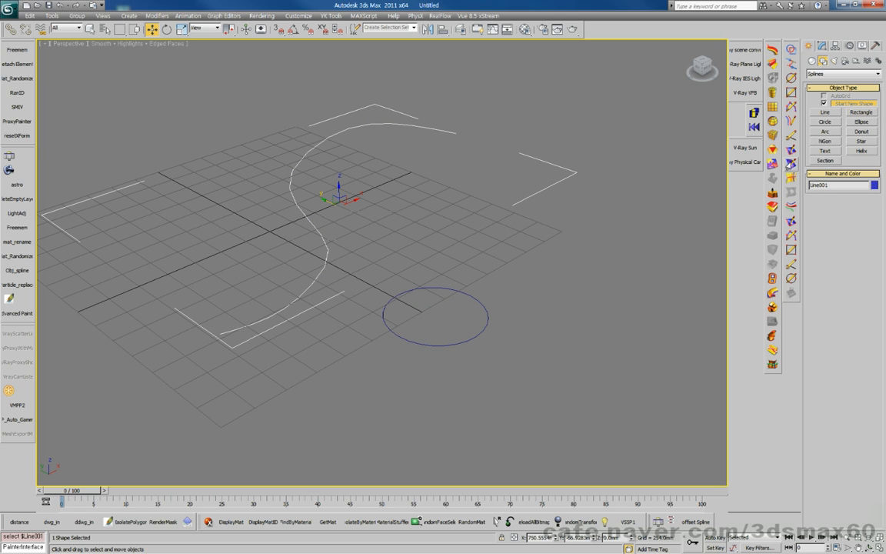
{"action": "left_click", "coordinate": [811, 61]}
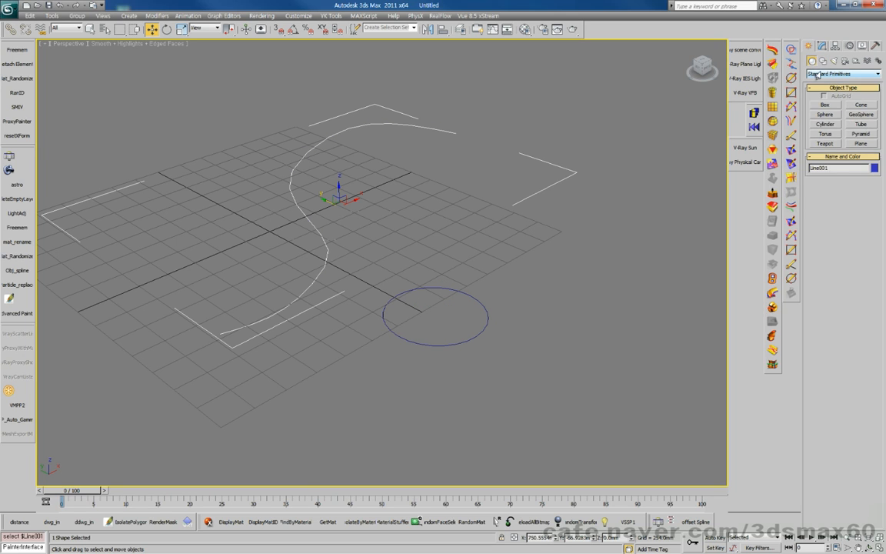
{"action": "left_click", "coordinate": [817, 74]}
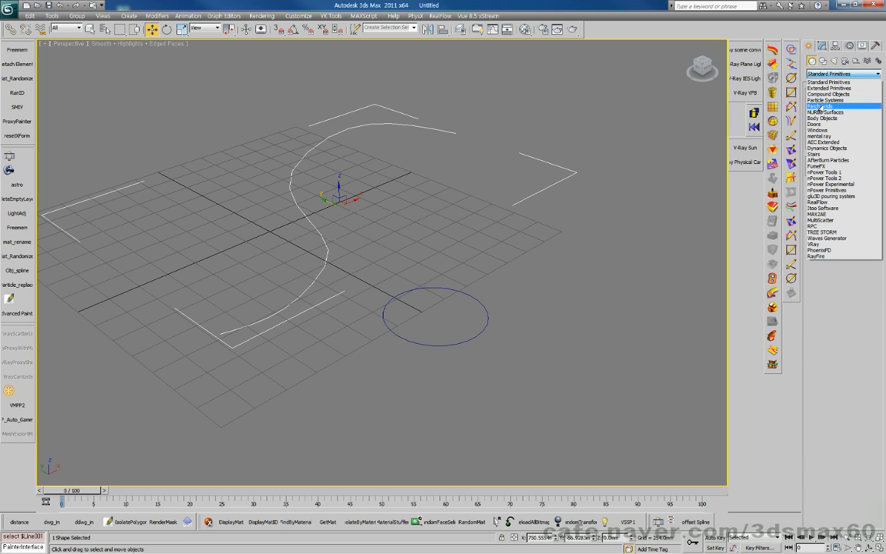
{"action": "left_click", "coordinate": [827, 94]}
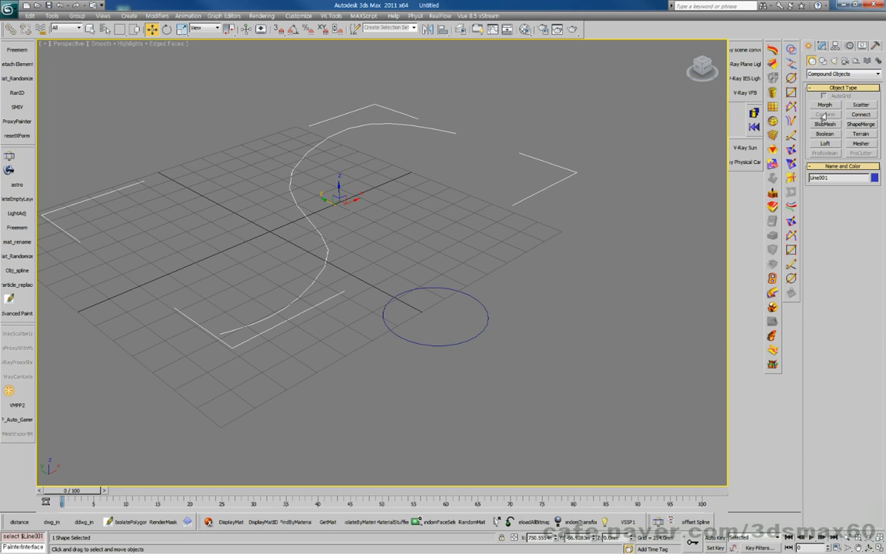
{"action": "left_click", "coordinate": [824, 143]}
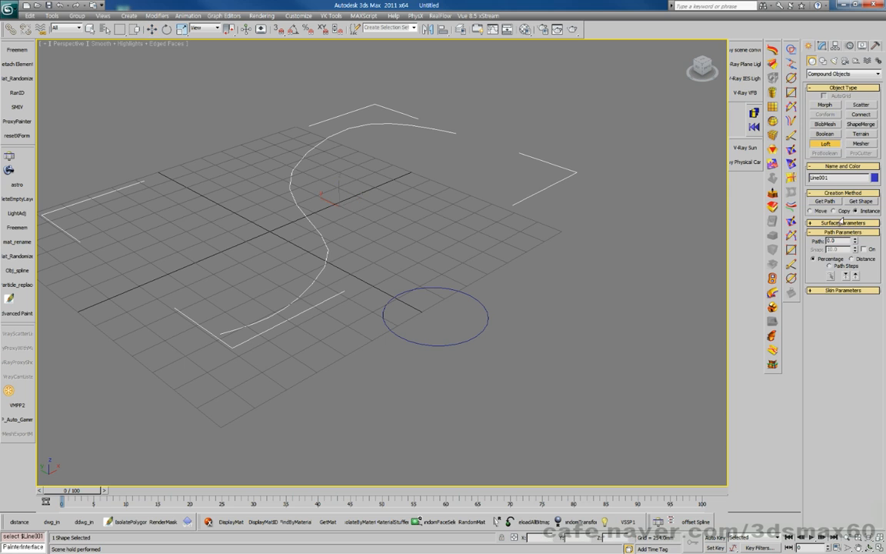
{"action": "left_click", "coordinate": [465, 340]}
{"action": "key", "text": "w"}
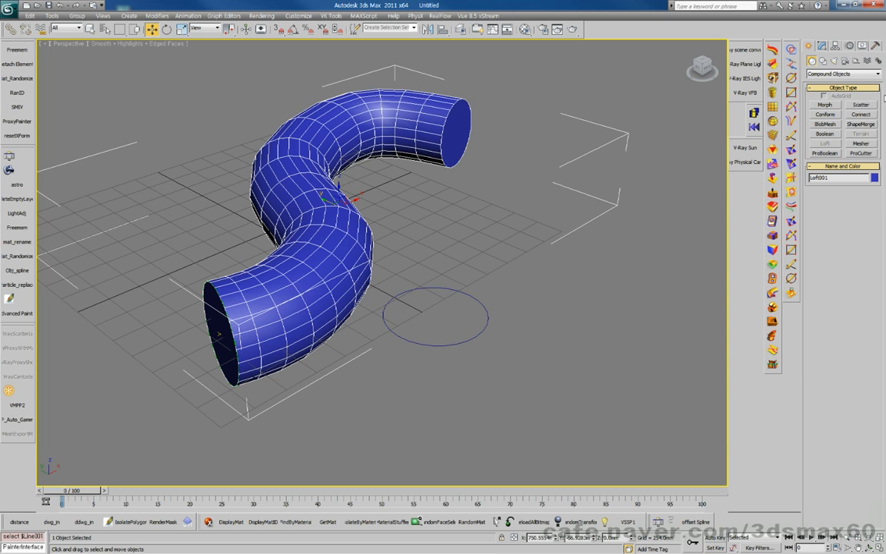
{"action": "left_click", "coordinate": [822, 46]}
{"action": "middle_click_drag", "start_coordinate": [465, 230], "coordinate": [501, 269]}
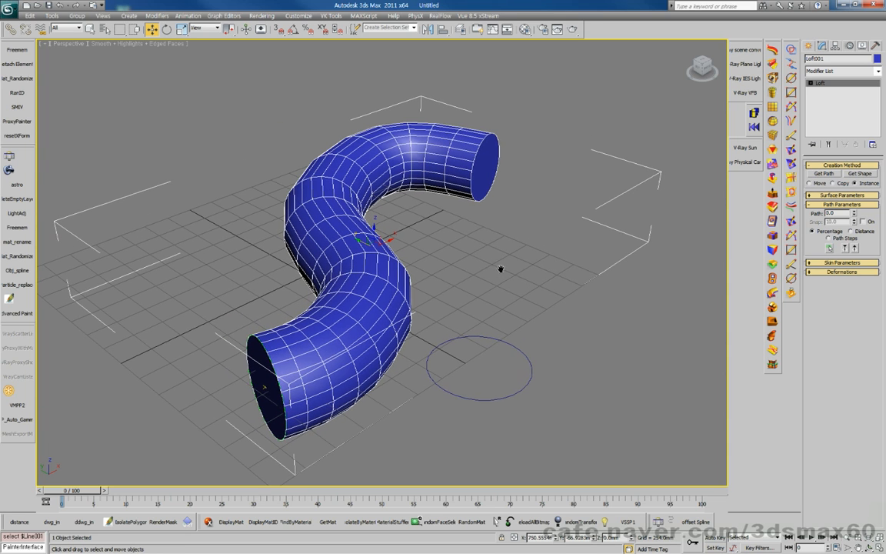
Assign the checker material to the lofted tube and examine how the checks follow its bends
{"action": "key", "text": "m"}
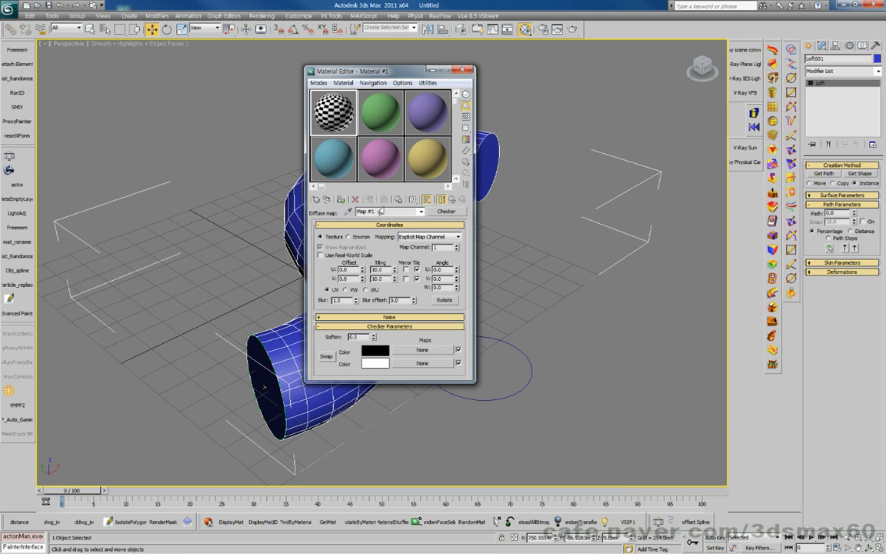
{"action": "left_click", "coordinate": [340, 199]}
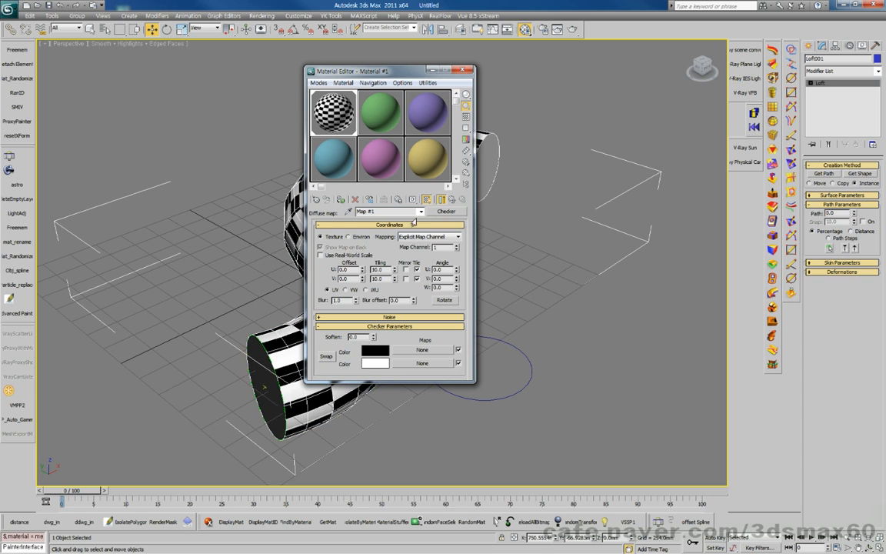
{"action": "left_click", "coordinate": [464, 70]}
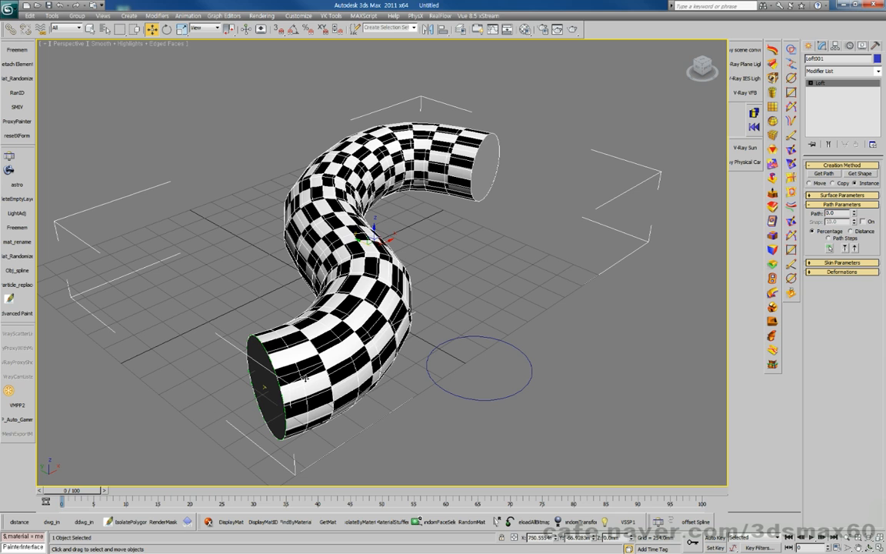
{"action": "middle_click_drag", "start_coordinate": [421, 317], "coordinate": [412, 314]}
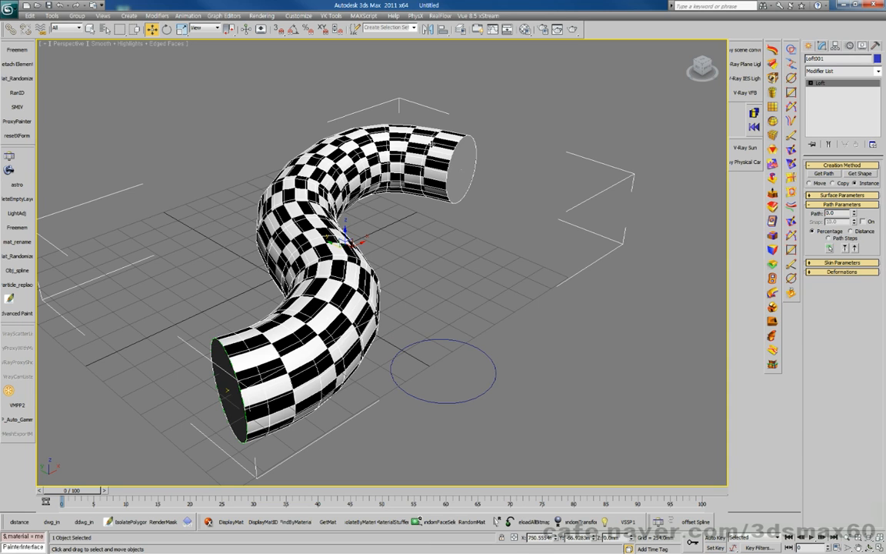
{"action": "middle_click_drag", "start_coordinate": [464, 181], "coordinate": [338, 167]}
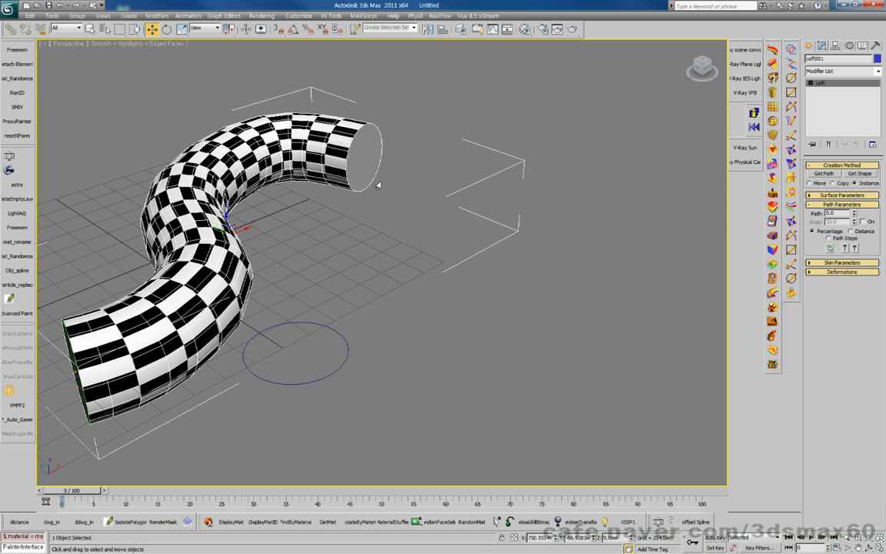
Delete the circle and the checkered tube, keeping only the S-shaped line
{"action": "left_click", "coordinate": [315, 327]}
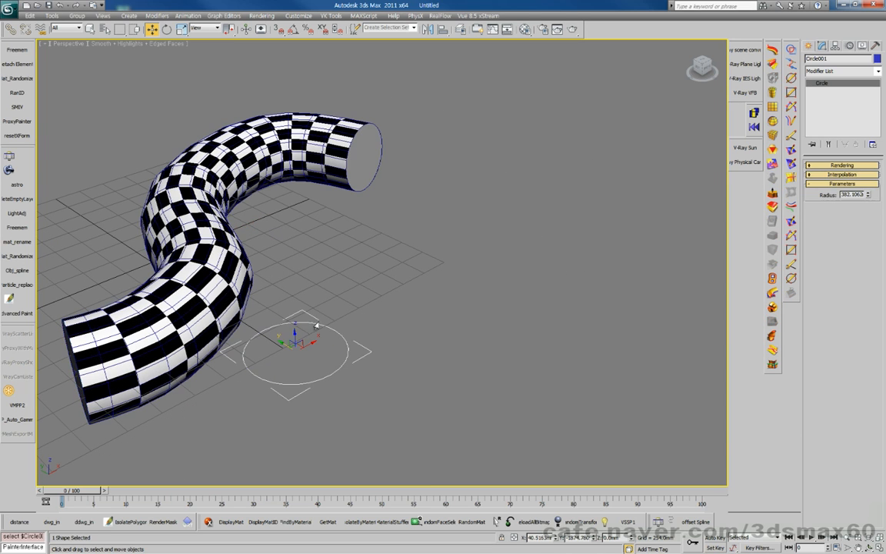
{"action": "key", "text": "Delete"}
{"action": "left_click", "coordinate": [346, 154]}
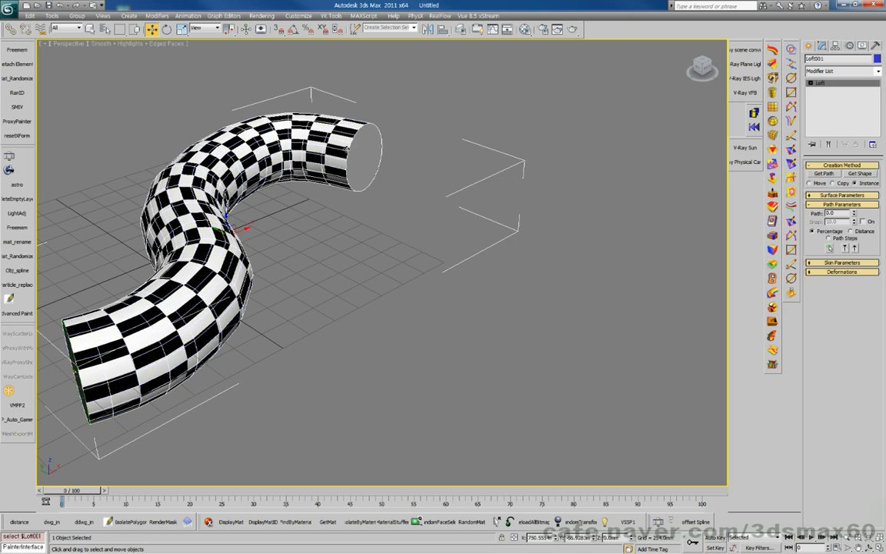
{"action": "key", "text": "Delete"}
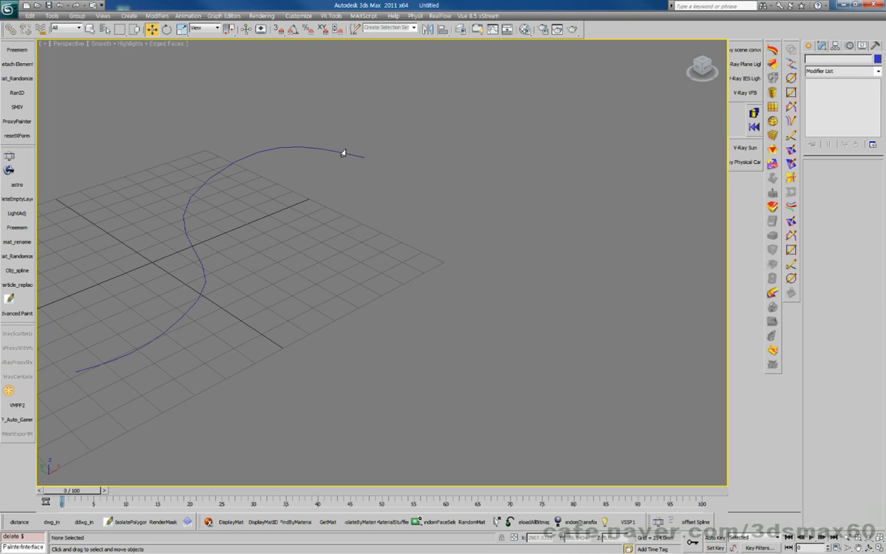
Draw a long thin rectangle about 1239 mm long and 81 mm wide beside the S-shaped line
{"action": "left_click", "coordinate": [809, 46]}
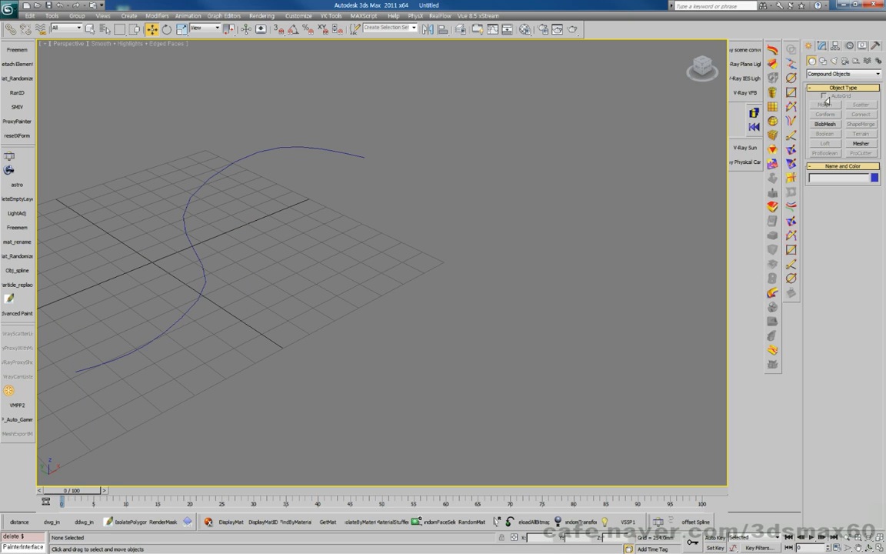
{"action": "left_click", "coordinate": [822, 61]}
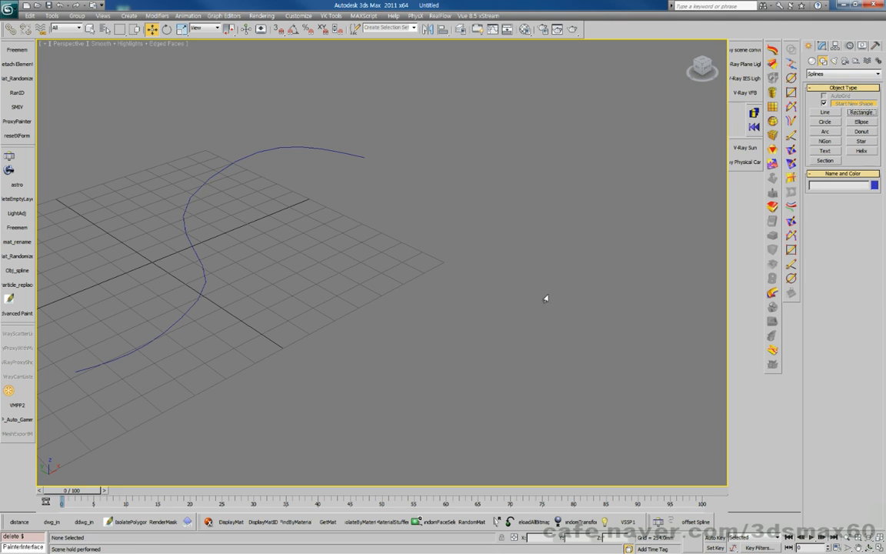
{"action": "left_click_drag", "start_coordinate": [400, 301], "coordinate": [532, 364]}
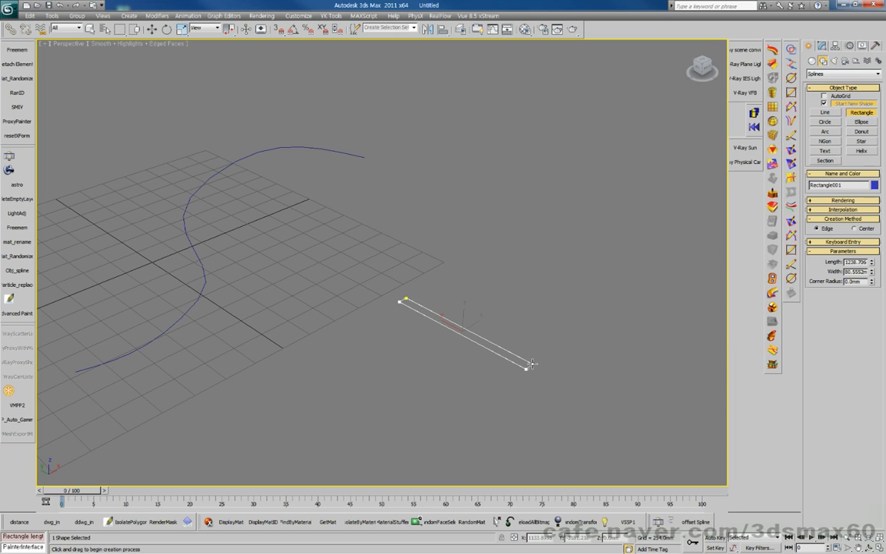
{"action": "key", "text": "w"}
{"action": "middle_click_drag", "start_coordinate": [250, 286], "coordinate": [390, 270]}
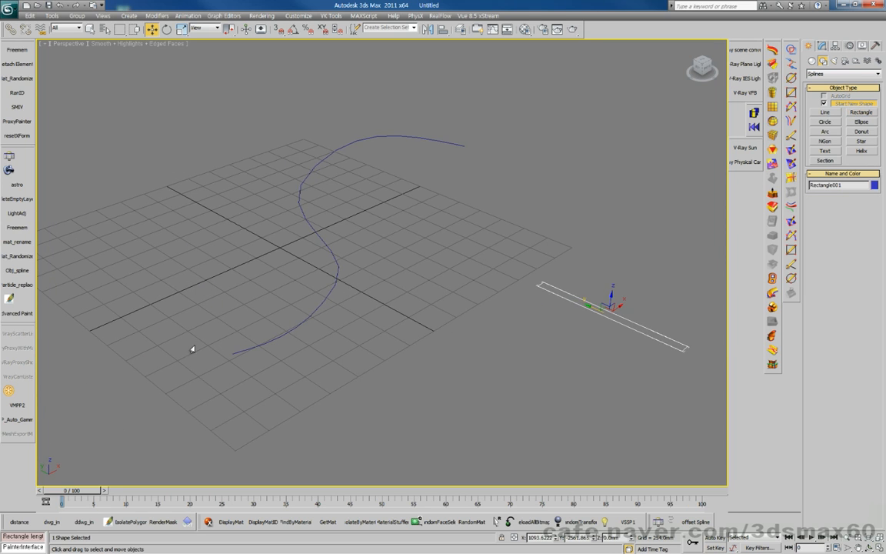
Loft the thin rectangle as the cross-section shape along the S-shaped line to form a curved wall
{"action": "left_click", "coordinate": [451, 141]}
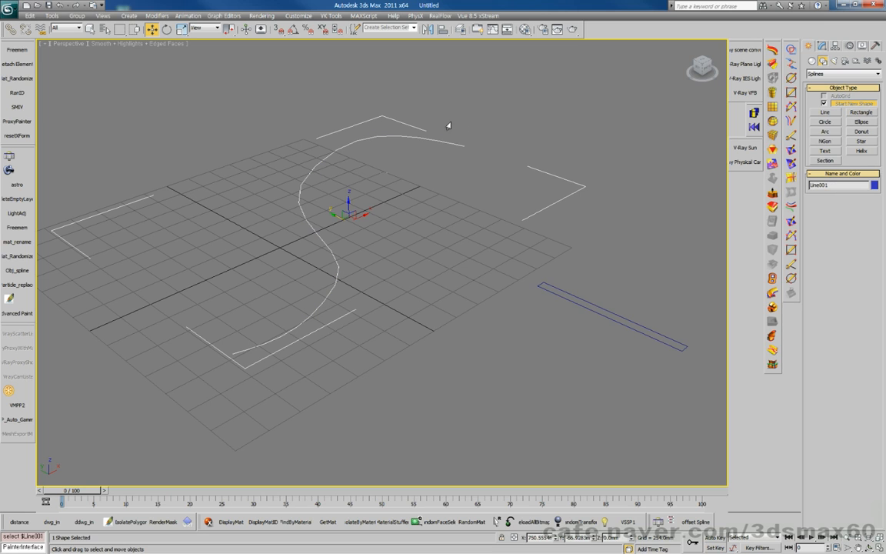
{"action": "left_click", "coordinate": [810, 60]}
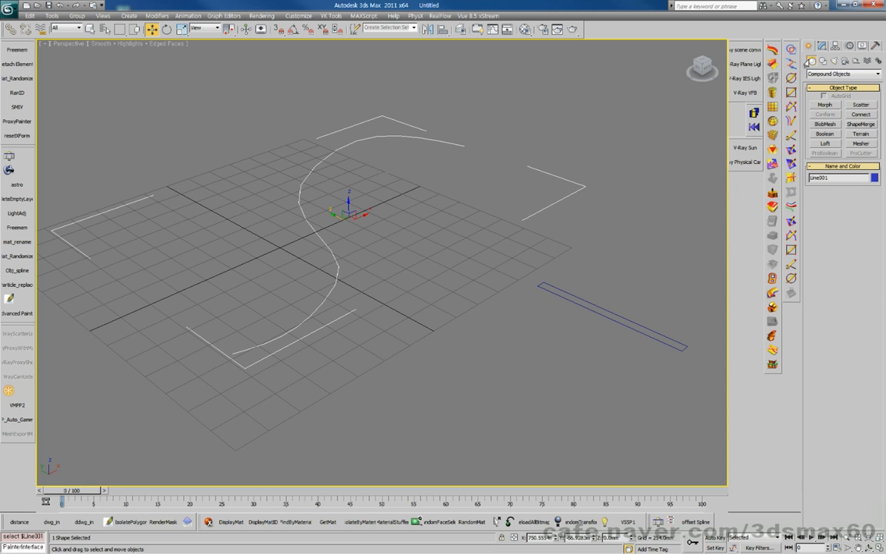
{"action": "left_click", "coordinate": [823, 144]}
{"action": "left_click", "coordinate": [860, 203]}
{"action": "left_click", "coordinate": [637, 329]}
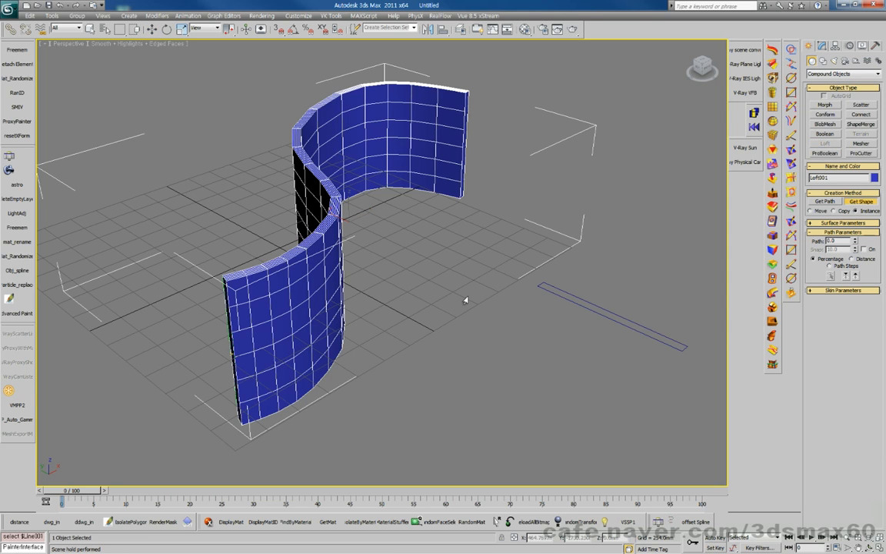
{"action": "key", "text": "w"}
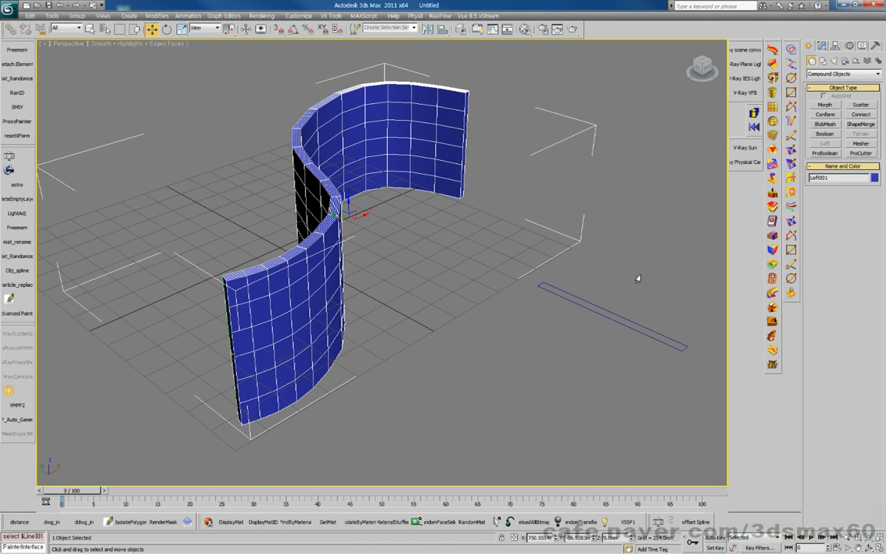
Rotate the loft's cross-section shape with angle snap on so the curved wall lies flat as an S-shaped strip
{"action": "left_click", "coordinate": [822, 46]}
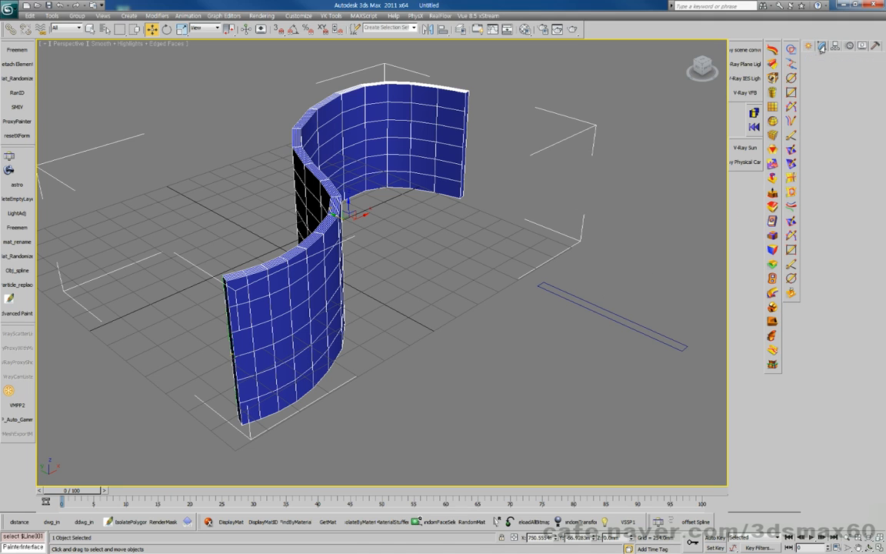
{"action": "left_click", "coordinate": [811, 84]}
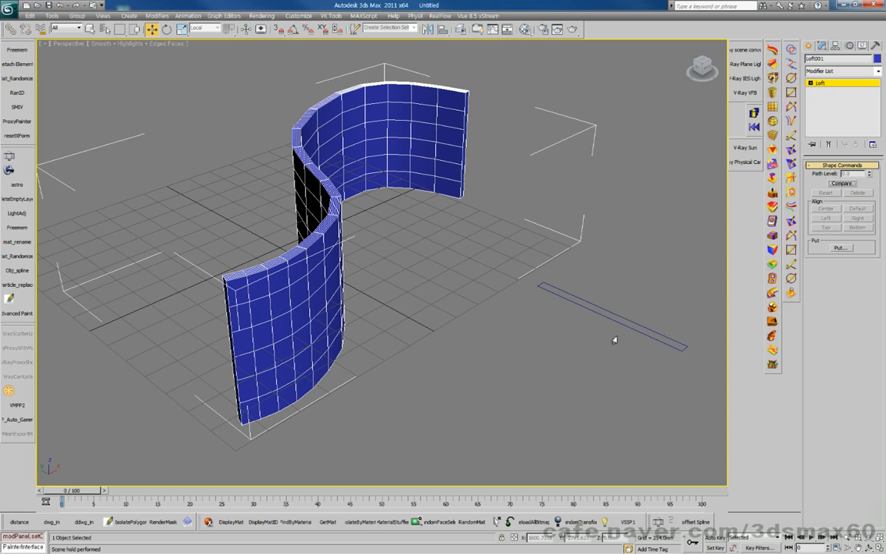
{"action": "left_click", "coordinate": [810, 83]}
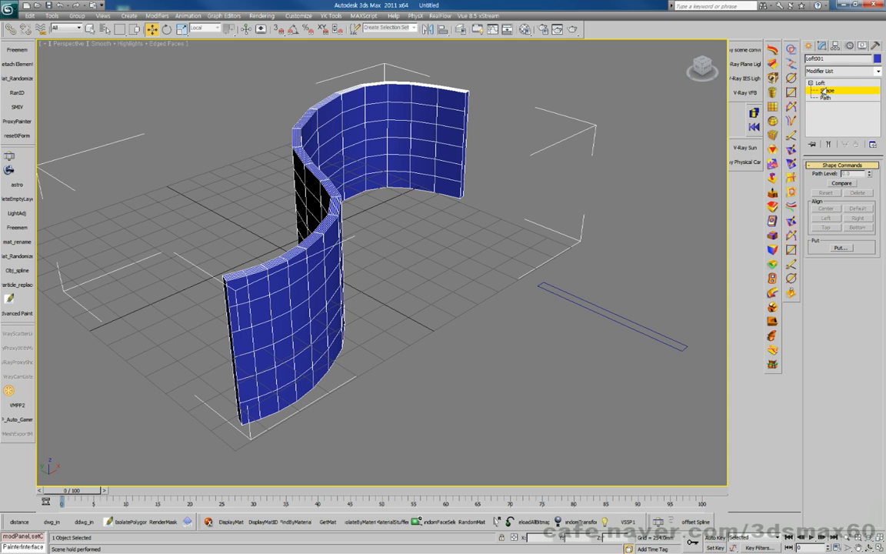
{"action": "left_click", "coordinate": [825, 90]}
{"action": "left_click", "coordinate": [825, 91]}
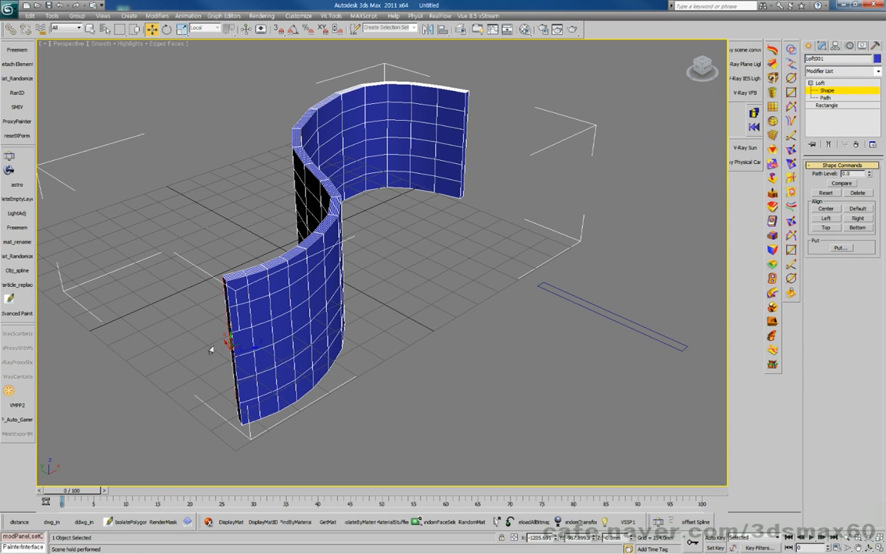
{"action": "middle_click_drag", "start_coordinate": [223, 342], "coordinate": [335, 319], "text": "alt"}
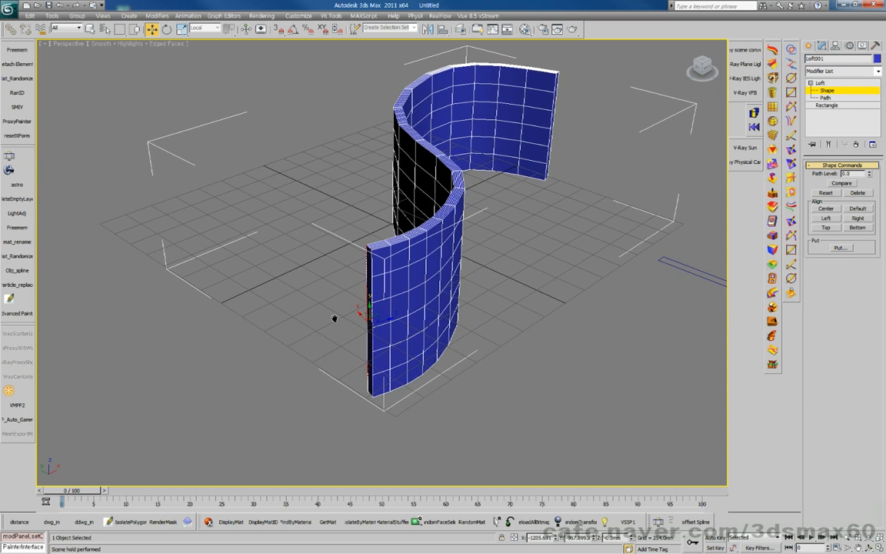
{"action": "right_click", "coordinate": [333, 316]}
{"action": "left_click", "coordinate": [342, 333]}
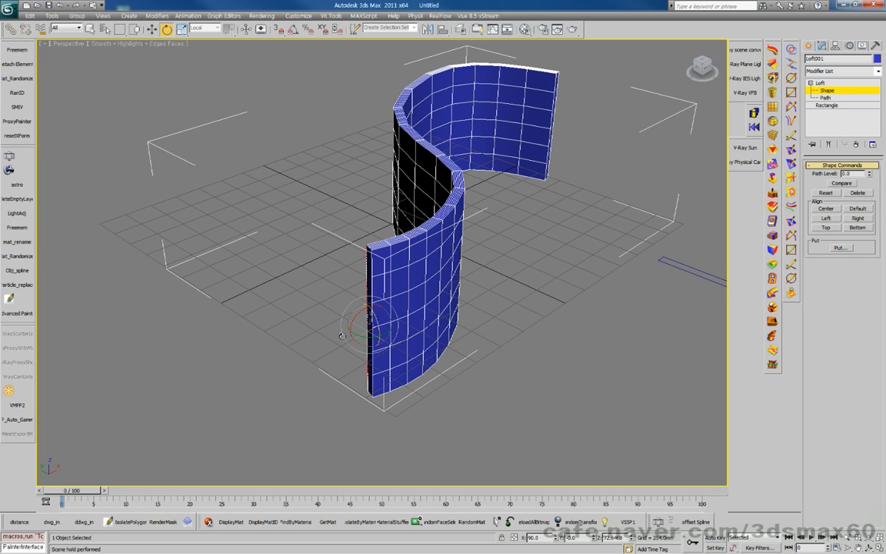
{"action": "key", "text": "a"}
{"action": "left_click_drag", "start_coordinate": [371, 311], "coordinate": [369, 276]}
{"action": "middle_click_drag", "start_coordinate": [398, 280], "coordinate": [283, 341]}
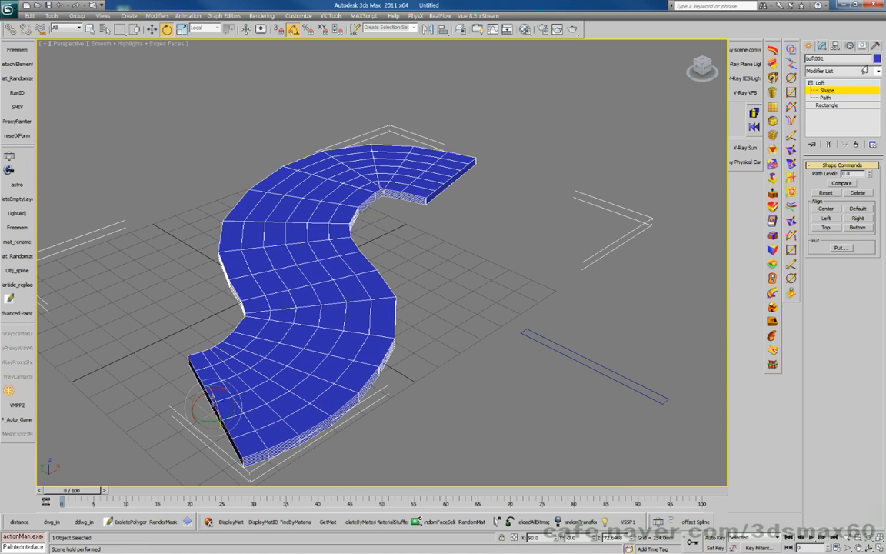
{"action": "left_click", "coordinate": [830, 91]}
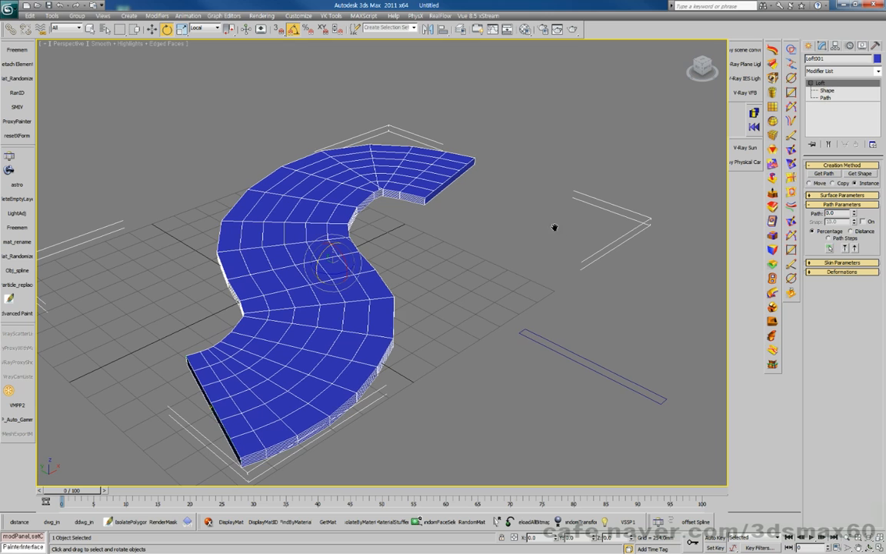
Assign the checker material to the flat S-shaped loft and view how the checks follow its bends
{"action": "key", "text": "m"}
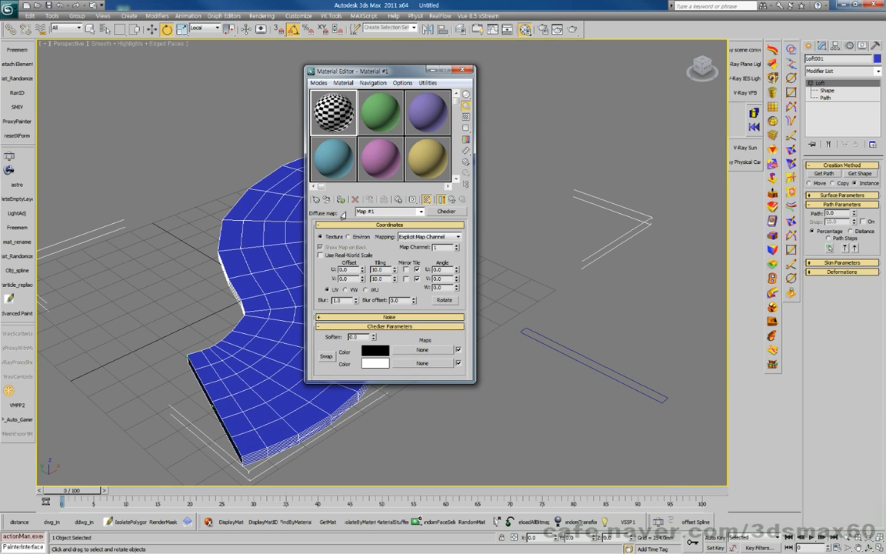
{"action": "left_click", "coordinate": [340, 199]}
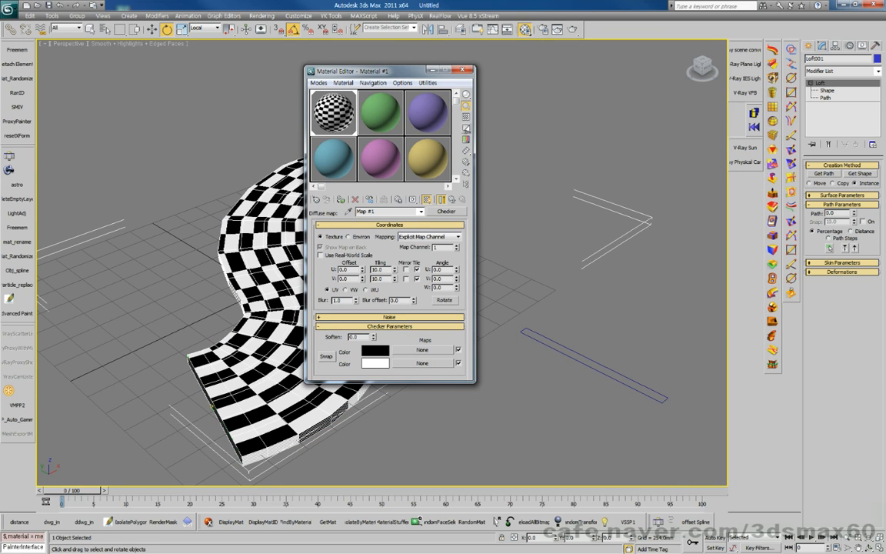
{"action": "left_click", "coordinate": [461, 71]}
{"action": "middle_click_drag", "start_coordinate": [370, 231], "coordinate": [395, 228], "text": "alt"}
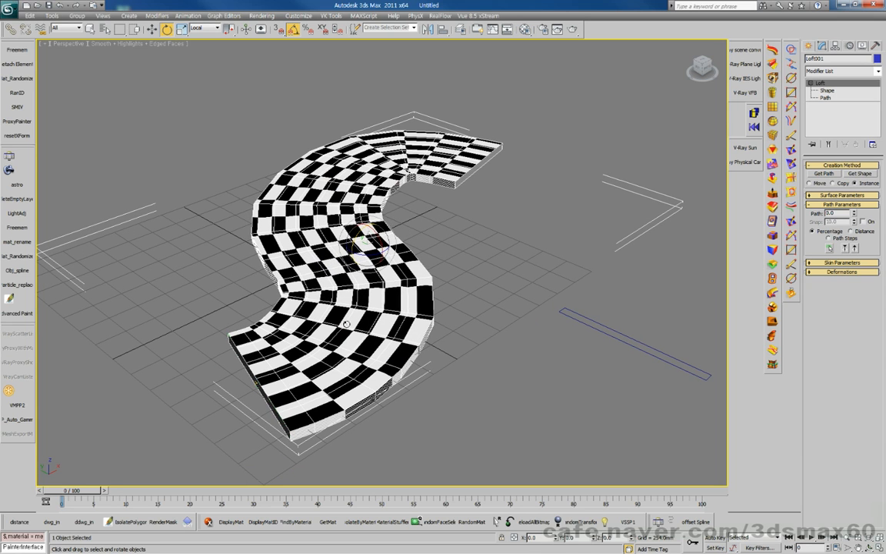
{"action": "middle_click_drag", "start_coordinate": [419, 191], "coordinate": [447, 187]}
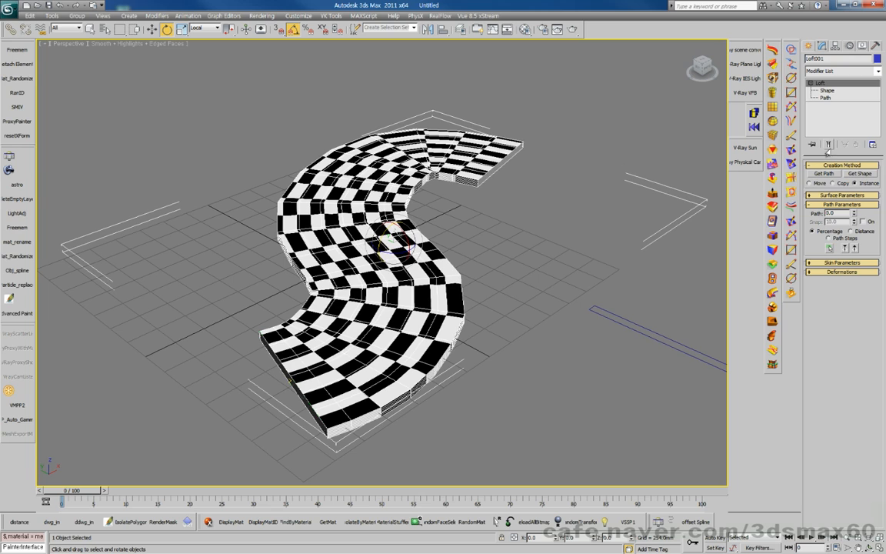
Show the loft's surface mapping parameters and convert the checkered strip to an Editable Poly
{"action": "right_click", "coordinate": [454, 240]}
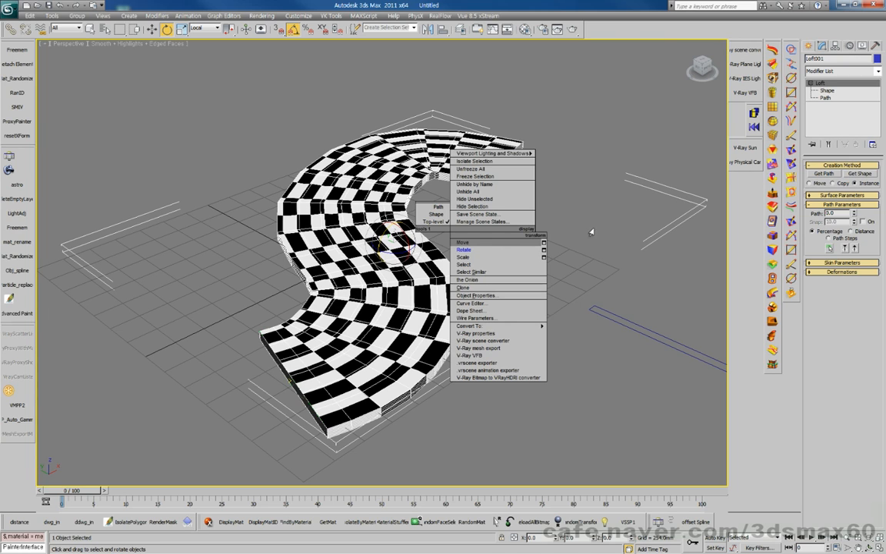
{"action": "left_click", "coordinate": [463, 245]}
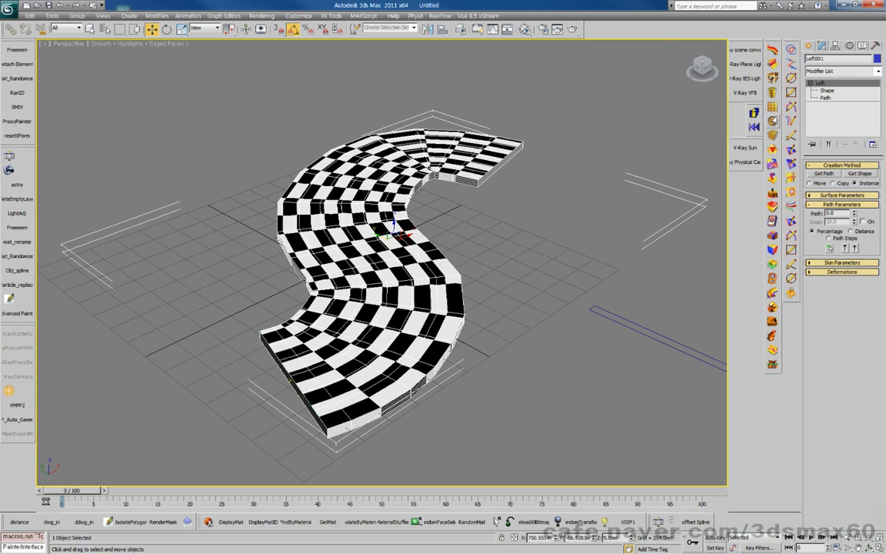
{"action": "left_click", "coordinate": [841, 194]}
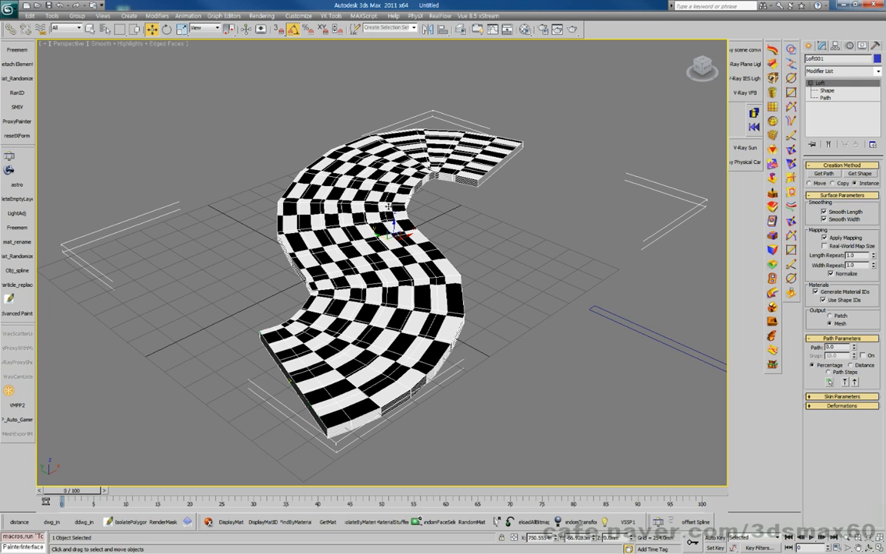
{"action": "middle_click_drag", "start_coordinate": [374, 206], "coordinate": [371, 213]}
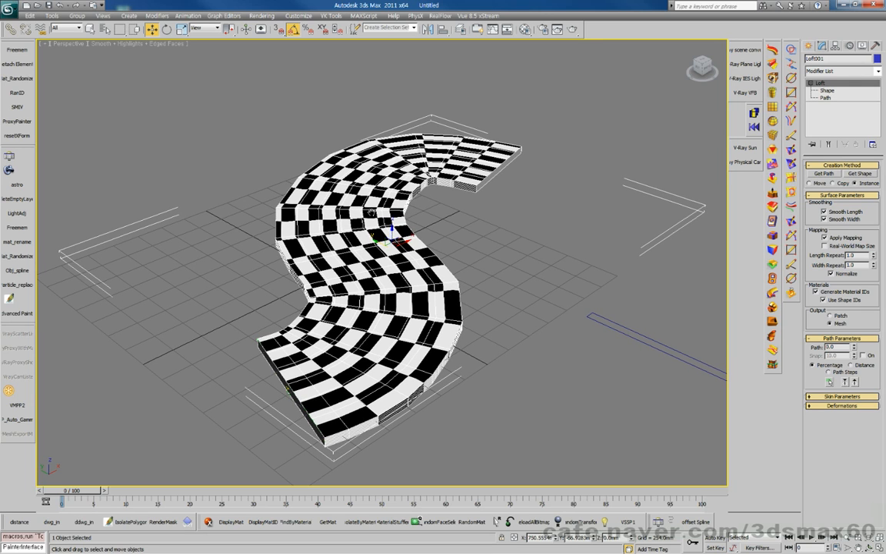
{"action": "key", "text": "ctrl+e"}
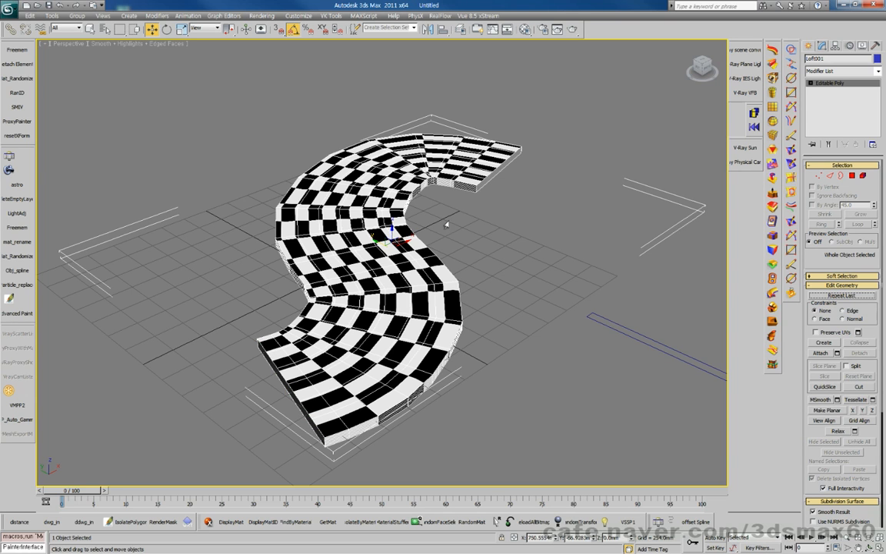
{"action": "mouse_move", "coordinate": [418, 286]}
{"action": "middle_mouse_down"}
{"action": "mouse_move", "coordinate": [394, 248]}
{"action": "mouse_move", "coordinate": [356, 233]}
{"action": "mouse_move", "coordinate": [404, 291]}
{"action": "middle_mouse_up"}
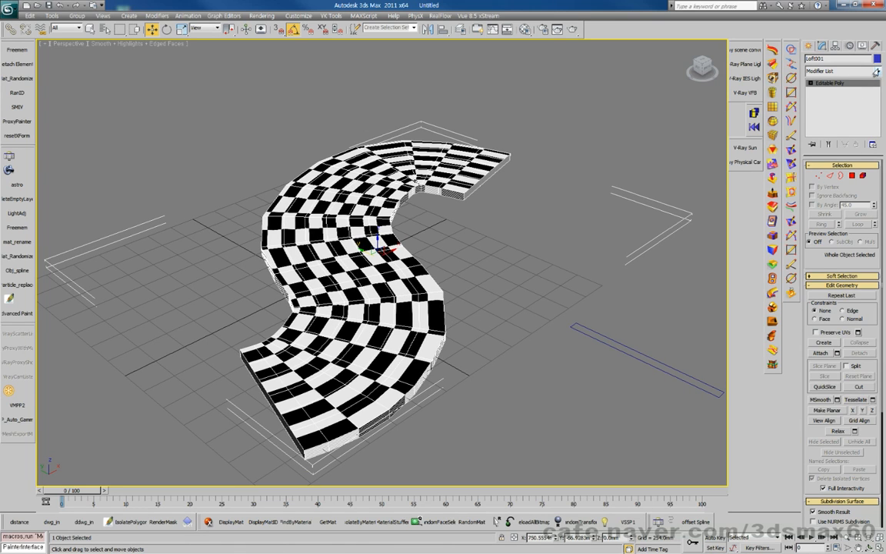
Try a planar UVW Map modifier on the strip and remove it again
{"action": "left_click", "coordinate": [876, 72]}
{"action": "key", "text": "u"}
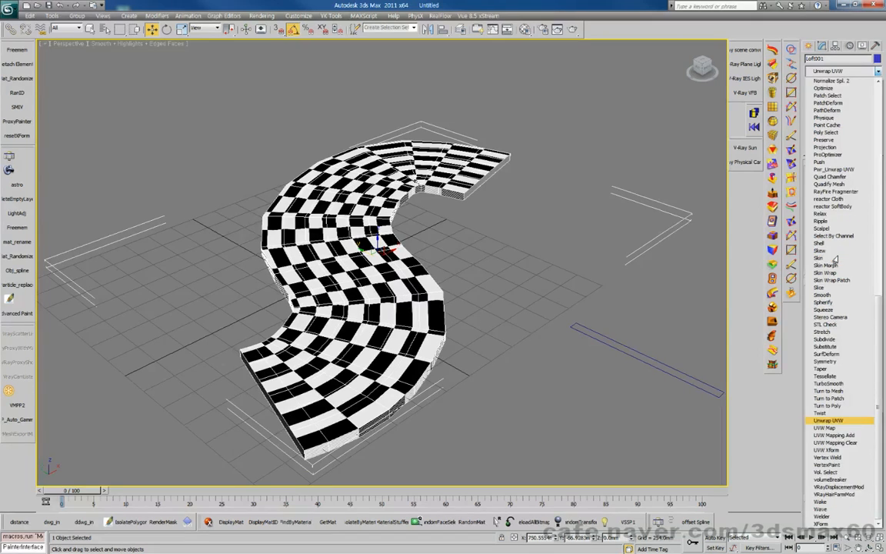
{"action": "left_click", "coordinate": [819, 430]}
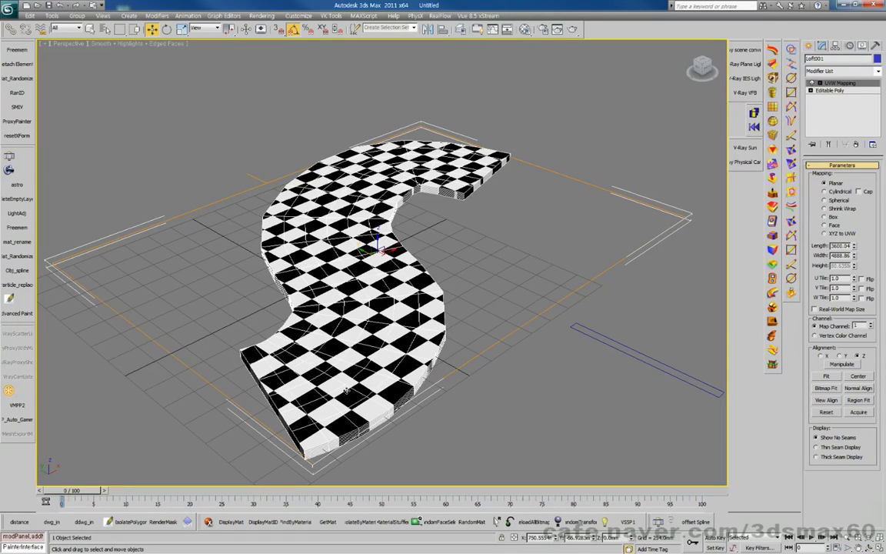
{"action": "left_click", "coordinate": [856, 145]}
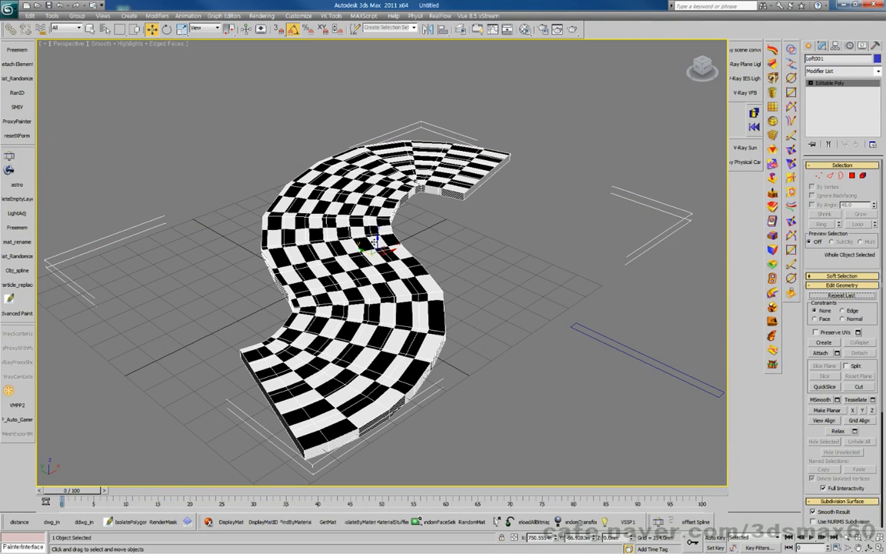
Add a UVW Xform modifier to the strip and set its U, V and W tiling to 2
{"action": "left_click", "coordinate": [875, 72]}
{"action": "scroll", "coordinate": [842, 362], "scroll_direction": "down", "scroll_amount": 5}
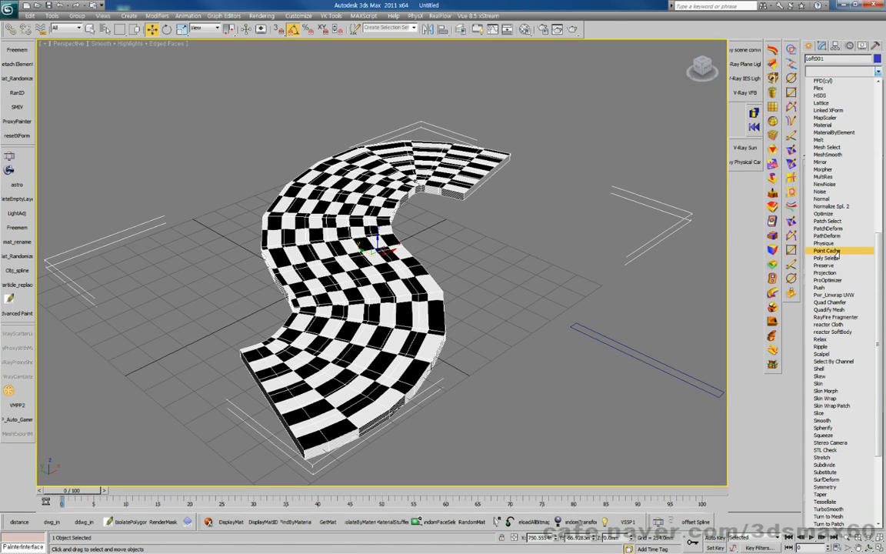
{"action": "scroll", "coordinate": [835, 354], "scroll_direction": "down", "scroll_amount": 6}
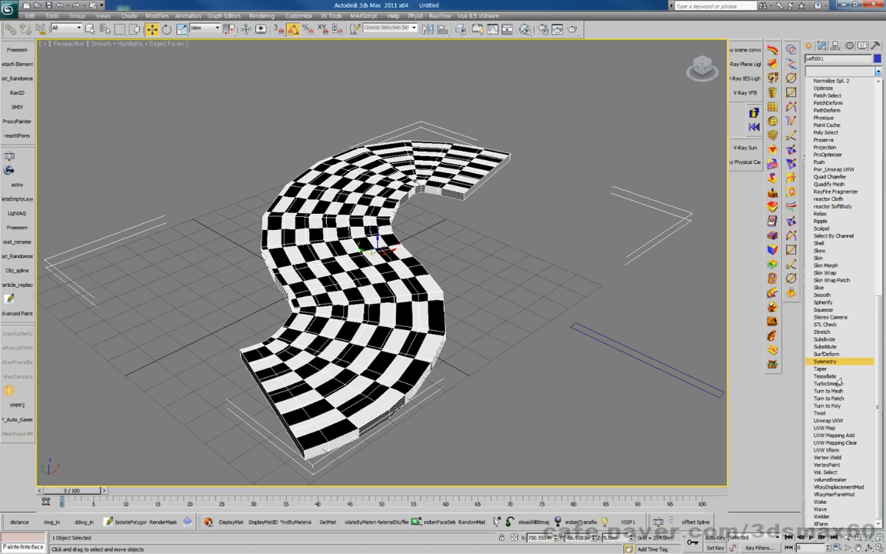
{"action": "left_click", "coordinate": [834, 451]}
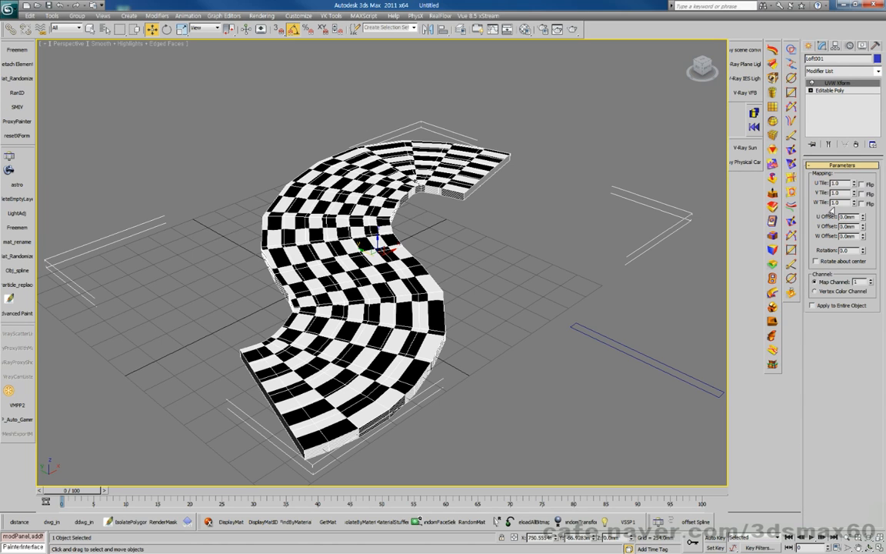
{"action": "left_click_drag", "start_coordinate": [807, 183], "coordinate": [801, 185]}
{"action": "key", "text": "Return"}
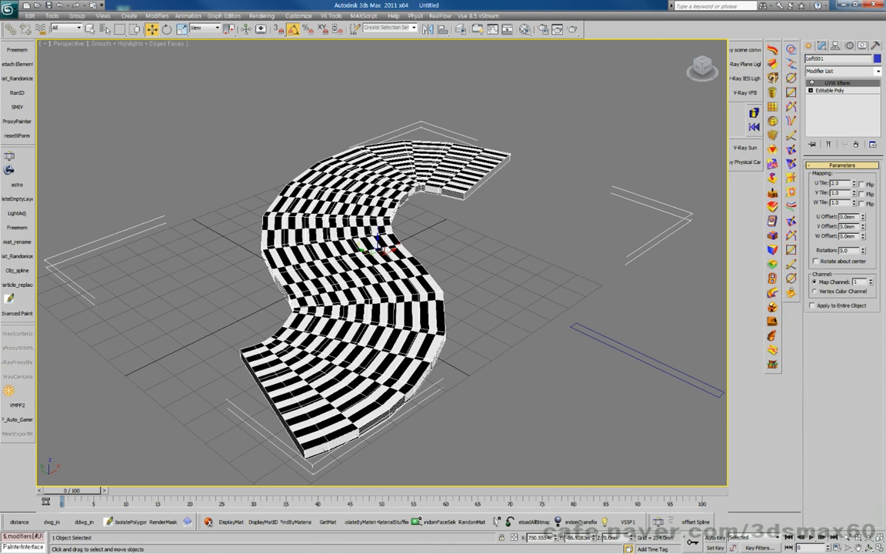
{"action": "double_click", "coordinate": [836, 193]}
{"action": "type", "text": "2"}
{"action": "key", "text": "Return"}
{"action": "double_click", "coordinate": [836, 202]}
{"action": "type", "text": "2"}
{"action": "key", "text": "Return"}
Set the UVW Xform modifier's U, V and W tiling to 0.5
{"action": "left_click_drag", "start_coordinate": [844, 182], "coordinate": [794, 182]}
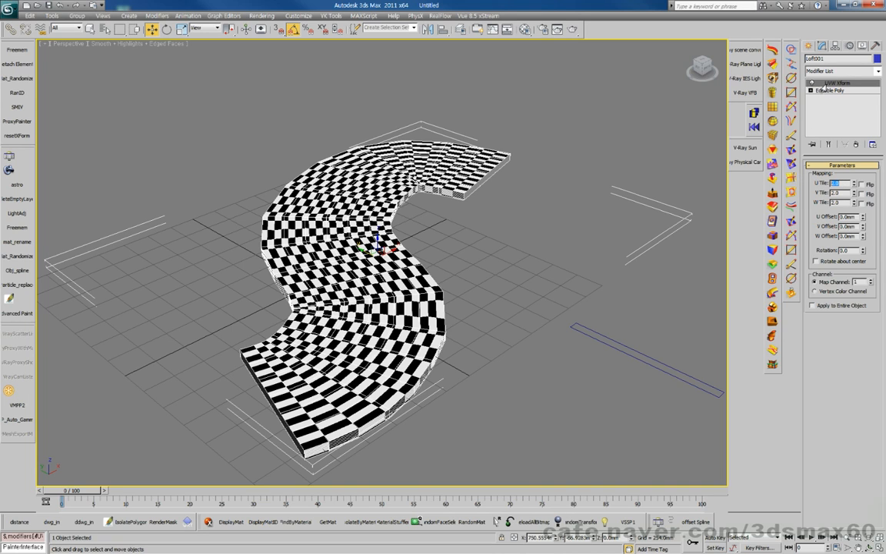
{"action": "type", "text": "0.5"}
{"action": "key", "text": "Return"}
{"action": "key", "text": "Tab"}
{"action": "type", "text": "0.5"}
{"action": "key", "text": "Return"}
{"action": "key", "text": "Tab"}
{"action": "type", "text": "0."}
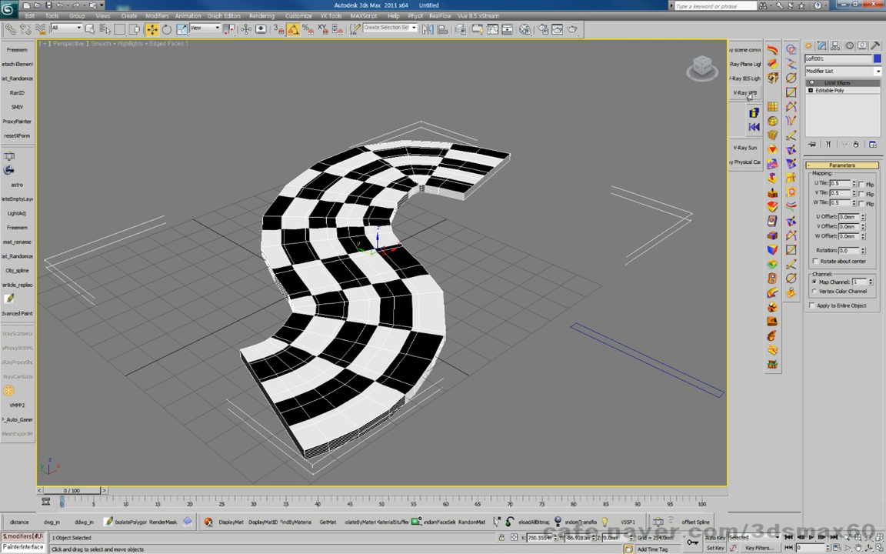
Examine the enlarged checks along the strip's bends and remove the UVW Xform modifier
{"action": "middle_click_drag", "start_coordinate": [388, 247], "coordinate": [407, 224]}
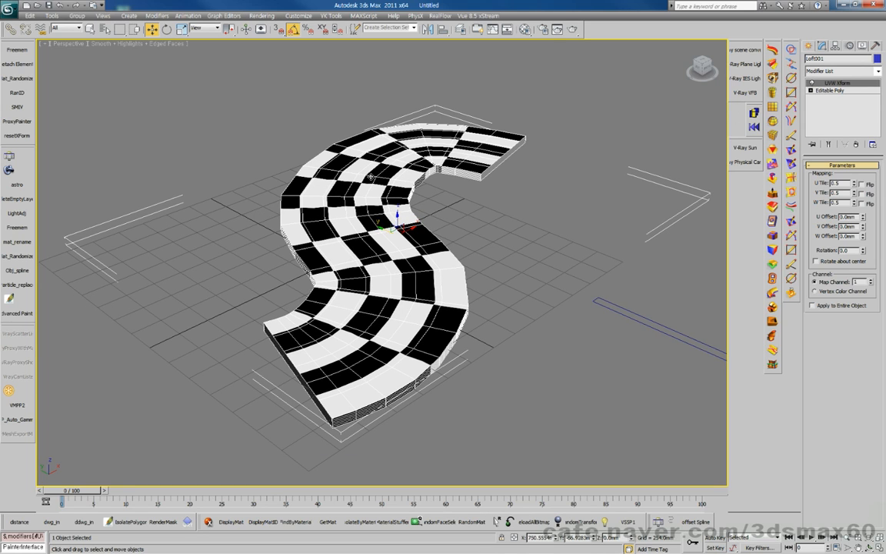
{"action": "middle_click_drag", "start_coordinate": [370, 266], "coordinate": [354, 264]}
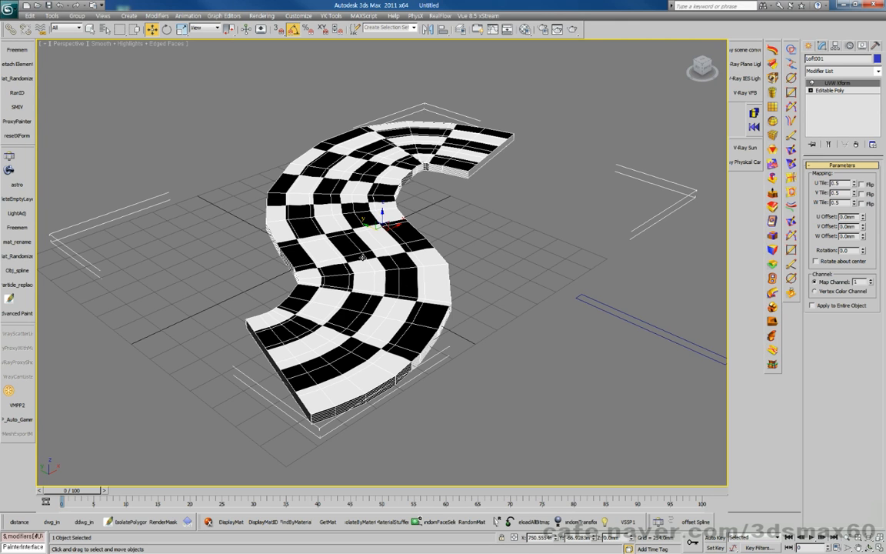
{"action": "middle_click_drag", "start_coordinate": [353, 249], "coordinate": [355, 238]}
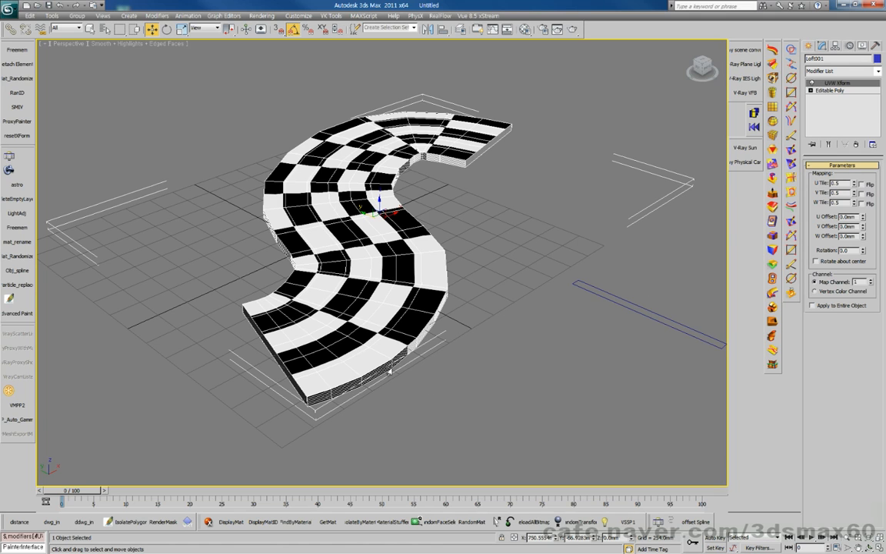
{"action": "middle_click_drag", "start_coordinate": [350, 334], "coordinate": [368, 341]}
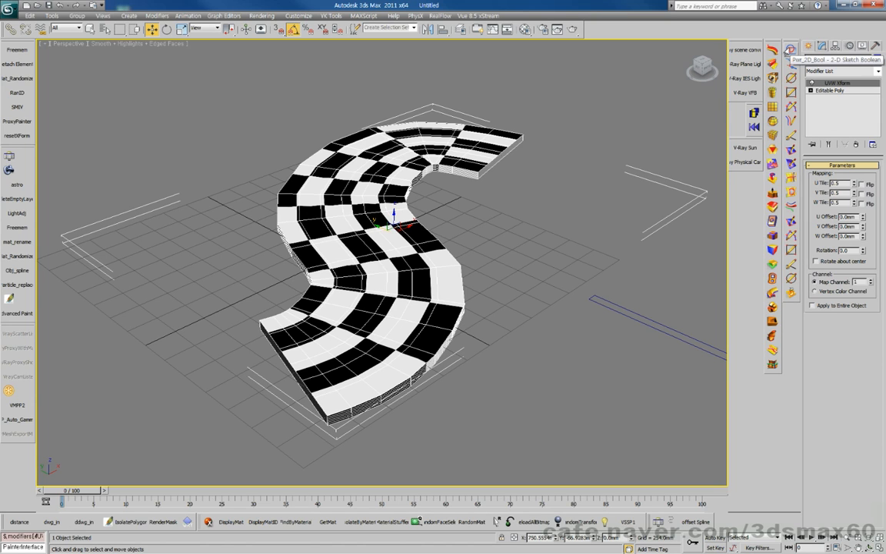
{"action": "middle_click_drag", "start_coordinate": [323, 215], "coordinate": [378, 235]}
{"action": "scroll", "coordinate": [384, 232], "scroll_direction": "up", "scroll_amount": 3}
{"action": "scroll", "coordinate": [384, 232], "scroll_direction": "down", "scroll_amount": 3}
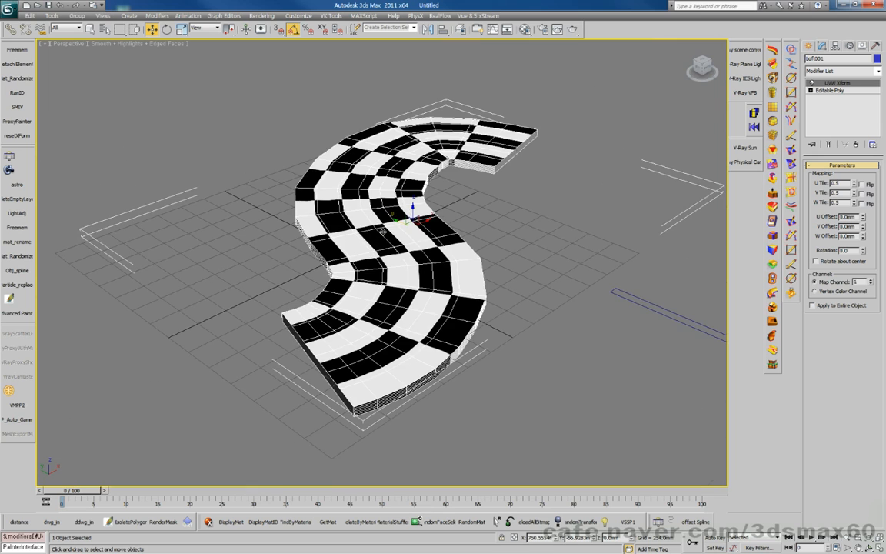
{"action": "scroll", "coordinate": [346, 208], "scroll_direction": "up", "scroll_amount": 2}
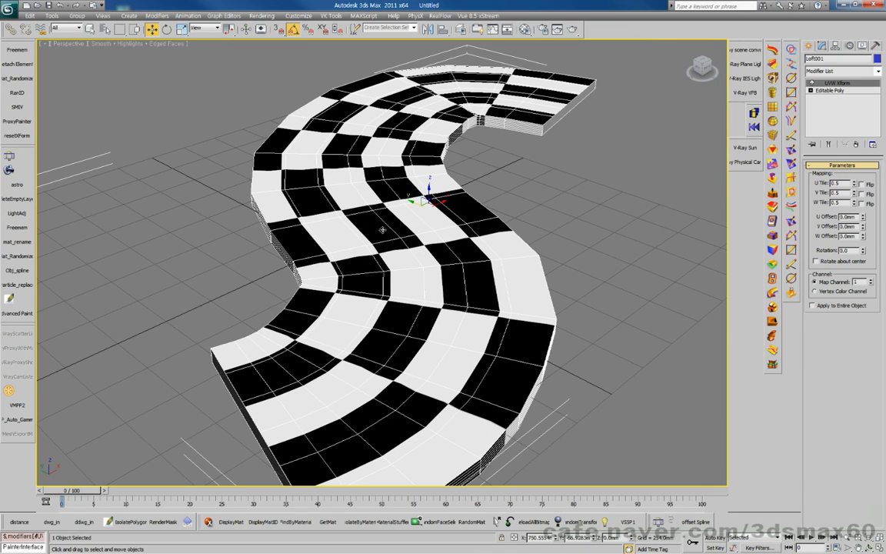
{"action": "left_click", "coordinate": [856, 144]}
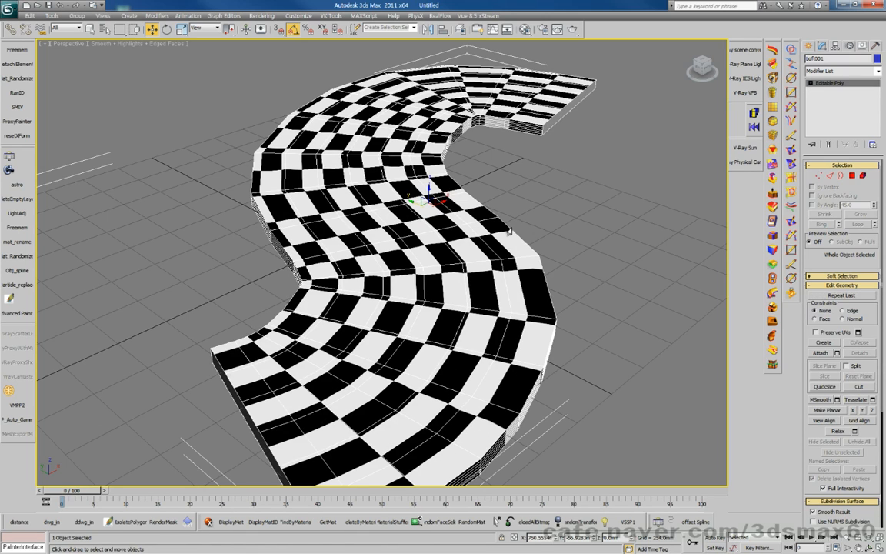
{"action": "scroll", "coordinate": [512, 228], "scroll_direction": "down", "scroll_amount": 2}
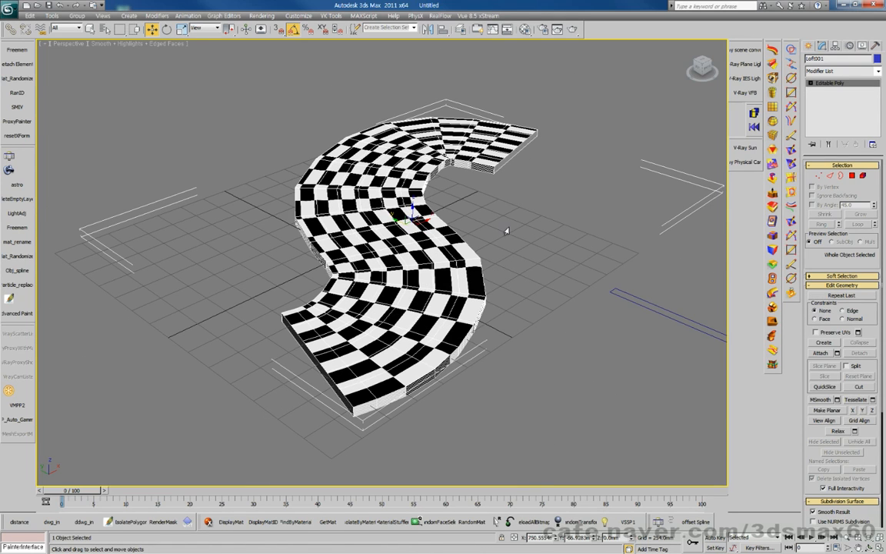
Examine how the checkered strip, its S-shaped path and the rectangle section relate by selecting them in turn
{"action": "left_click_drag", "start_coordinate": [616, 436], "coordinate": [208, 76]}
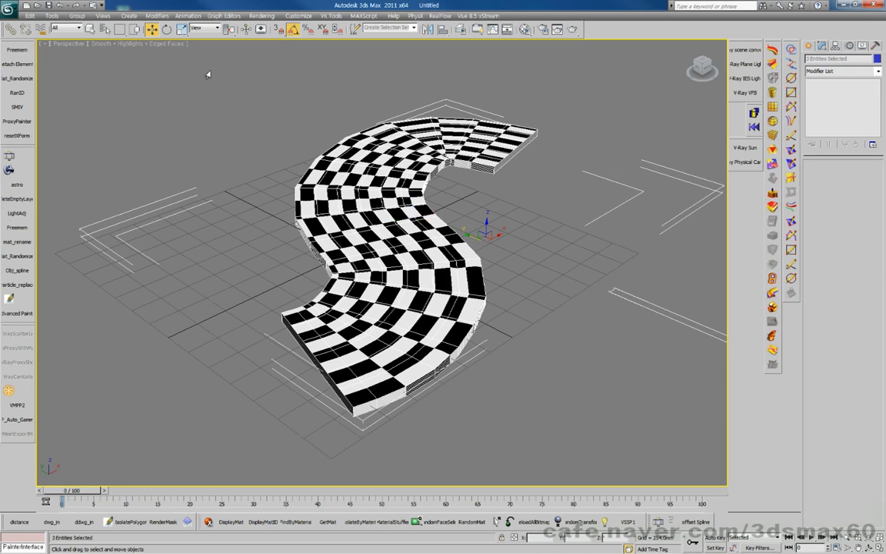
{"action": "left_click", "coordinate": [361, 190]}
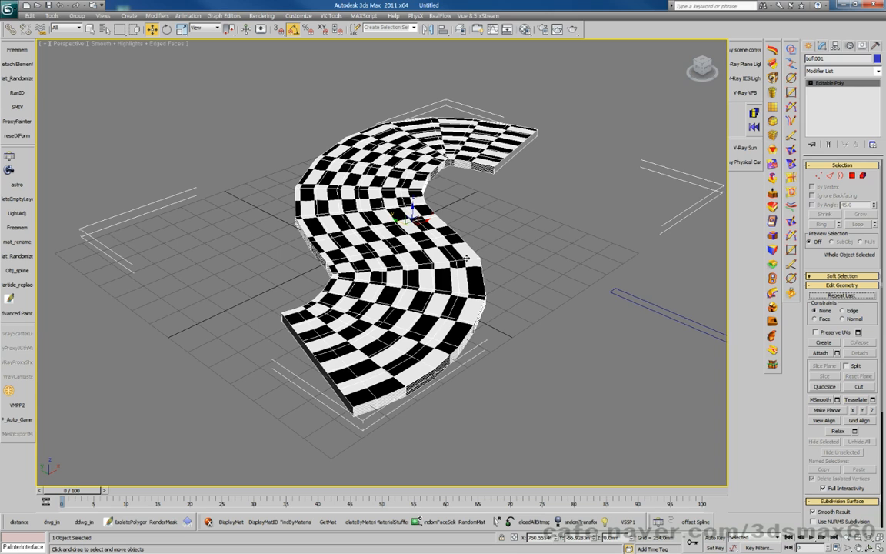
{"action": "middle_click_drag", "start_coordinate": [408, 233], "coordinate": [359, 235]}
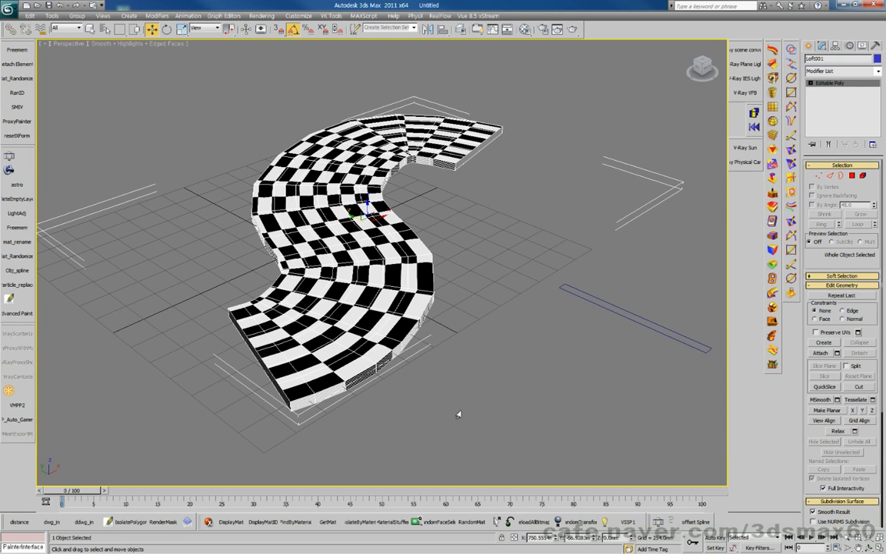
{"action": "left_click", "coordinate": [594, 301]}
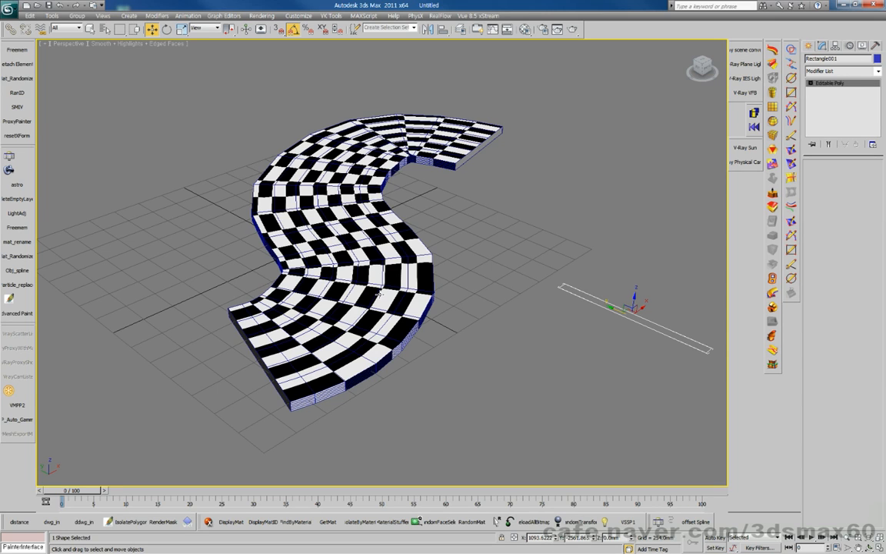
{"action": "left_click", "coordinate": [379, 294]}
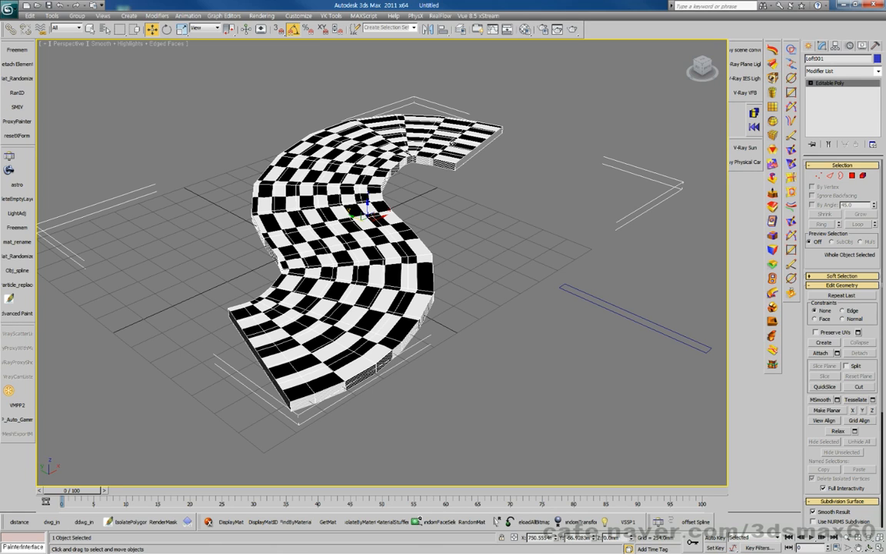
{"action": "left_click_drag", "start_coordinate": [680, 253], "coordinate": [543, 366]}
{"action": "left_click_drag", "start_coordinate": [383, 406], "coordinate": [227, 123]}
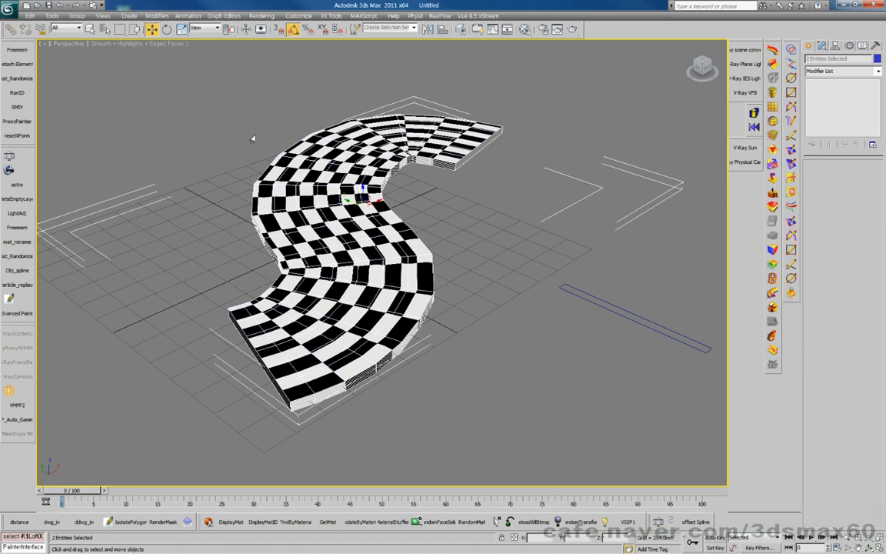
{"action": "left_click_drag", "start_coordinate": [696, 384], "coordinate": [607, 280]}
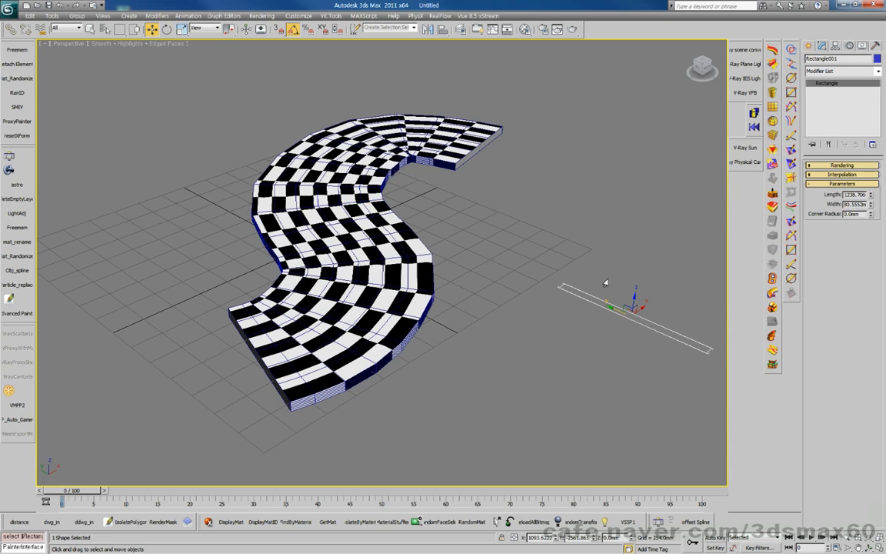
{"action": "left_click", "coordinate": [373, 311]}
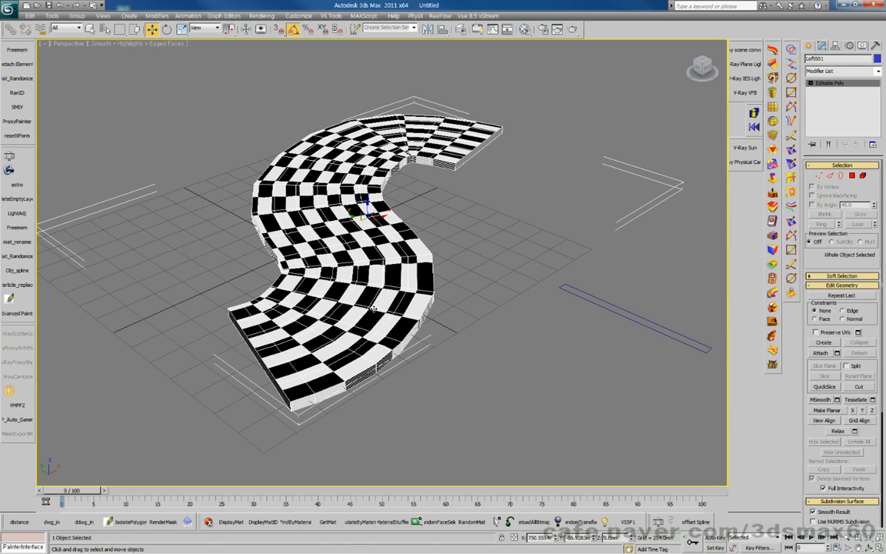
Inspect the checkered strip's texture flow along the bends from near and far, and compare it with the rectangle section
{"action": "left_click_drag", "start_coordinate": [373, 308], "coordinate": [377, 317]}
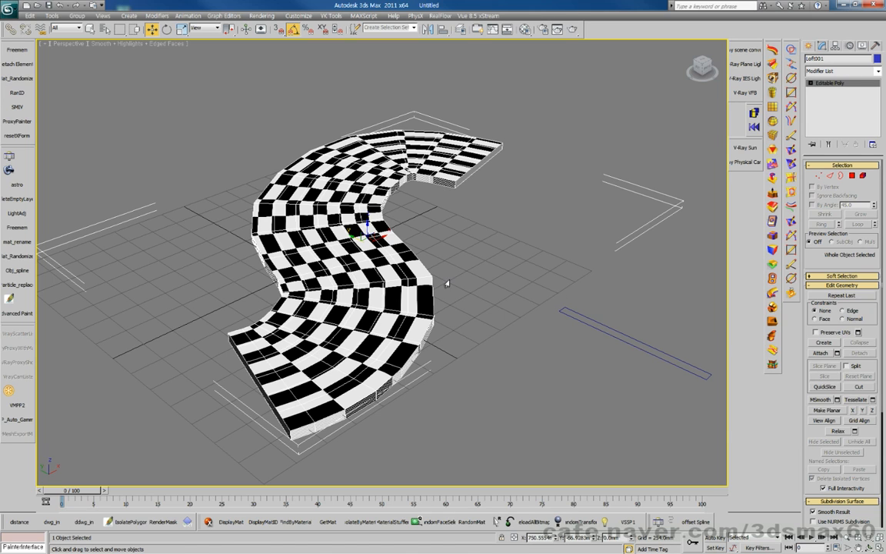
{"action": "scroll", "coordinate": [360, 241], "scroll_direction": "down", "scroll_amount": 4}
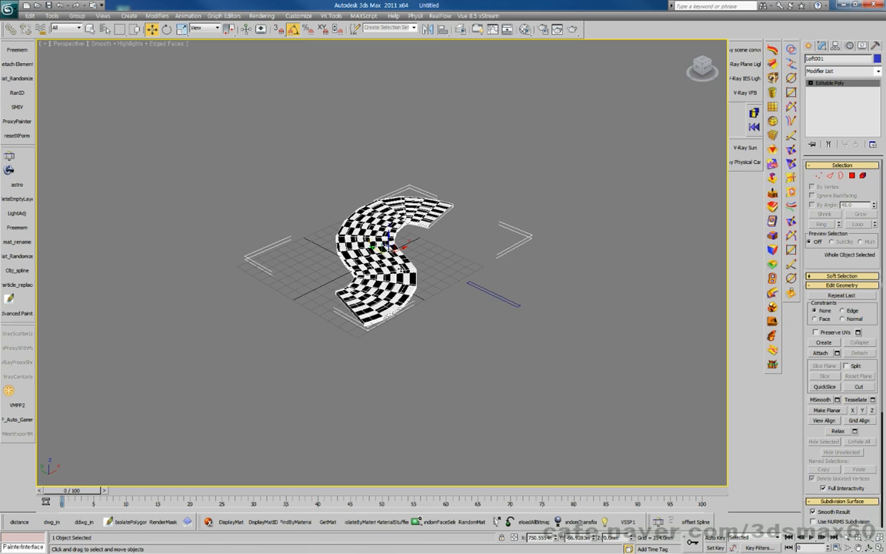
{"action": "scroll", "coordinate": [362, 242], "scroll_direction": "up", "scroll_amount": 5}
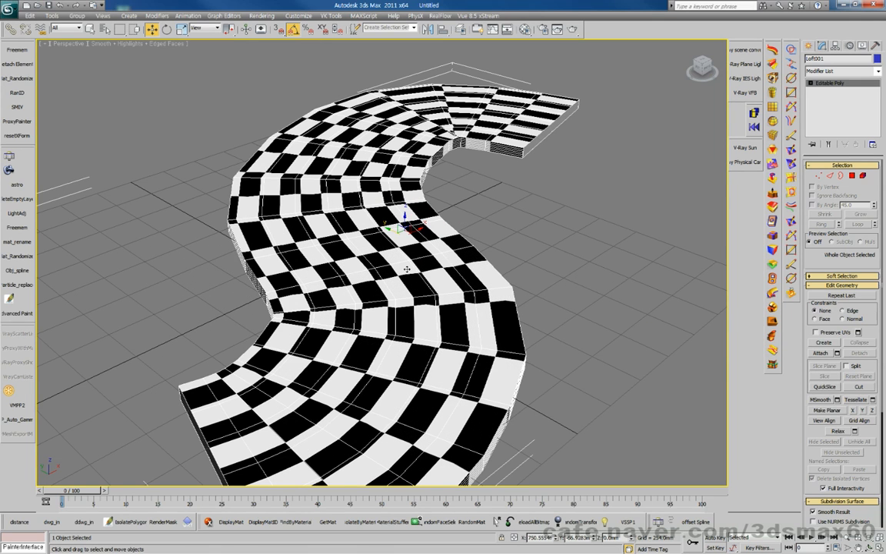
{"action": "scroll", "coordinate": [406, 268], "scroll_direction": "down", "scroll_amount": 4}
{"action": "scroll", "coordinate": [457, 258], "scroll_direction": "up", "scroll_amount": 5}
{"action": "scroll", "coordinate": [457, 259], "scroll_direction": "down", "scroll_amount": 4}
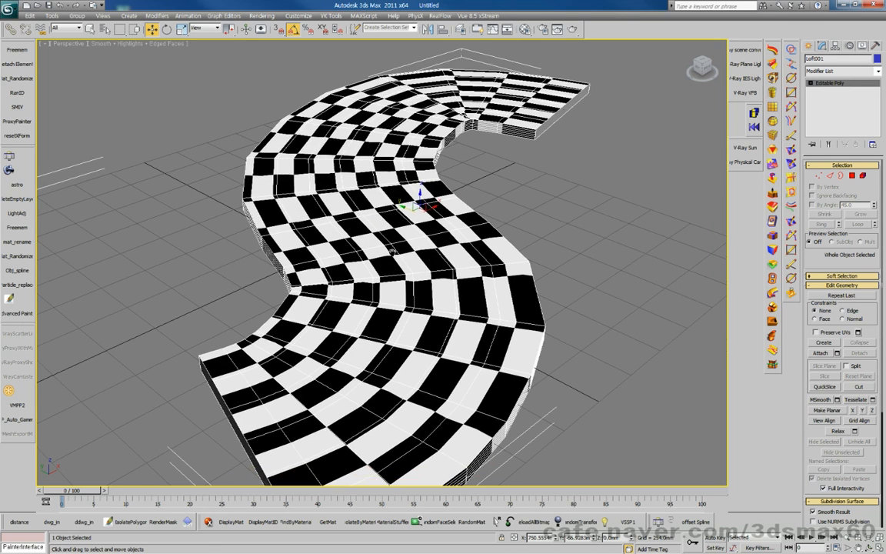
{"action": "left_click_drag", "start_coordinate": [265, 137], "coordinate": [544, 385]}
{"action": "left_click", "coordinate": [359, 263]}
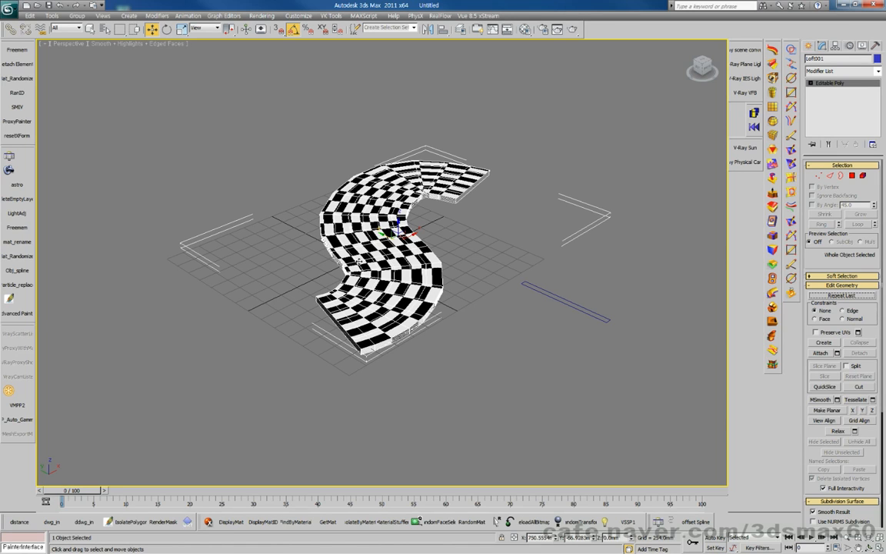
{"action": "middle_click_drag", "start_coordinate": [359, 262], "coordinate": [357, 280]}
{"action": "left_click_drag", "start_coordinate": [614, 376], "coordinate": [500, 275]}
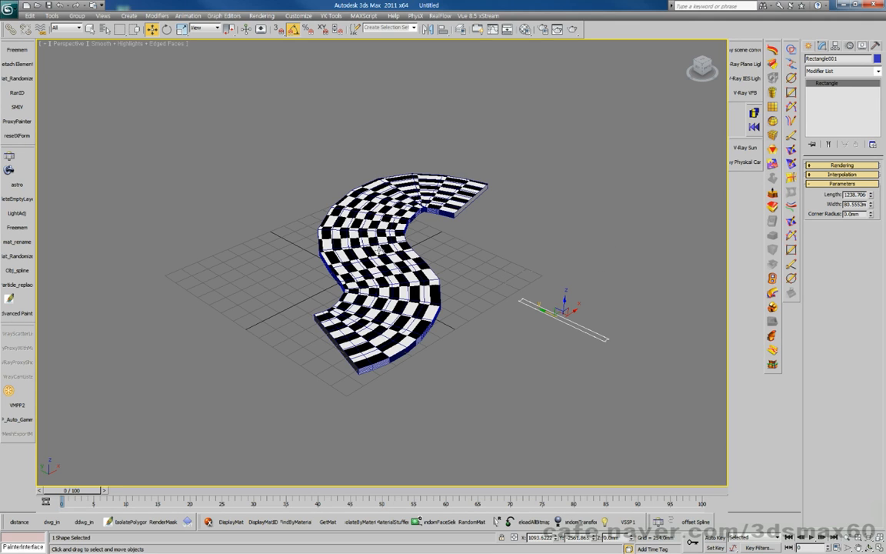
{"action": "scroll", "coordinate": [379, 249], "scroll_direction": "up", "scroll_amount": 4}
{"action": "left_click", "coordinate": [364, 237]}
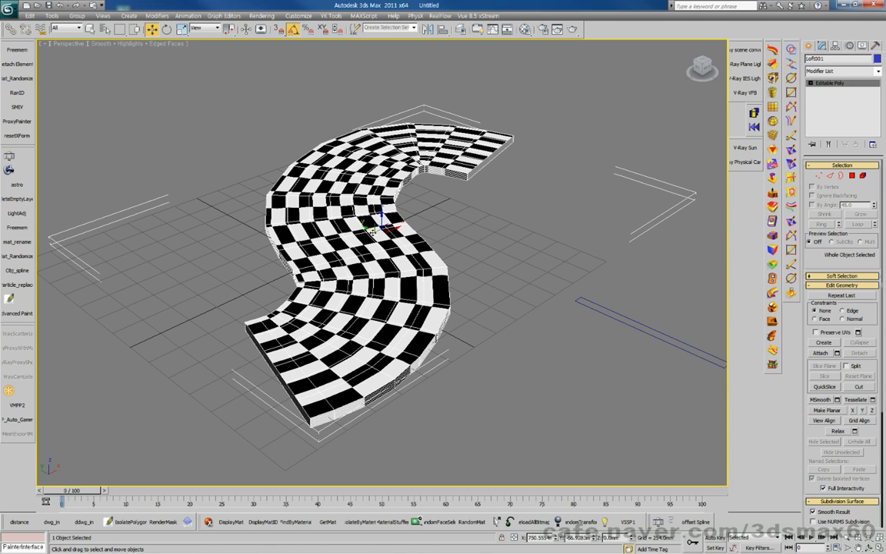
{"action": "mouse_move", "coordinate": [395, 229]}
{"action": "left_mouse_down"}
{"action": "mouse_move", "coordinate": [417, 219]}
{"action": "mouse_move", "coordinate": [392, 229]}
{"action": "left_mouse_up"}
{"action": "mouse_move", "coordinate": [389, 226]}
{"action": "left_mouse_down"}
{"action": "mouse_move", "coordinate": [523, 182]}
{"action": "mouse_move", "coordinate": [233, 302]}
{"action": "mouse_move", "coordinate": [299, 281]}
{"action": "mouse_move", "coordinate": [388, 232]}
{"action": "left_mouse_up"}
{"action": "middle_click_drag", "start_coordinate": [315, 248], "coordinate": [306, 242]}
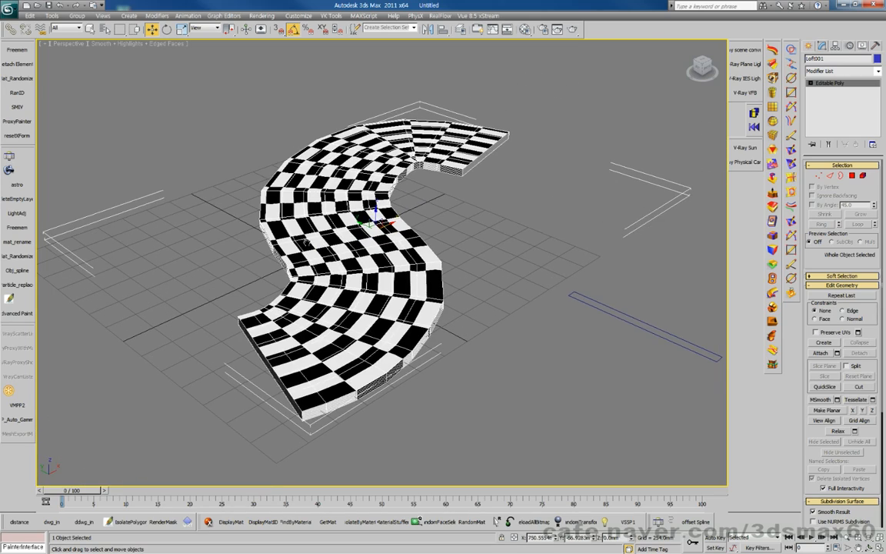
Move the checkered strip away from the S-shaped path line and delete that line
{"action": "left_click_drag", "start_coordinate": [380, 223], "coordinate": [224, 202]}
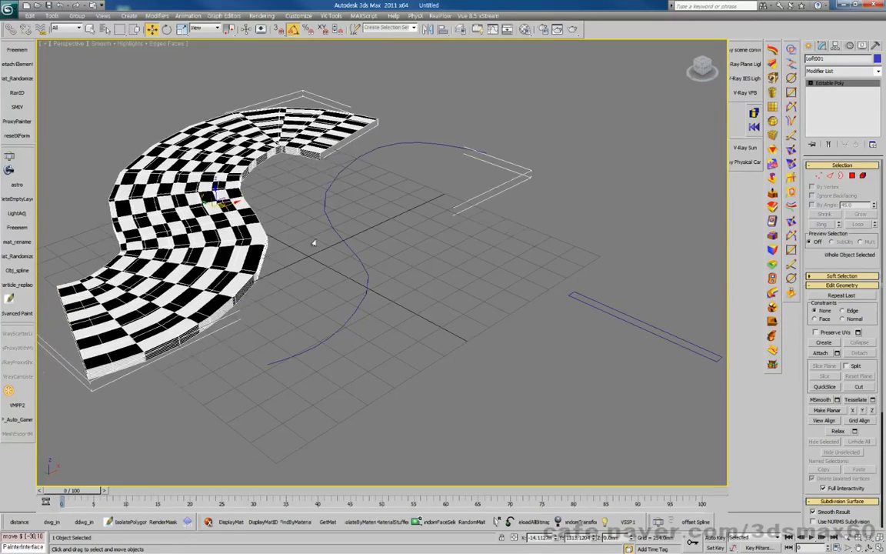
{"action": "left_click", "coordinate": [339, 233]}
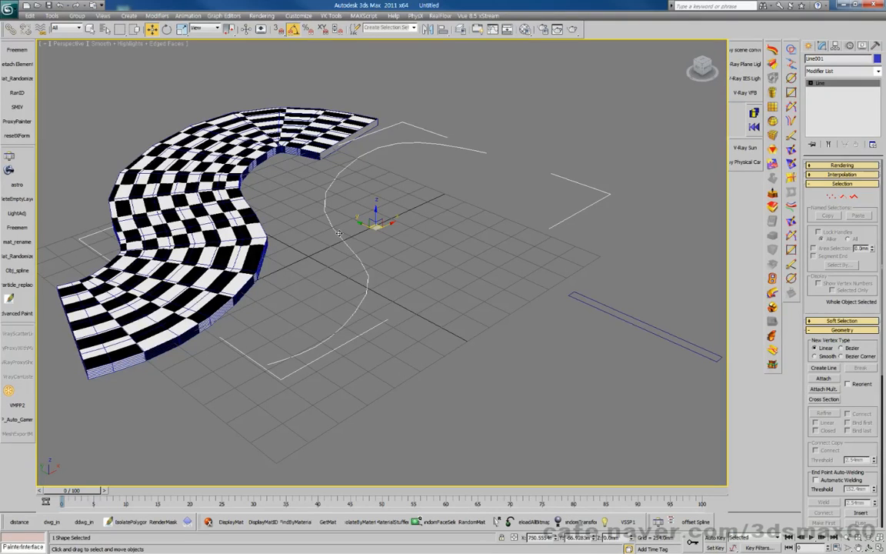
{"action": "key", "text": "Delete"}
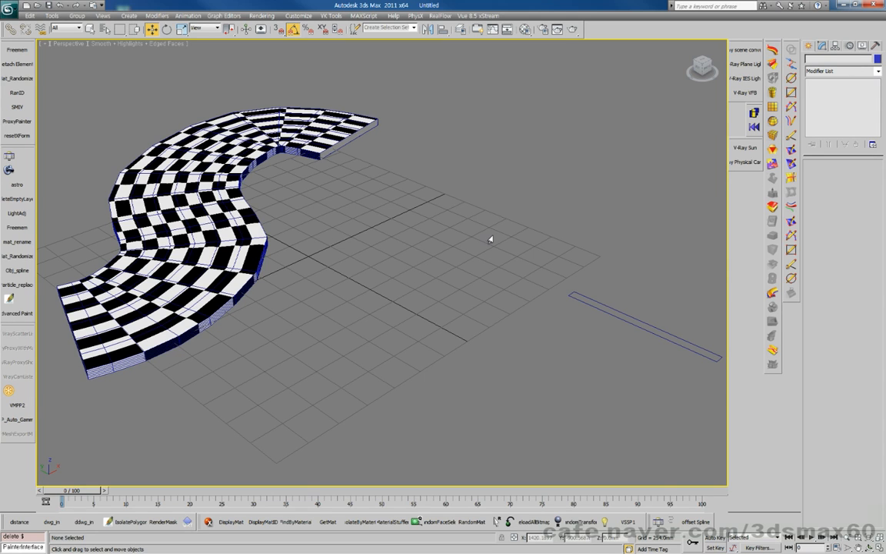
{"action": "mouse_move", "coordinate": [387, 131]}
{"action": "left_mouse_down"}
{"action": "mouse_move", "coordinate": [439, 316]}
{"action": "mouse_move", "coordinate": [538, 178]}
{"action": "mouse_move", "coordinate": [451, 131]}
{"action": "mouse_move", "coordinate": [390, 134]}
{"action": "left_mouse_up"}
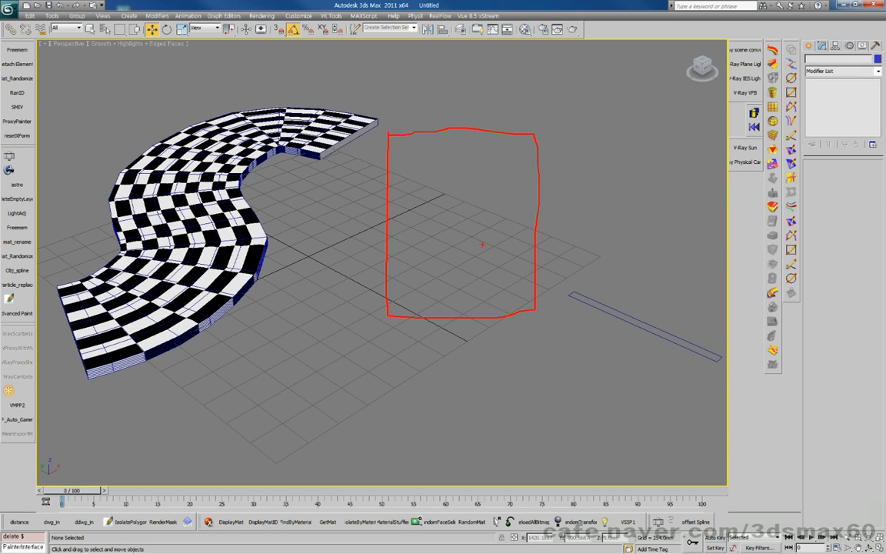
{"action": "mouse_move", "coordinate": [482, 244]}
{"action": "left_mouse_down"}
{"action": "mouse_move", "coordinate": [649, 266]}
{"action": "mouse_move", "coordinate": [637, 363]}
{"action": "mouse_move", "coordinate": [486, 374]}
{"action": "mouse_move", "coordinate": [481, 244]}
{"action": "left_mouse_up"}
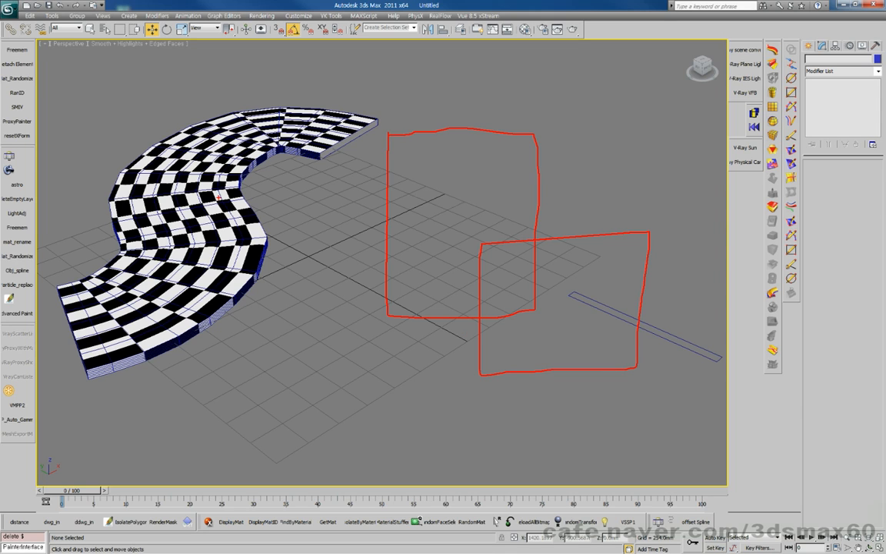
{"action": "mouse_move", "coordinate": [223, 390]}
{"action": "left_mouse_down"}
{"action": "mouse_move", "coordinate": [223, 484]}
{"action": "mouse_move", "coordinate": [314, 499]}
{"action": "mouse_move", "coordinate": [319, 390]}
{"action": "mouse_move", "coordinate": [260, 378]}
{"action": "mouse_move", "coordinate": [224, 391]}
{"action": "left_mouse_up"}
{"action": "mouse_move", "coordinate": [286, 454]}
{"action": "left_mouse_down"}
{"action": "mouse_move", "coordinate": [286, 551]}
{"action": "mouse_move", "coordinate": [382, 550]}
{"action": "mouse_move", "coordinate": [381, 460]}
{"action": "mouse_move", "coordinate": [327, 446]}
{"action": "mouse_move", "coordinate": [285, 452]}
{"action": "left_mouse_up"}
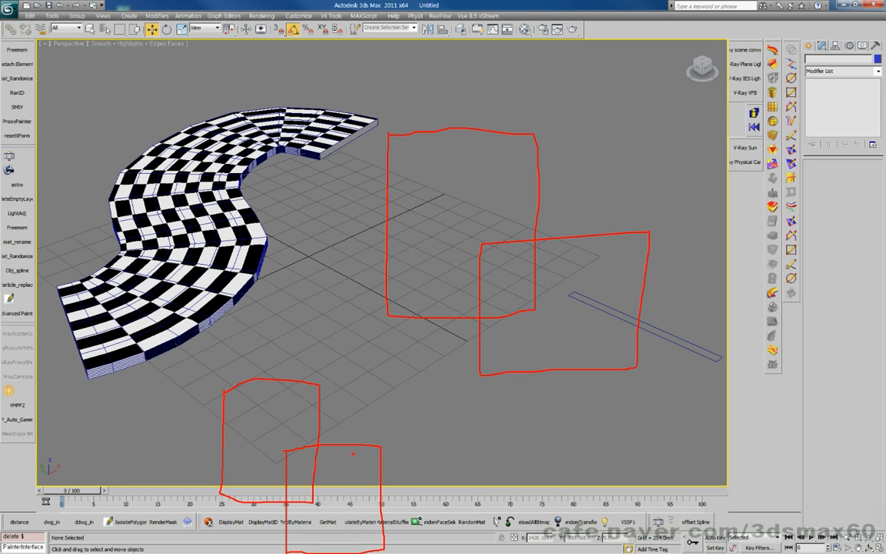
{"action": "mouse_move", "coordinate": [304, 460]}
{"action": "left_mouse_down"}
{"action": "mouse_move", "coordinate": [290, 493]}
{"action": "mouse_move", "coordinate": [301, 483]}
{"action": "left_mouse_up"}
{"action": "left_click_drag", "start_coordinate": [323, 439], "coordinate": [314, 448]}
{"action": "left_click_drag", "start_coordinate": [286, 498], "coordinate": [271, 506]}
{"action": "left_click_drag", "start_coordinate": [318, 445], "coordinate": [317, 444]}
{"action": "mouse_move", "coordinate": [481, 244]}
{"action": "left_mouse_down"}
{"action": "mouse_move", "coordinate": [476, 312]}
{"action": "mouse_move", "coordinate": [535, 316]}
{"action": "mouse_move", "coordinate": [536, 239]}
{"action": "left_mouse_up"}
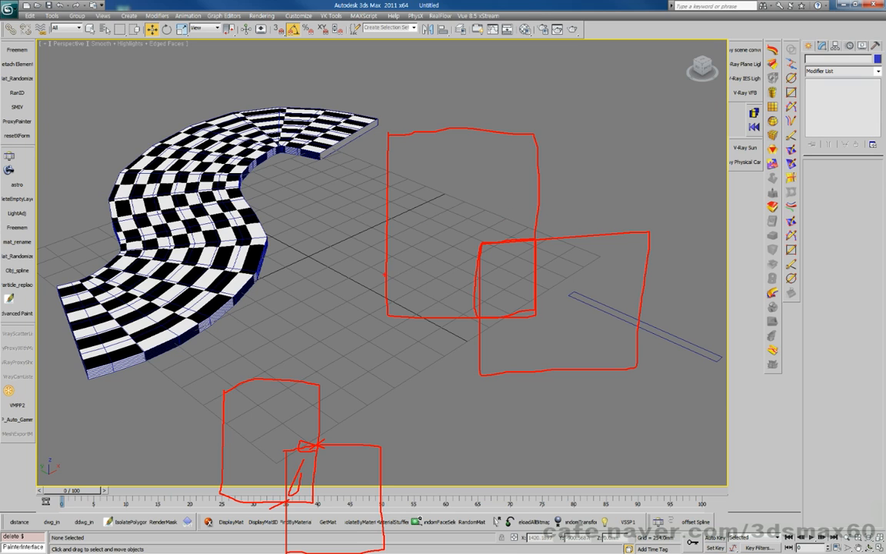
{"action": "mouse_move", "coordinate": [294, 346]}
{"action": "left_mouse_down"}
{"action": "mouse_move", "coordinate": [293, 408]}
{"action": "mouse_move", "coordinate": [353, 378]}
{"action": "mouse_move", "coordinate": [354, 341]}
{"action": "mouse_move", "coordinate": [309, 343]}
{"action": "left_mouse_up"}
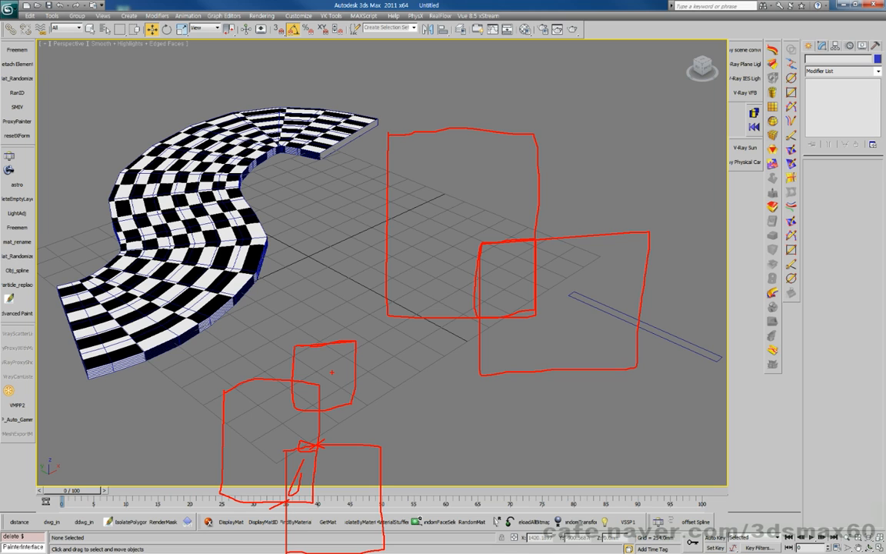
{"action": "mouse_move", "coordinate": [402, 105]}
{"action": "left_mouse_down"}
{"action": "mouse_move", "coordinate": [311, 171]}
{"action": "mouse_move", "coordinate": [198, 339]}
{"action": "mouse_move", "coordinate": [206, 494]}
{"action": "mouse_move", "coordinate": [509, 521]}
{"action": "mouse_move", "coordinate": [695, 308]}
{"action": "mouse_move", "coordinate": [511, 117]}
{"action": "mouse_move", "coordinate": [413, 100]}
{"action": "left_mouse_up"}
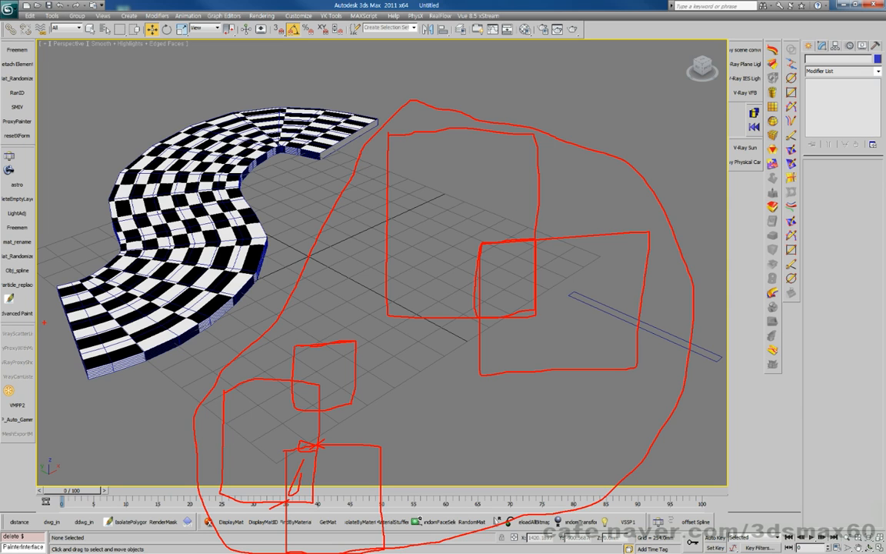
{"action": "left_click_drag", "start_coordinate": [56, 285], "coordinate": [86, 377]}
{"action": "mouse_move", "coordinate": [73, 338]}
{"action": "left_mouse_down"}
{"action": "mouse_move", "coordinate": [158, 261]}
{"action": "mouse_move", "coordinate": [202, 137]}
{"action": "mouse_move", "coordinate": [302, 126]}
{"action": "left_mouse_up"}
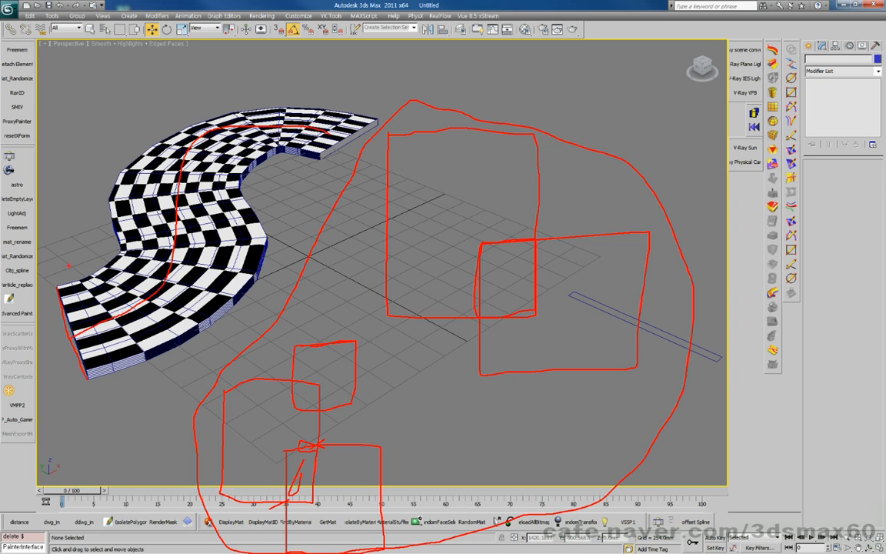
{"action": "mouse_move", "coordinate": [174, 378]}
{"action": "left_mouse_down"}
{"action": "mouse_move", "coordinate": [104, 189]}
{"action": "mouse_move", "coordinate": [35, 296]}
{"action": "mouse_move", "coordinate": [175, 374]}
{"action": "left_mouse_up"}
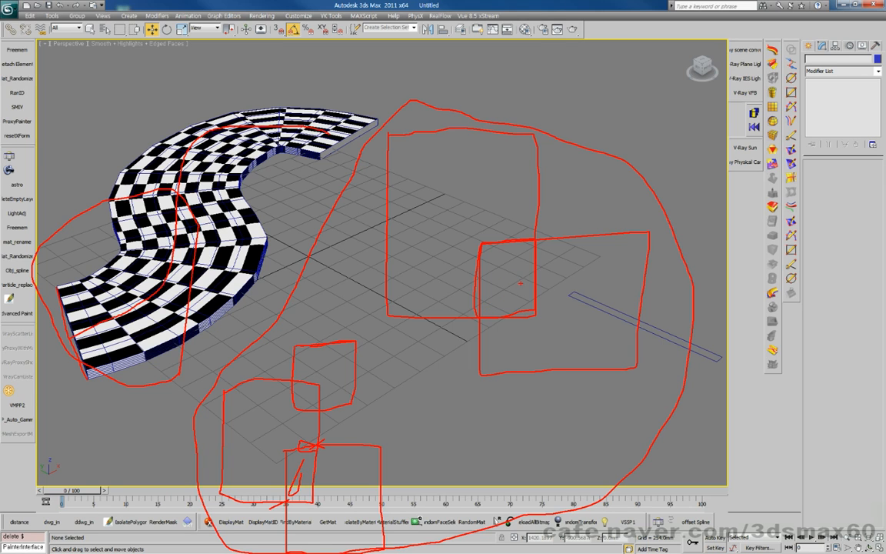
{"action": "mouse_move", "coordinate": [511, 249]}
{"action": "left_mouse_down"}
{"action": "mouse_move", "coordinate": [609, 232]}
{"action": "mouse_move", "coordinate": [629, 328]}
{"action": "mouse_move", "coordinate": [538, 367]}
{"action": "mouse_move", "coordinate": [504, 282]}
{"action": "mouse_move", "coordinate": [509, 249]}
{"action": "left_mouse_up"}
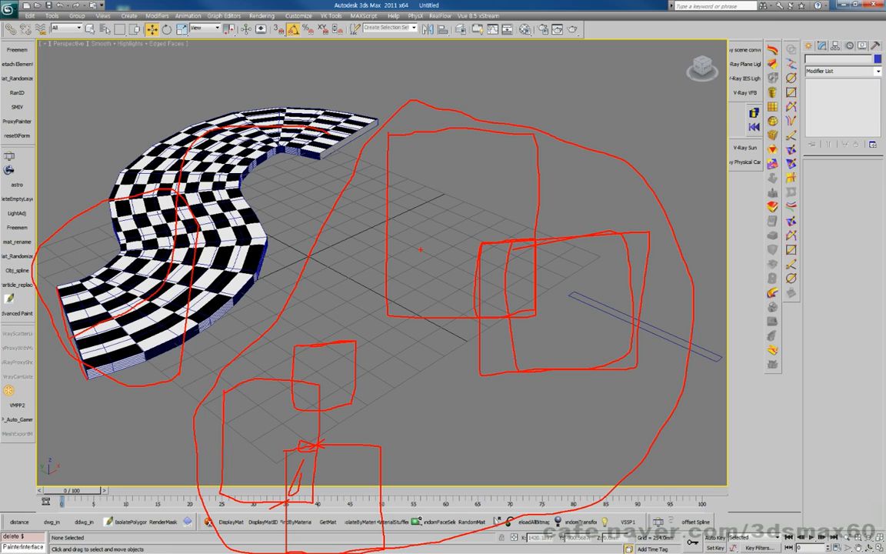
{"action": "key", "text": "Escape"}
Switch the geometry creation category from Compound Objects to Standard Primitives and display the available categories
{"action": "middle_click_drag", "start_coordinate": [477, 236], "coordinate": [483, 254]}
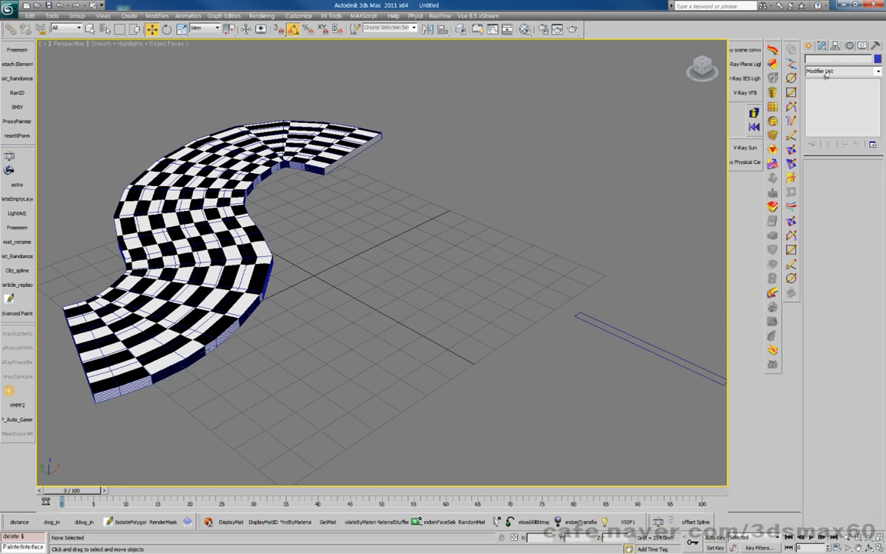
{"action": "left_click", "coordinate": [808, 46]}
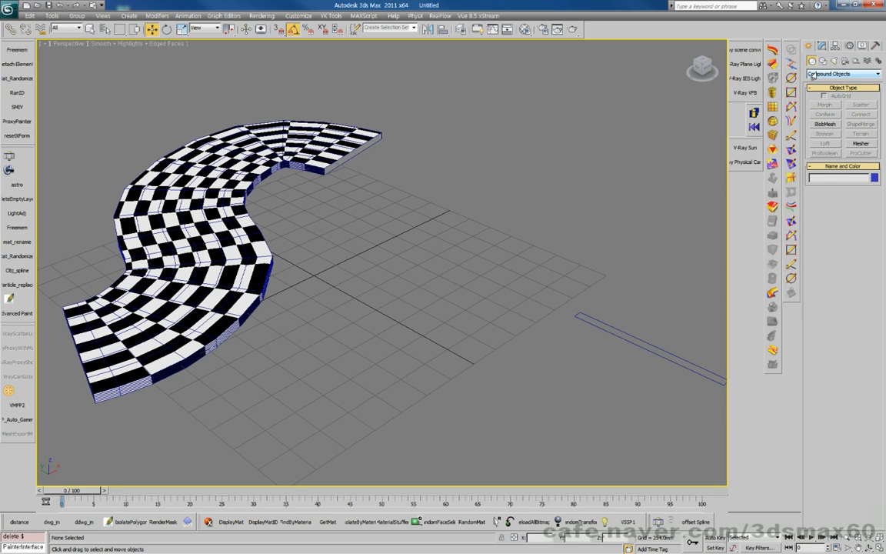
{"action": "left_click", "coordinate": [813, 74]}
{"action": "left_click", "coordinate": [829, 82]}
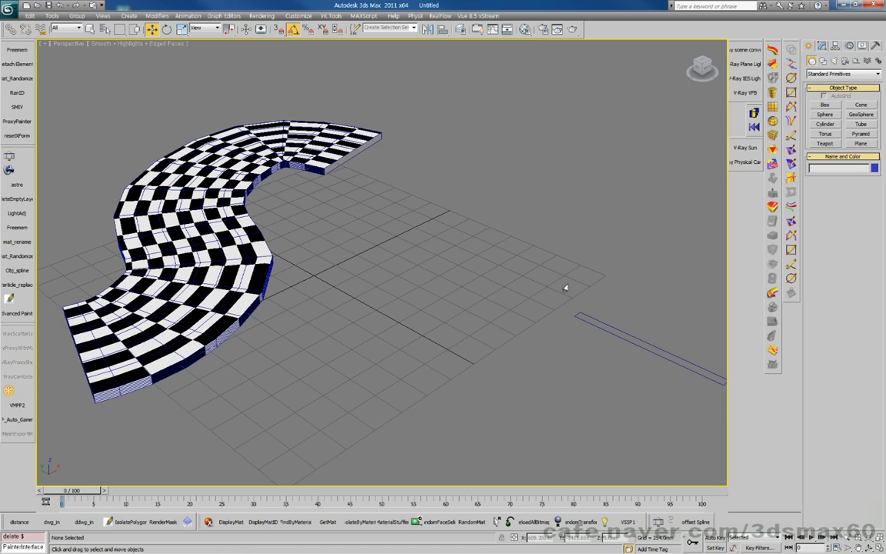
{"action": "left_click", "coordinate": [825, 74]}
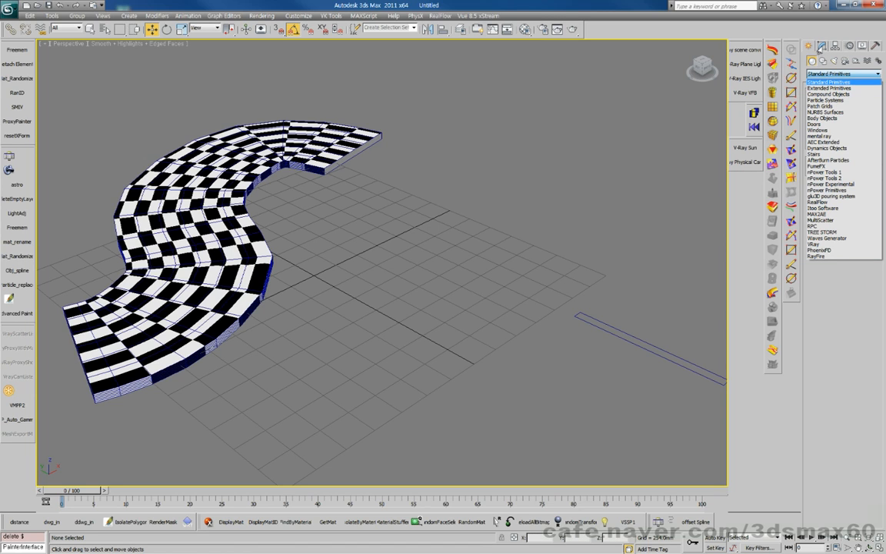
Apply a UVW Map modifier to the checkered S-shaped strip
{"action": "left_click", "coordinate": [240, 158]}
{"action": "left_click", "coordinate": [238, 157]}
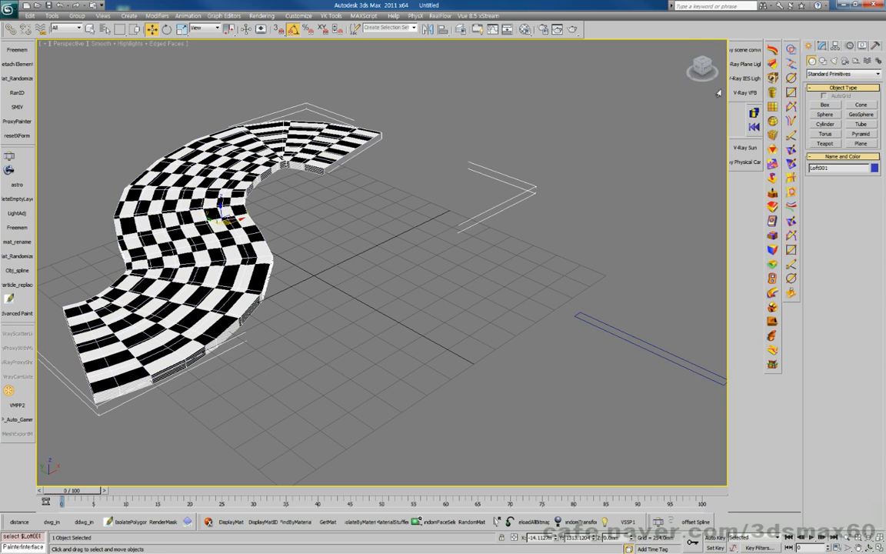
{"action": "left_click", "coordinate": [822, 46]}
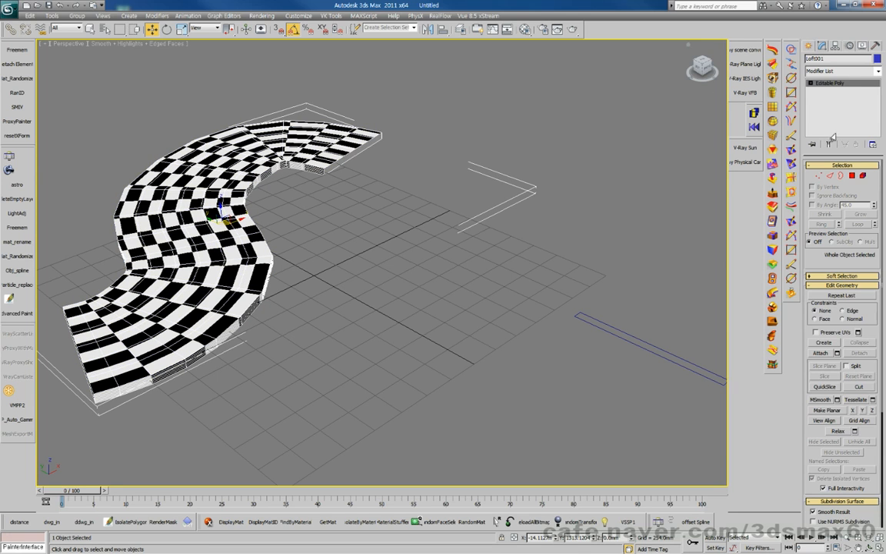
{"action": "left_click", "coordinate": [876, 71]}
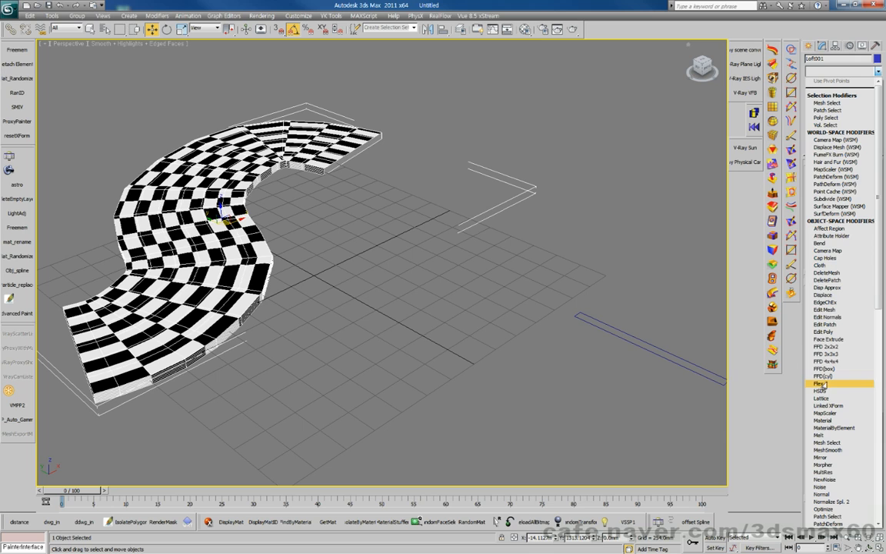
{"action": "key", "text": "u"}
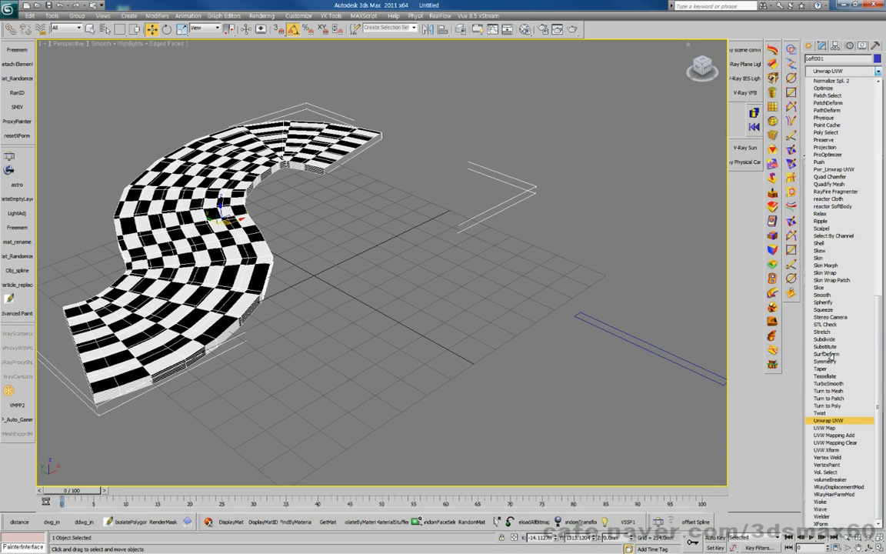
{"action": "left_click", "coordinate": [821, 428]}
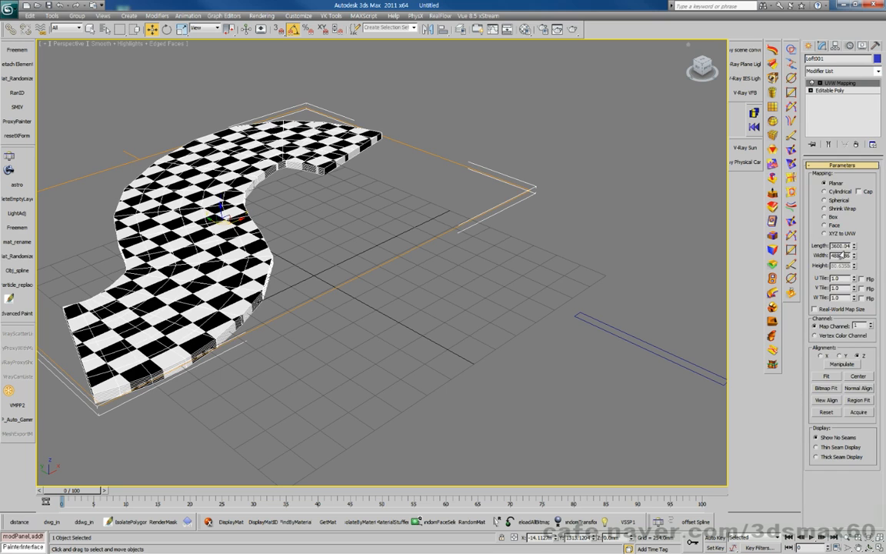
Try the Spherical, Shrink Wrap, Box and Face mapping types on the strip, then return to Planar and inspect the checker pattern
{"action": "left_click", "coordinate": [831, 200]}
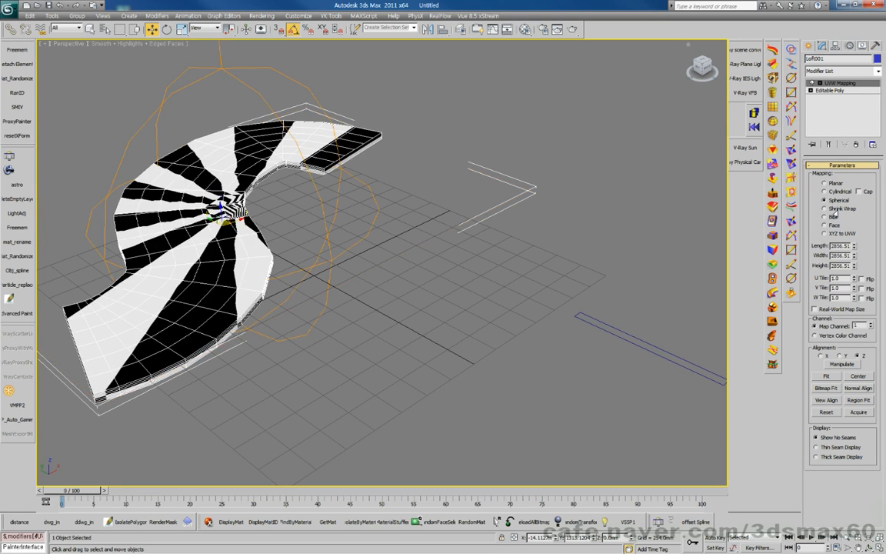
{"action": "left_click", "coordinate": [831, 208]}
{"action": "left_click", "coordinate": [829, 218]}
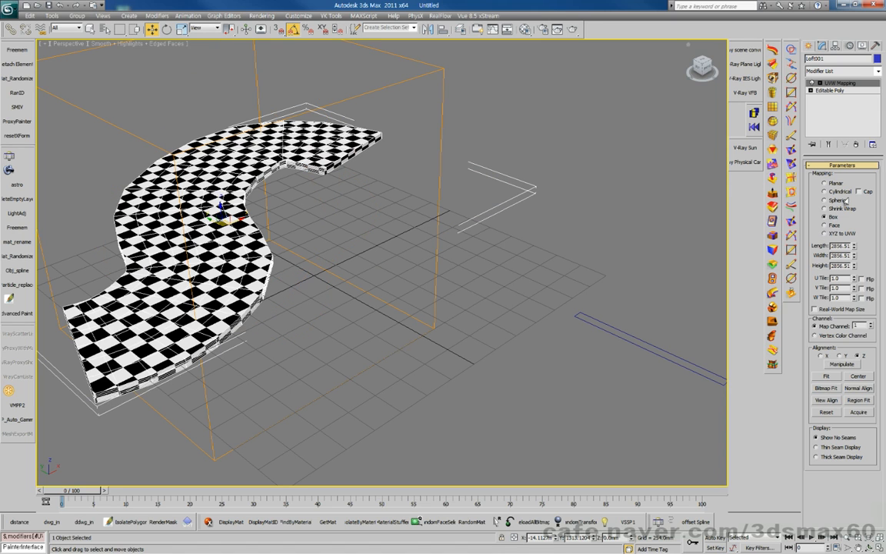
{"action": "left_click", "coordinate": [830, 226]}
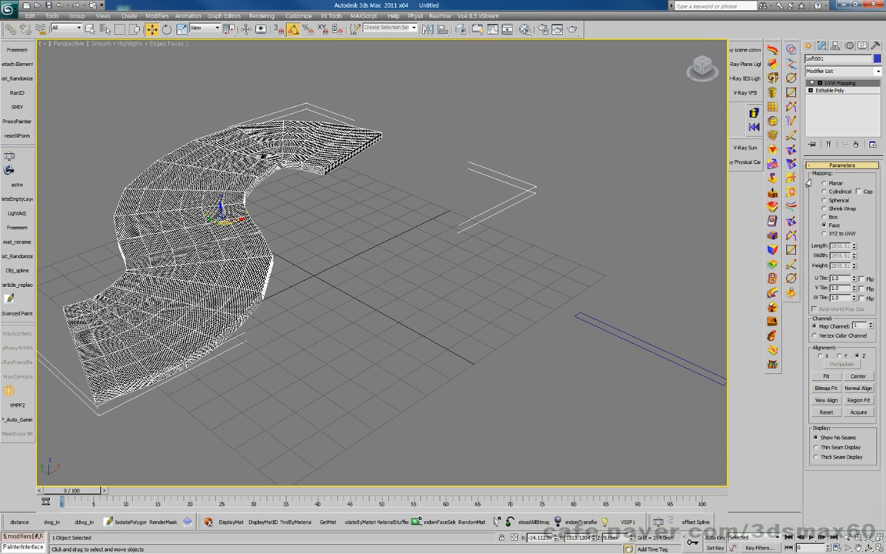
{"action": "key", "text": "ctrl+z"}
{"action": "middle_click_drag", "start_coordinate": [404, 181], "coordinate": [511, 225]}
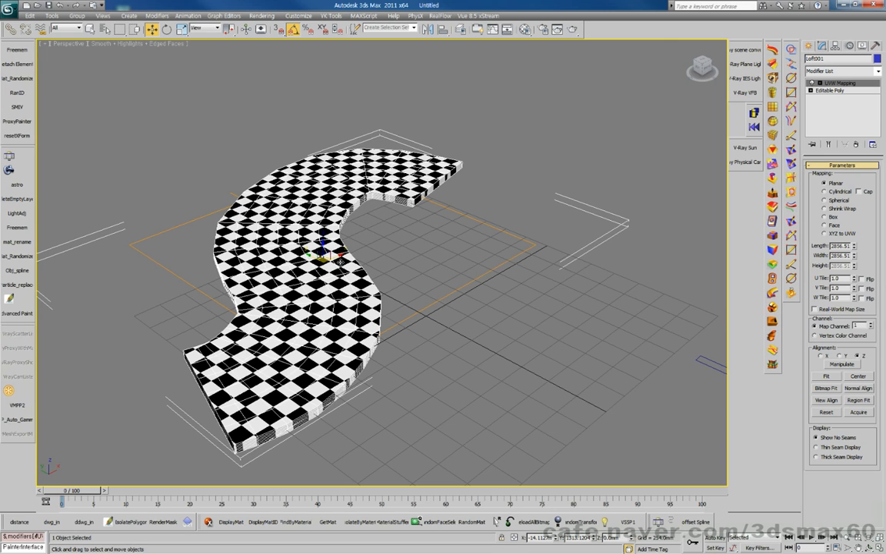
{"action": "middle_click_drag", "start_coordinate": [385, 270], "coordinate": [446, 242]}
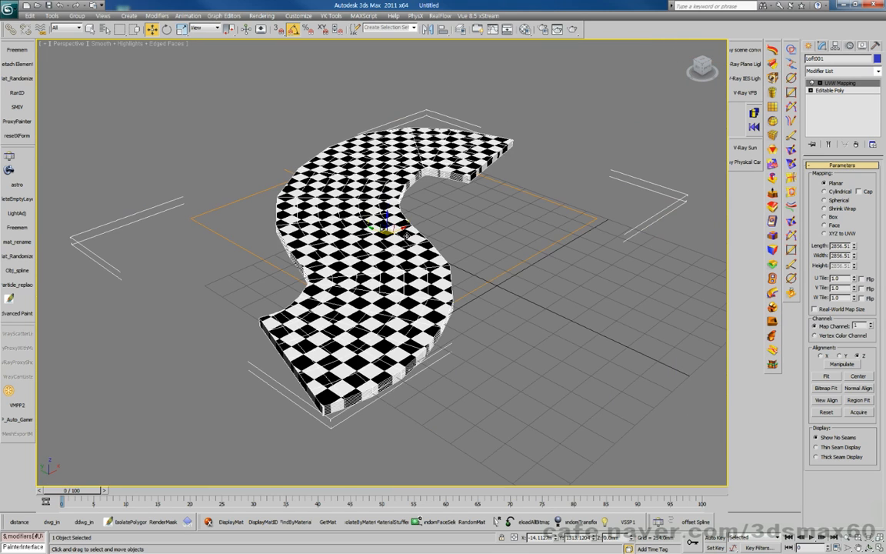
{"action": "scroll", "coordinate": [406, 235], "scroll_direction": "up", "scroll_amount": 4}
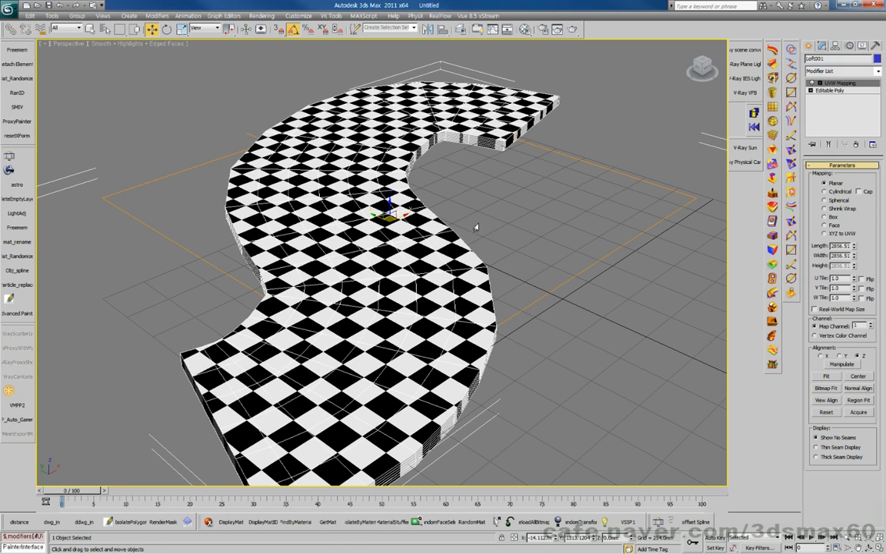
Remove the UVW Mapping modifier from the strip and inspect how the checker pattern follows the bends
{"action": "left_click", "coordinate": [854, 146]}
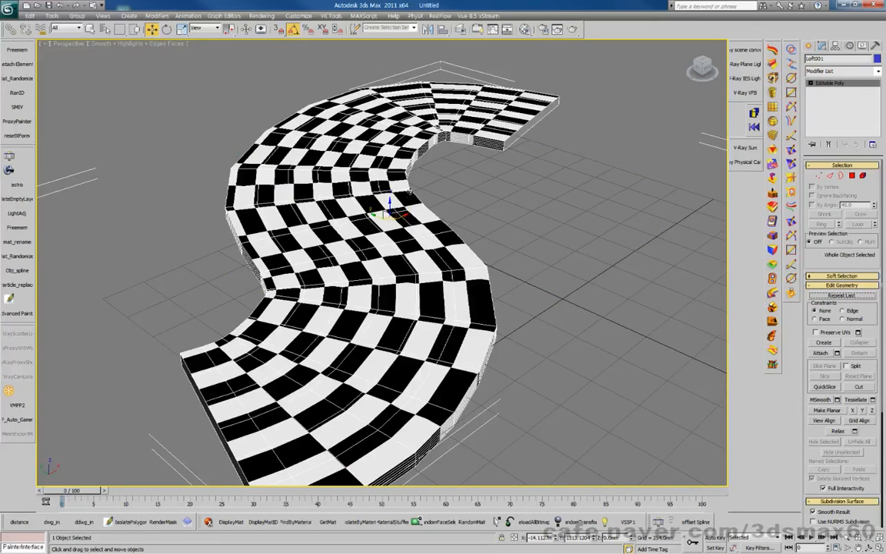
{"action": "middle_click_drag", "start_coordinate": [362, 168], "coordinate": [385, 197], "text": "alt"}
{"action": "scroll", "coordinate": [383, 197], "scroll_direction": "down", "scroll_amount": 4}
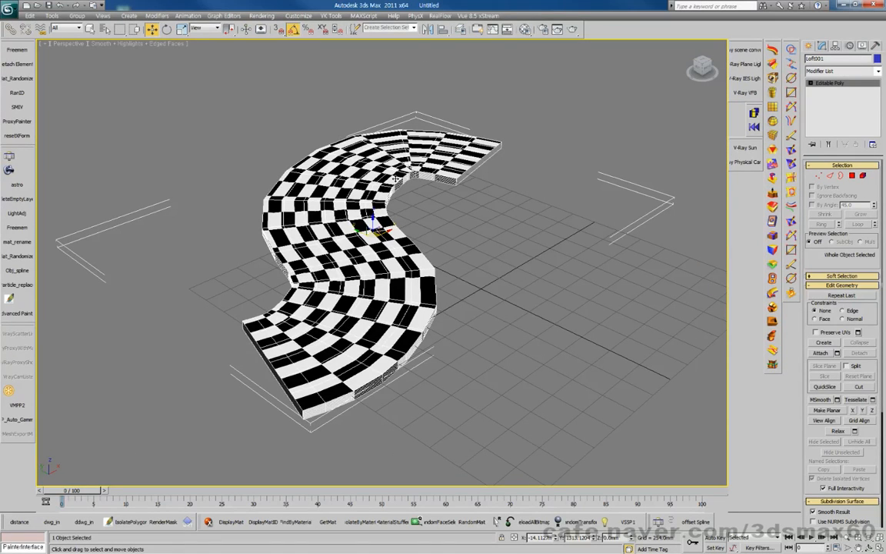
{"action": "middle_click_drag", "start_coordinate": [356, 160], "coordinate": [250, 157]}
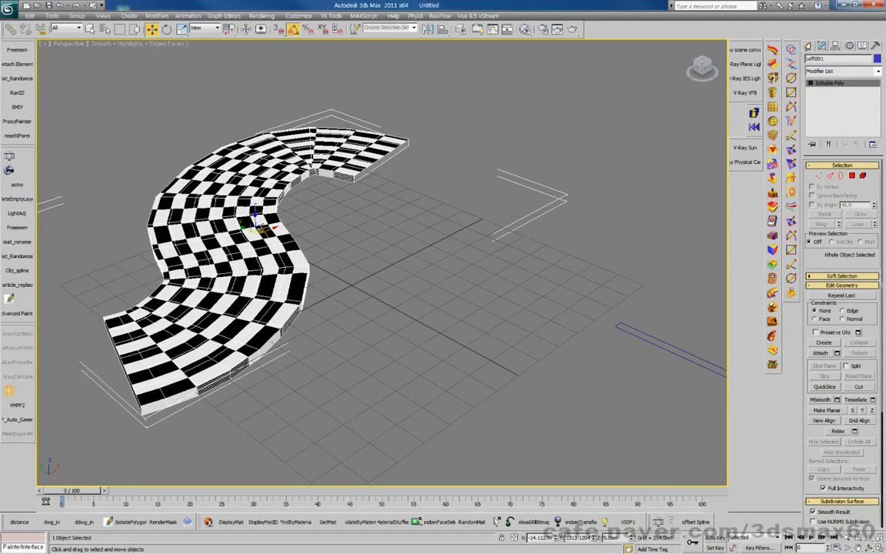
Draw an S-shaped curved spline on the grid with the Line tool, between the checkered strip and the rectangle section
{"action": "left_click", "coordinate": [809, 46]}
{"action": "left_click", "coordinate": [822, 62]}
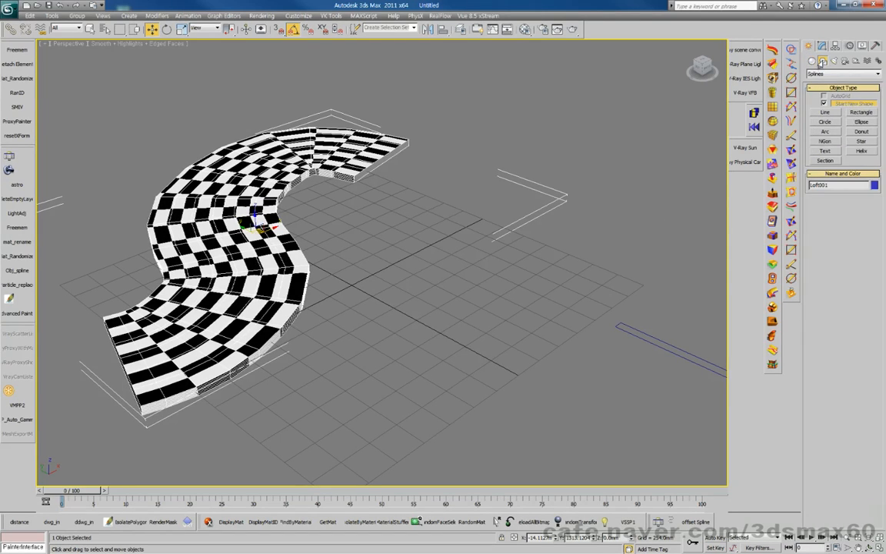
{"action": "left_click", "coordinate": [825, 112]}
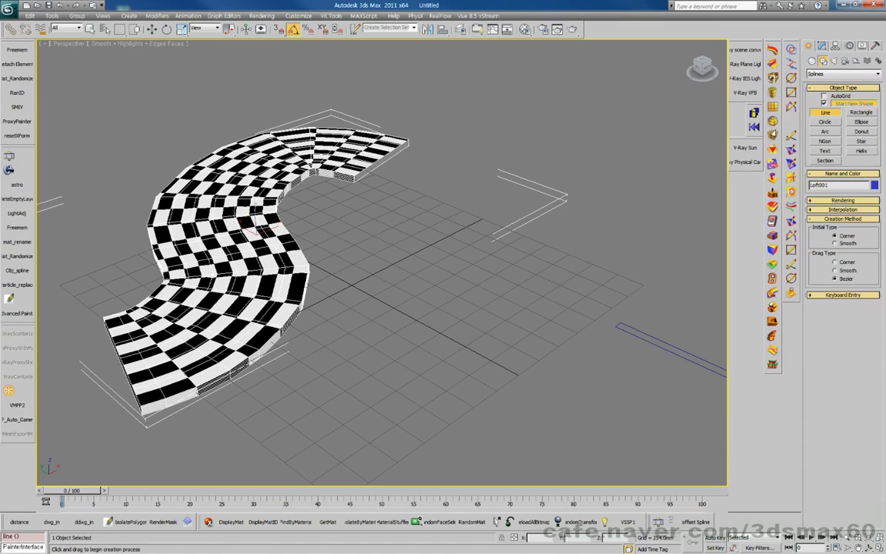
{"action": "left_click", "coordinate": [566, 223]}
{"action": "left_click_drag", "start_coordinate": [452, 269], "coordinate": [443, 279]}
{"action": "left_click_drag", "start_coordinate": [443, 403], "coordinate": [416, 437]}
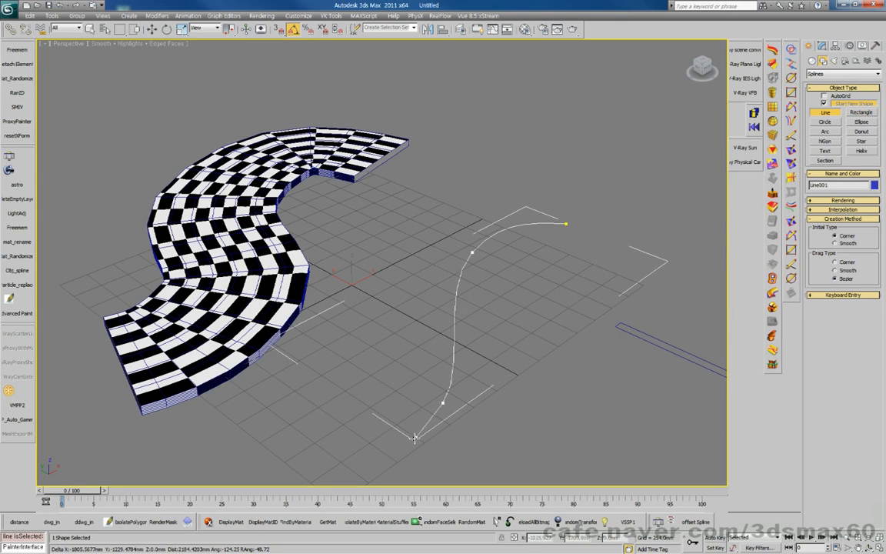
{"action": "right_click", "coordinate": [274, 429]}
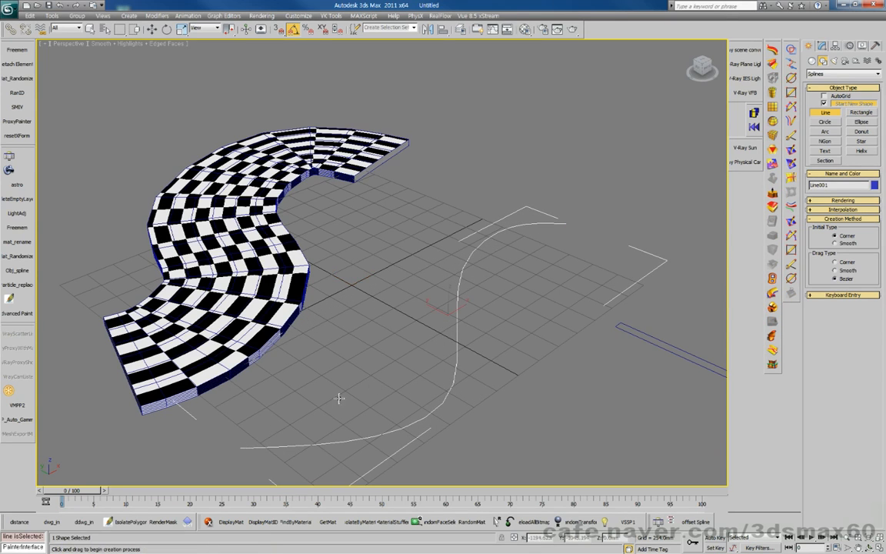
Clone the new S-shaped line once as a Copy, offset from the original toward the rectangle section
{"action": "key", "text": "w"}
{"action": "middle_click_drag", "start_coordinate": [461, 338], "coordinate": [396, 267]}
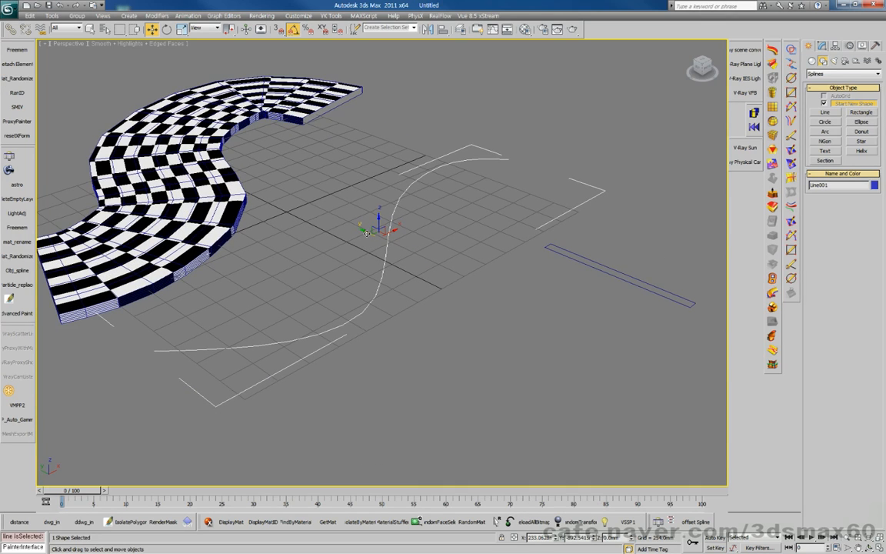
{"action": "left_click_drag", "start_coordinate": [393, 235], "coordinate": [549, 306], "text": "shift"}
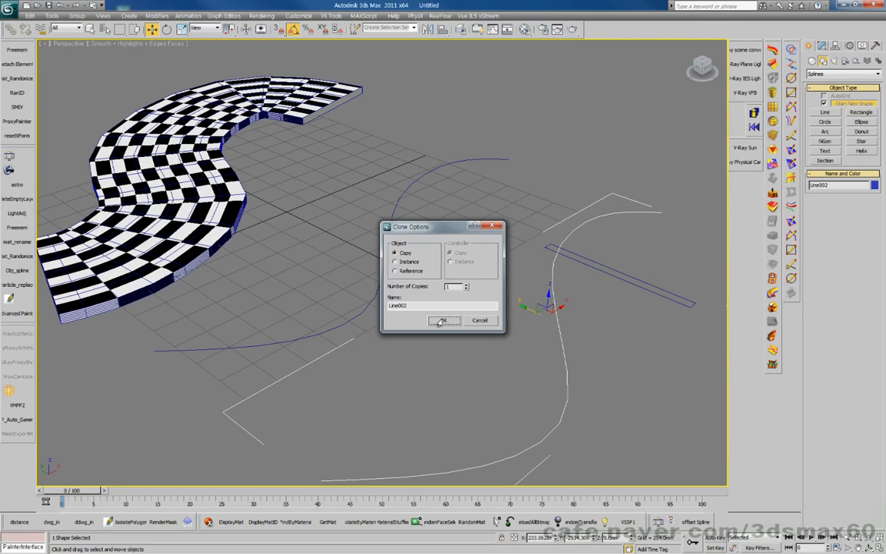
{"action": "left_click", "coordinate": [439, 321]}
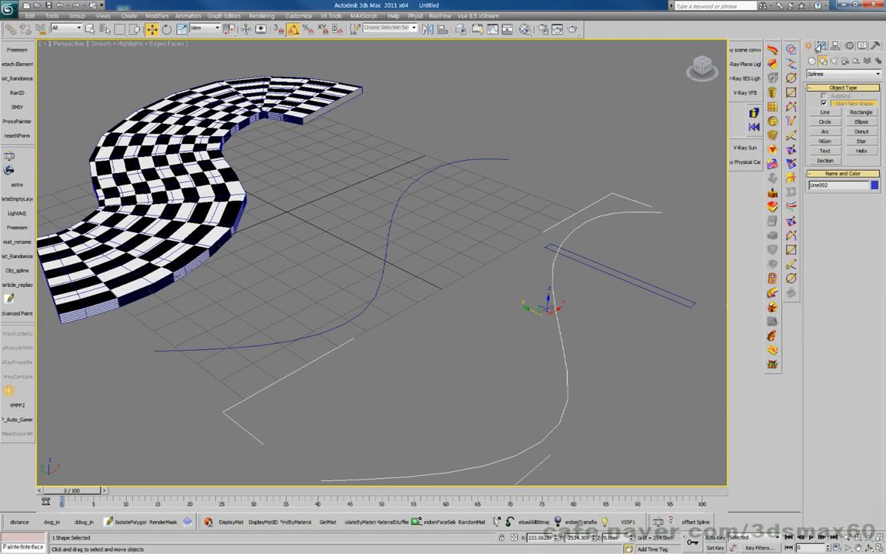
Reshape the copied line by moving the vertex at its second bend up off the grid, and leave vertex editing
{"action": "left_click", "coordinate": [821, 46]}
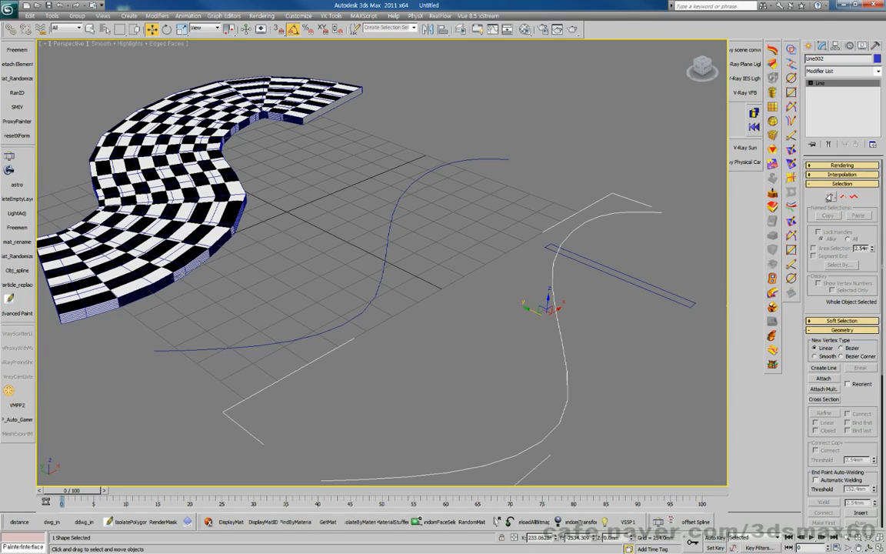
{"action": "left_click", "coordinate": [831, 197]}
{"action": "left_click", "coordinate": [555, 417]}
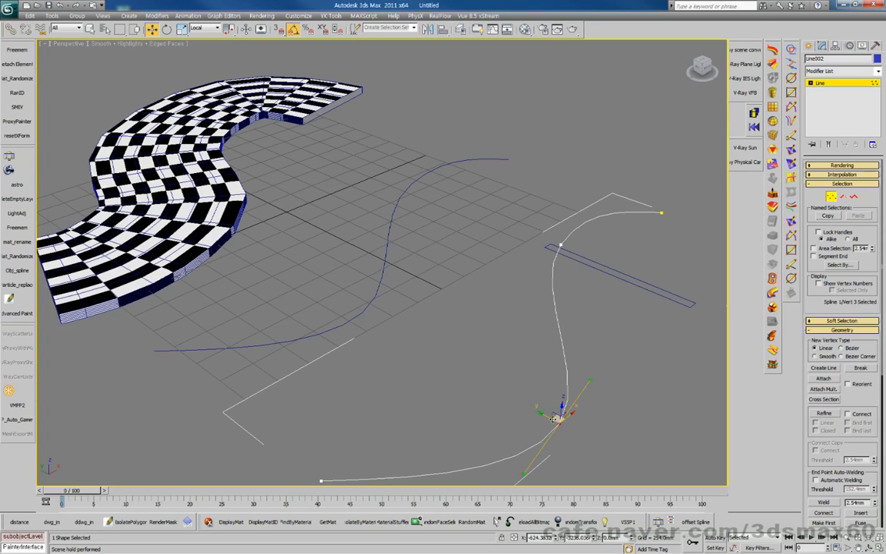
{"action": "left_click_drag", "start_coordinate": [565, 414], "coordinate": [378, 205]}
{"action": "key", "text": "ctrl+b"}
Attach the reshaped copy to the original line and connect the two splines with a CrossSection modifier
{"action": "left_click", "coordinate": [823, 378]}
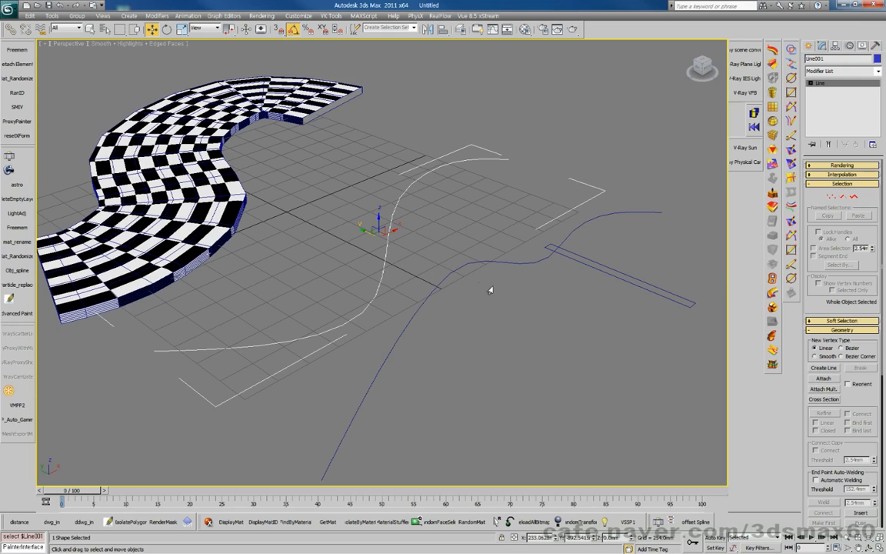
{"action": "left_click", "coordinate": [511, 260]}
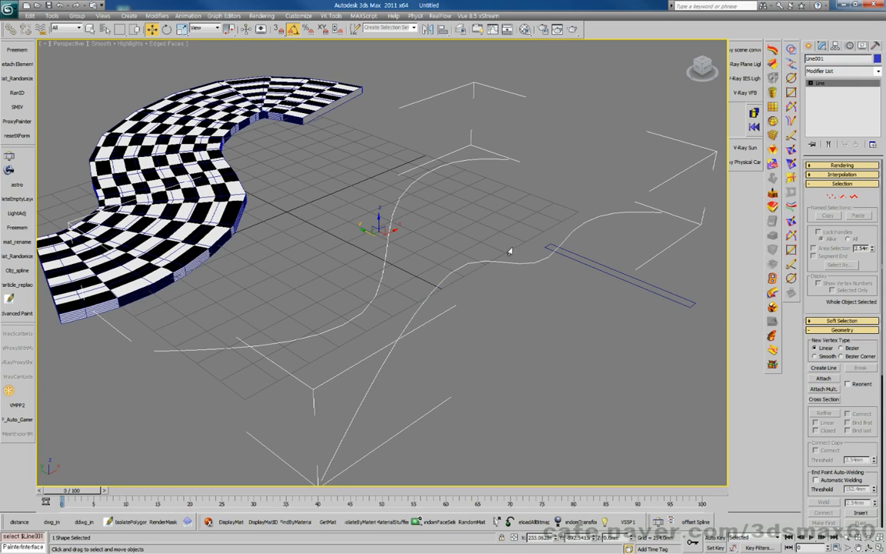
{"action": "left_click", "coordinate": [876, 71]}
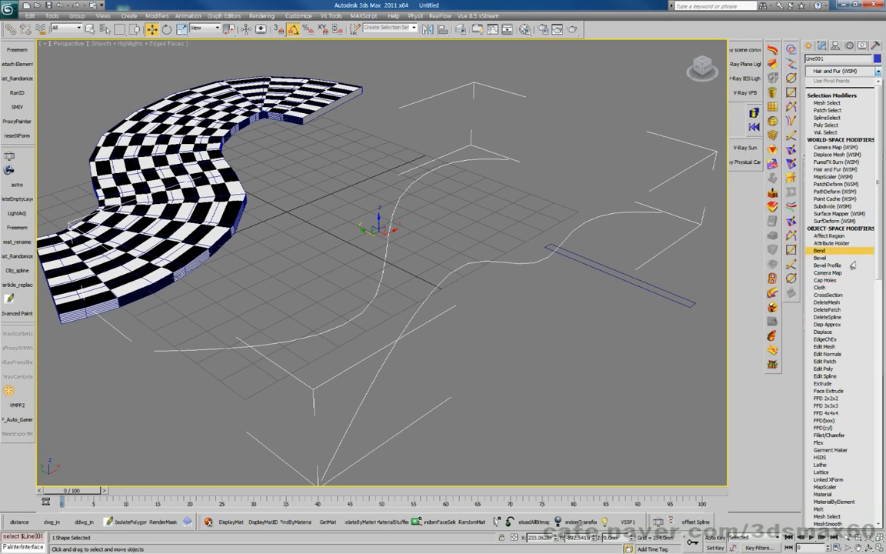
{"action": "key", "text": "c"}
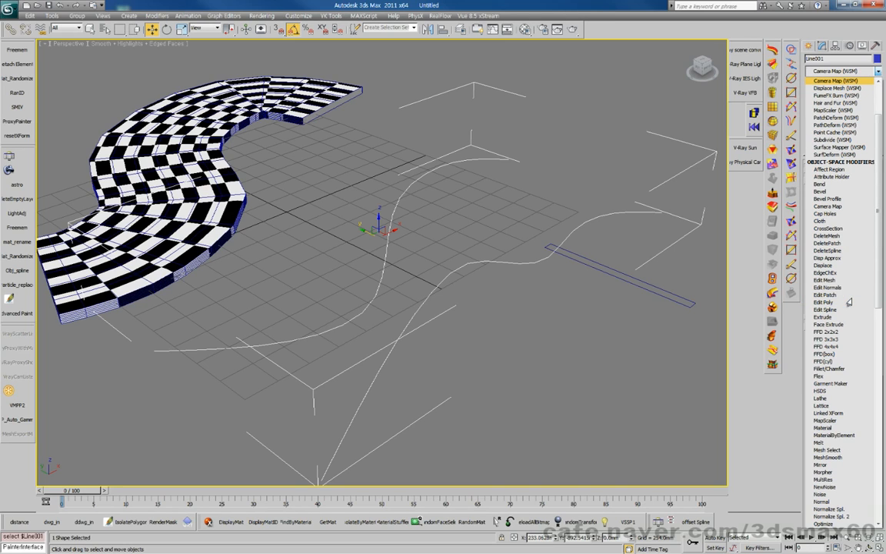
{"action": "key", "text": "c"}
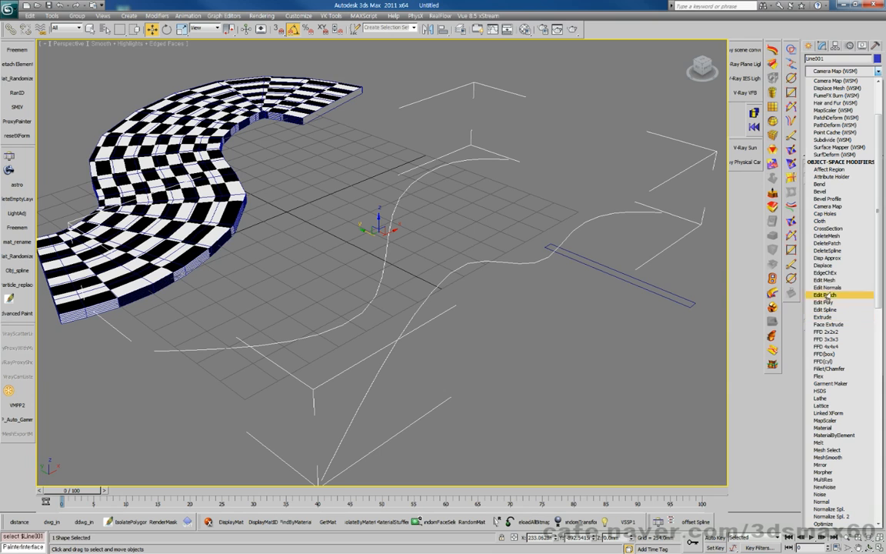
{"action": "left_click", "coordinate": [828, 228]}
{"action": "middle_click_drag", "start_coordinate": [419, 266], "coordinate": [444, 274], "text": "alt"}
{"action": "key", "text": "ctrl+r"}
{"action": "left_click_drag", "start_coordinate": [452, 242], "coordinate": [530, 264]}
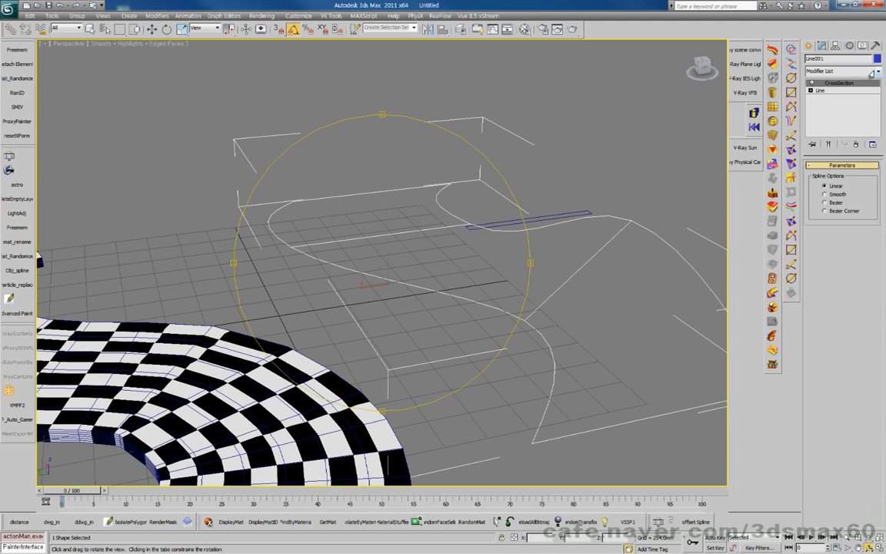
Apply a Surface modifier to the cross-sectioned splines and set its Patch Topology Steps to 8
{"action": "left_click", "coordinate": [839, 70]}
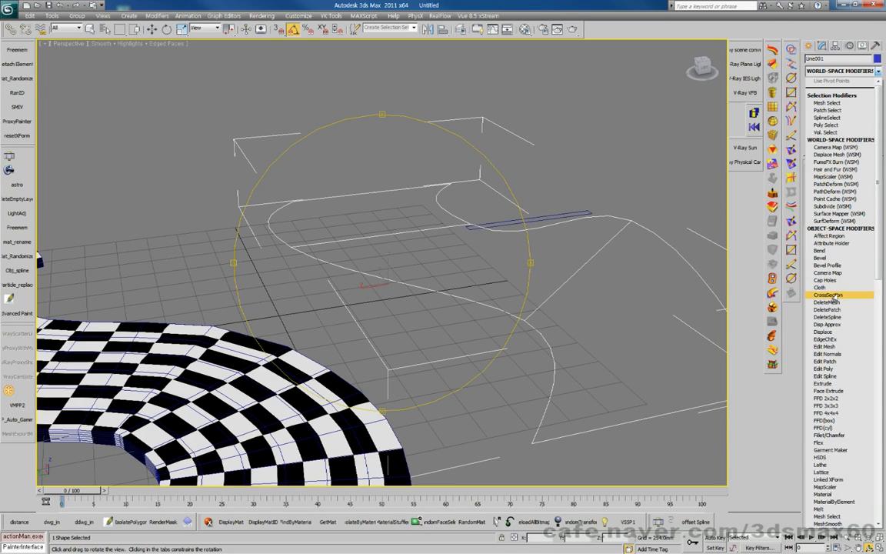
{"action": "key", "text": "s"}
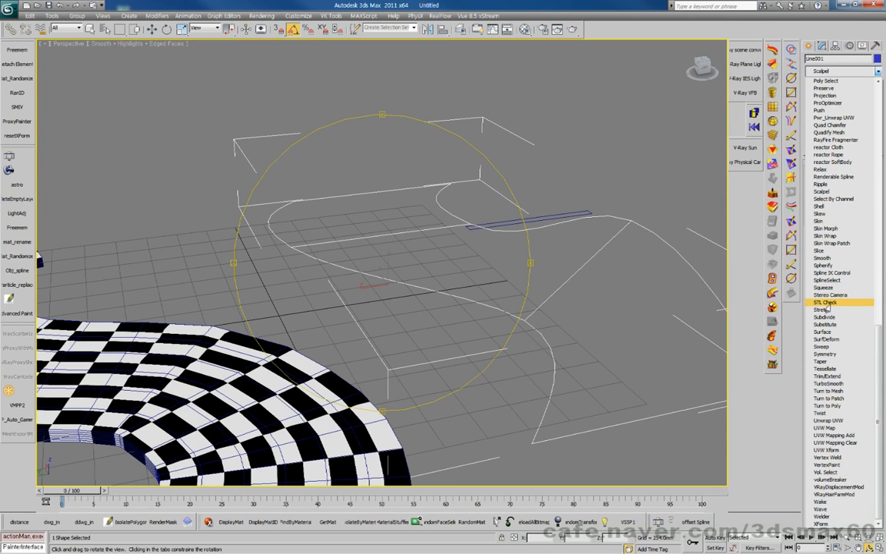
{"action": "left_click", "coordinate": [824, 332]}
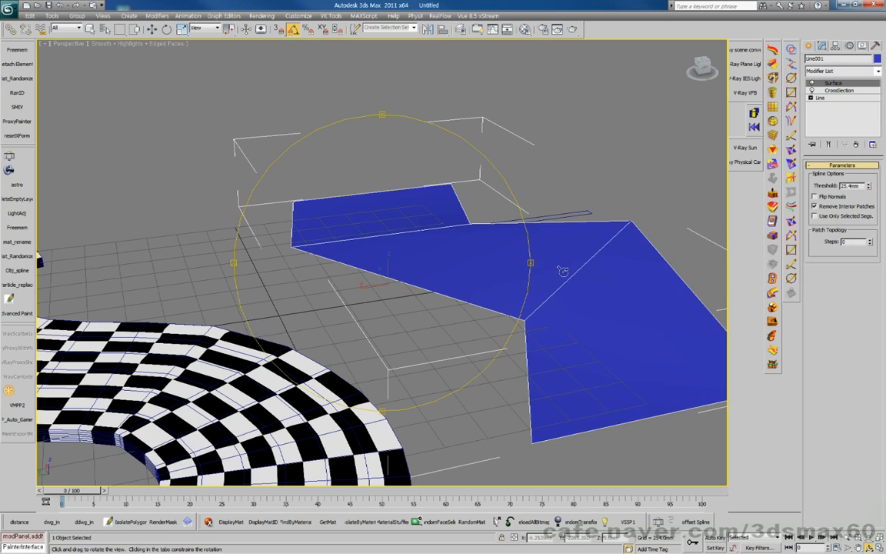
{"action": "left_click_drag", "start_coordinate": [514, 243], "coordinate": [539, 246]}
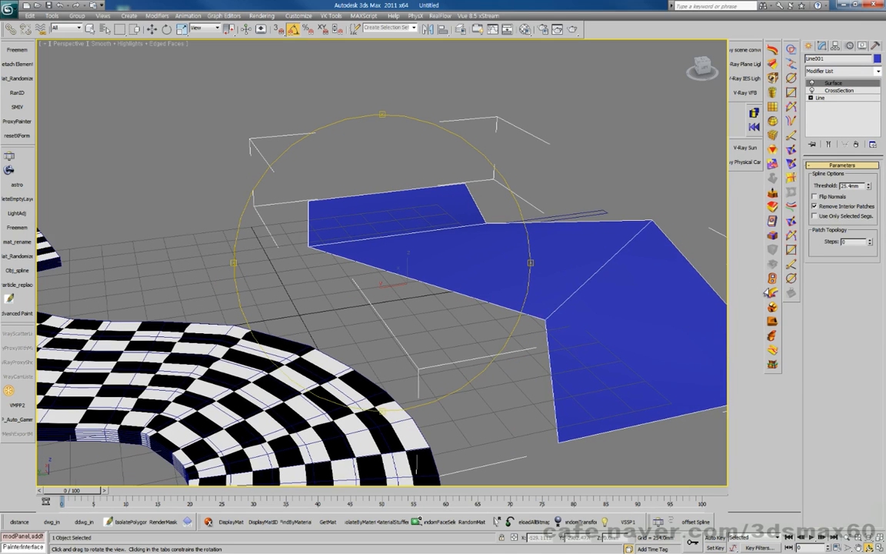
{"action": "left_click", "coordinate": [869, 241]}
{"action": "left_click", "coordinate": [868, 242]}
{"action": "left_click", "coordinate": [869, 241]}
{"action": "left_click", "coordinate": [869, 241]}
{"action": "left_click", "coordinate": [868, 242]}
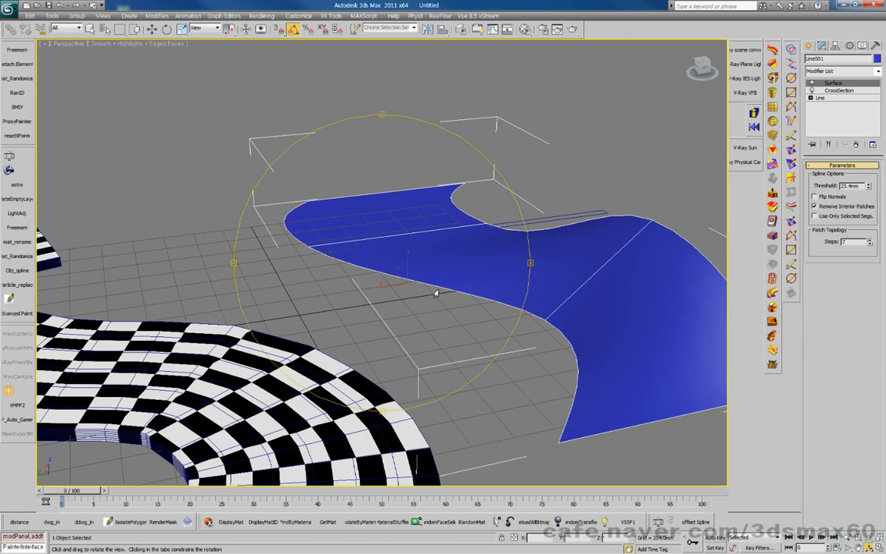
{"action": "key", "text": "z"}
{"action": "key", "text": "w"}
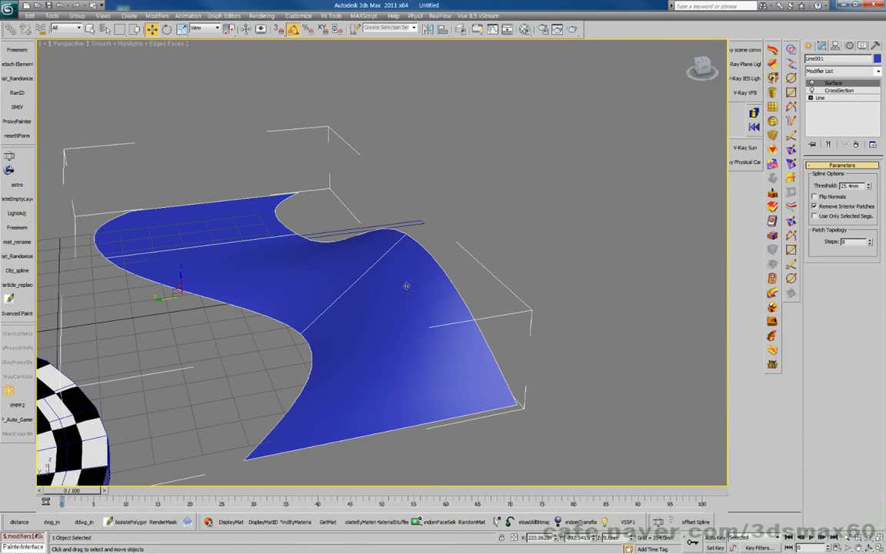
Convert the surfaced S-shaped object to an Editable Patch
{"action": "right_click", "coordinate": [405, 287]}
{"action": "mouse_move", "coordinate": [420, 377]}
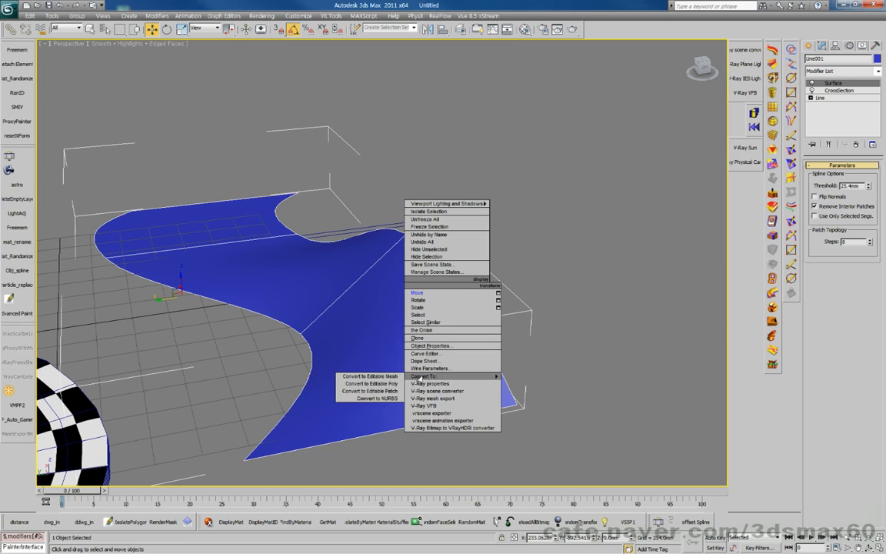
{"action": "left_click", "coordinate": [369, 391]}
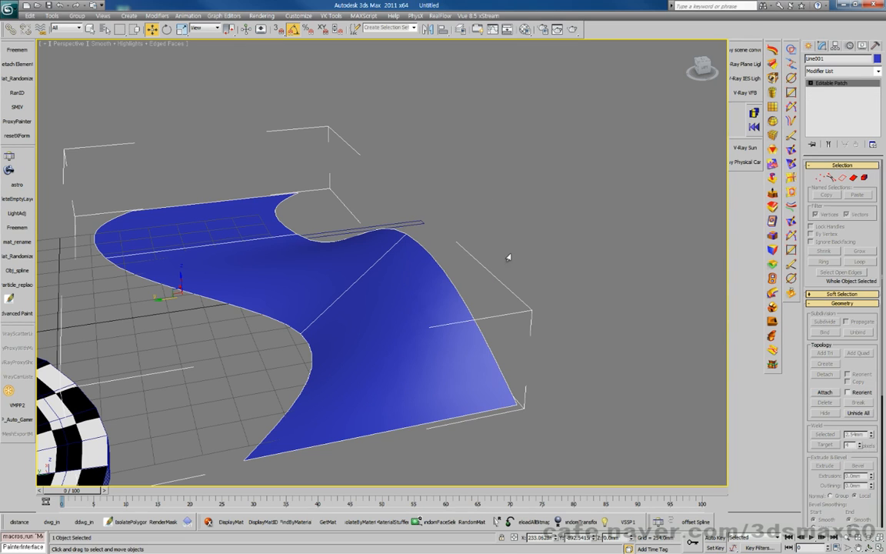
Raise the patch vertex at the crest of the raised edge straight up into a tall peak, and leave vertex editing
{"action": "key", "text": "1"}
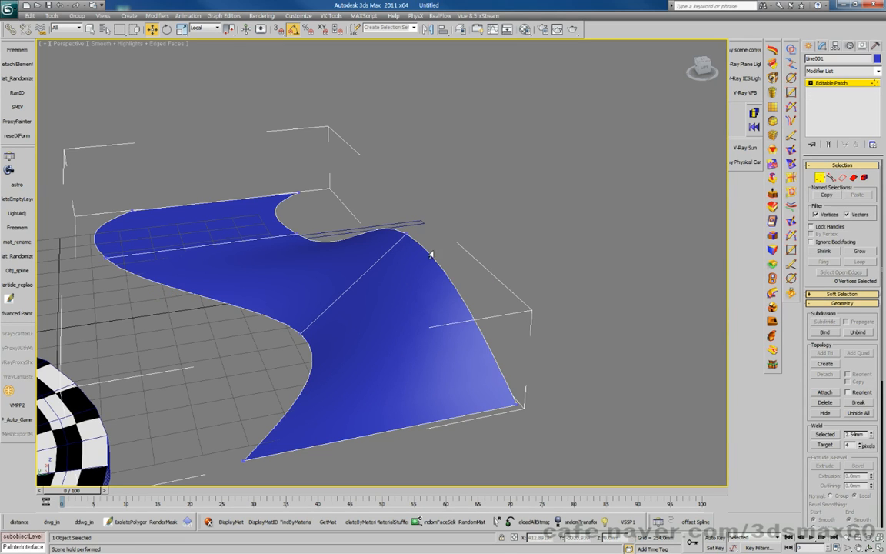
{"action": "left_click", "coordinate": [400, 228]}
{"action": "left_click_drag", "start_coordinate": [407, 212], "coordinate": [407, 124]}
{"action": "middle_click_drag", "start_coordinate": [384, 209], "coordinate": [490, 202]}
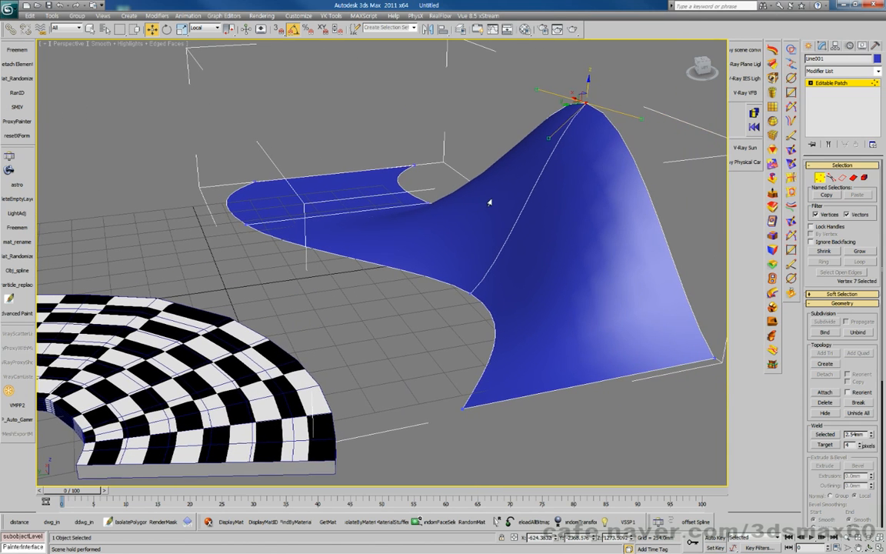
{"action": "key", "text": "ctrl+r"}
{"action": "left_click_drag", "start_coordinate": [419, 232], "coordinate": [528, 251]}
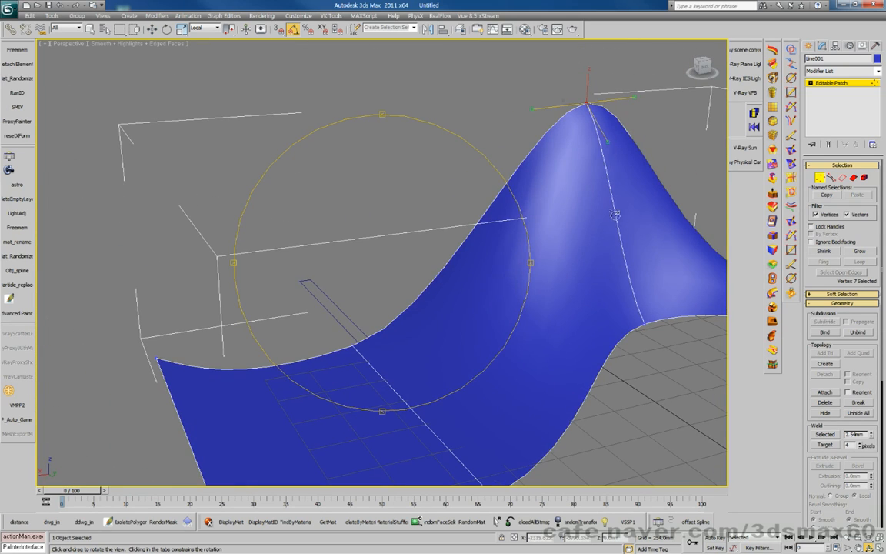
{"action": "middle_click_drag", "start_coordinate": [529, 253], "coordinate": [401, 223]}
{"action": "left_click_drag", "start_coordinate": [313, 235], "coordinate": [402, 238]}
{"action": "right_click", "coordinate": [402, 237]}
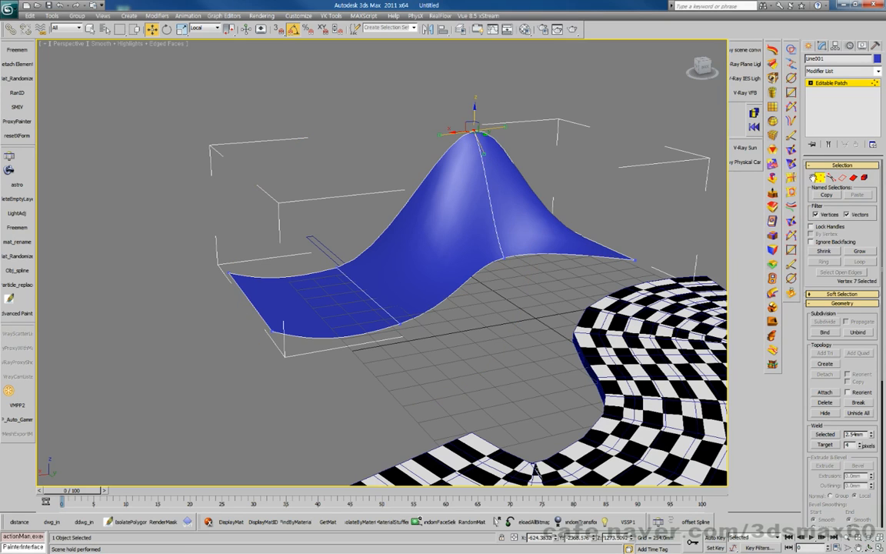
{"action": "left_click", "coordinate": [819, 178]}
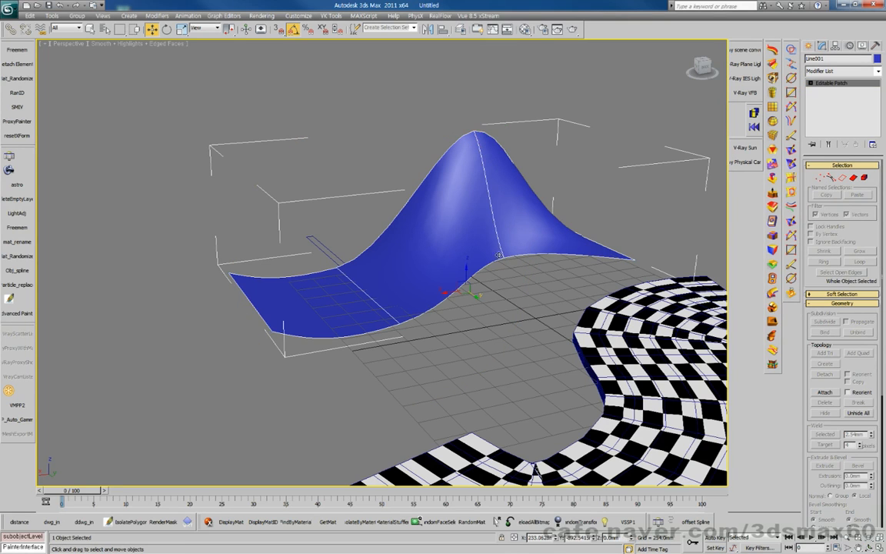
{"action": "middle_click_drag", "start_coordinate": [374, 269], "coordinate": [327, 307]}
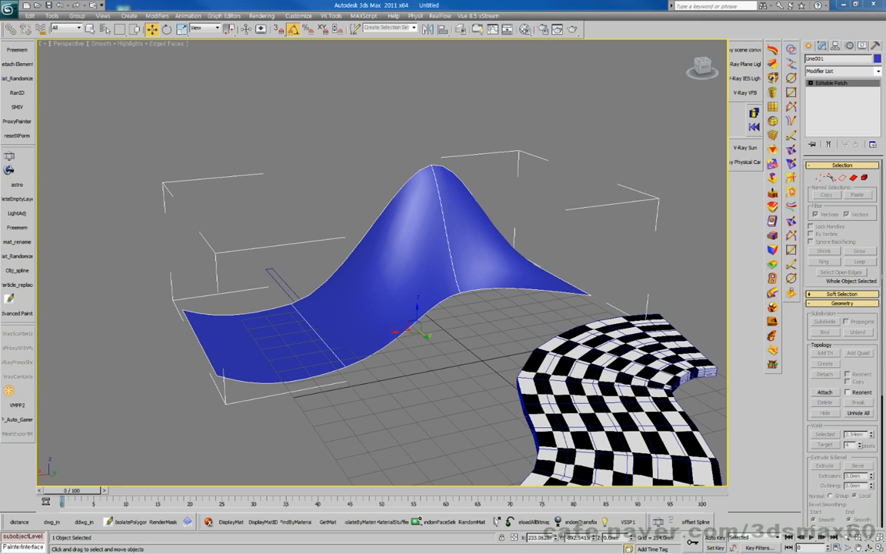
{"action": "middle_click_drag", "start_coordinate": [364, 281], "coordinate": [290, 208]}
{"action": "scroll", "coordinate": [290, 208], "scroll_direction": "down", "scroll_amount": 4}
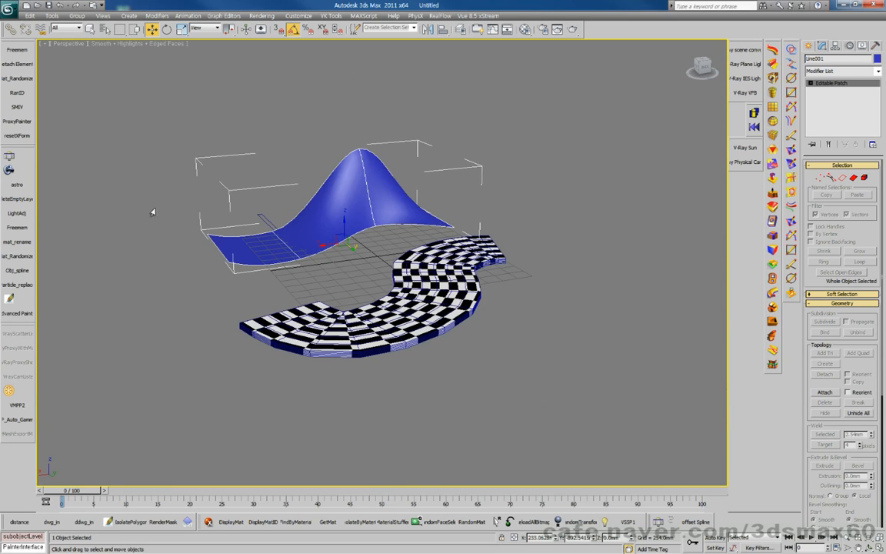
{"action": "scroll", "coordinate": [241, 232], "scroll_direction": "up", "scroll_amount": 4}
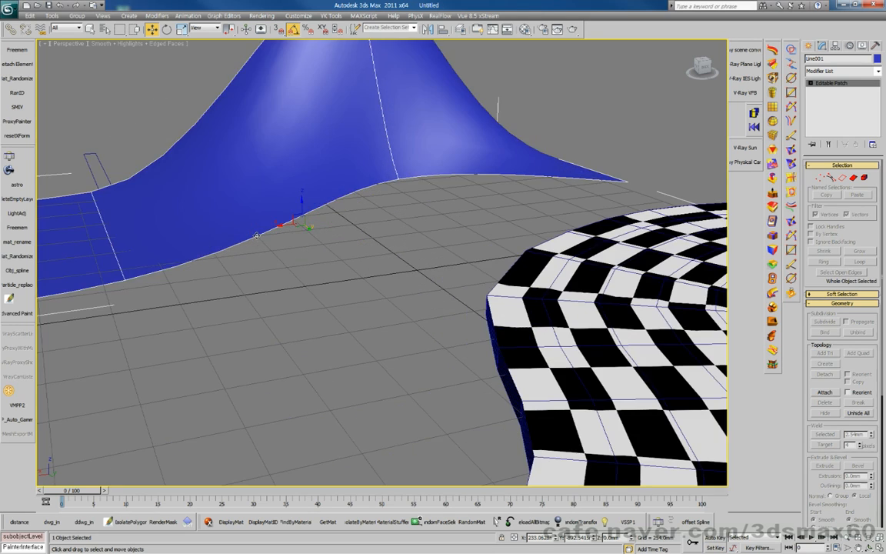
{"action": "scroll", "coordinate": [246, 238], "scroll_direction": "down", "scroll_amount": 4}
{"action": "scroll", "coordinate": [249, 240], "scroll_direction": "up", "scroll_amount": 3}
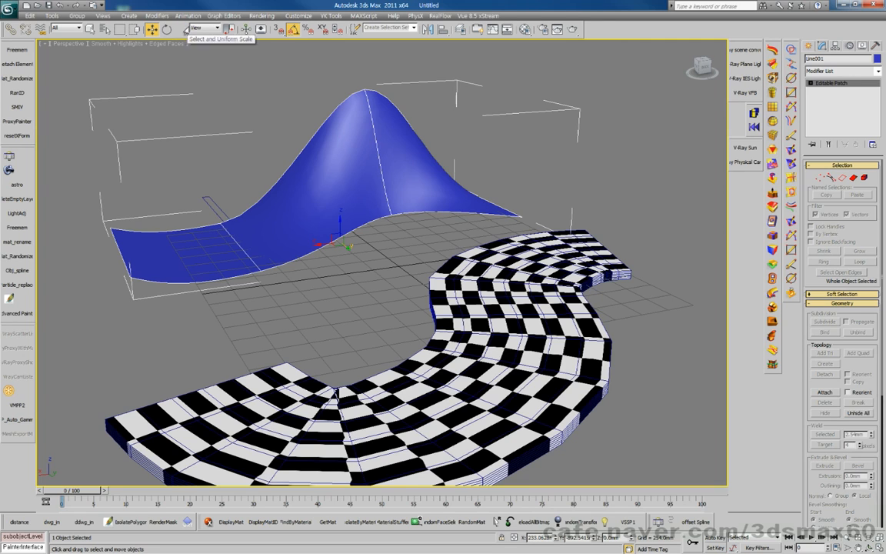
{"action": "left_click", "coordinate": [192, 28]}
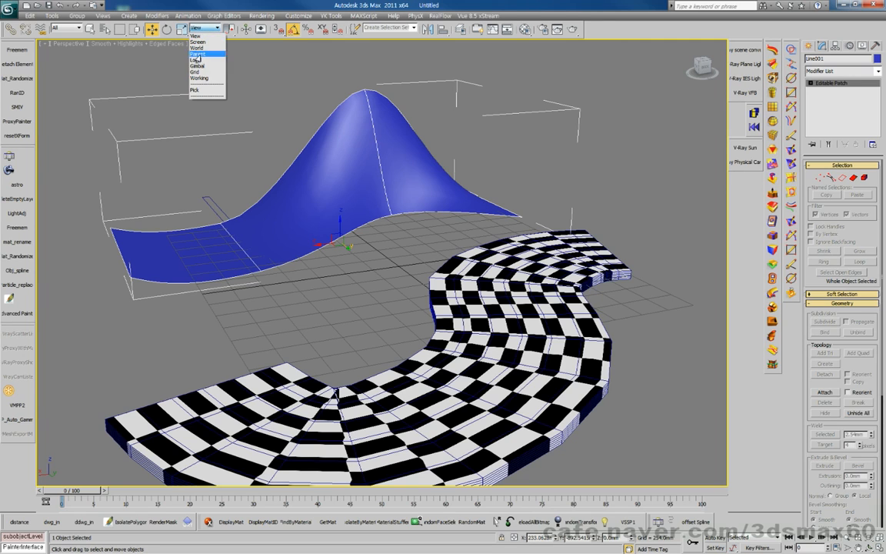
{"action": "left_click", "coordinate": [369, 119]}
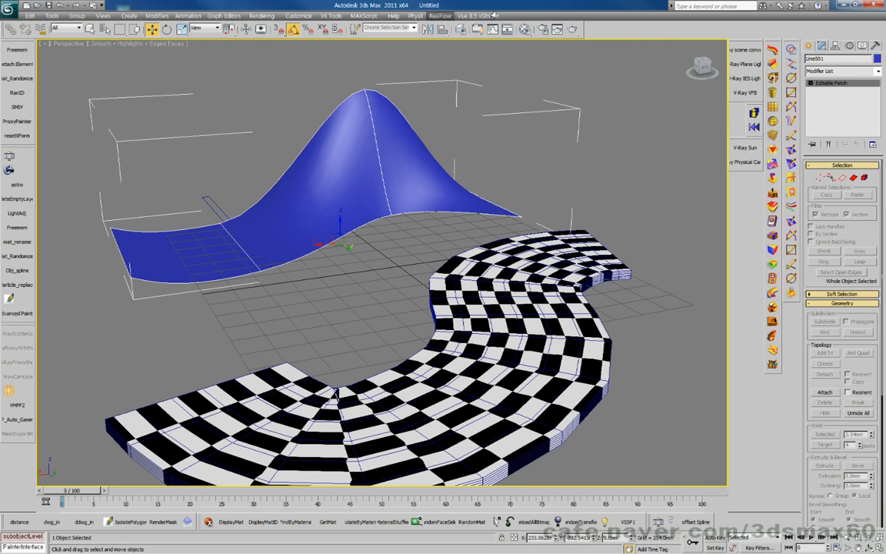
{"action": "scroll", "coordinate": [307, 220], "scroll_direction": "up", "scroll_amount": 2}
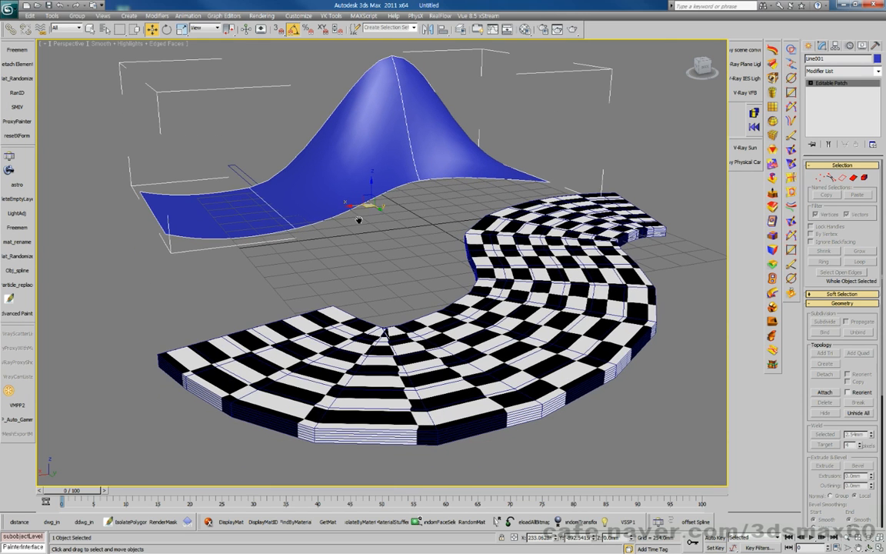
{"action": "mouse_move", "coordinate": [368, 217]}
{"action": "middle_mouse_down"}
{"action": "mouse_move", "coordinate": [320, 225]}
{"action": "mouse_move", "coordinate": [354, 220]}
{"action": "middle_mouse_up"}
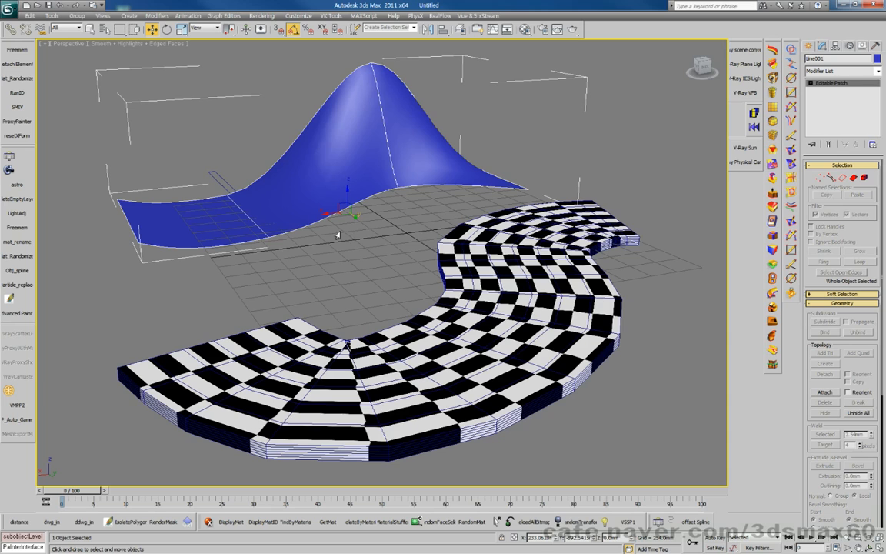
{"action": "scroll", "coordinate": [323, 237], "scroll_direction": "up", "scroll_amount": 1}
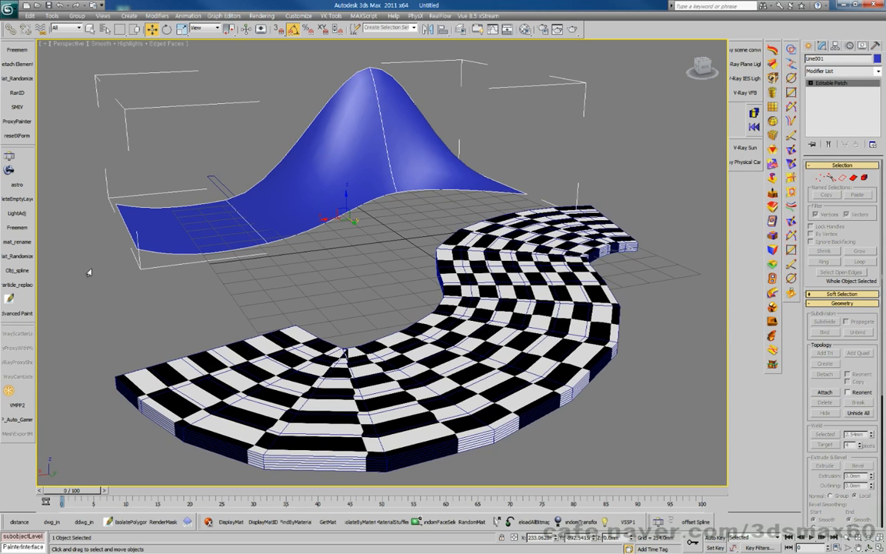